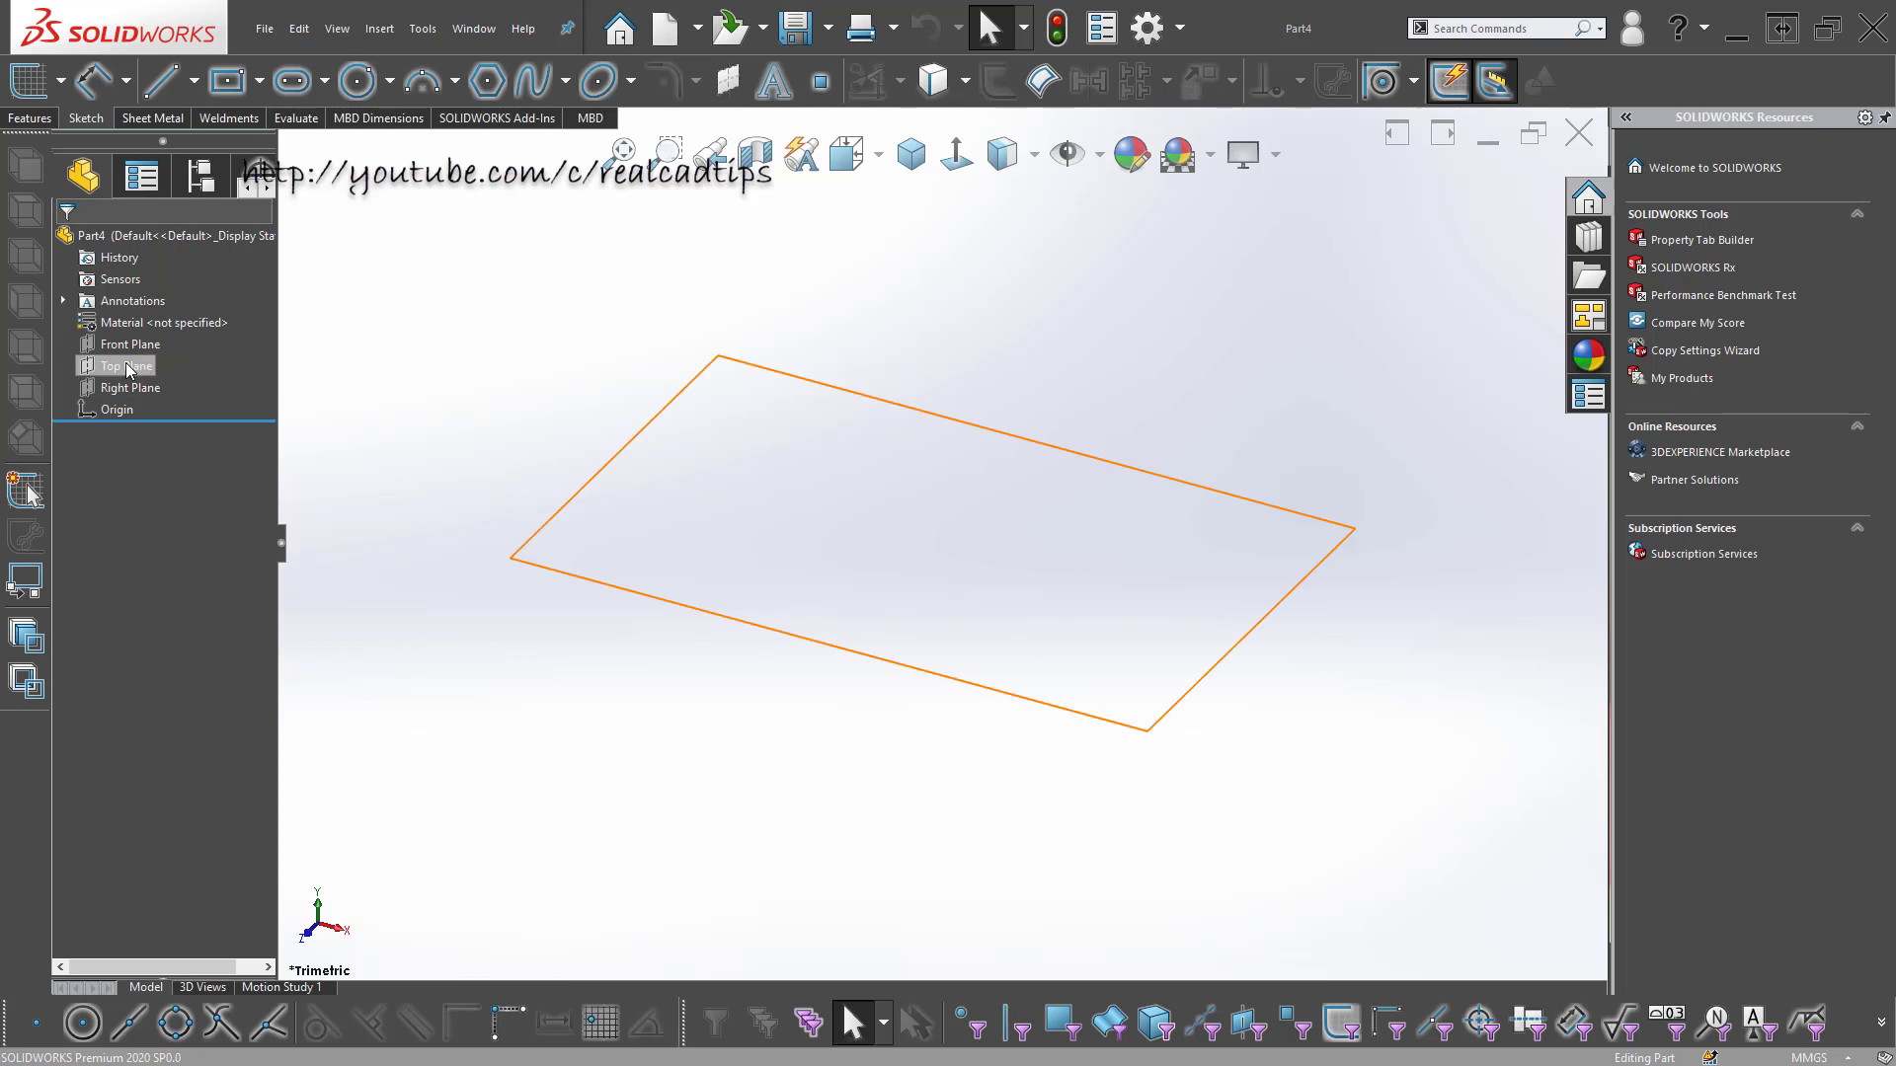
- Select Top Plane in the Part4 feature tree to sketch on
left_click(126, 366)
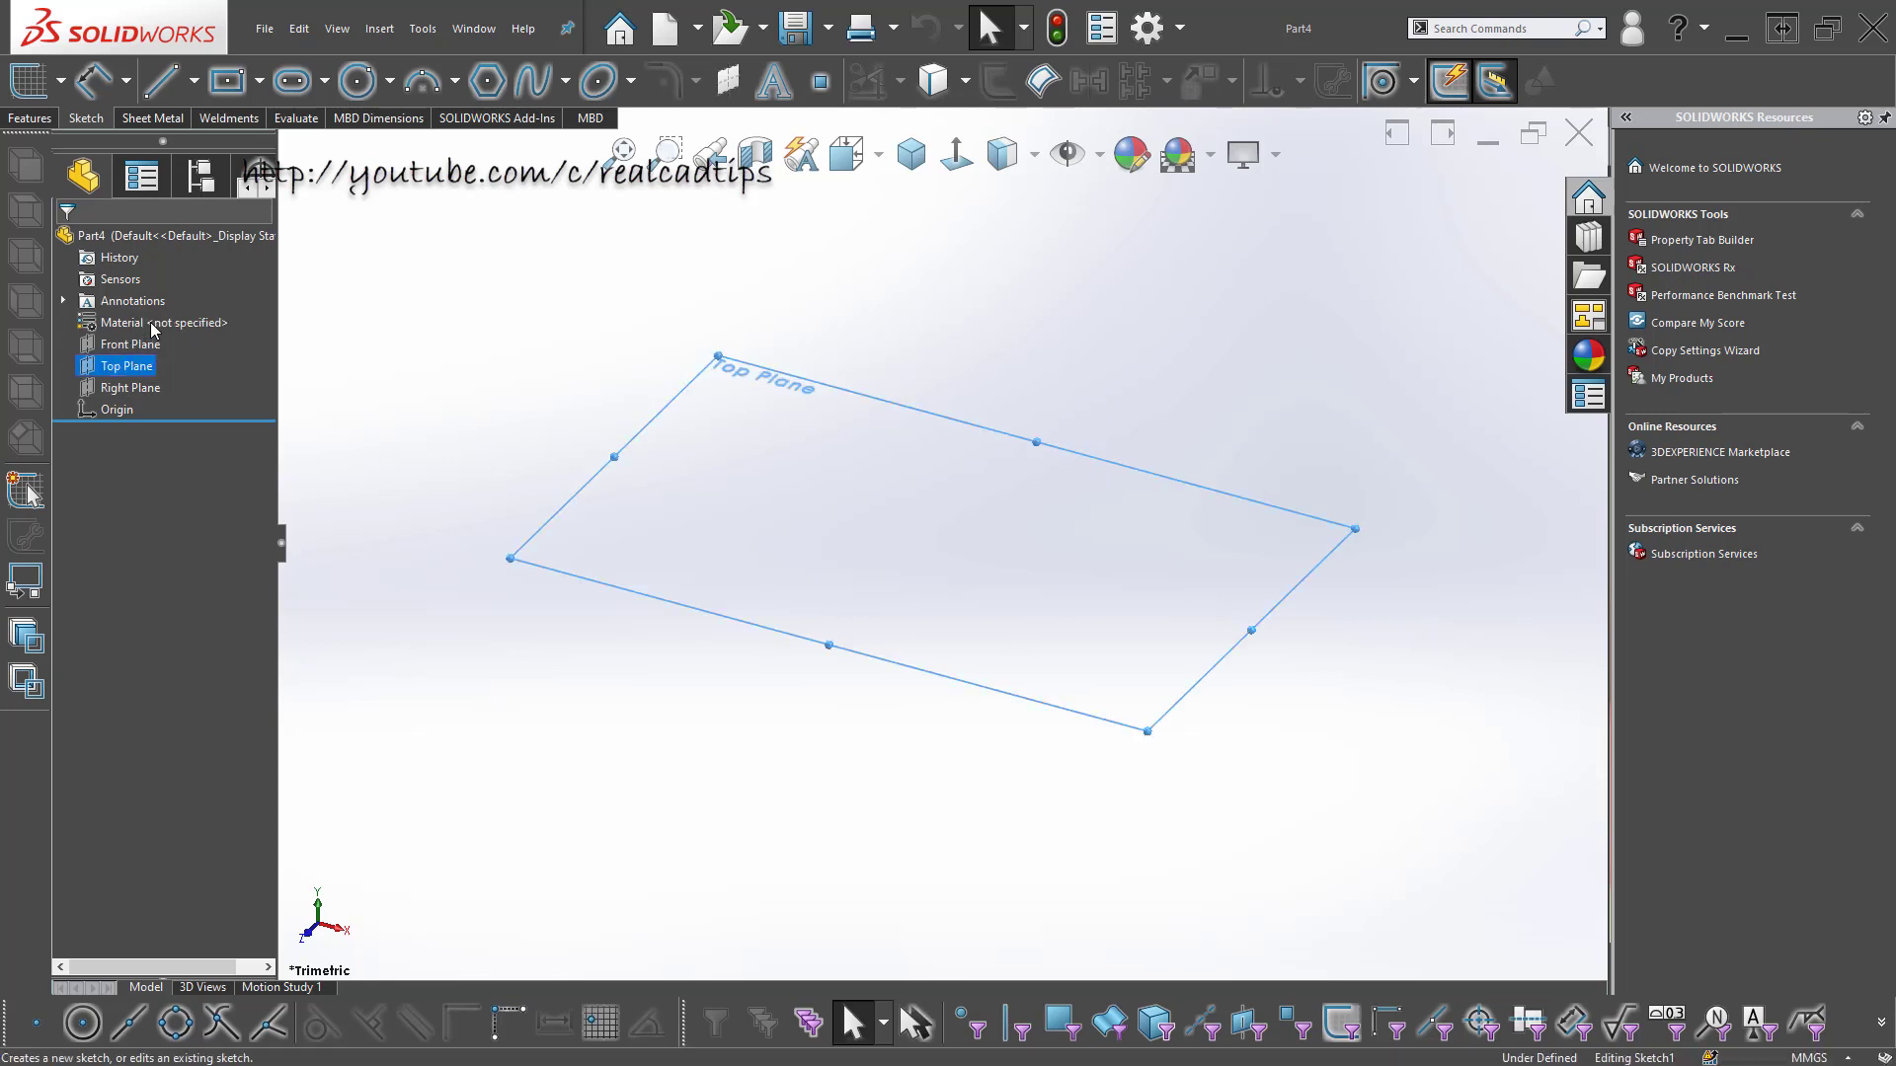
- Sketch a circle on the origin and dimension it to 300 mm diameter
key("c")
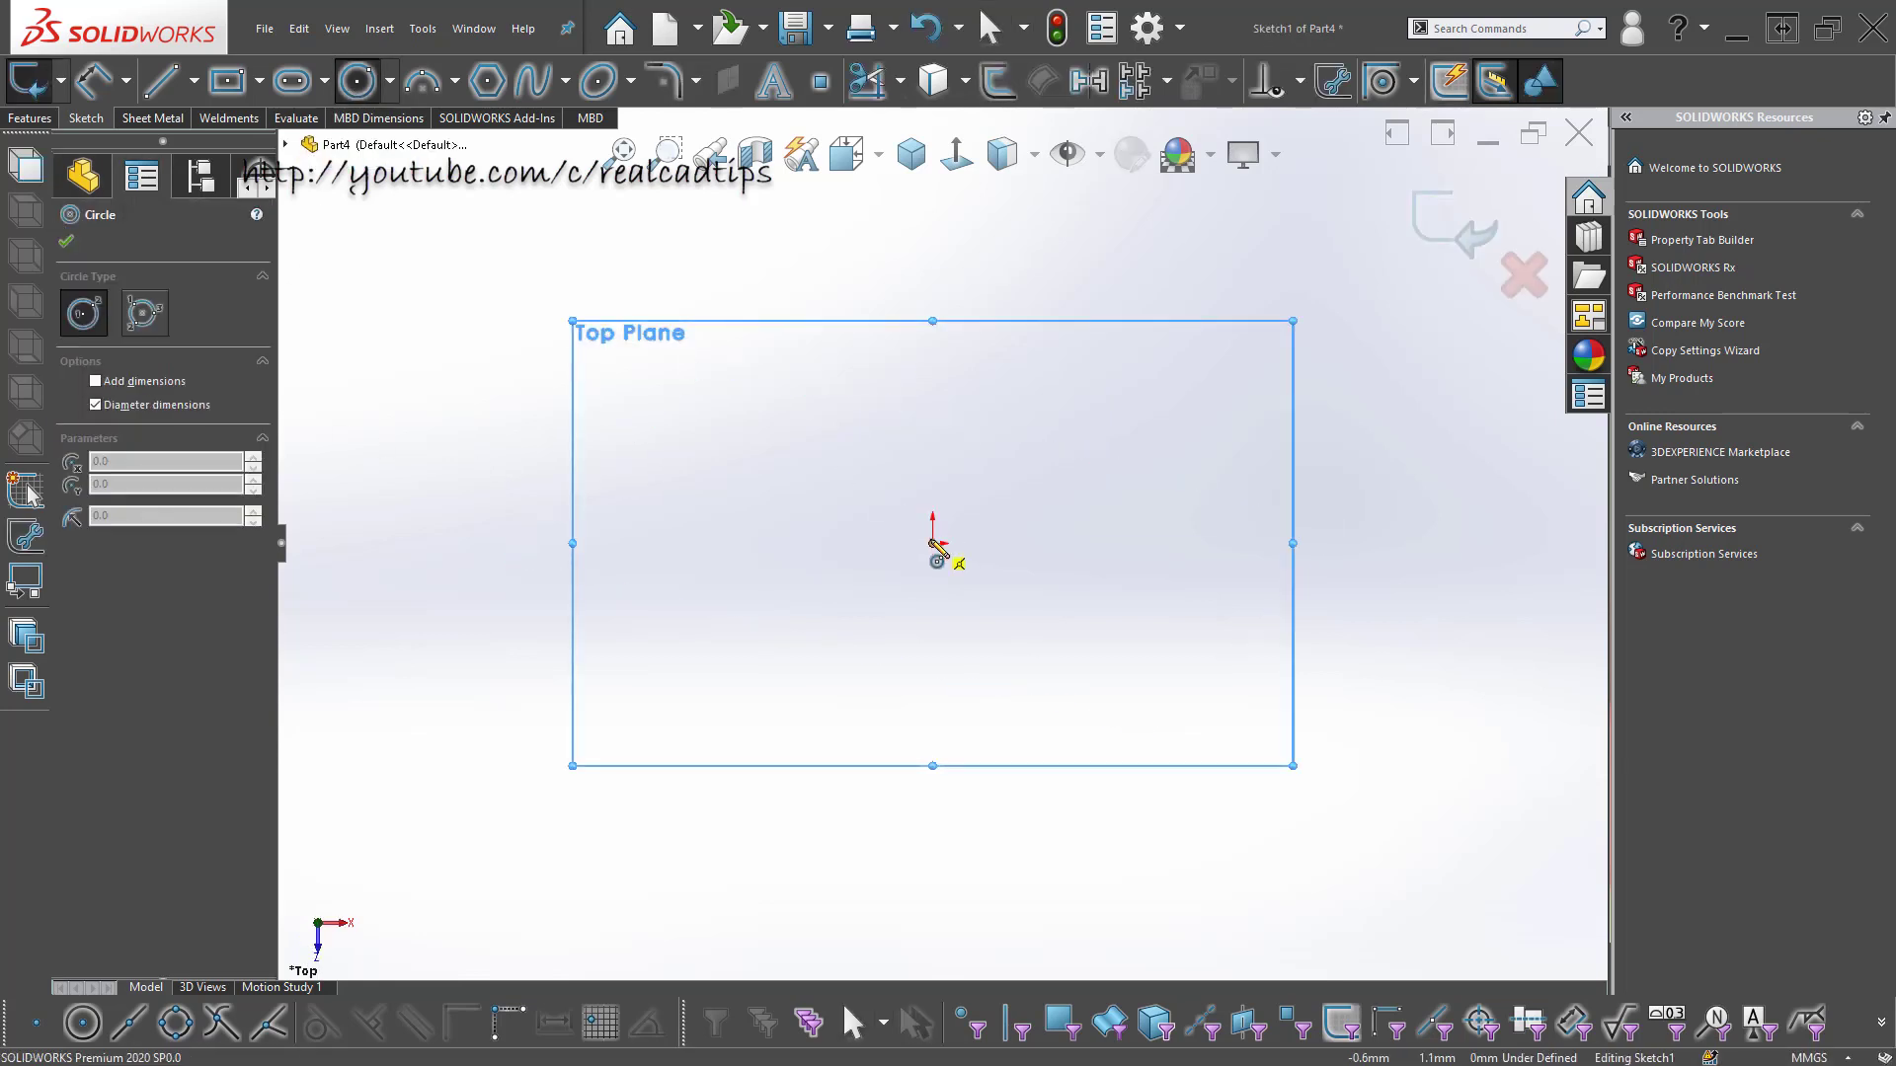
left_click_drag(932, 543, 1013, 711)
key("d")
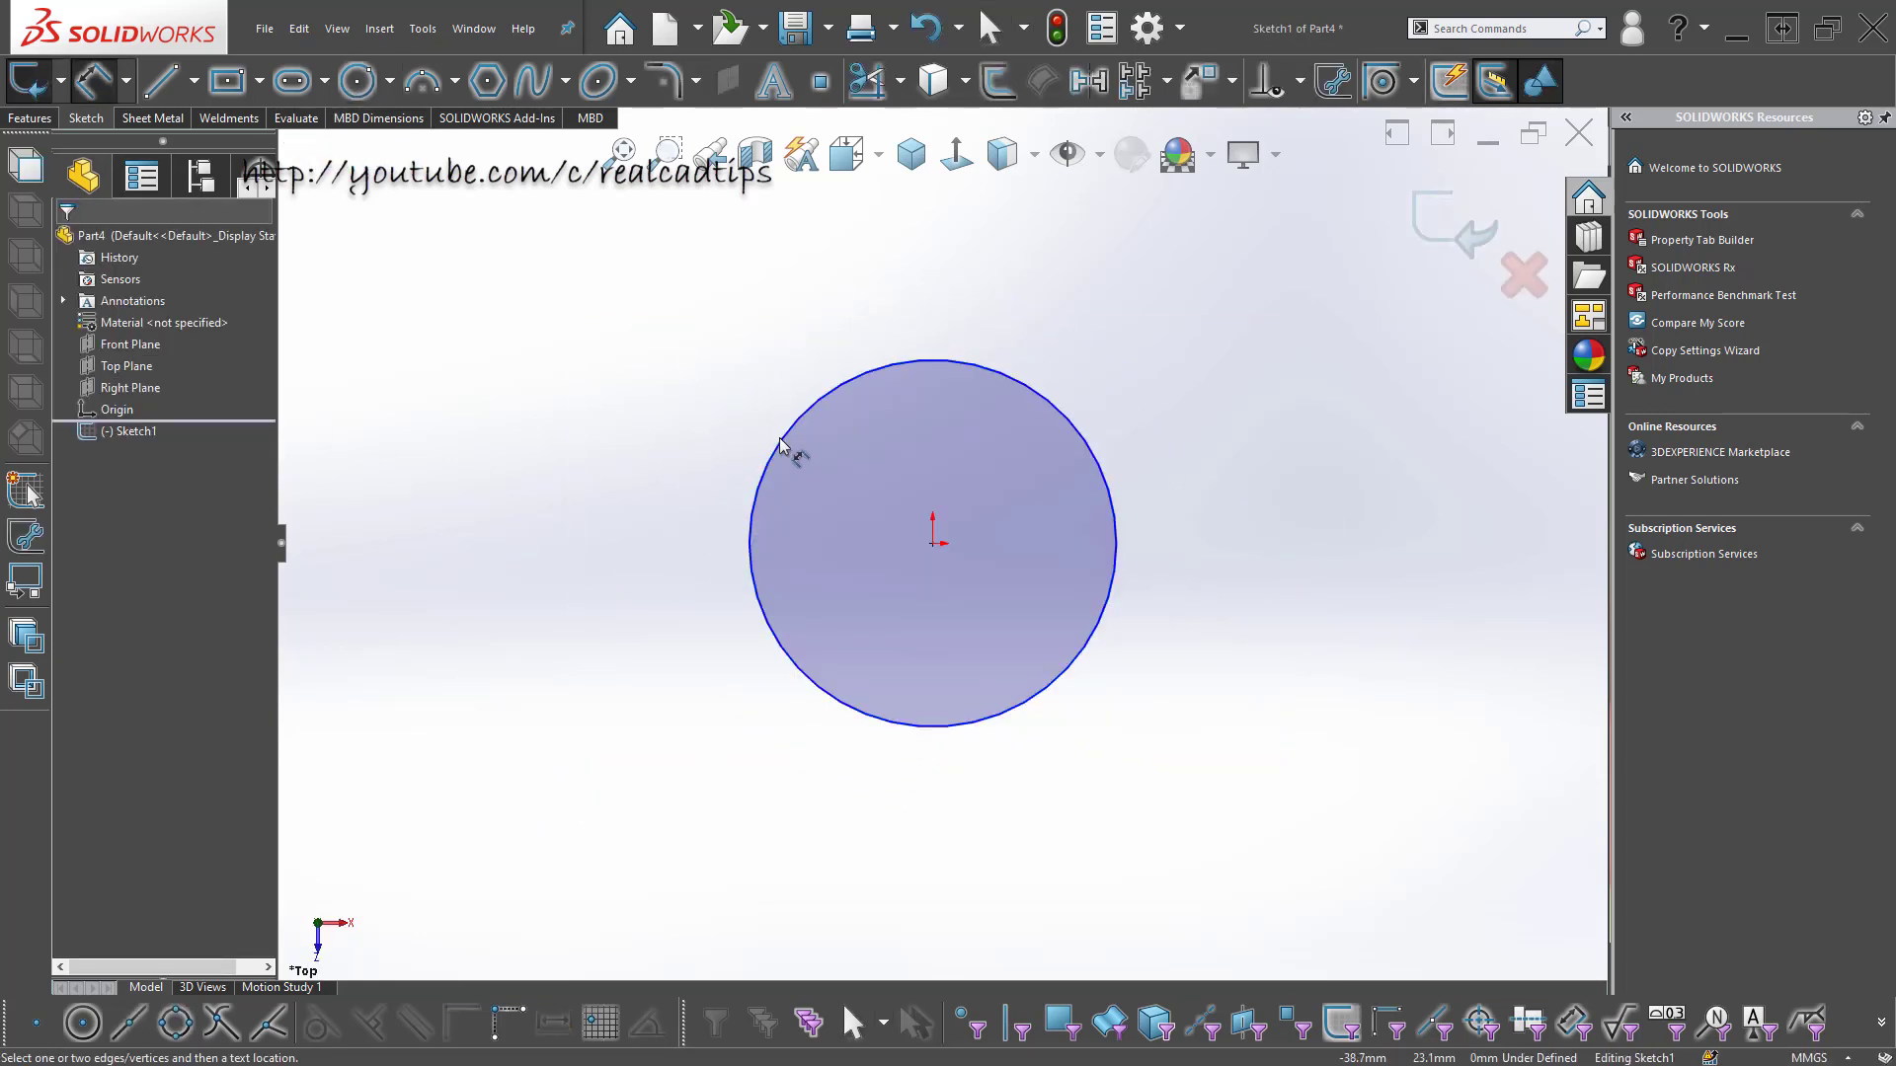
left_click(783, 444)
left_click(658, 476)
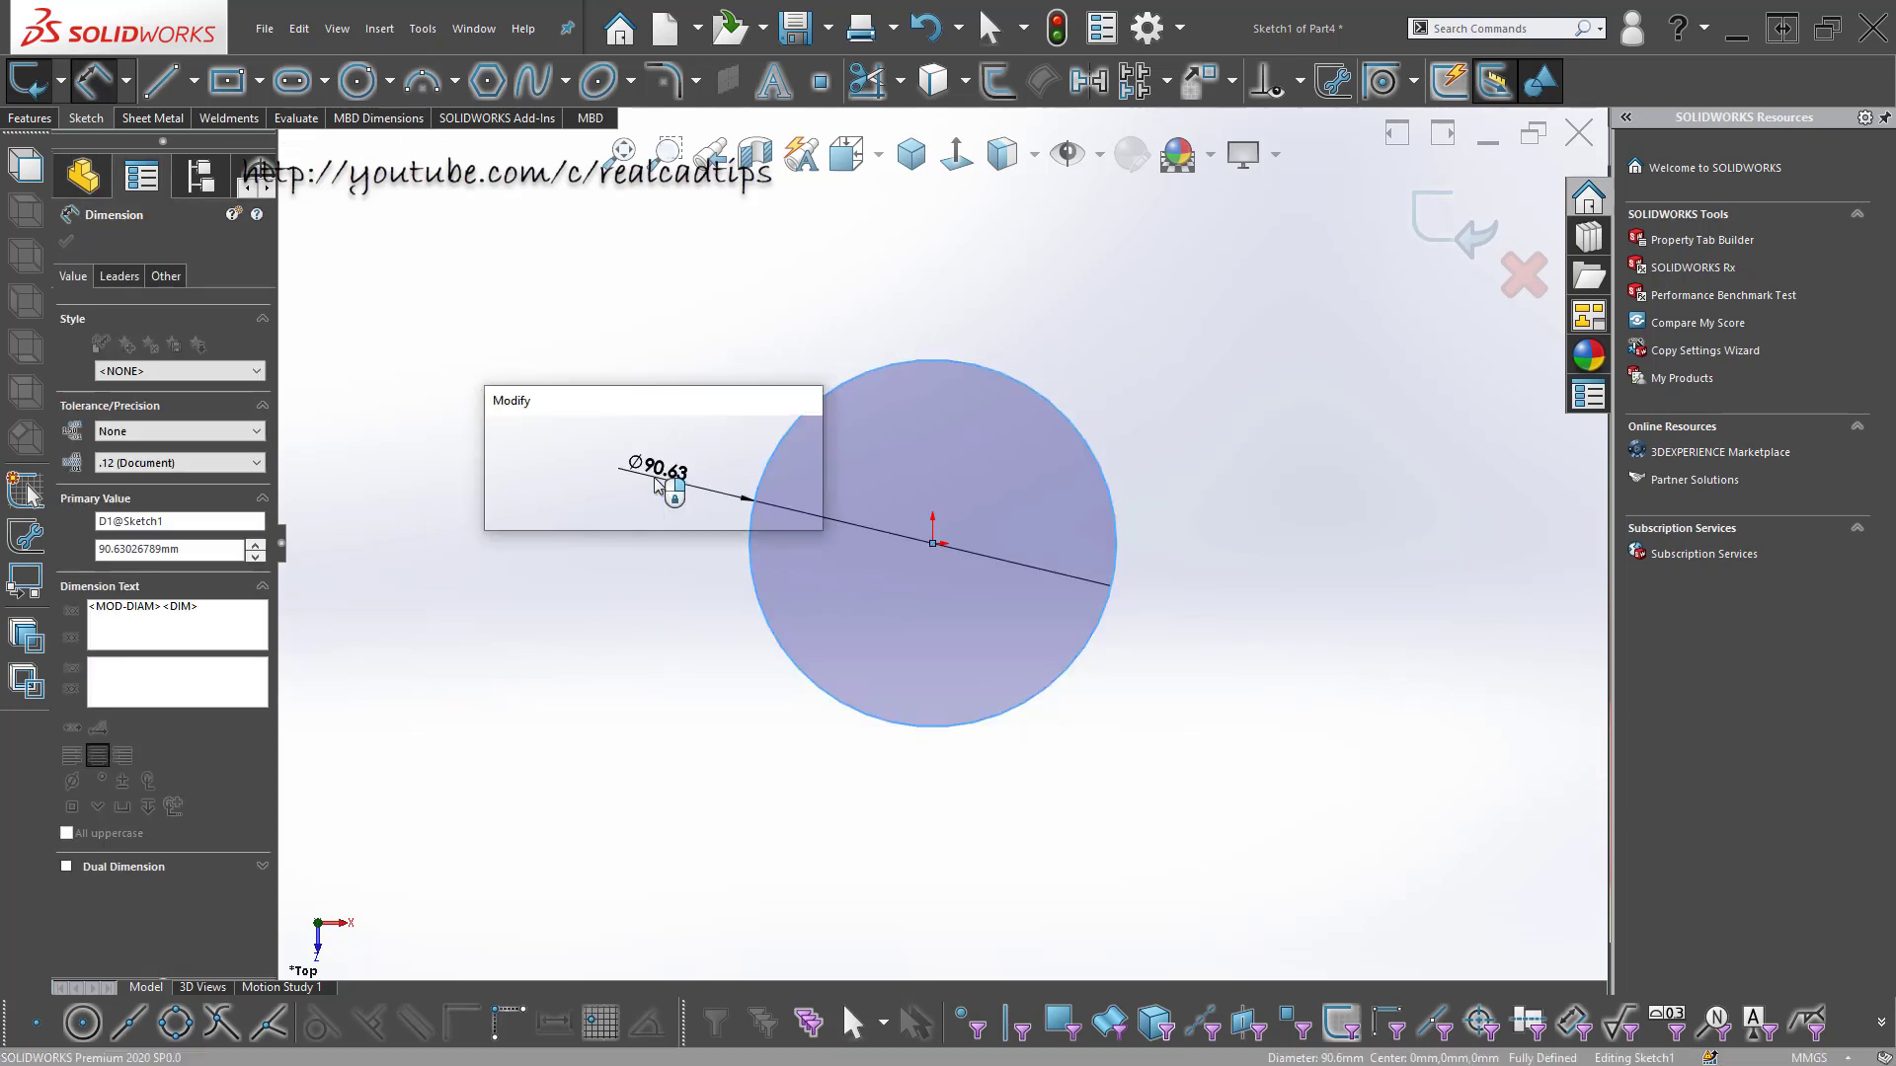
type("300")
key("Return")
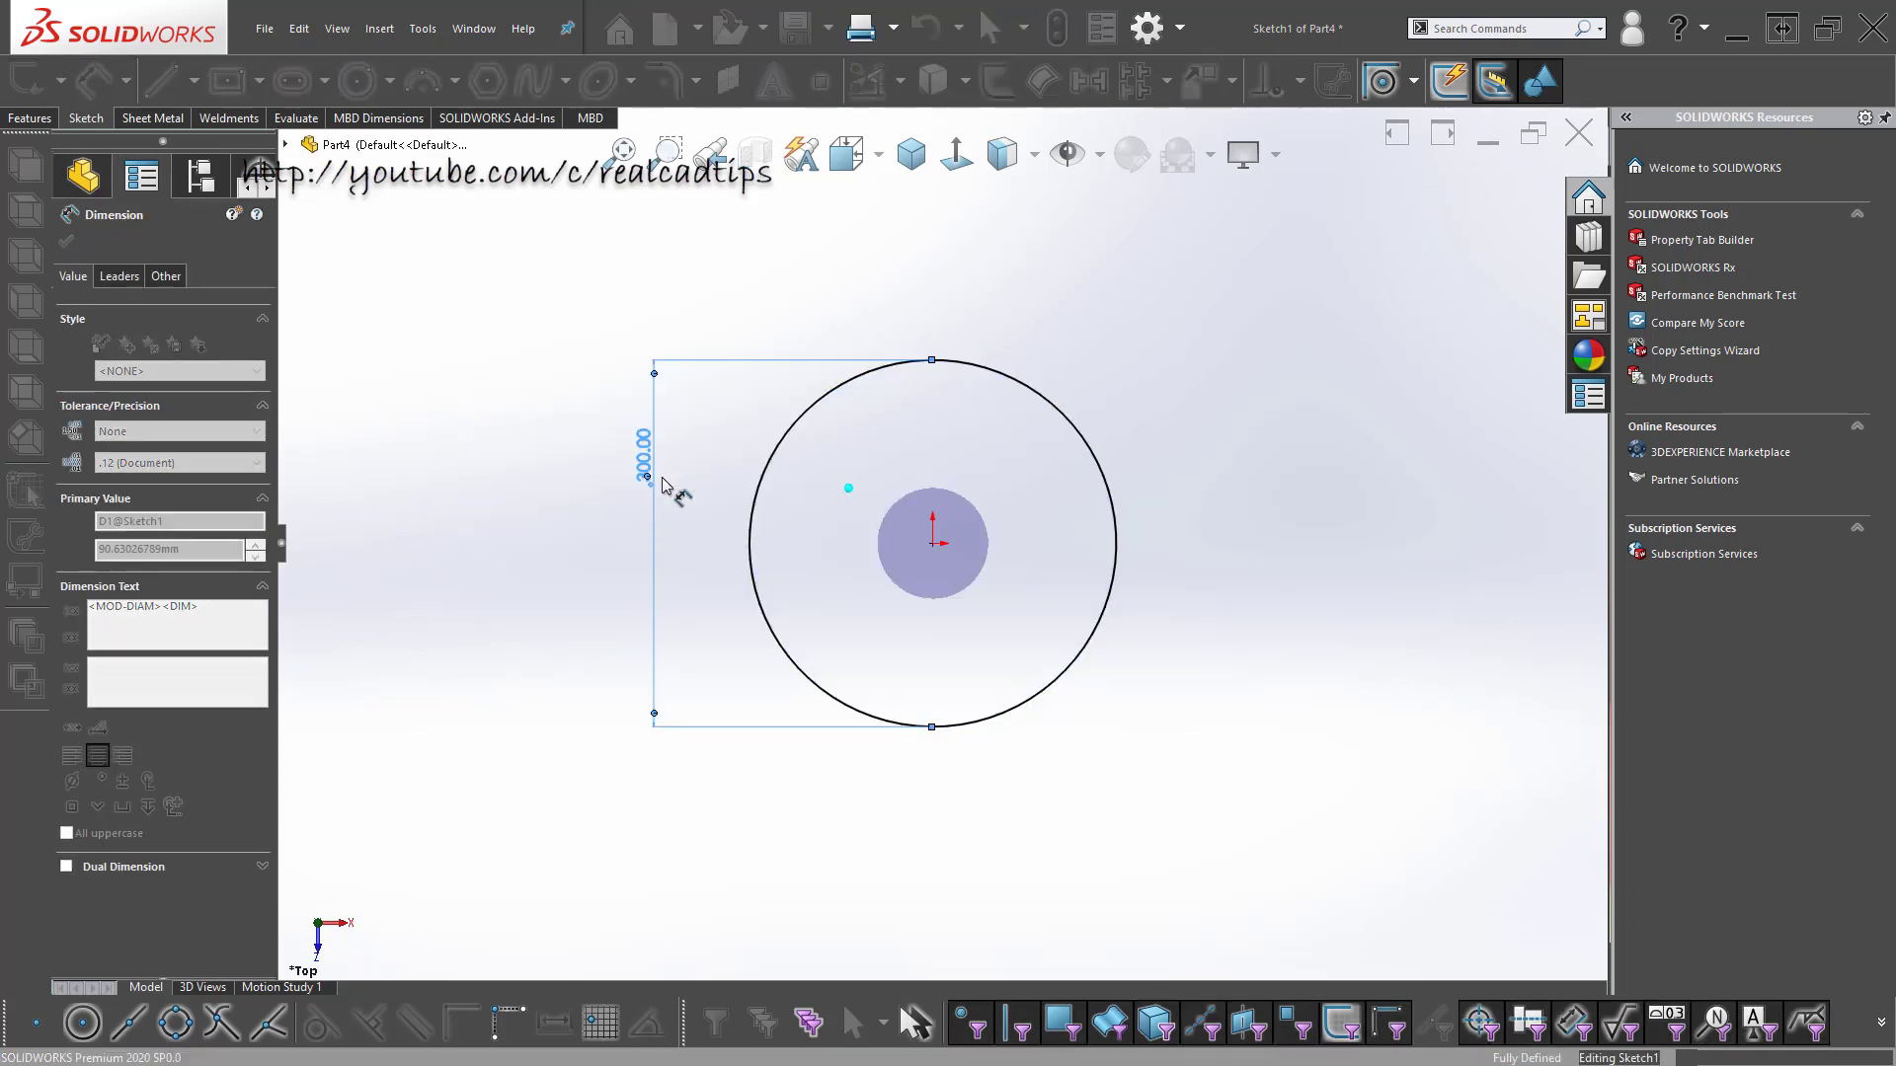
key("Escape")
- Extrude the circle 500 mm into a solid cylinder, Boss-Extrude1
left_click(12, 120)
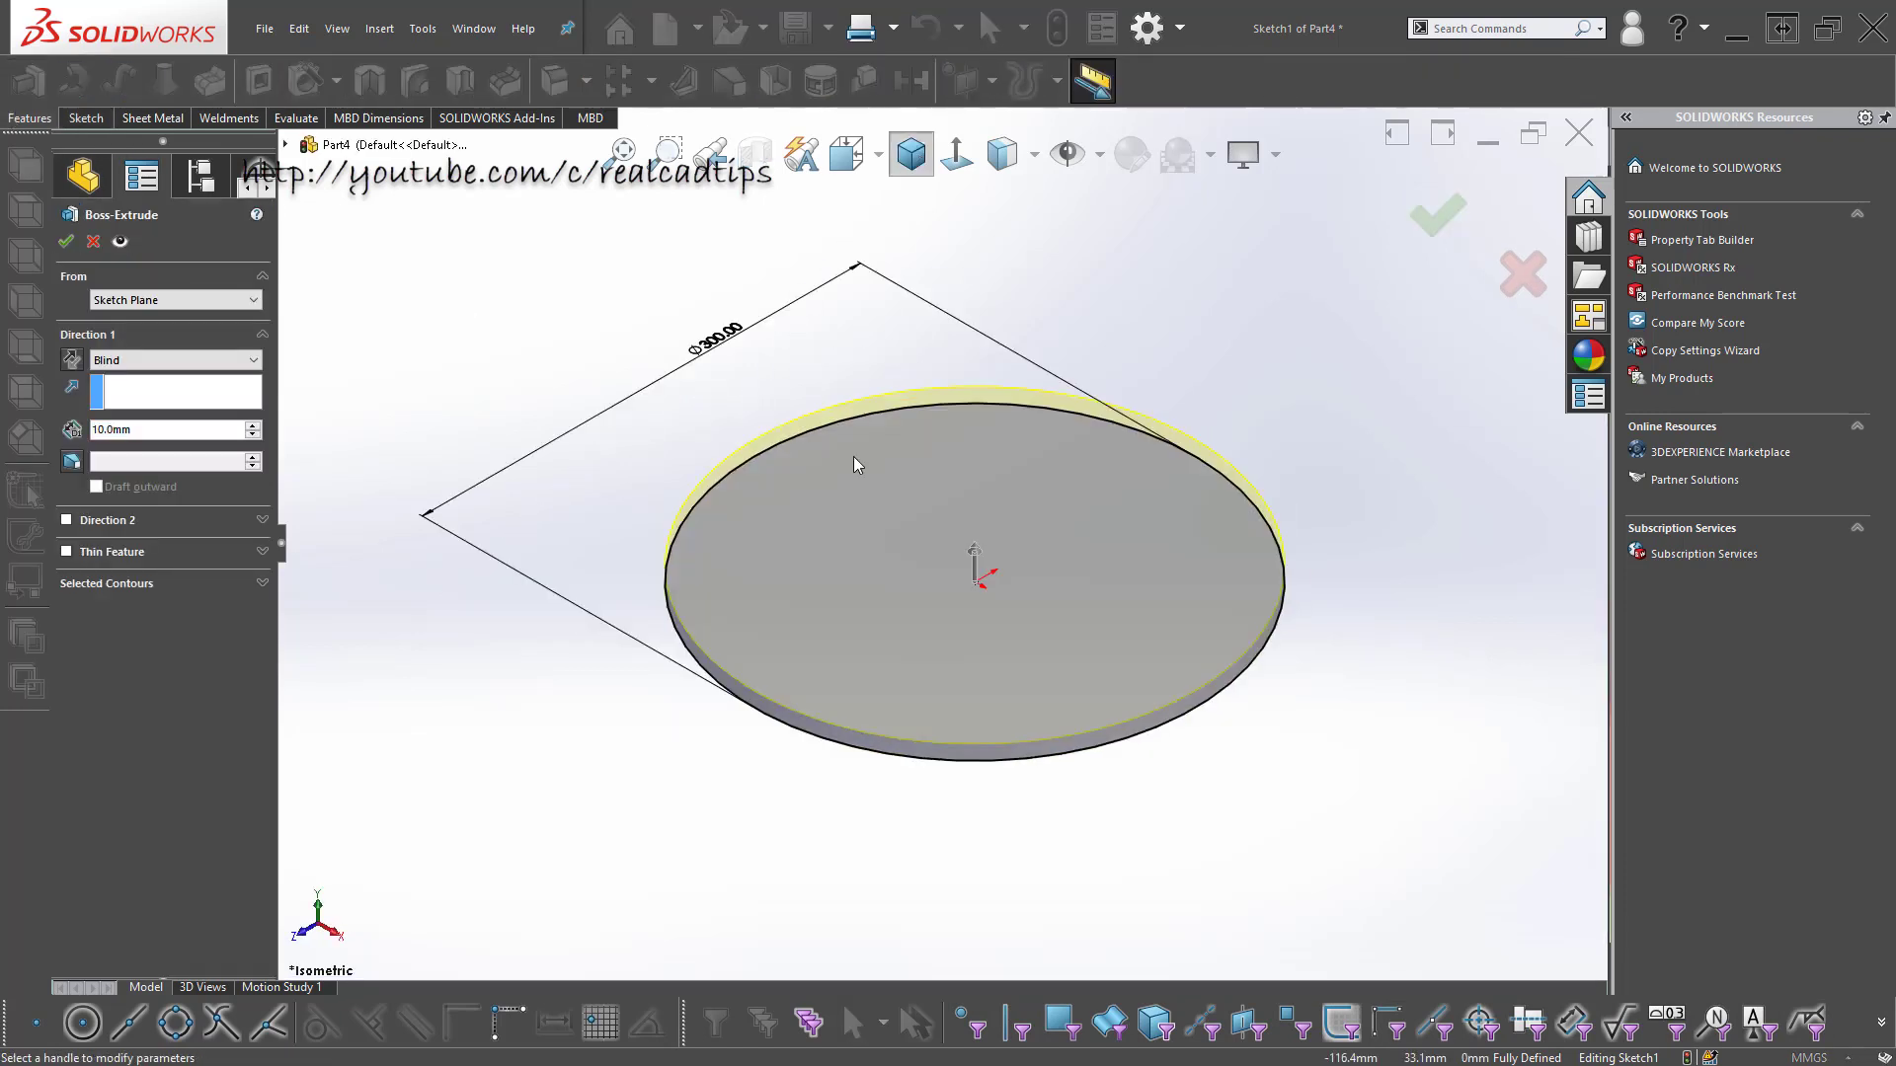
left_click_drag(950, 539, 949, 414)
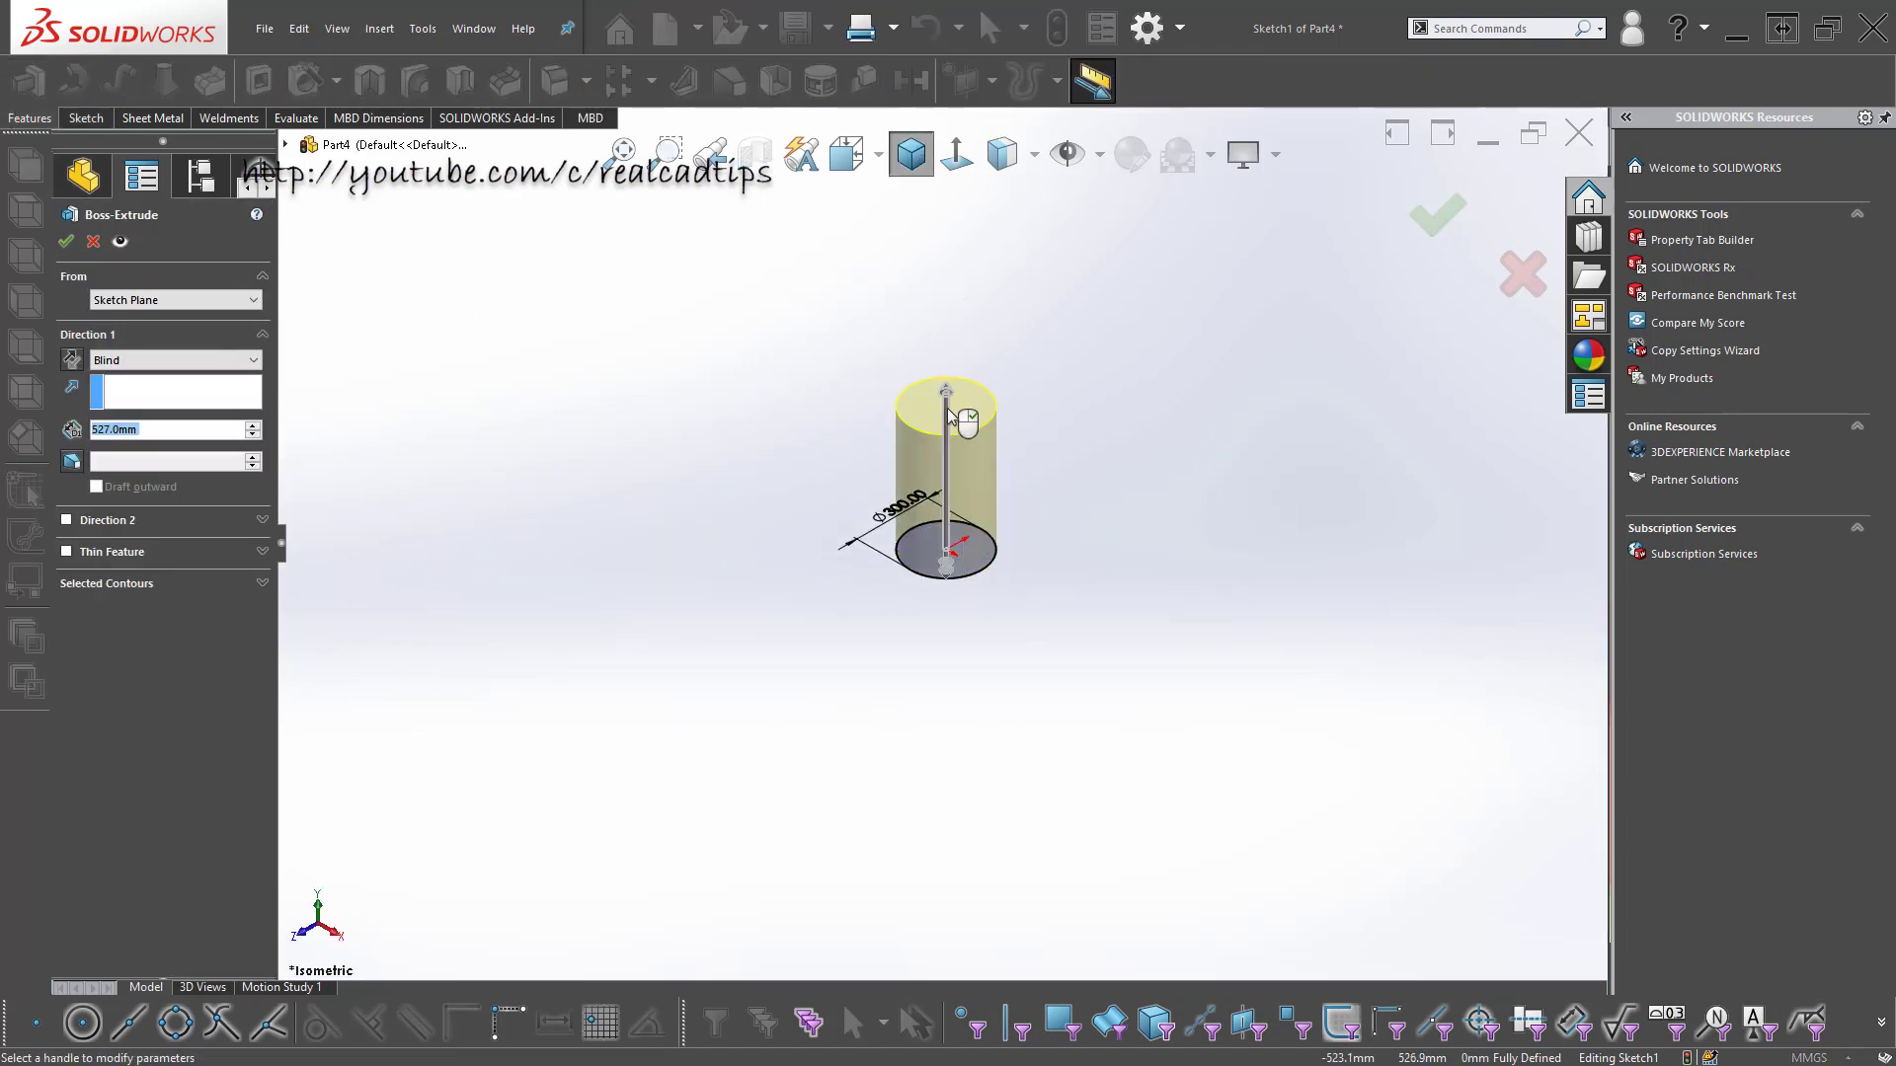
type("500")
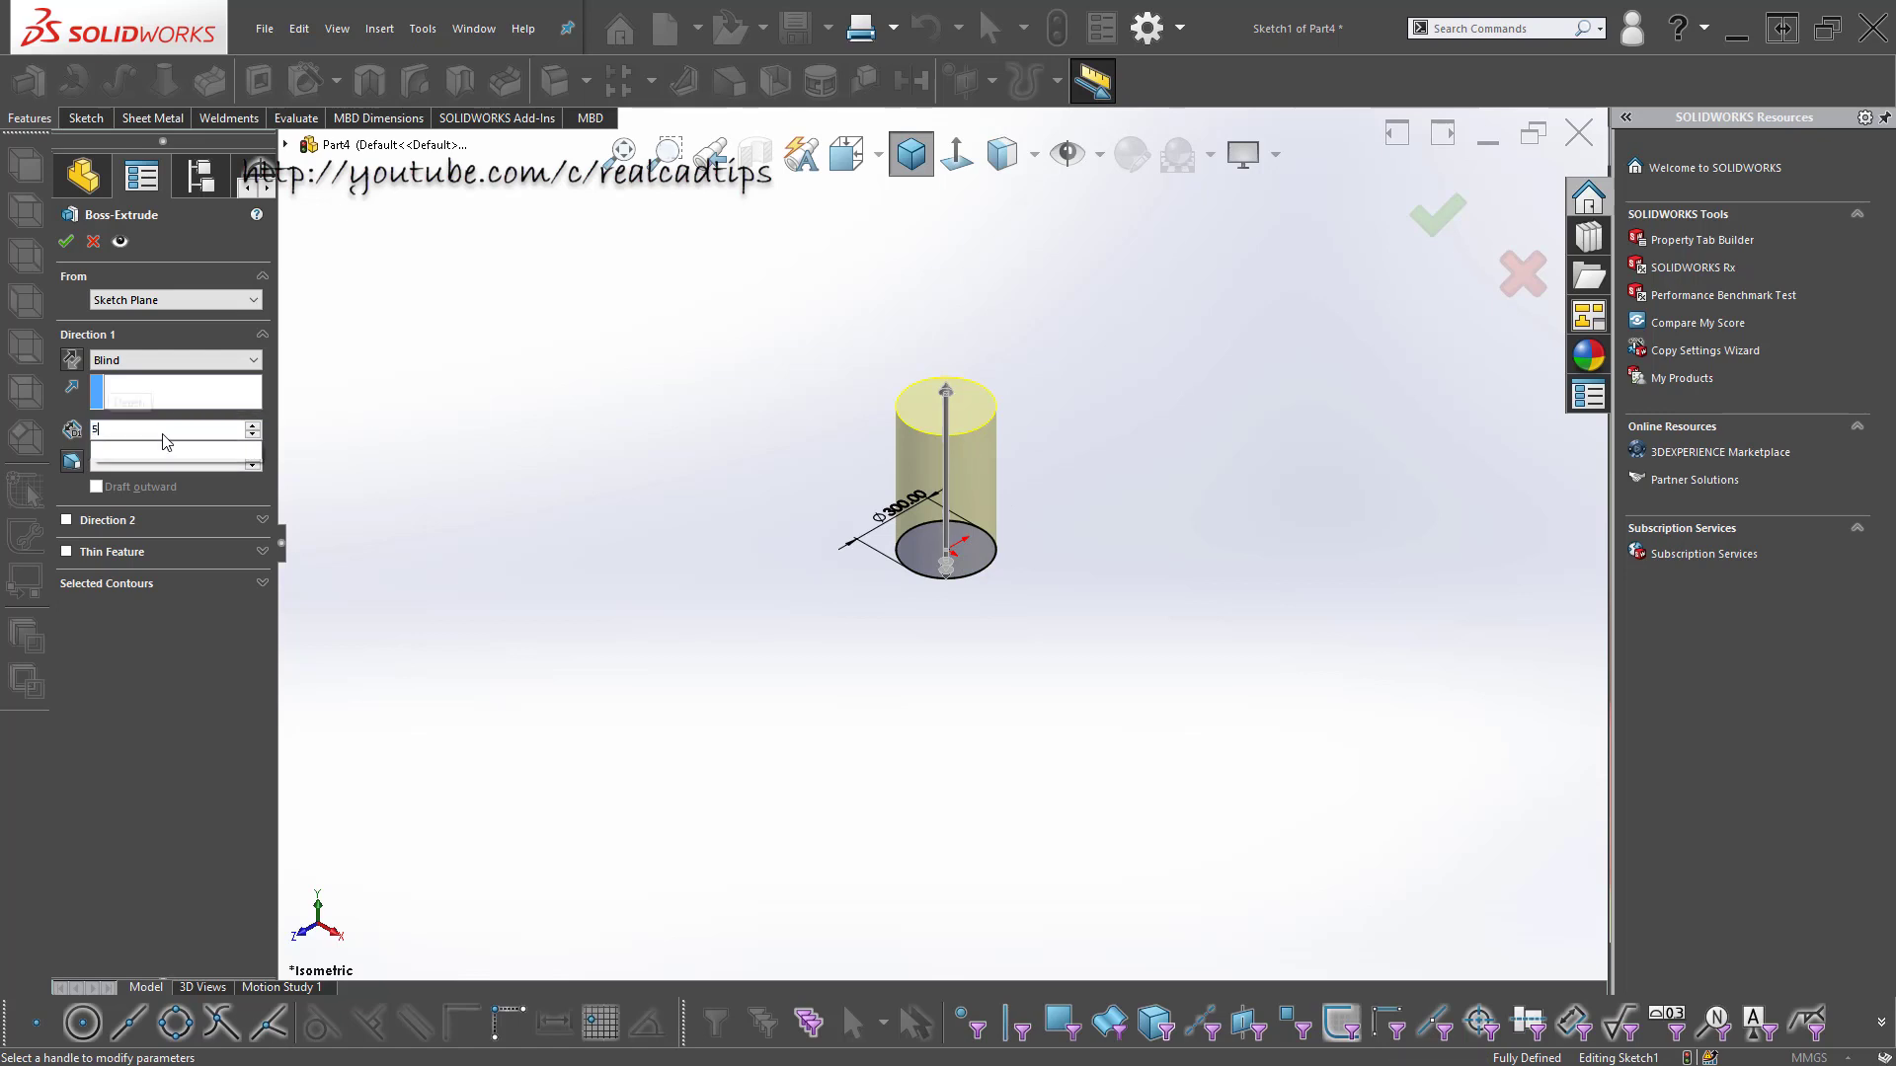
key("Return")
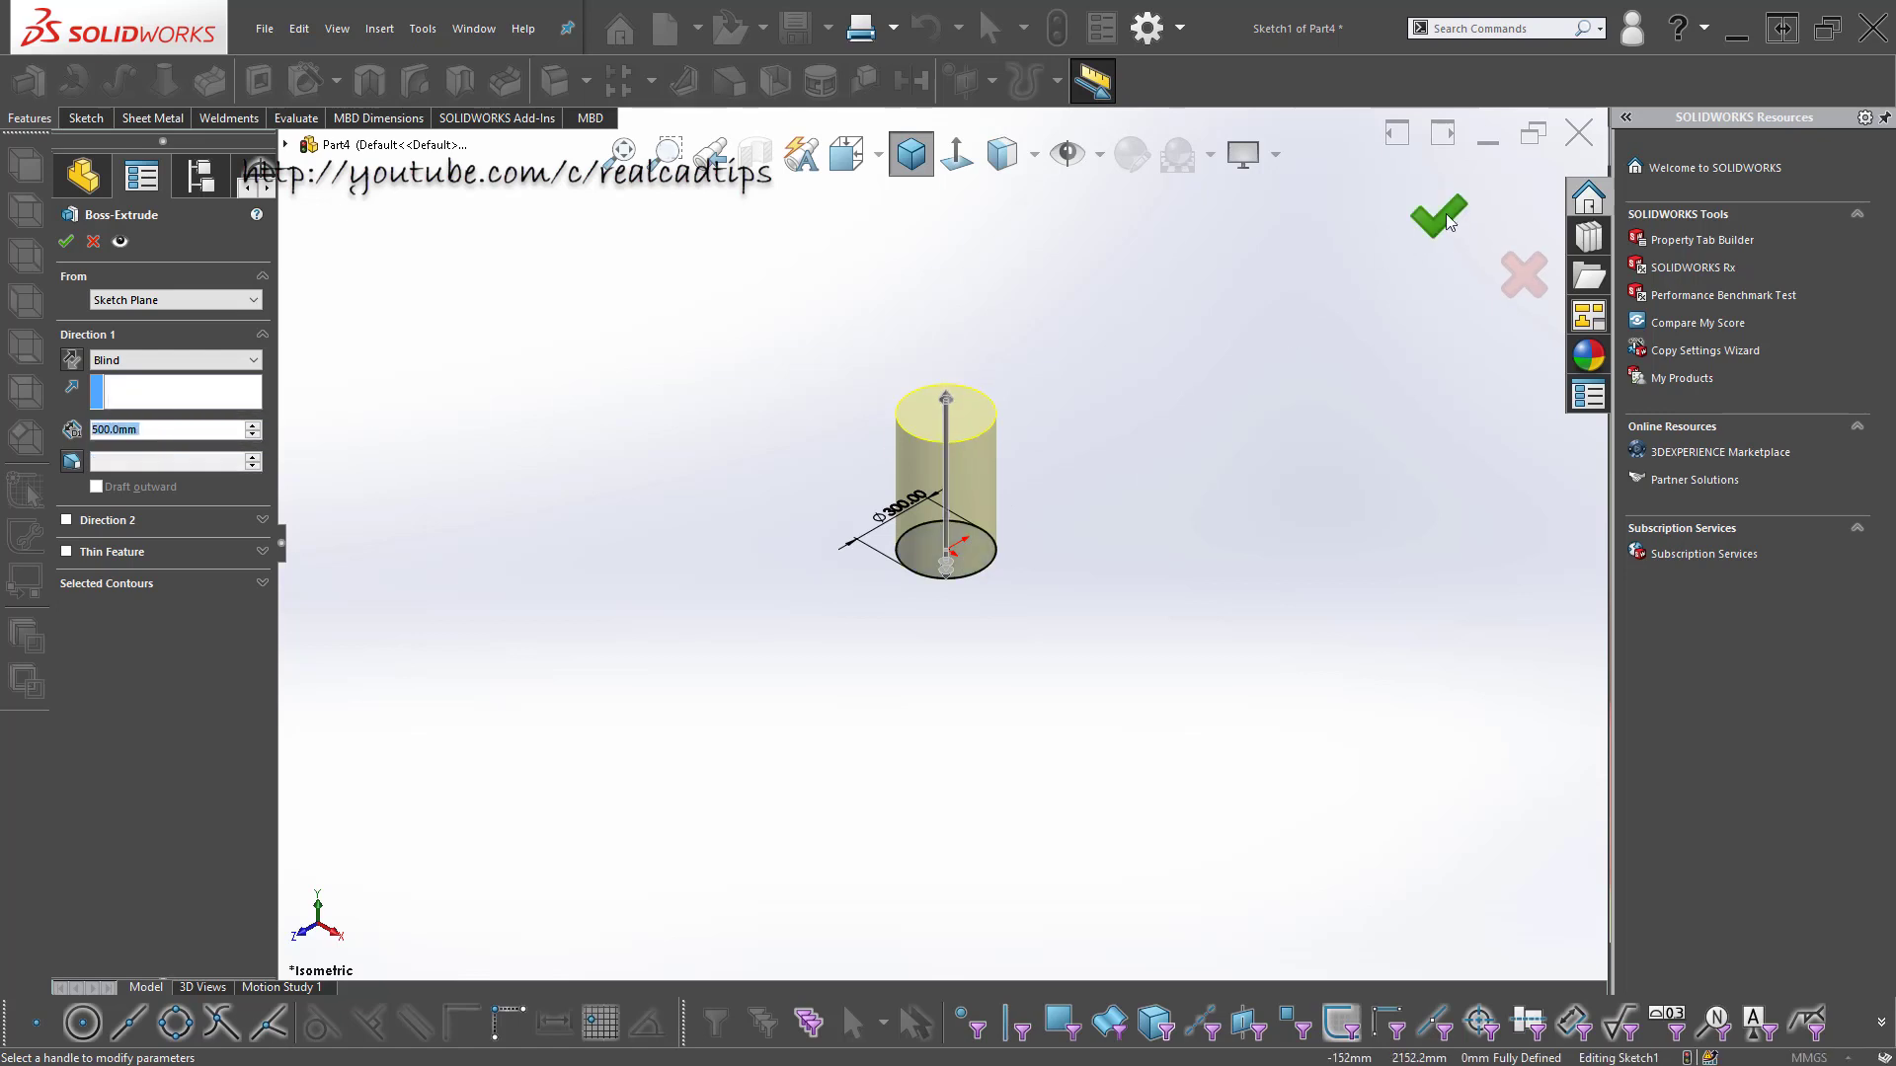
left_click(1447, 222)
mouse_move(903, 504)
middle_mouse_down()
mouse_move(1033, 395)
mouse_move(1059, 422)
middle_mouse_up()
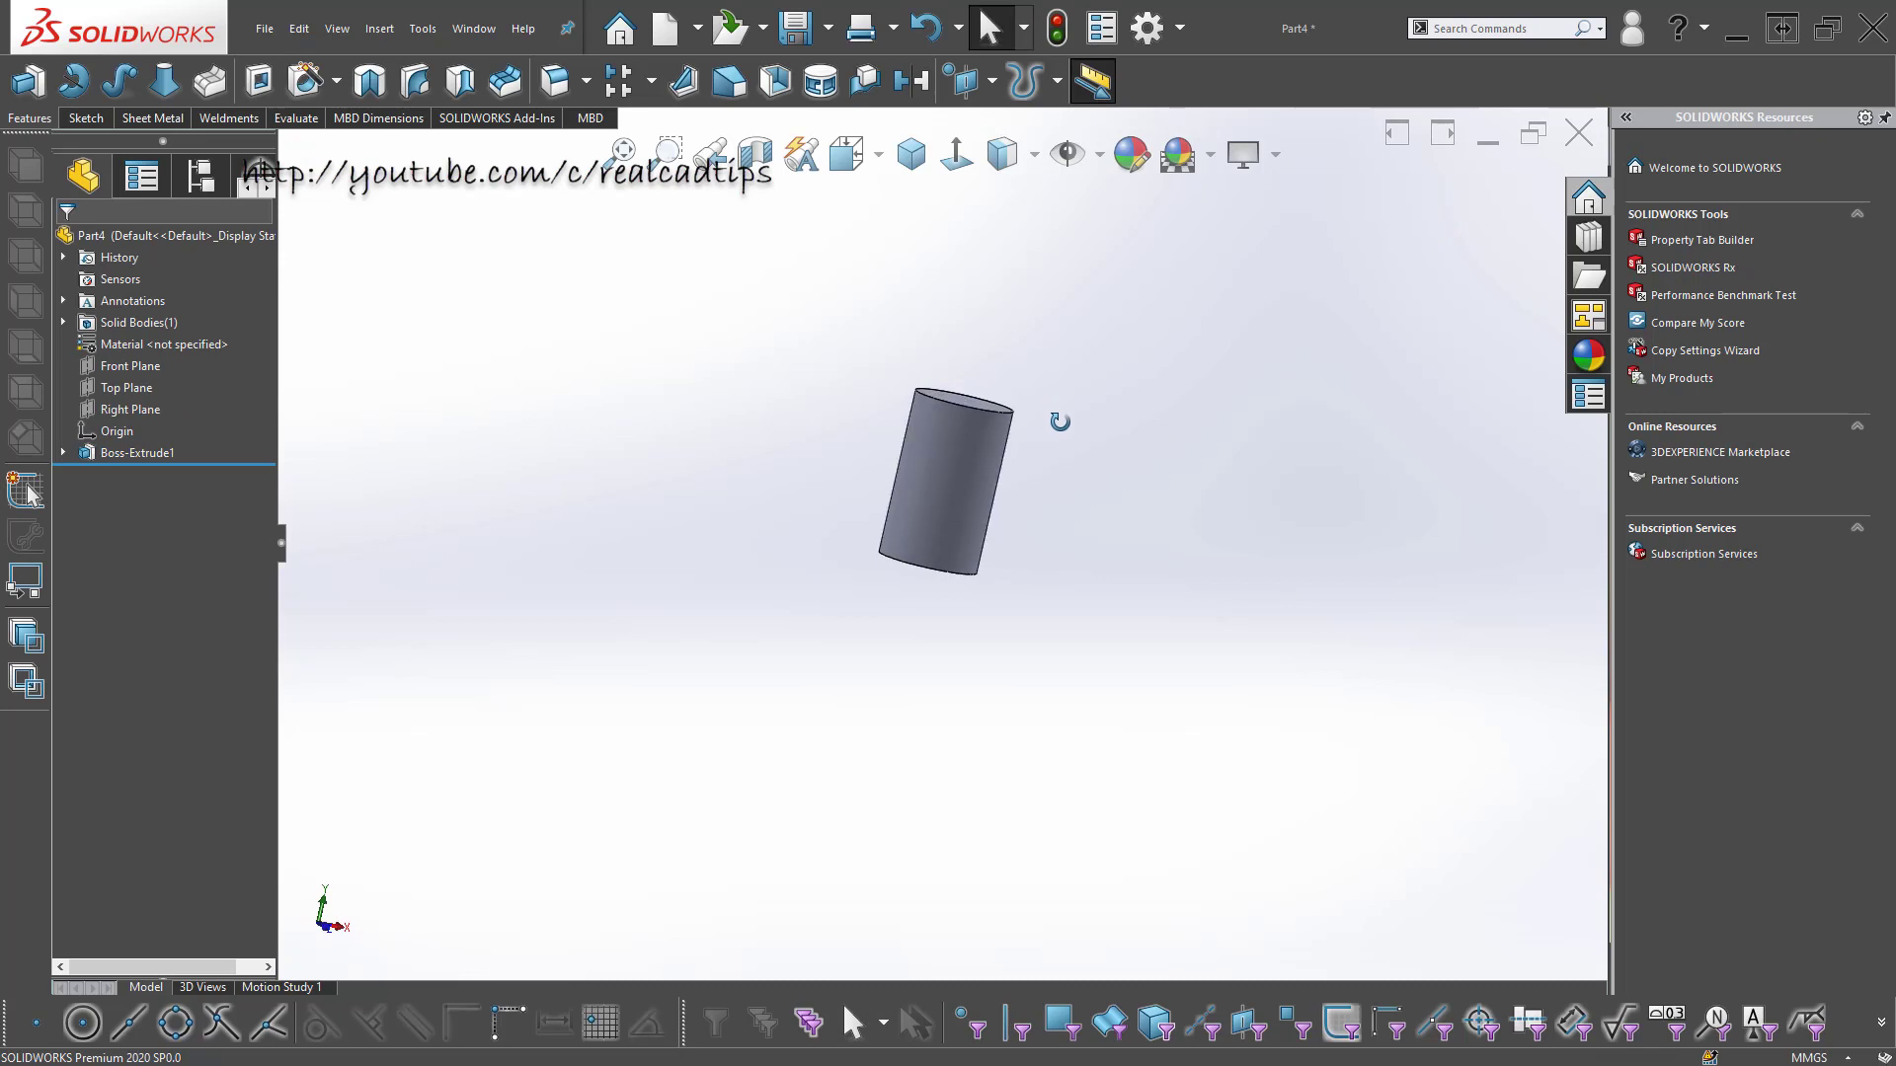
- Start a sketch on the Right Plane with a vertical centreline up from the cylinder's bottom
left_click(911, 153)
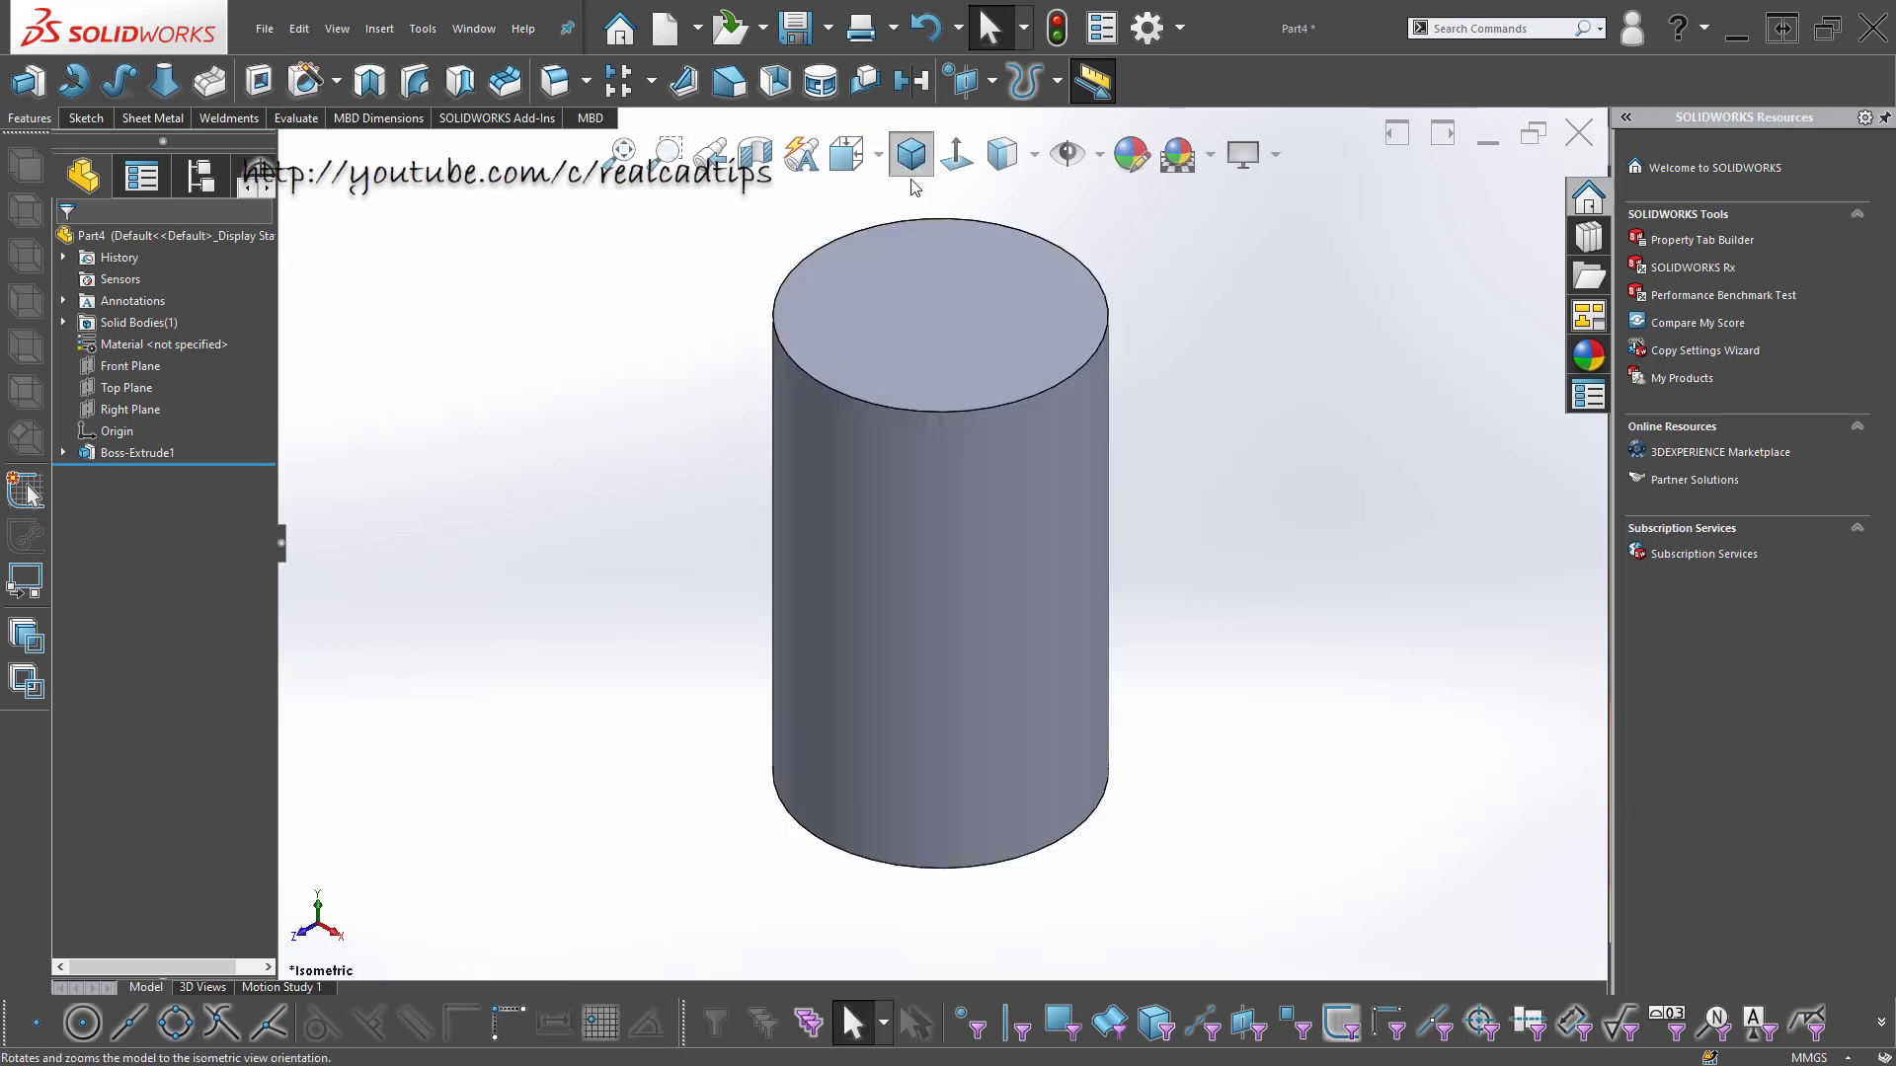
left_click(134, 409)
left_click(153, 380)
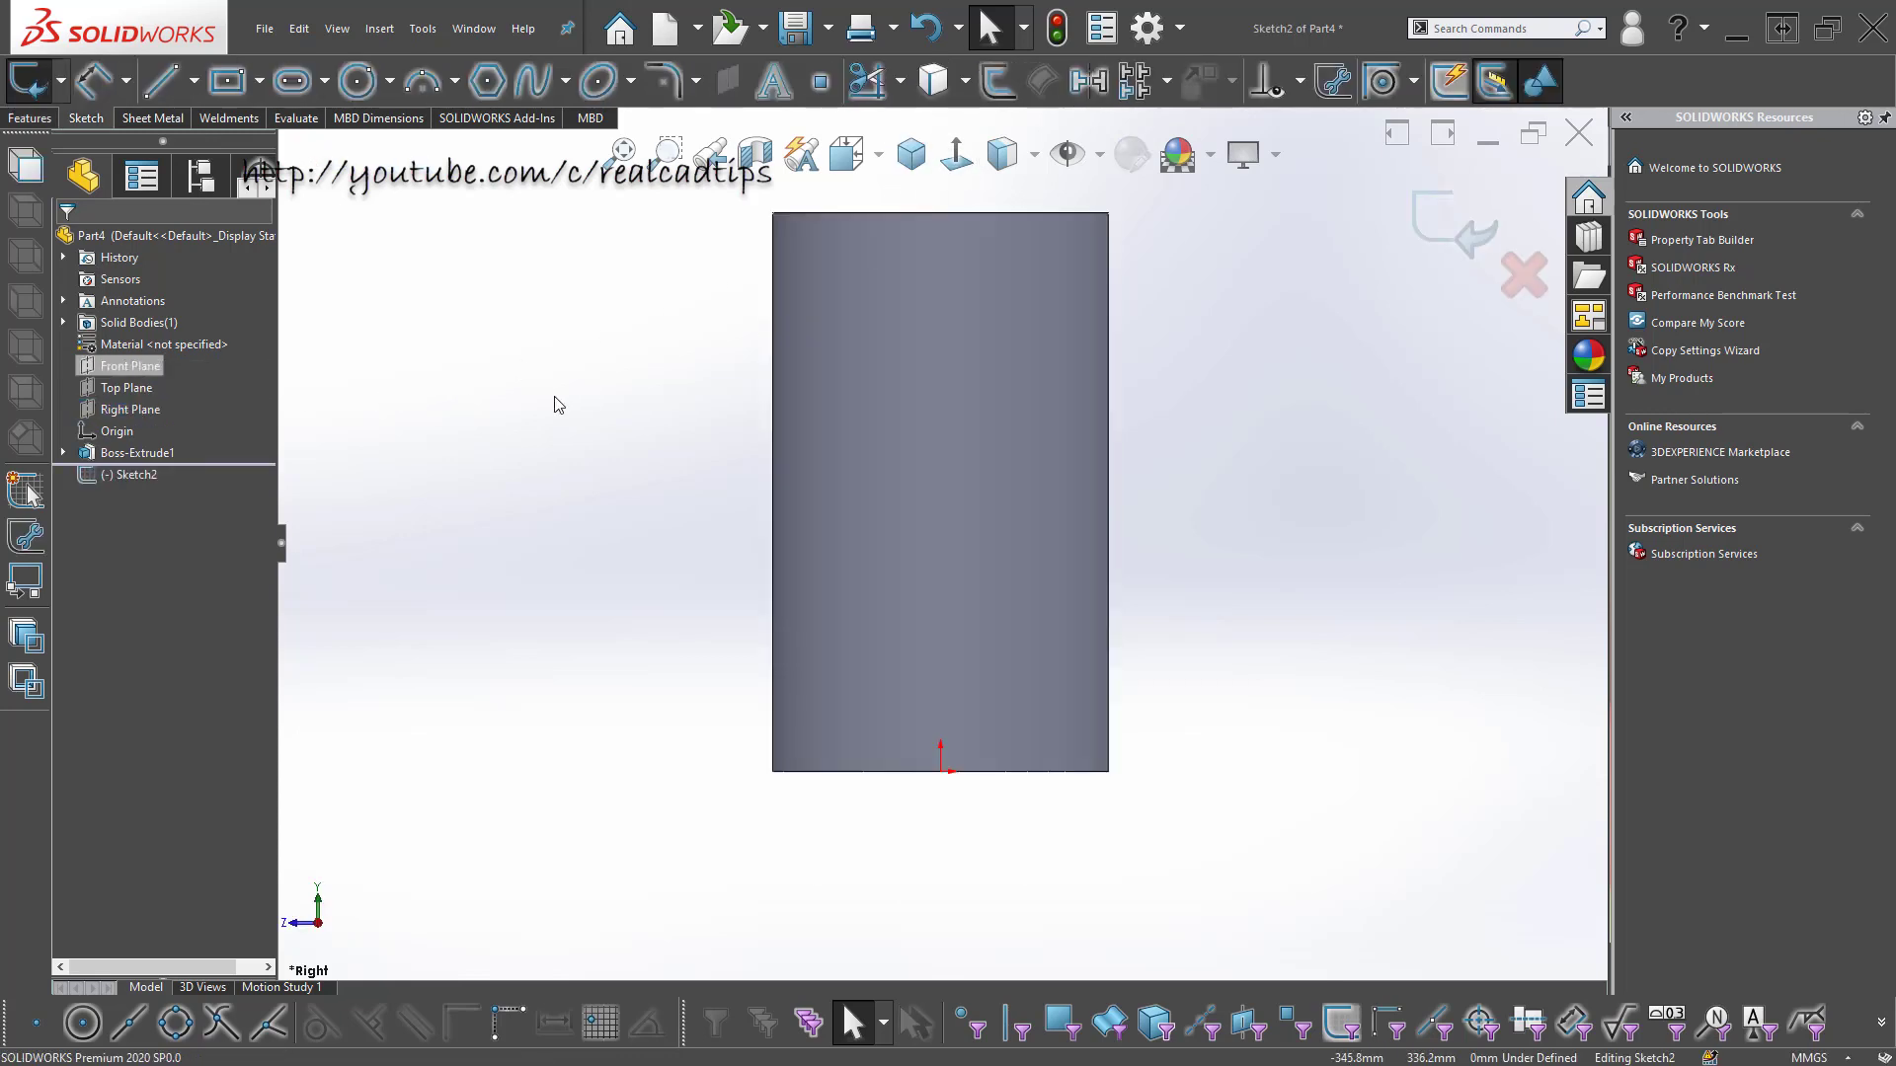
left_click(195, 80)
left_click(203, 139)
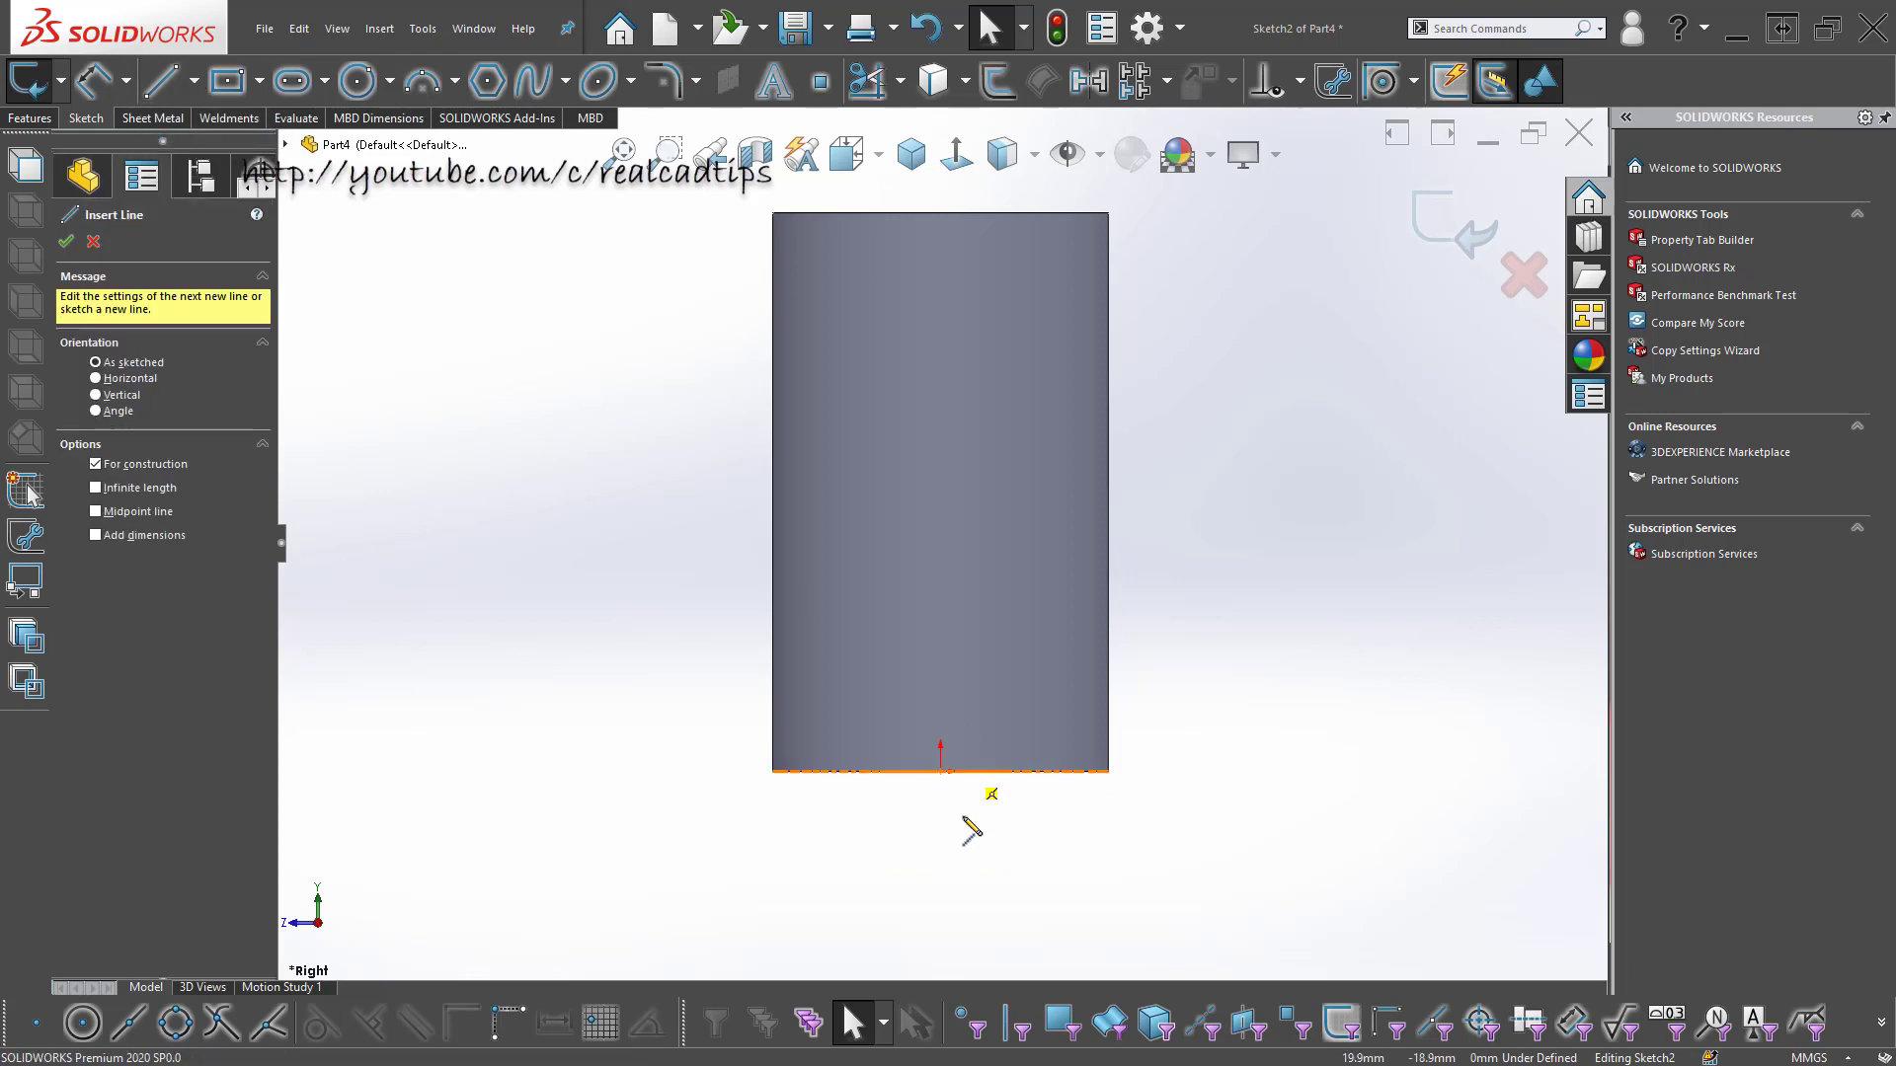
left_click(941, 771)
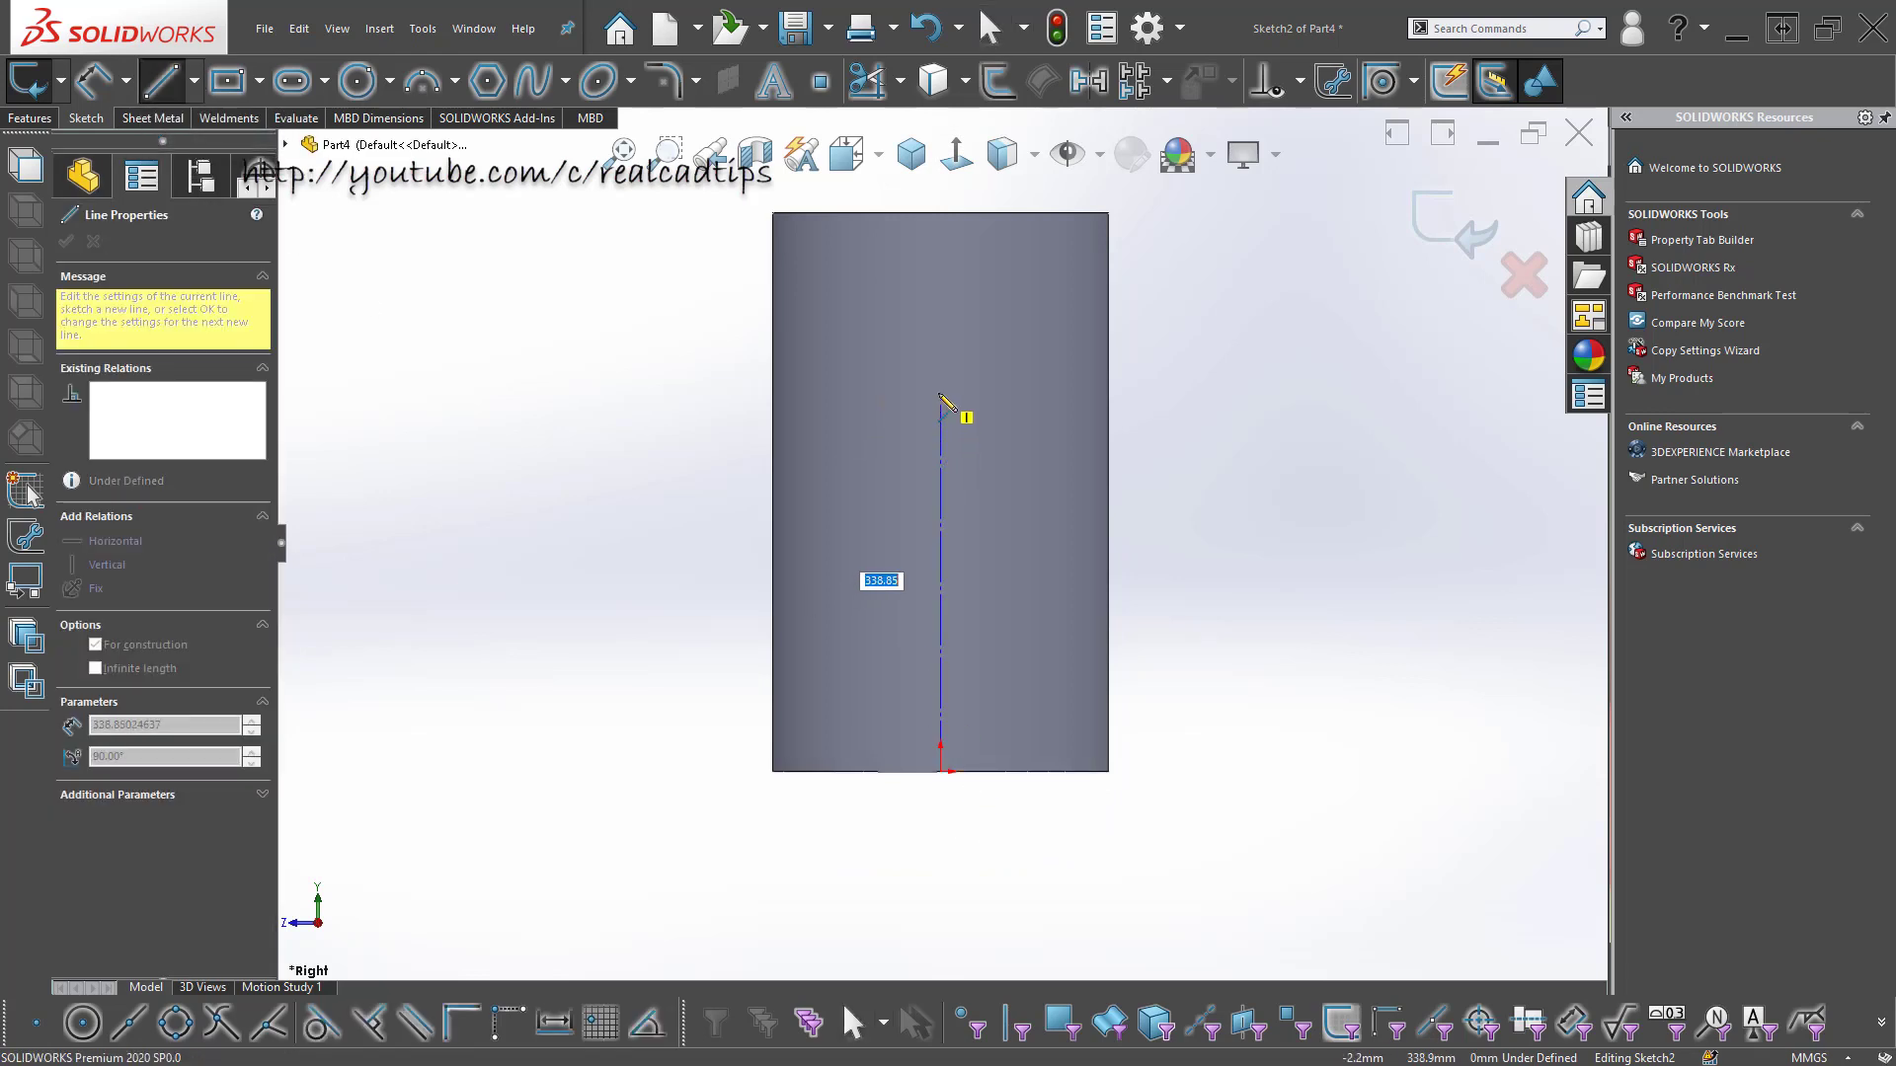
left_click(941, 394)
key("Escape")
- Draw a sloped line across the cylinder from its left edge to its right edge
left_click(163, 91)
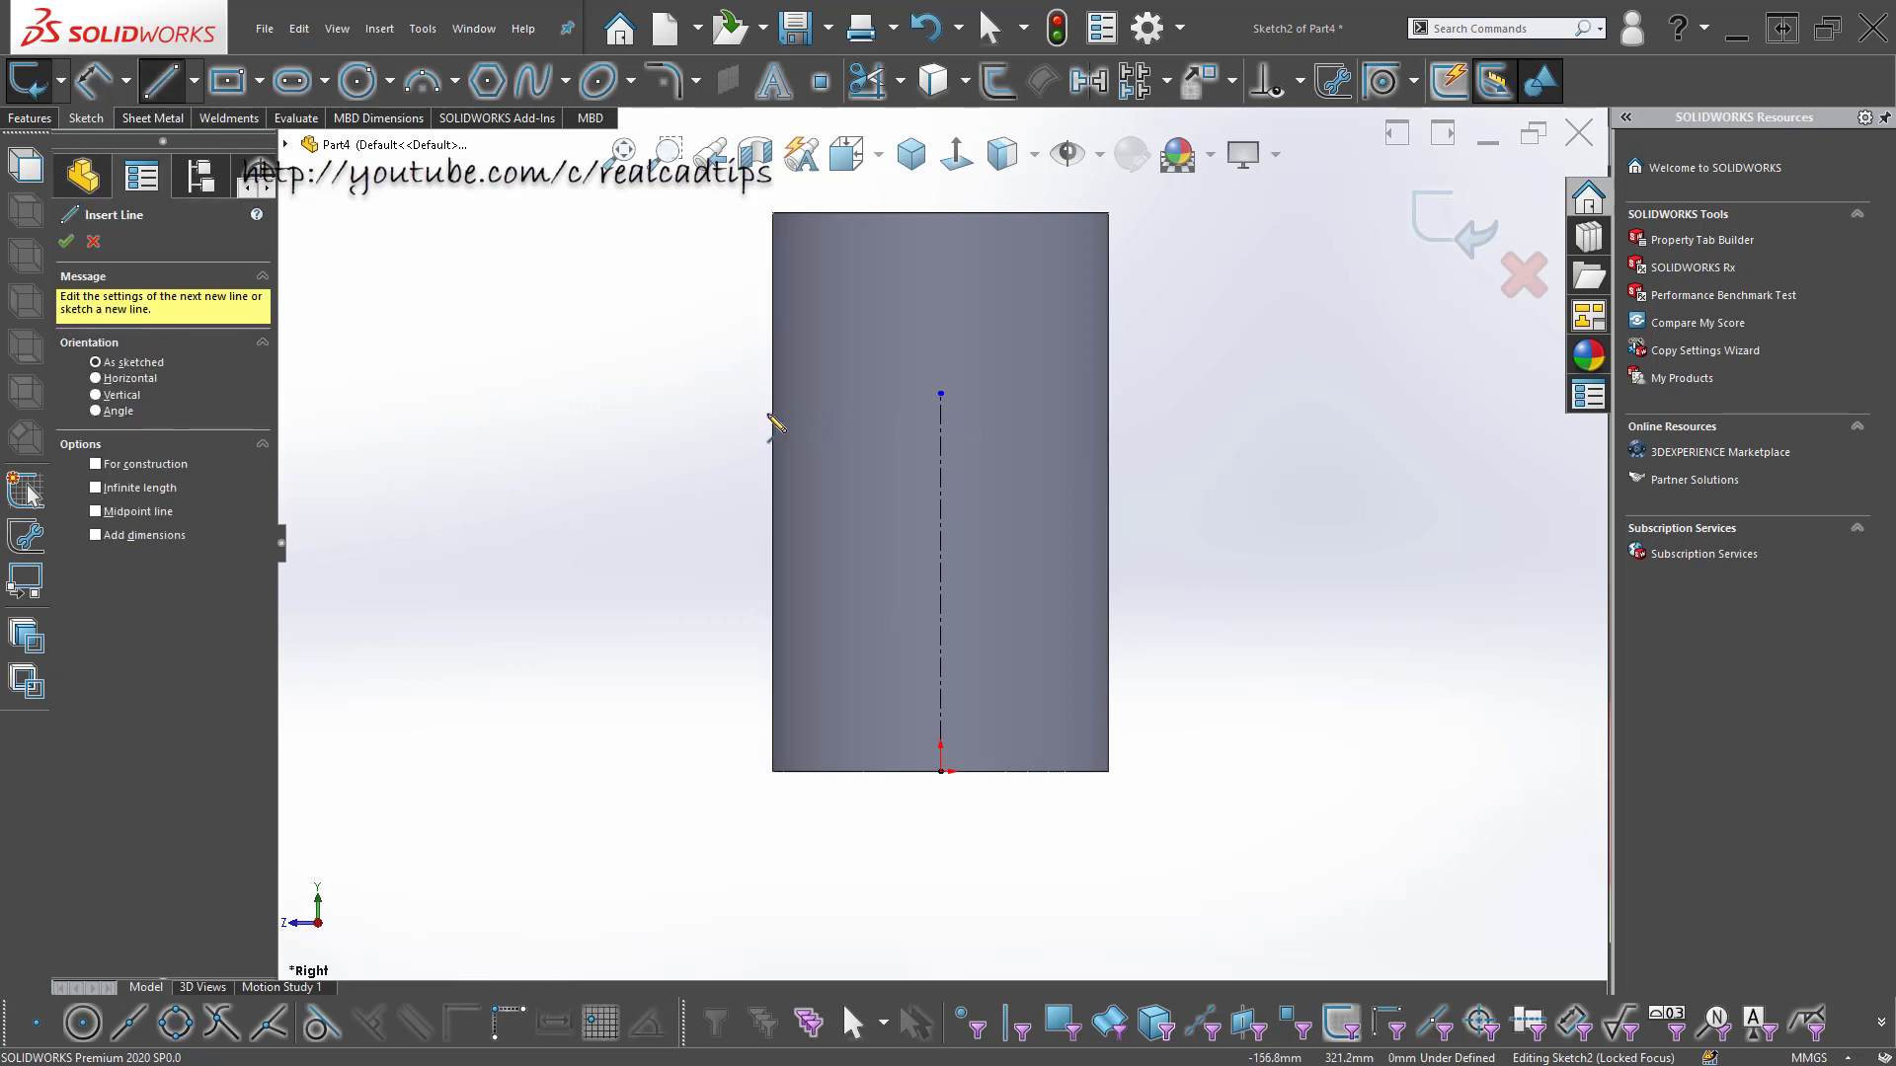
left_click(773, 413)
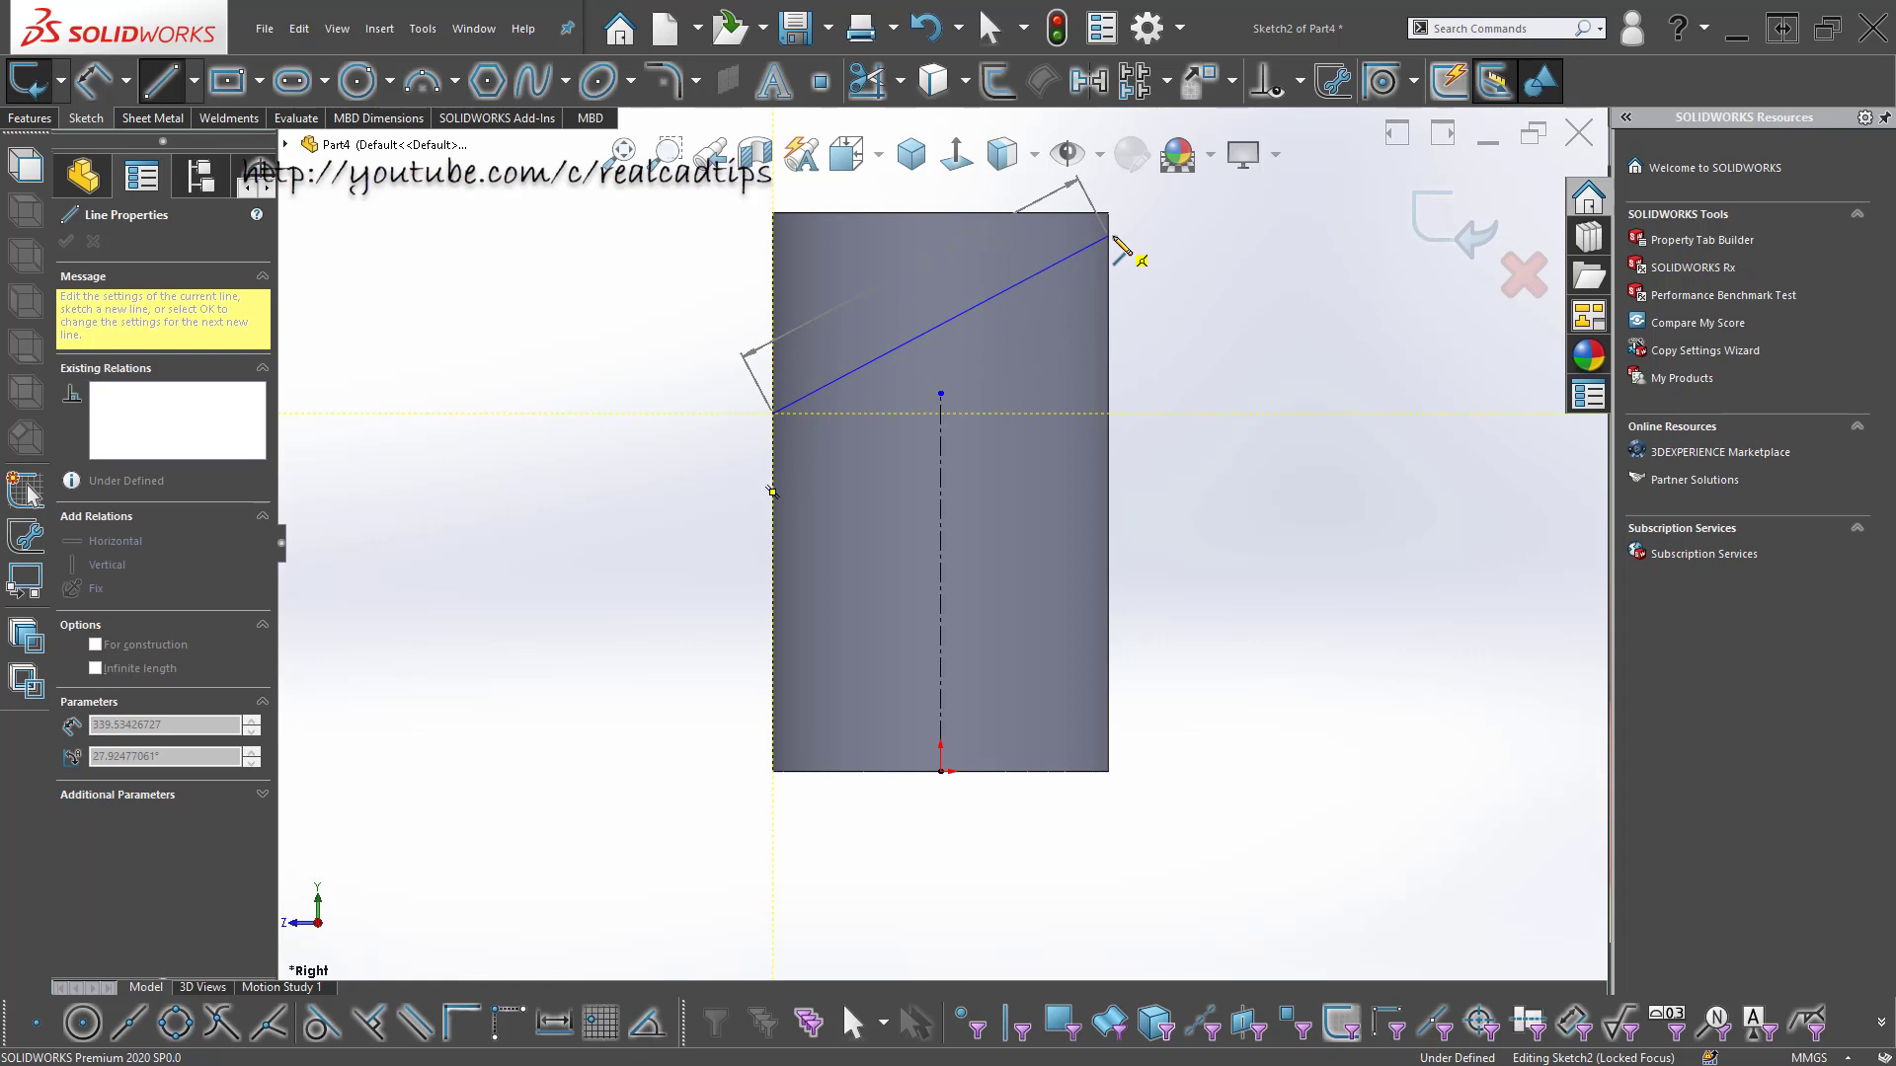
double_click(1108, 237)
scroll(1110, 256, "down", 2)
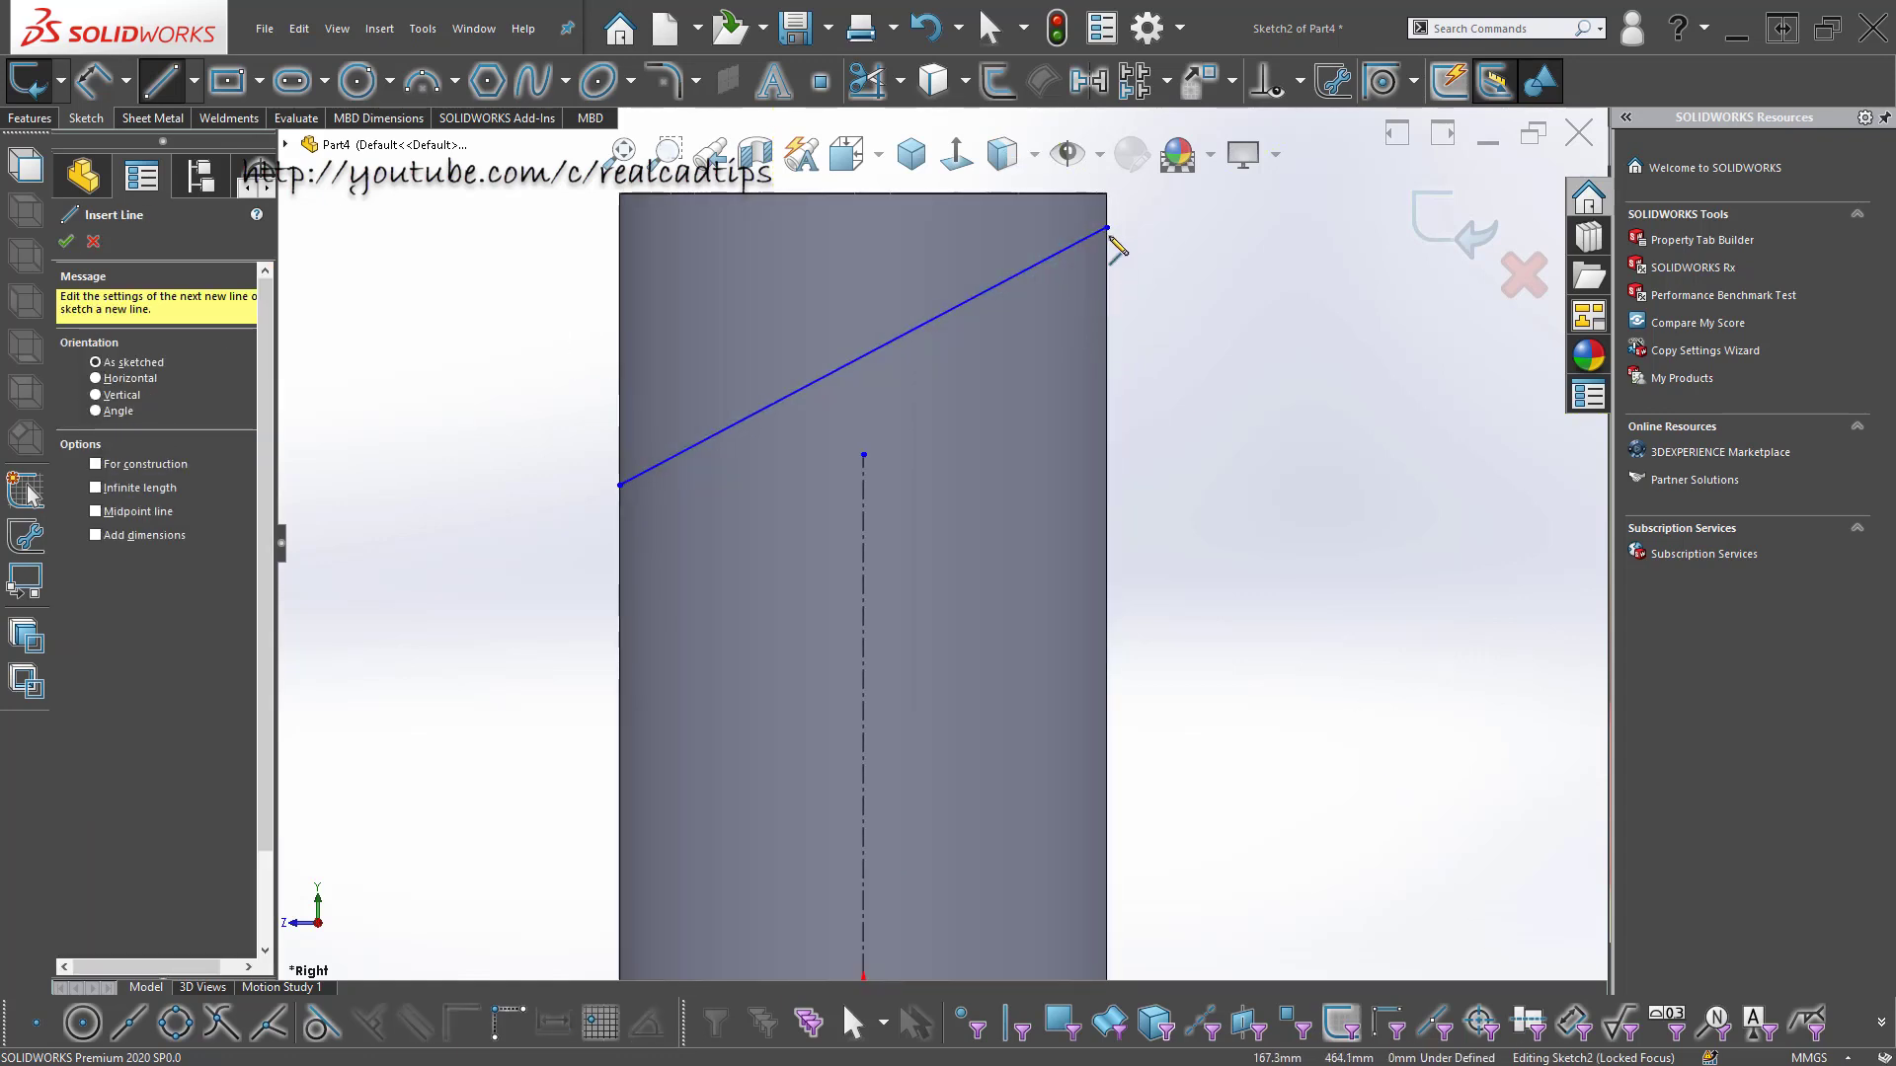
key("Escape")
left_click_drag(1108, 229, 1107, 276)
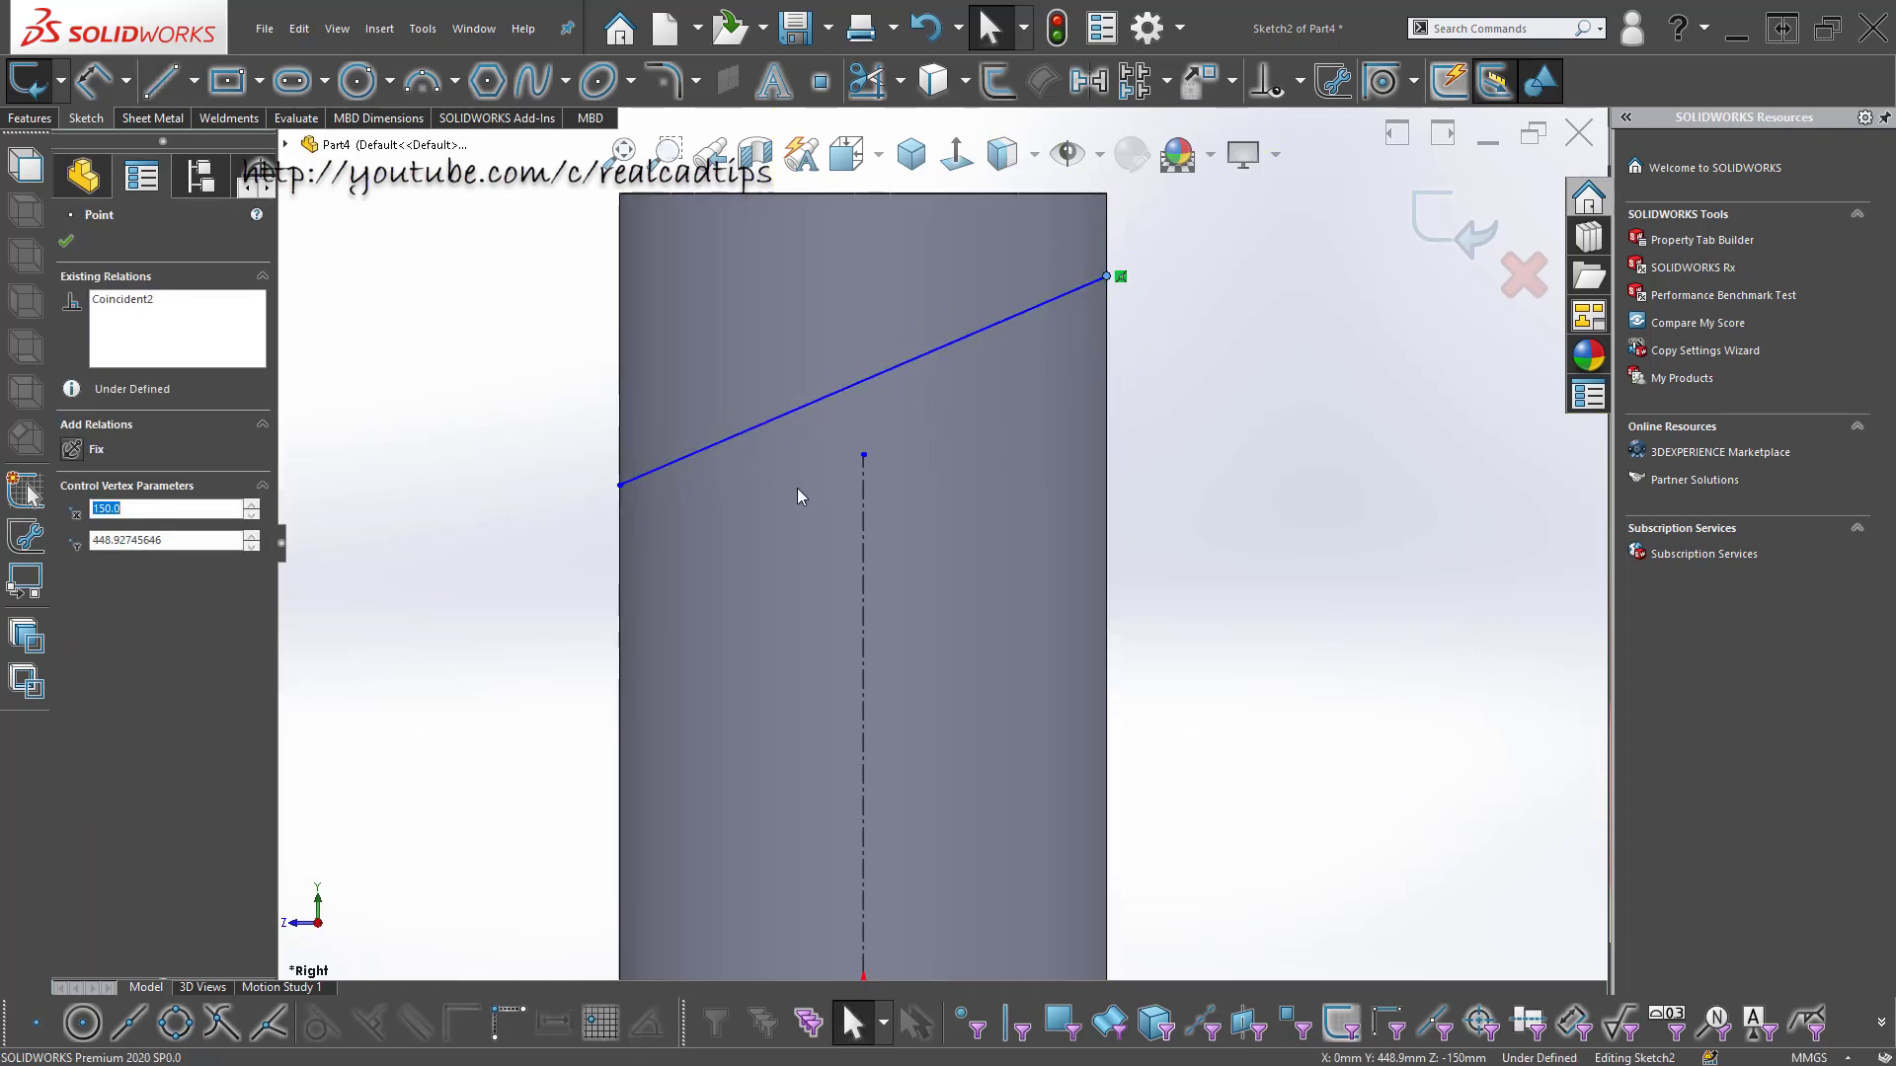
key("Escape")
- Make the centreline's top end the sloped line's midpoint and dimension the angle to 60°
left_click(863, 456)
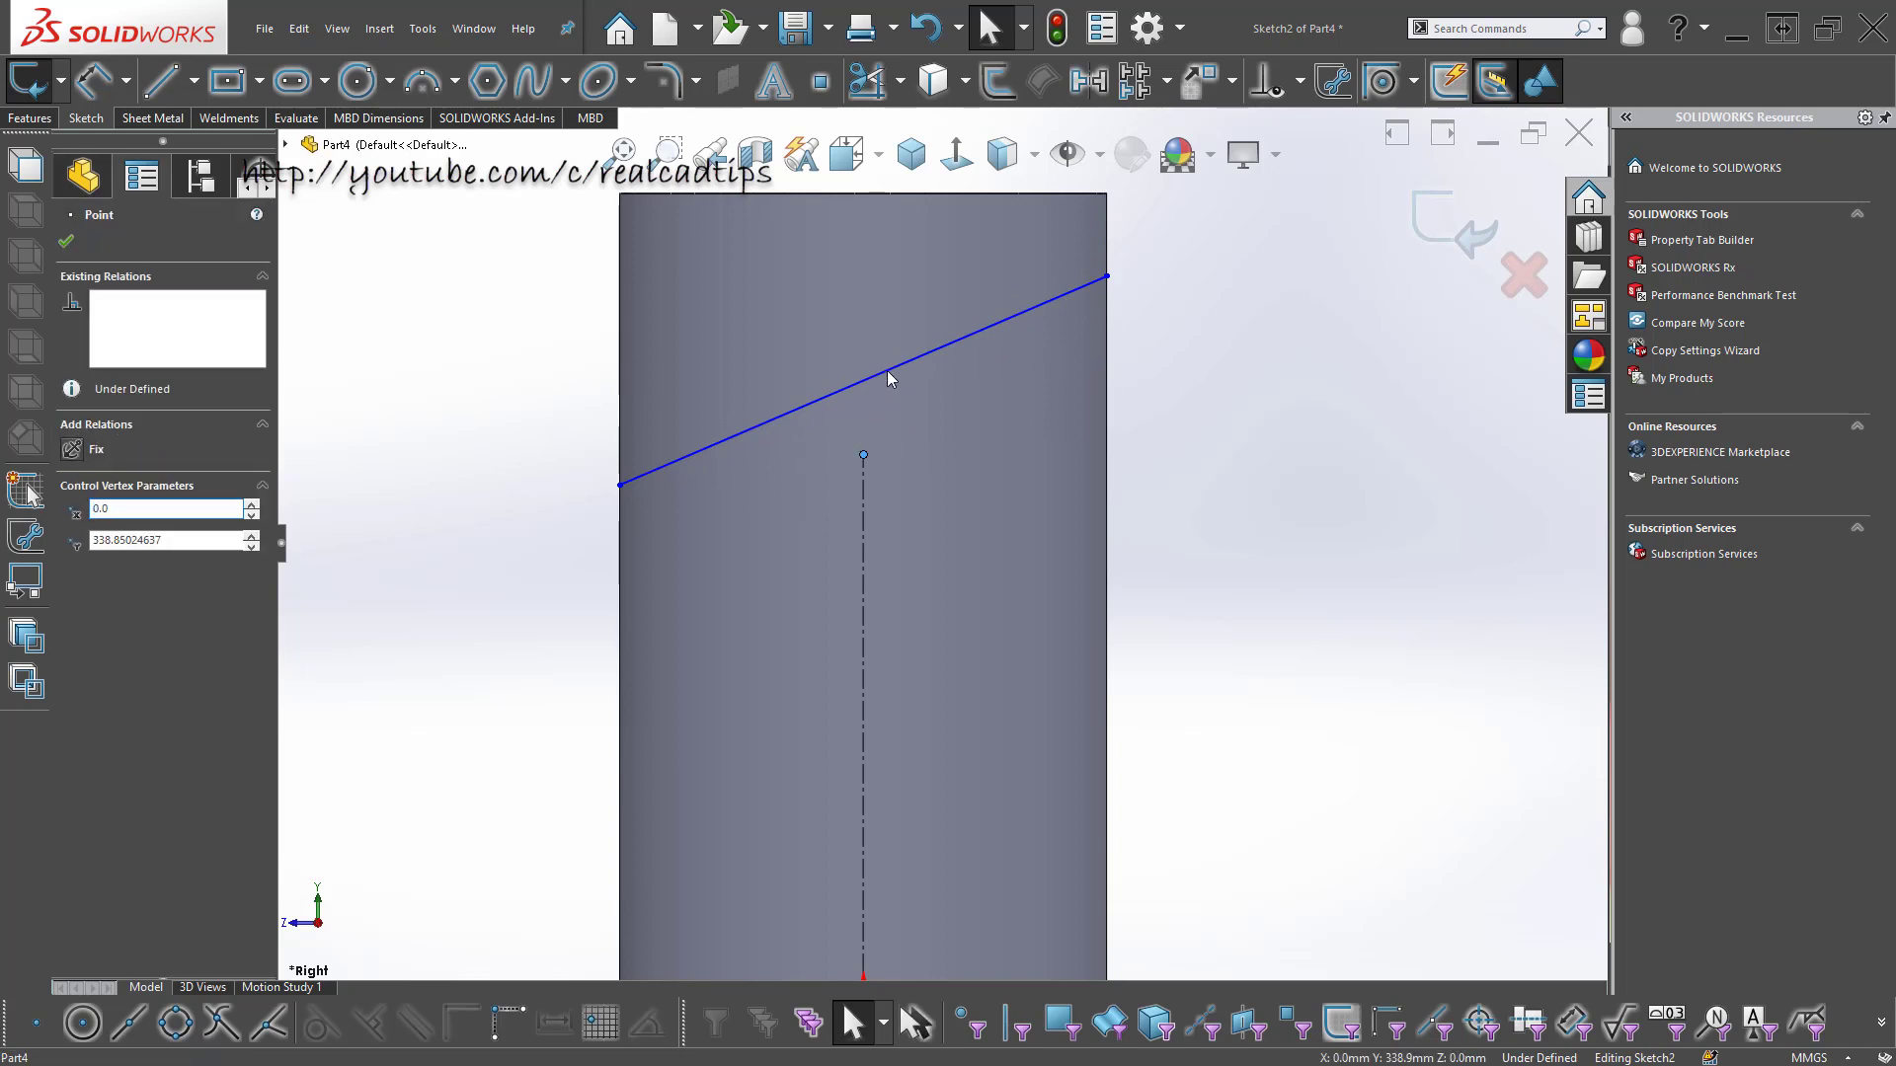
left_click(899, 367, "ctrl")
left_click(974, 284)
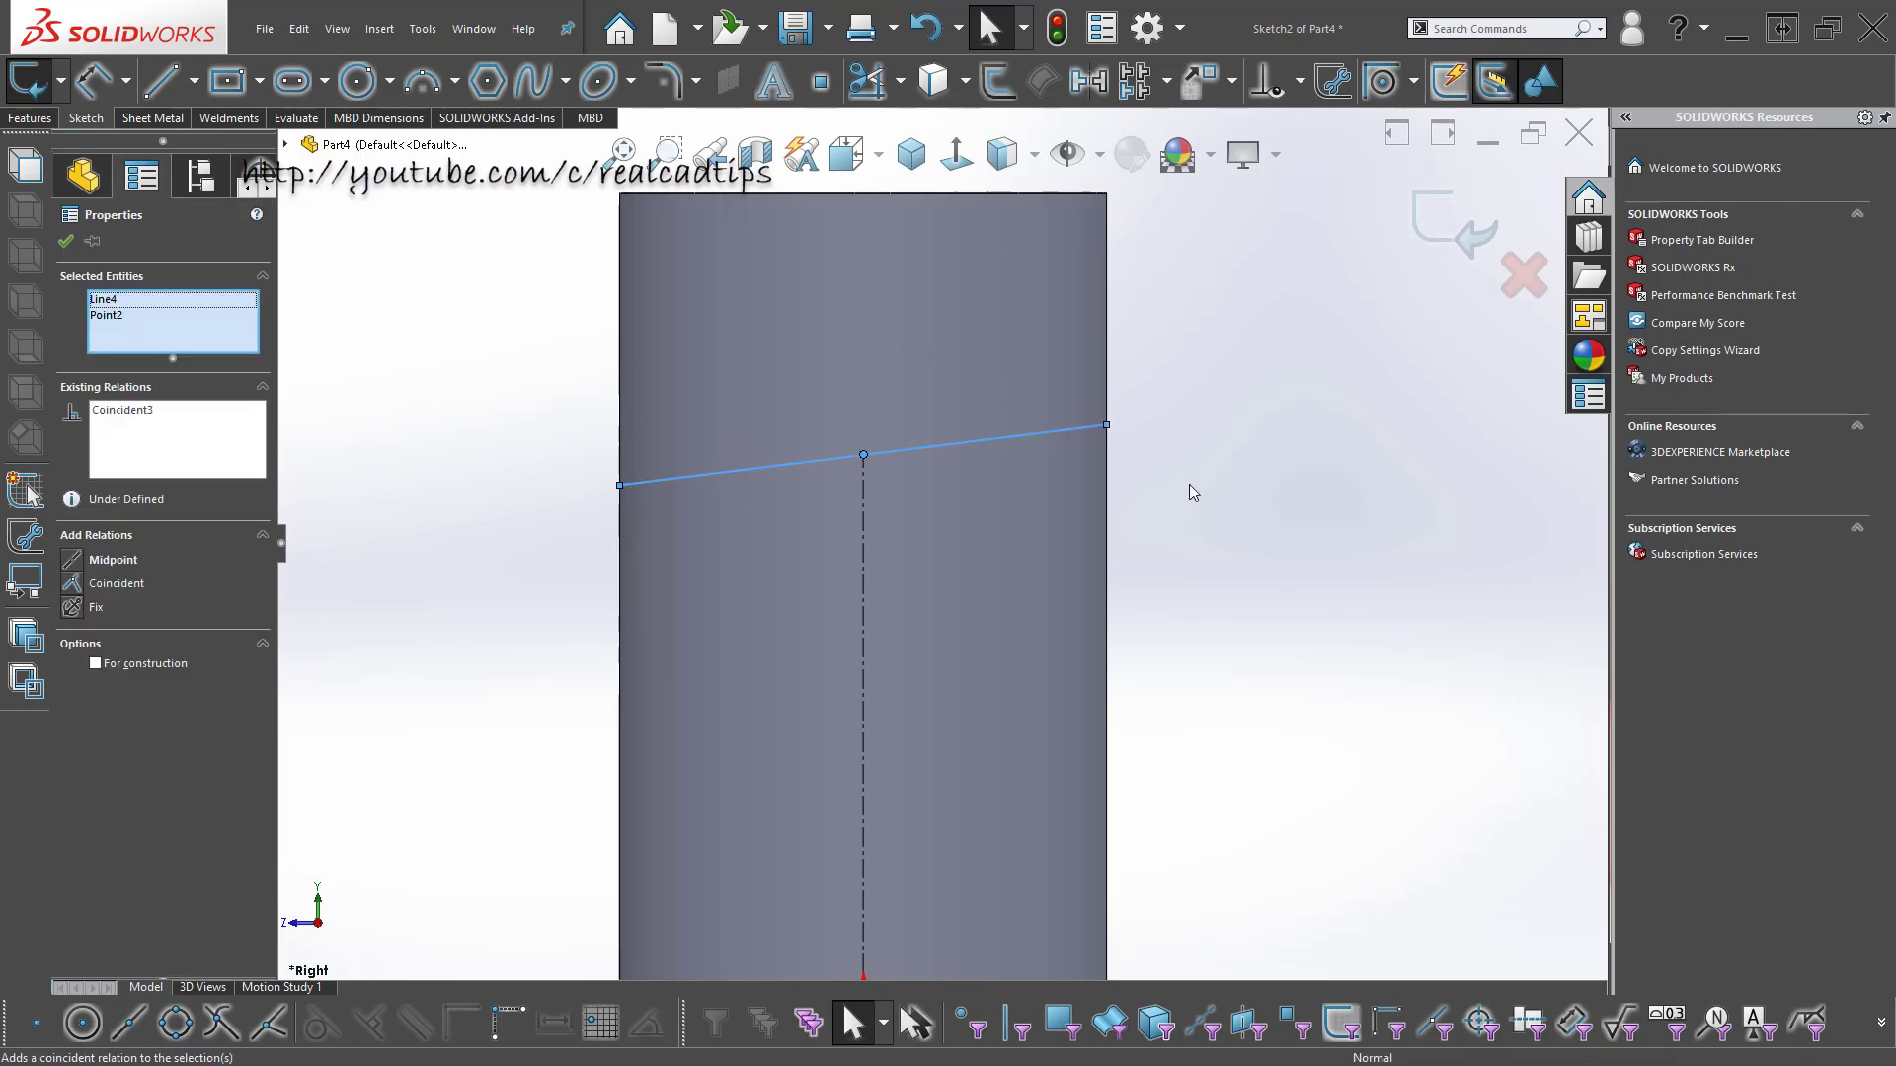
key("f")
right_click_drag(1046, 511, 1063, 487)
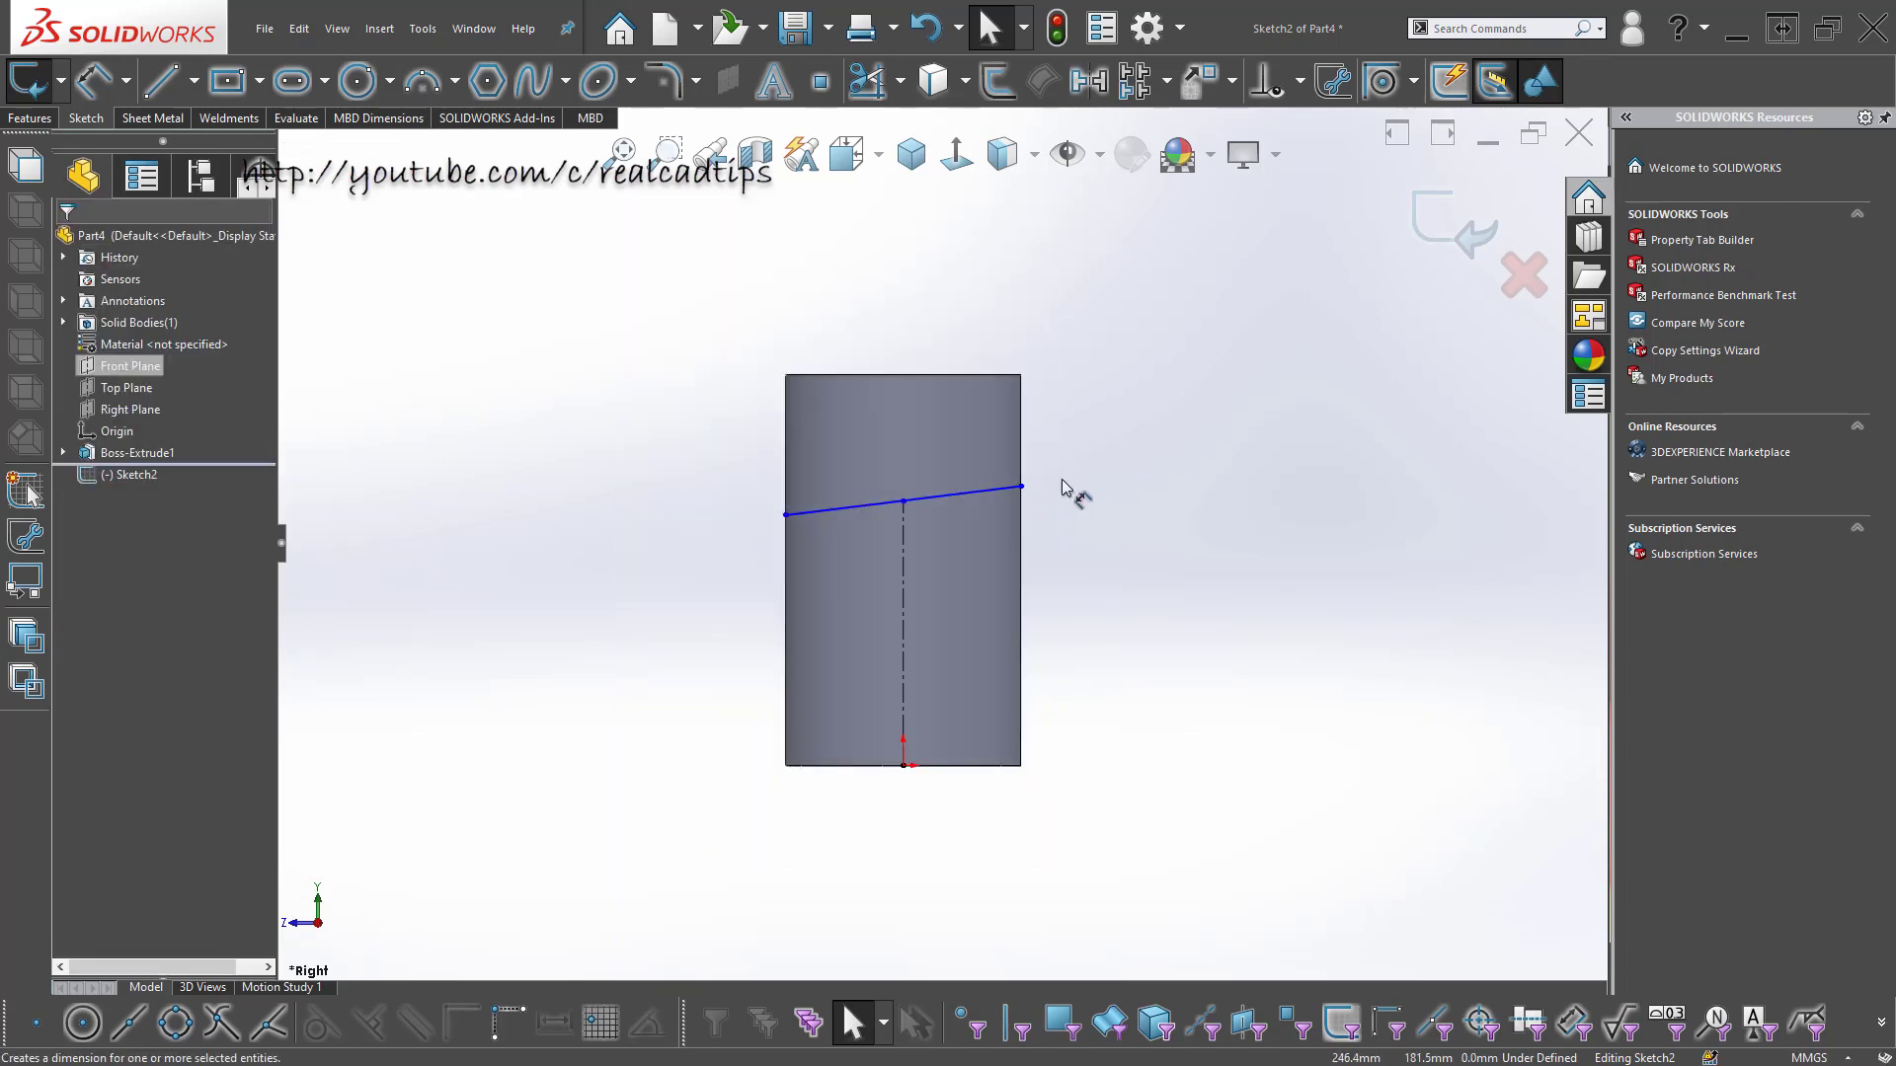
left_click(903, 550)
left_click(938, 497)
left_click(966, 443)
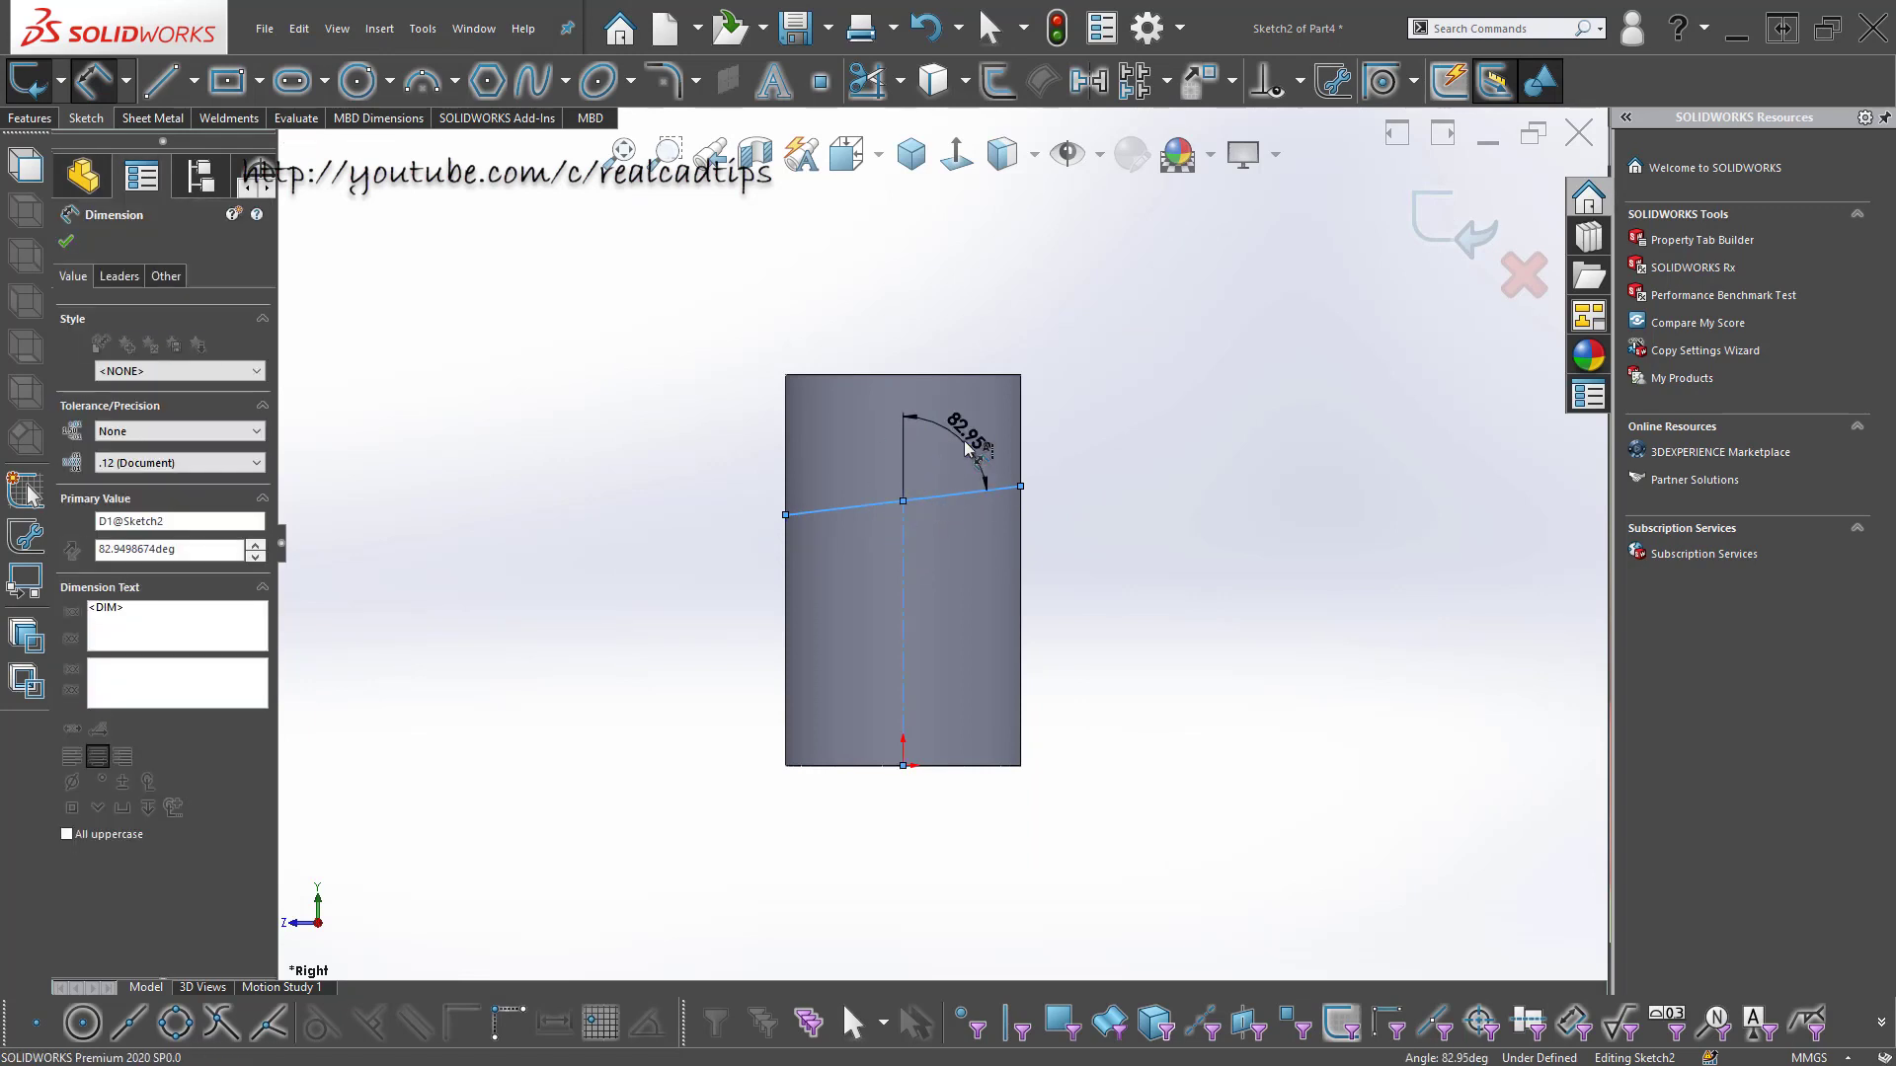
type("60")
key("Return")
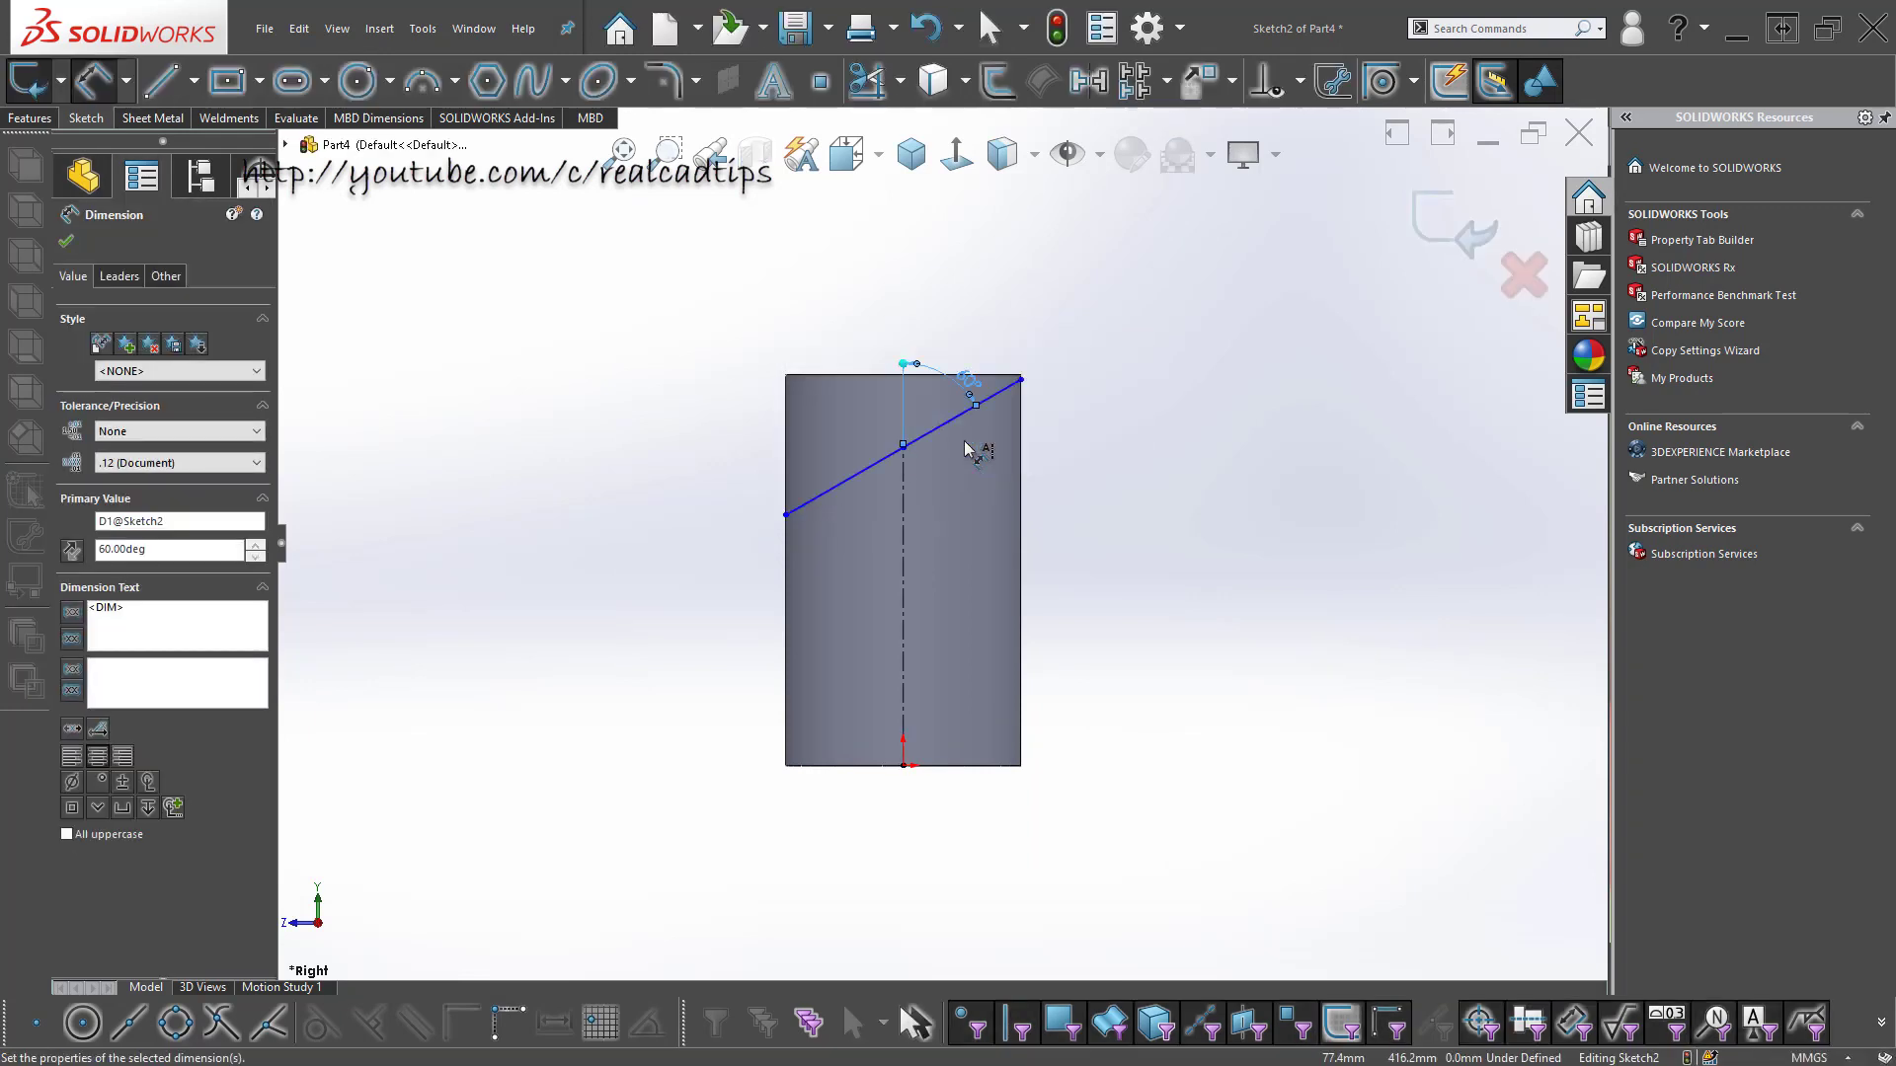
key("Escape")
- Dimension the line's midpoint 400 mm above the origin
scroll(931, 424, "down", 3)
scroll(932, 424, "down", 1)
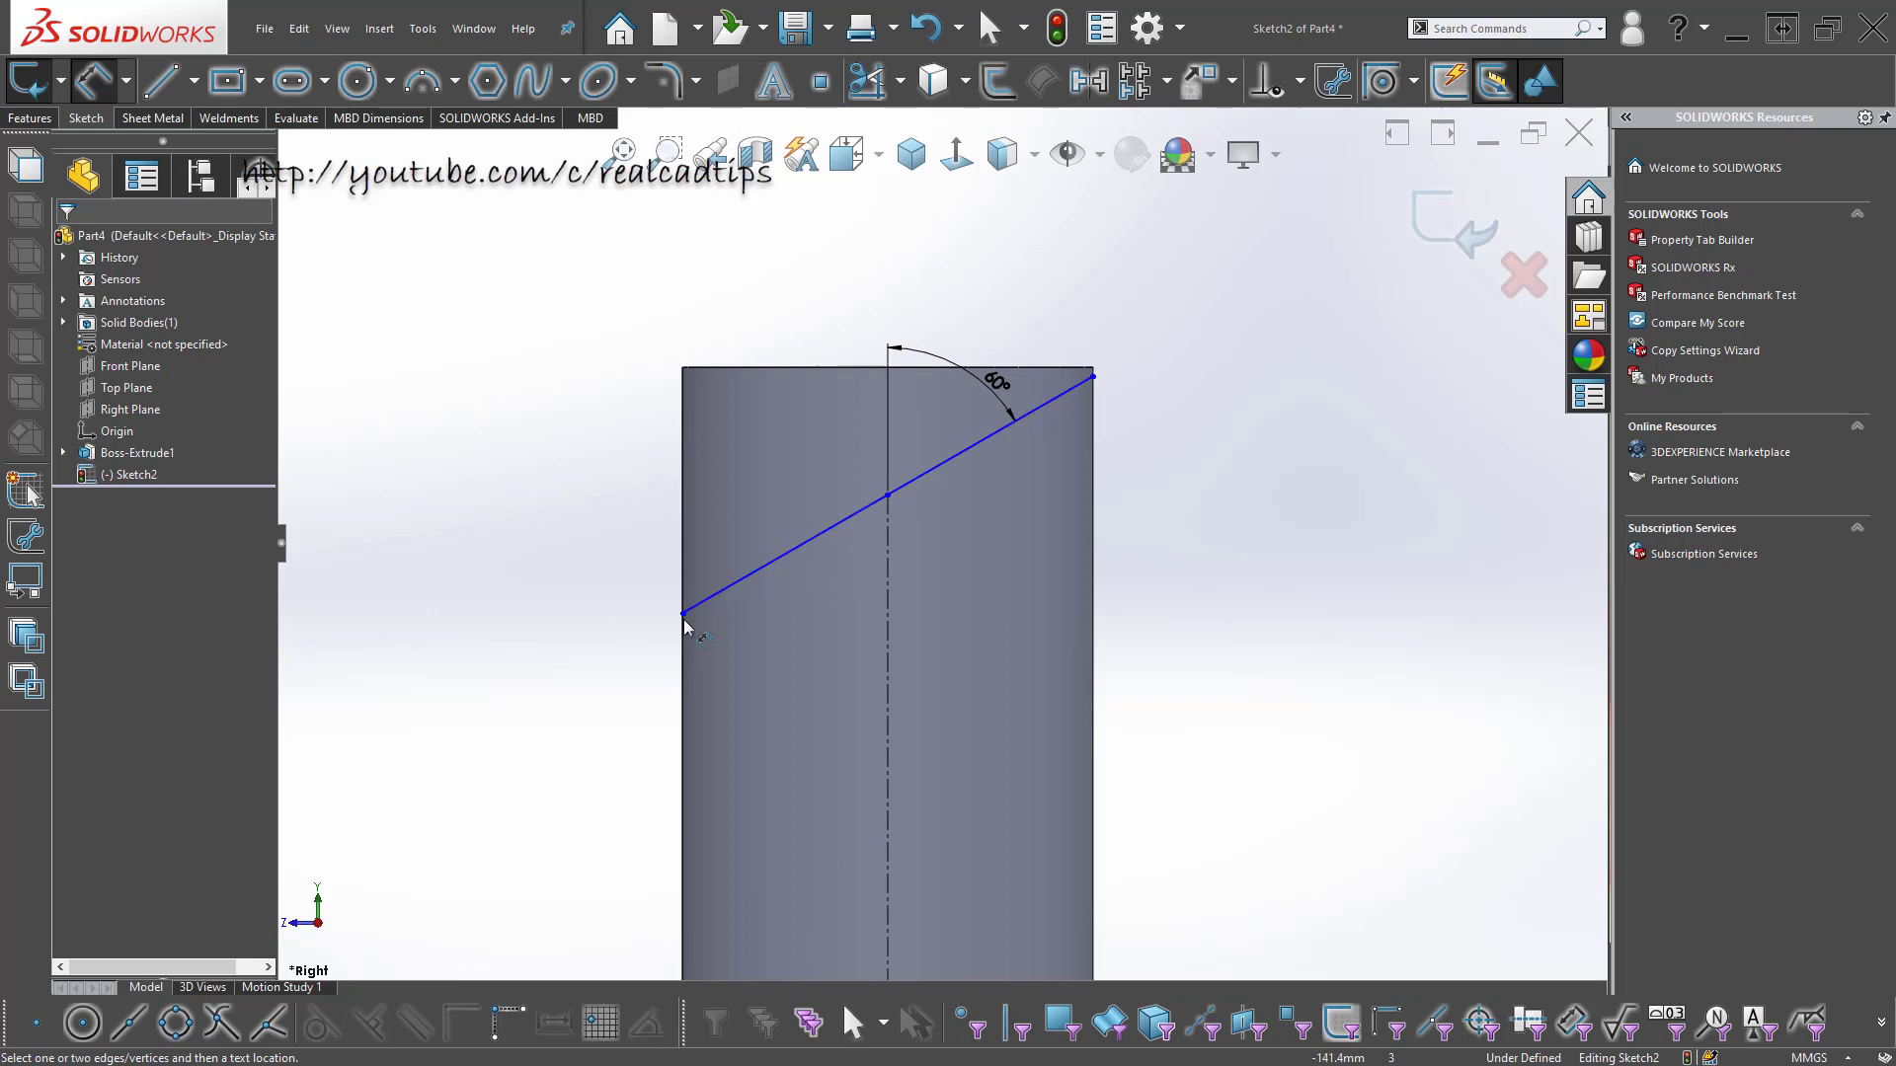
scroll(896, 540, "up", 3)
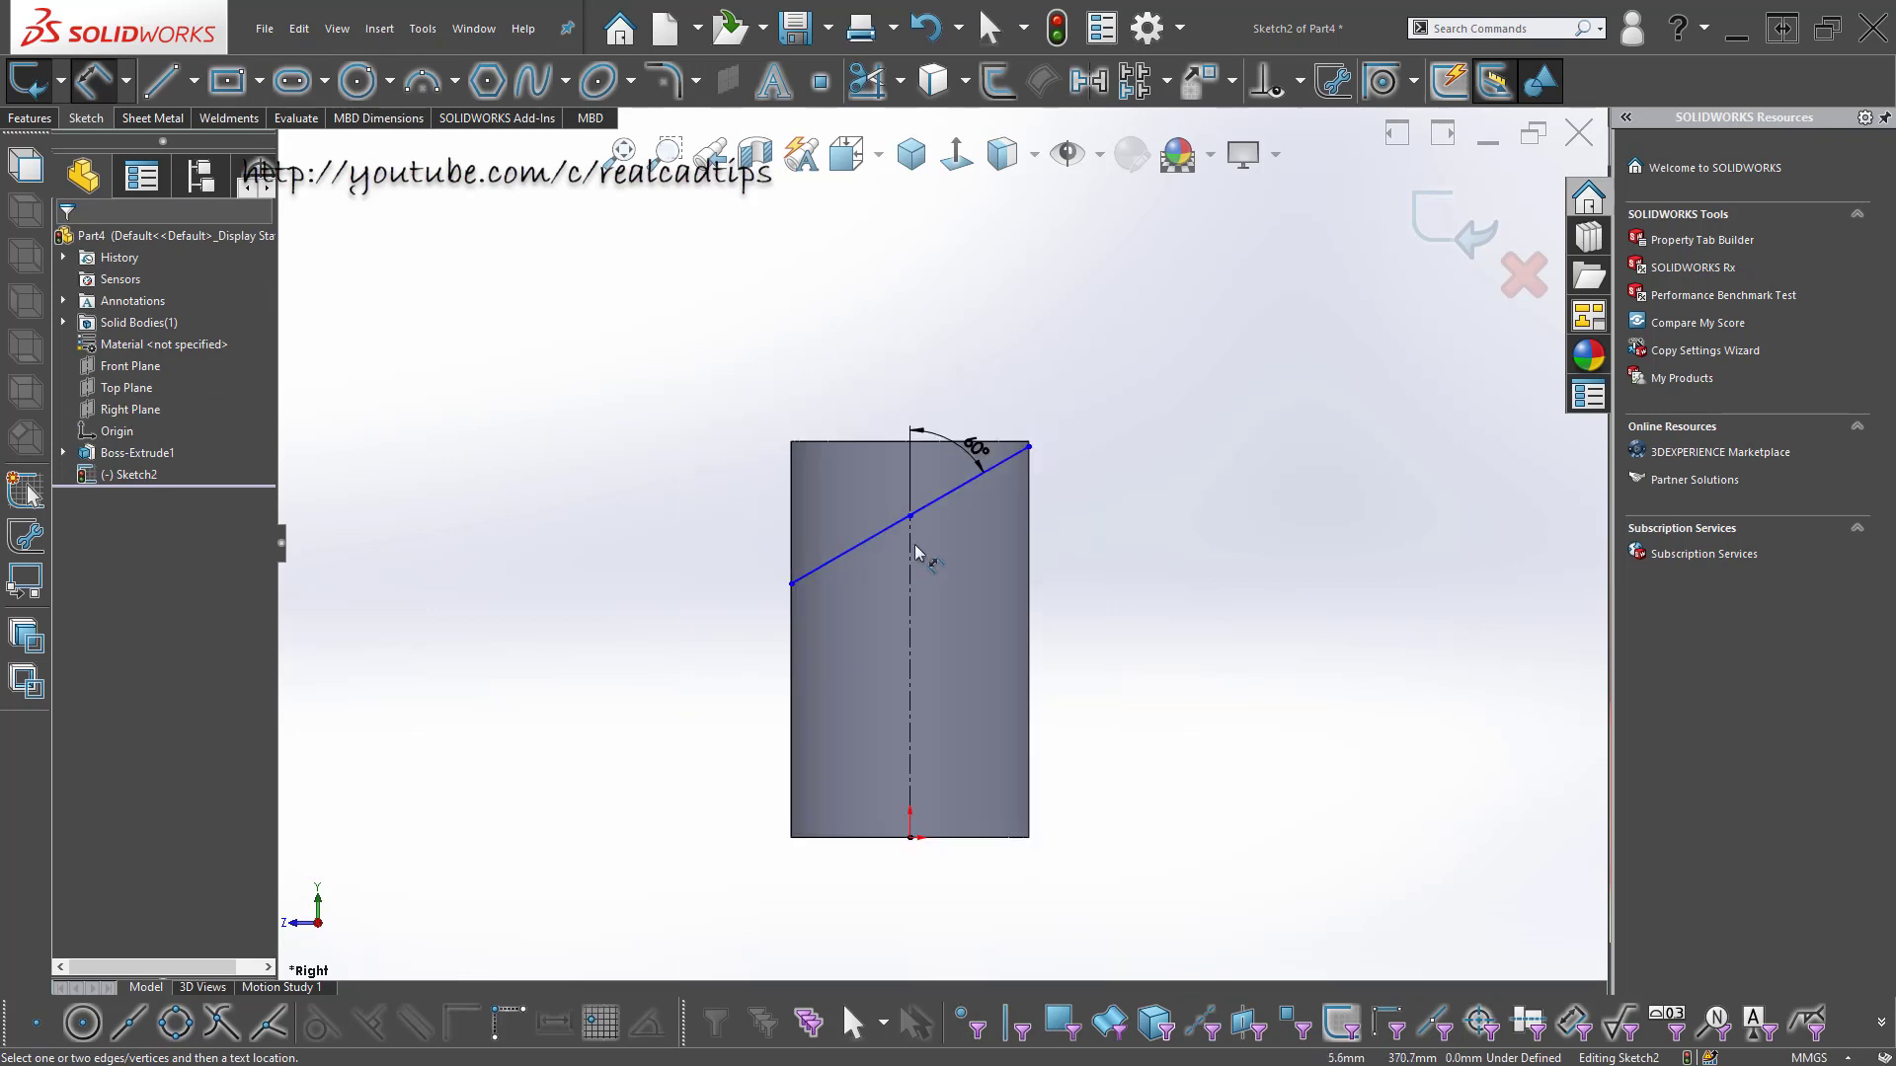
left_click(910, 516)
left_click(910, 838)
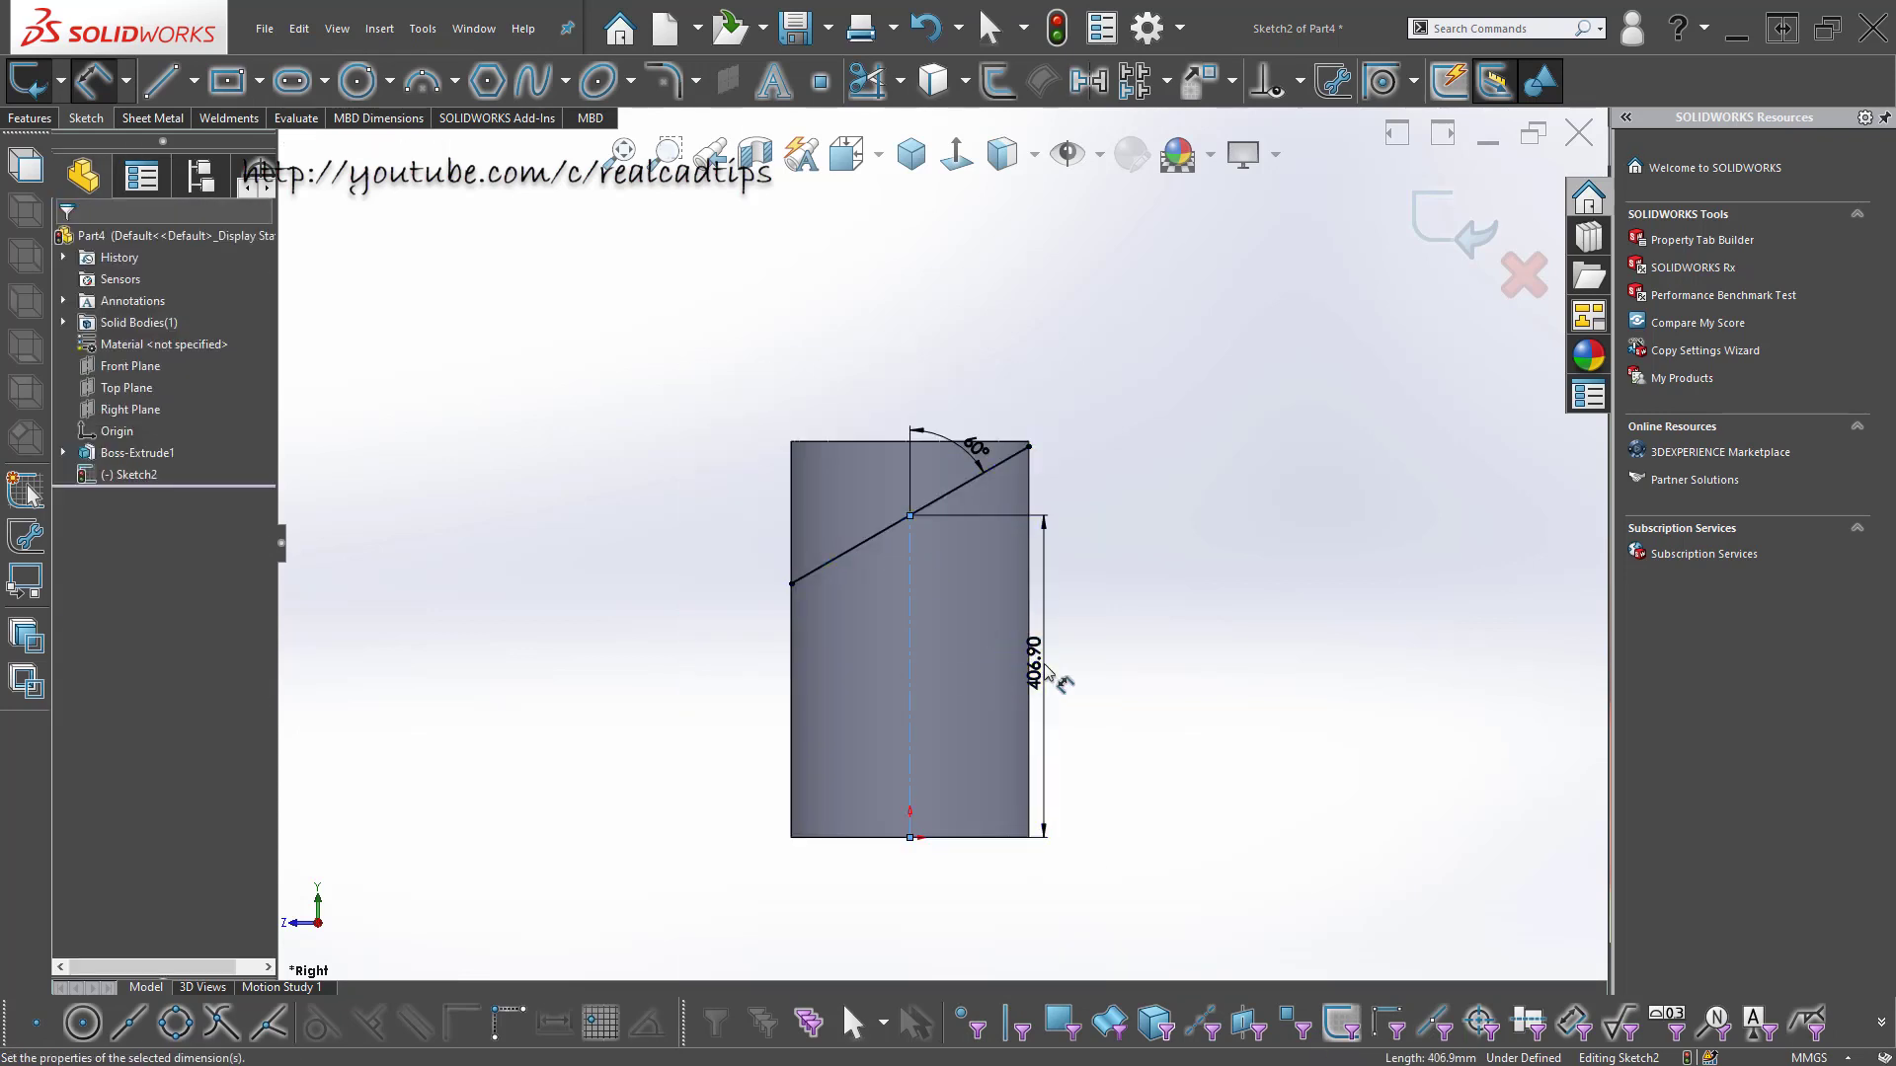
left_click(1045, 671)
type("4")
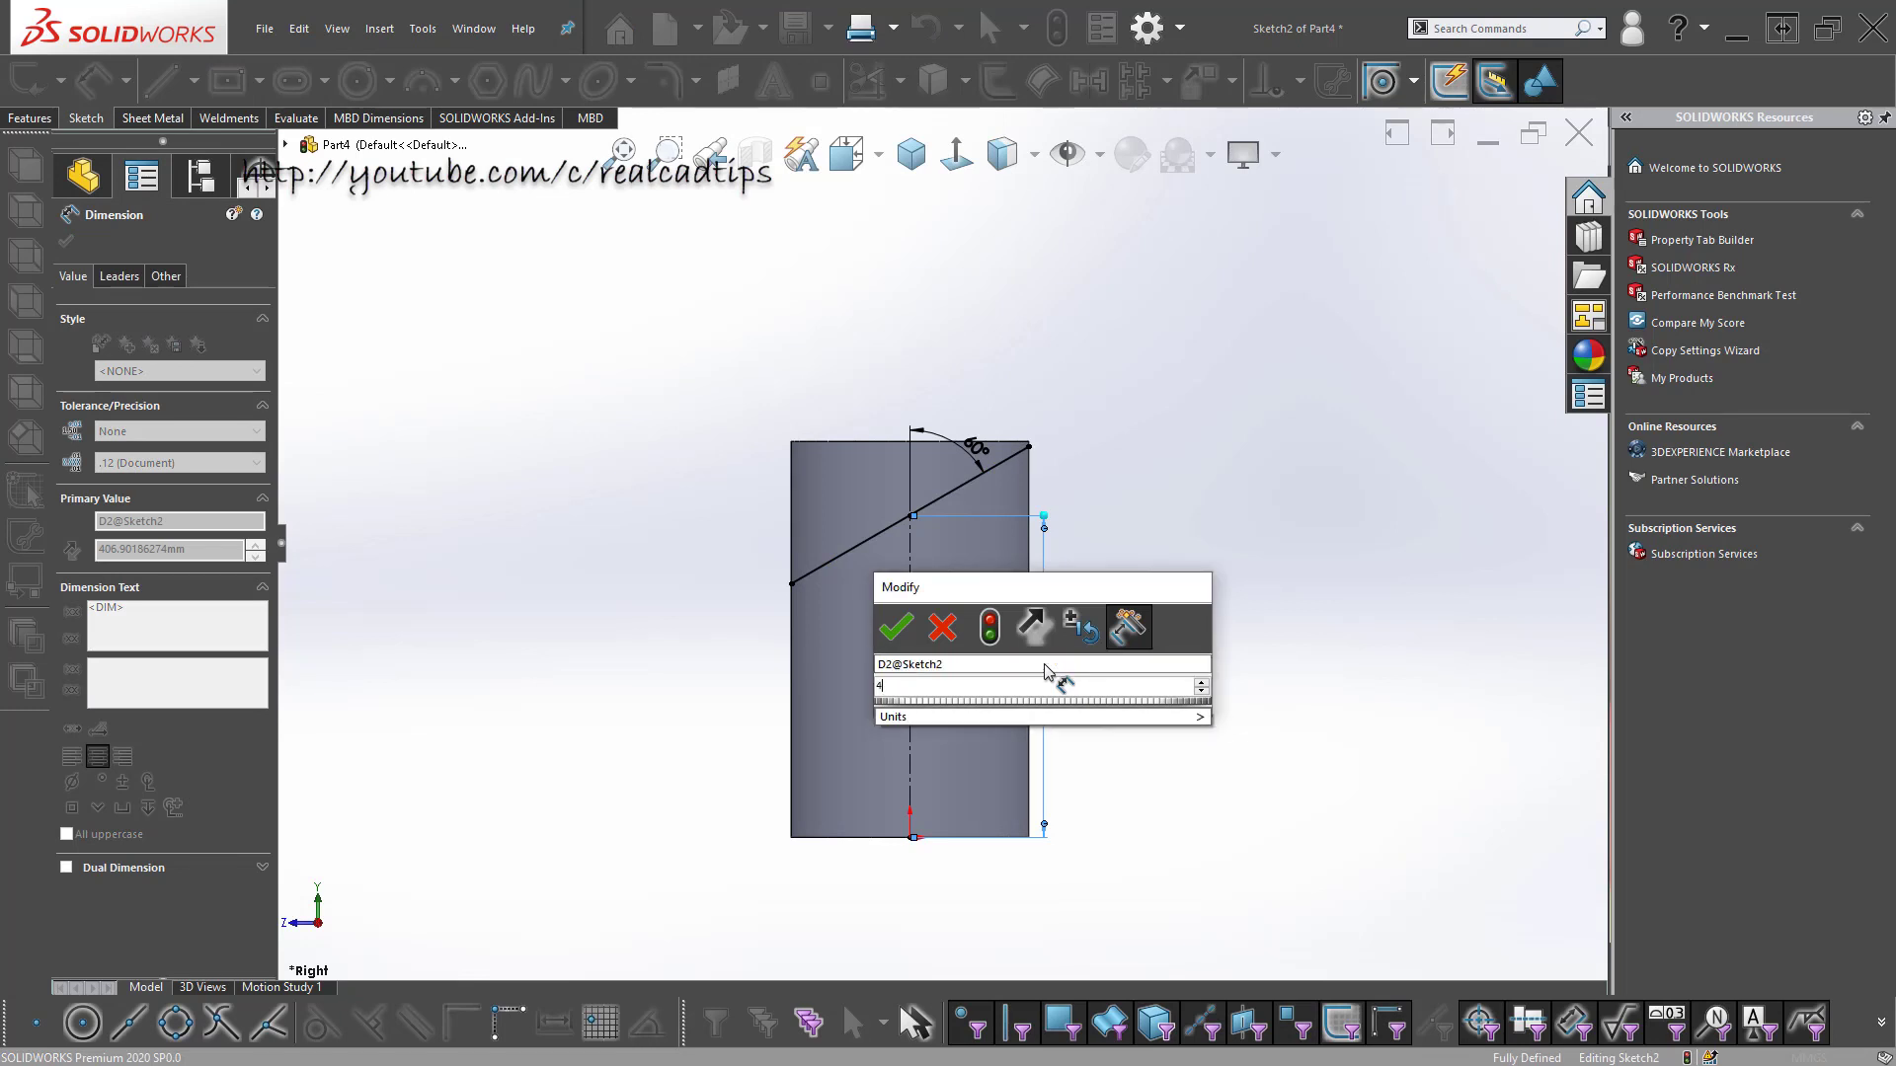
key("Escape")
double_click(1045, 671)
type("400")
key("Return")
scroll(889, 565, "down", 3)
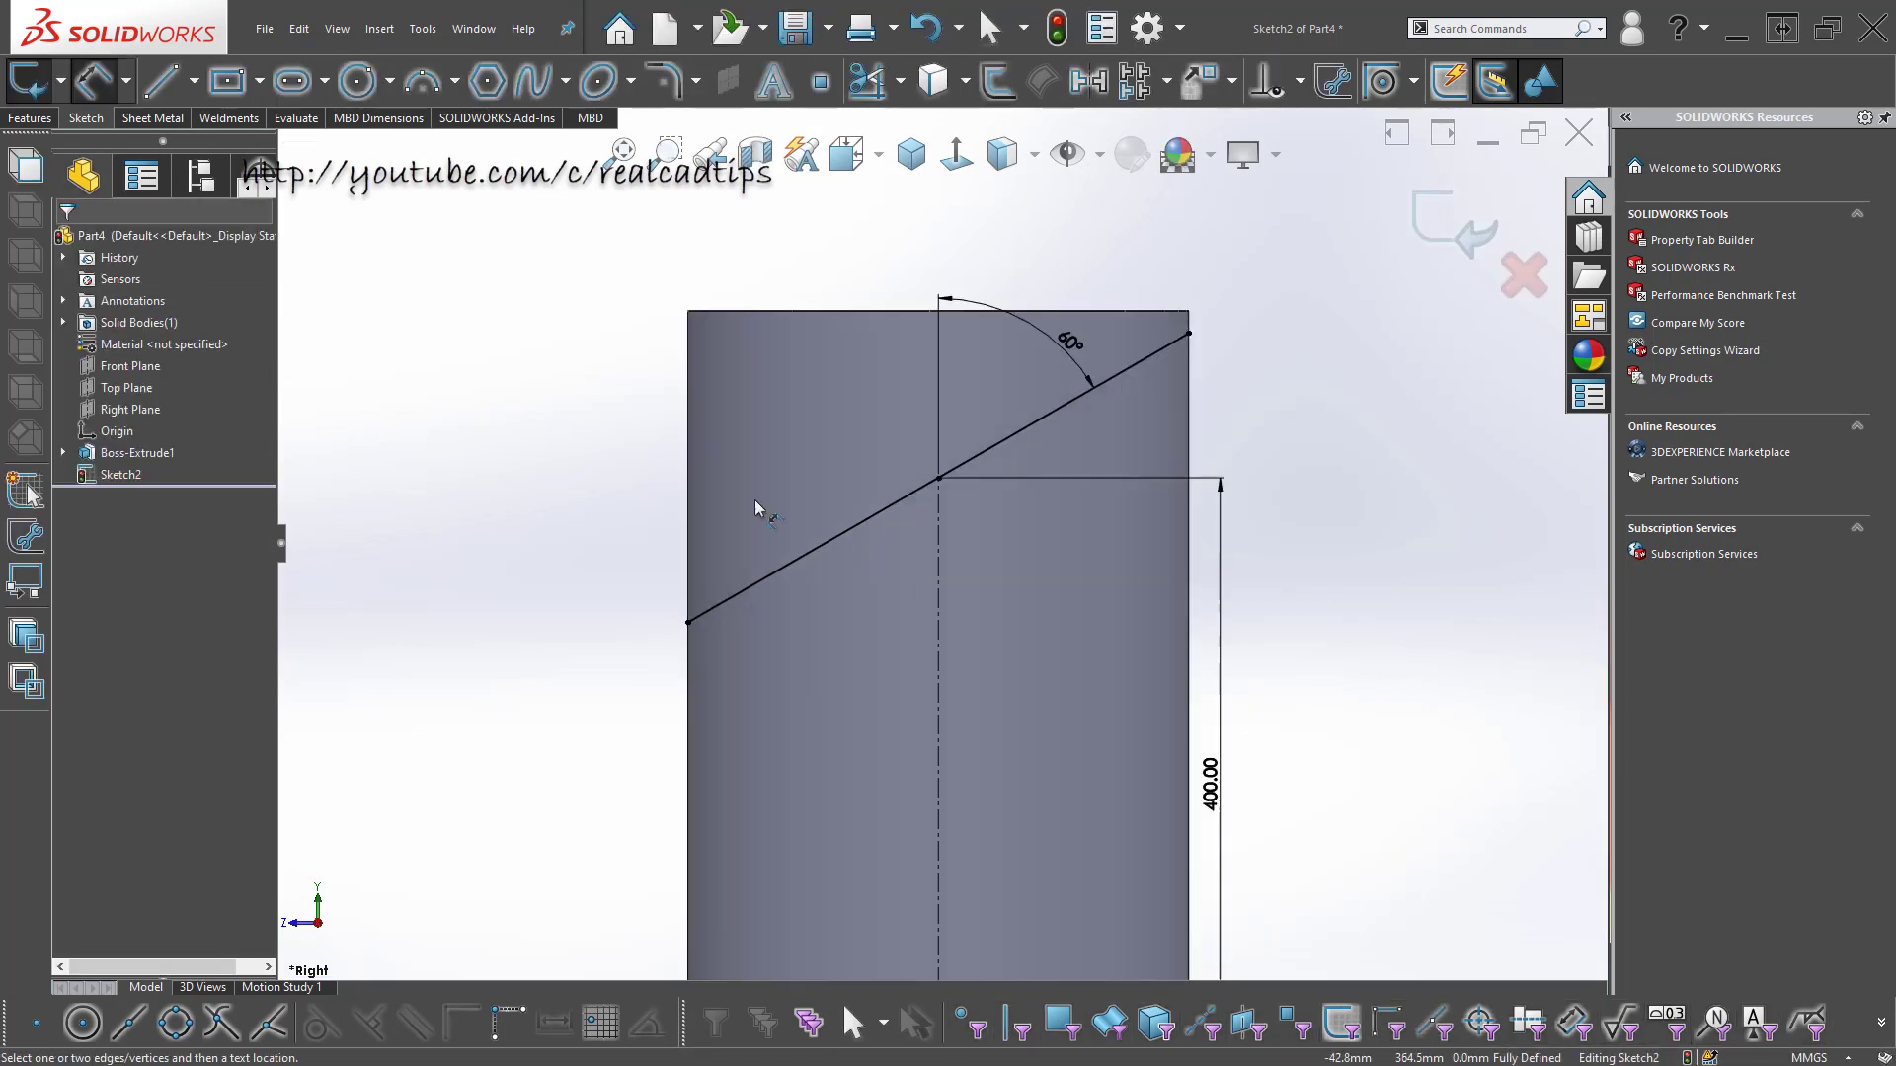
left_click(36, 116)
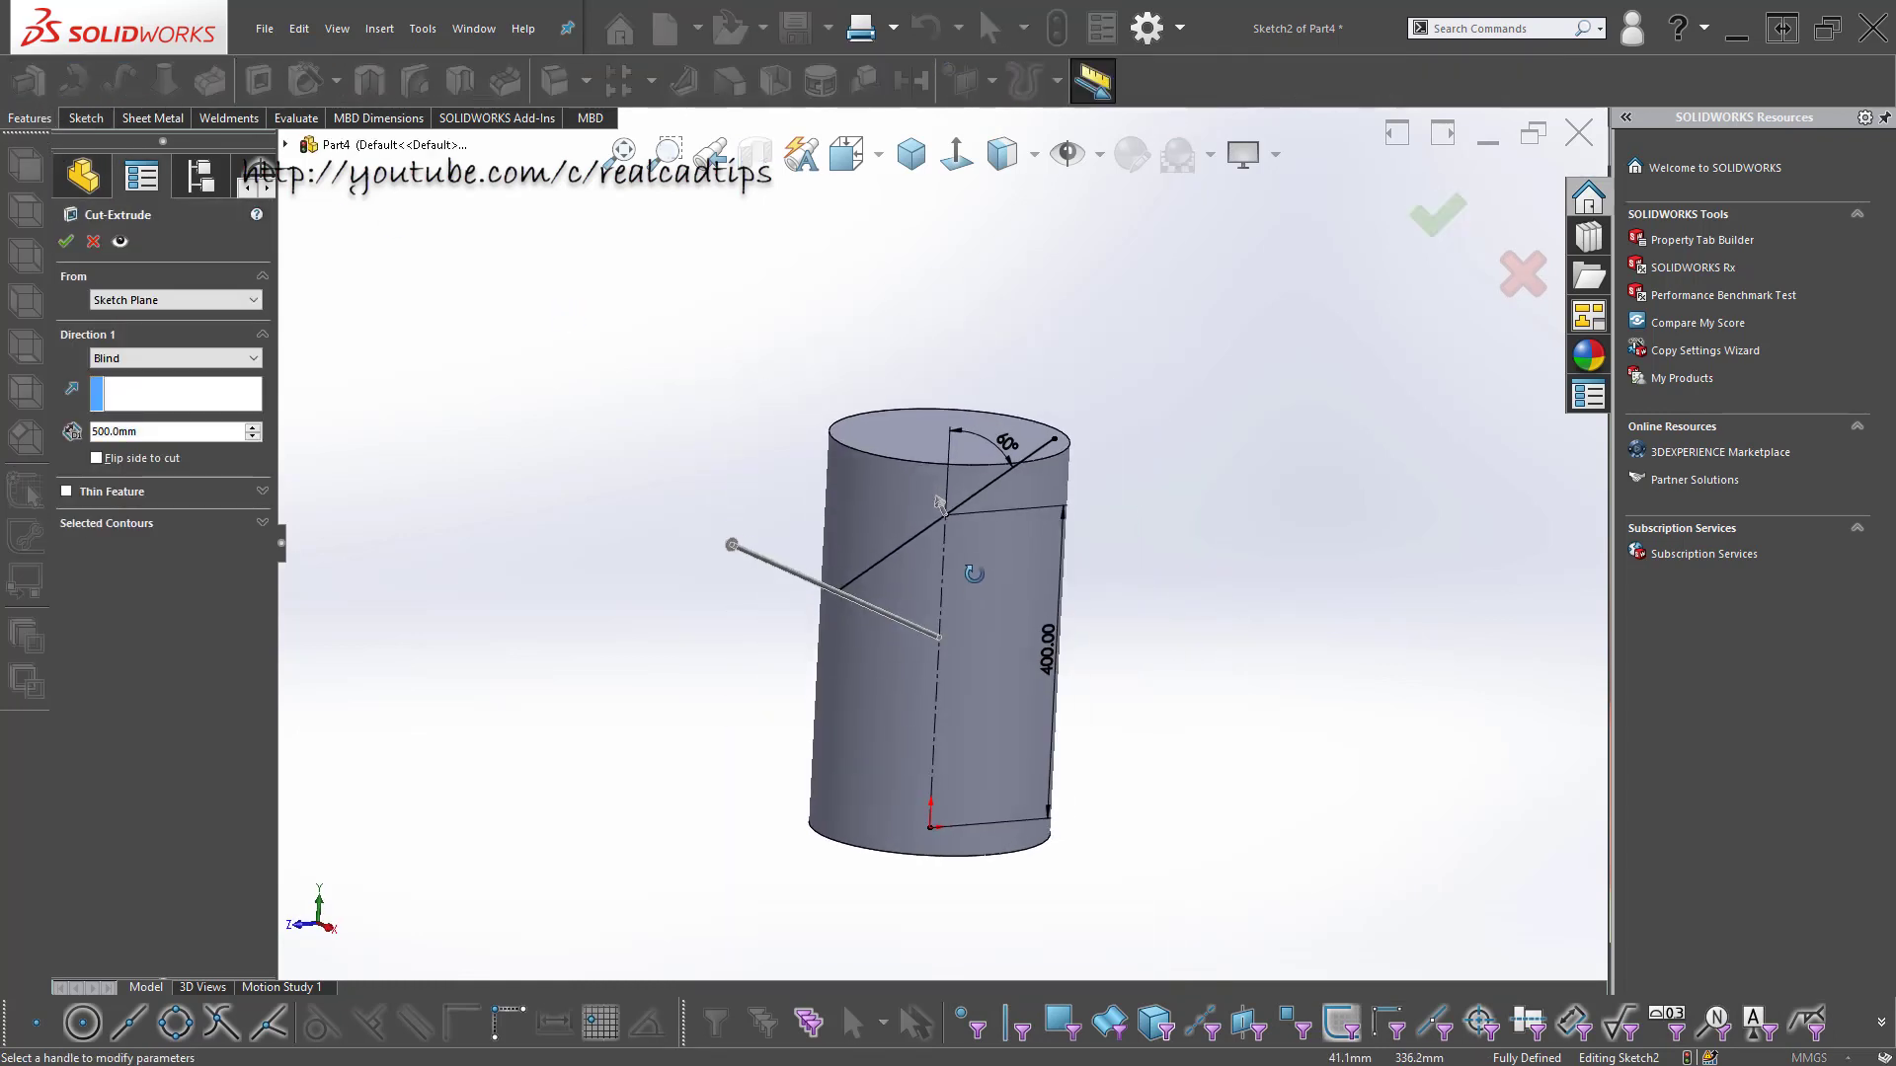
- Cut Through All along the 60° line, slanting the cylinder's top as Cut-Extrude1
left_click(186, 359)
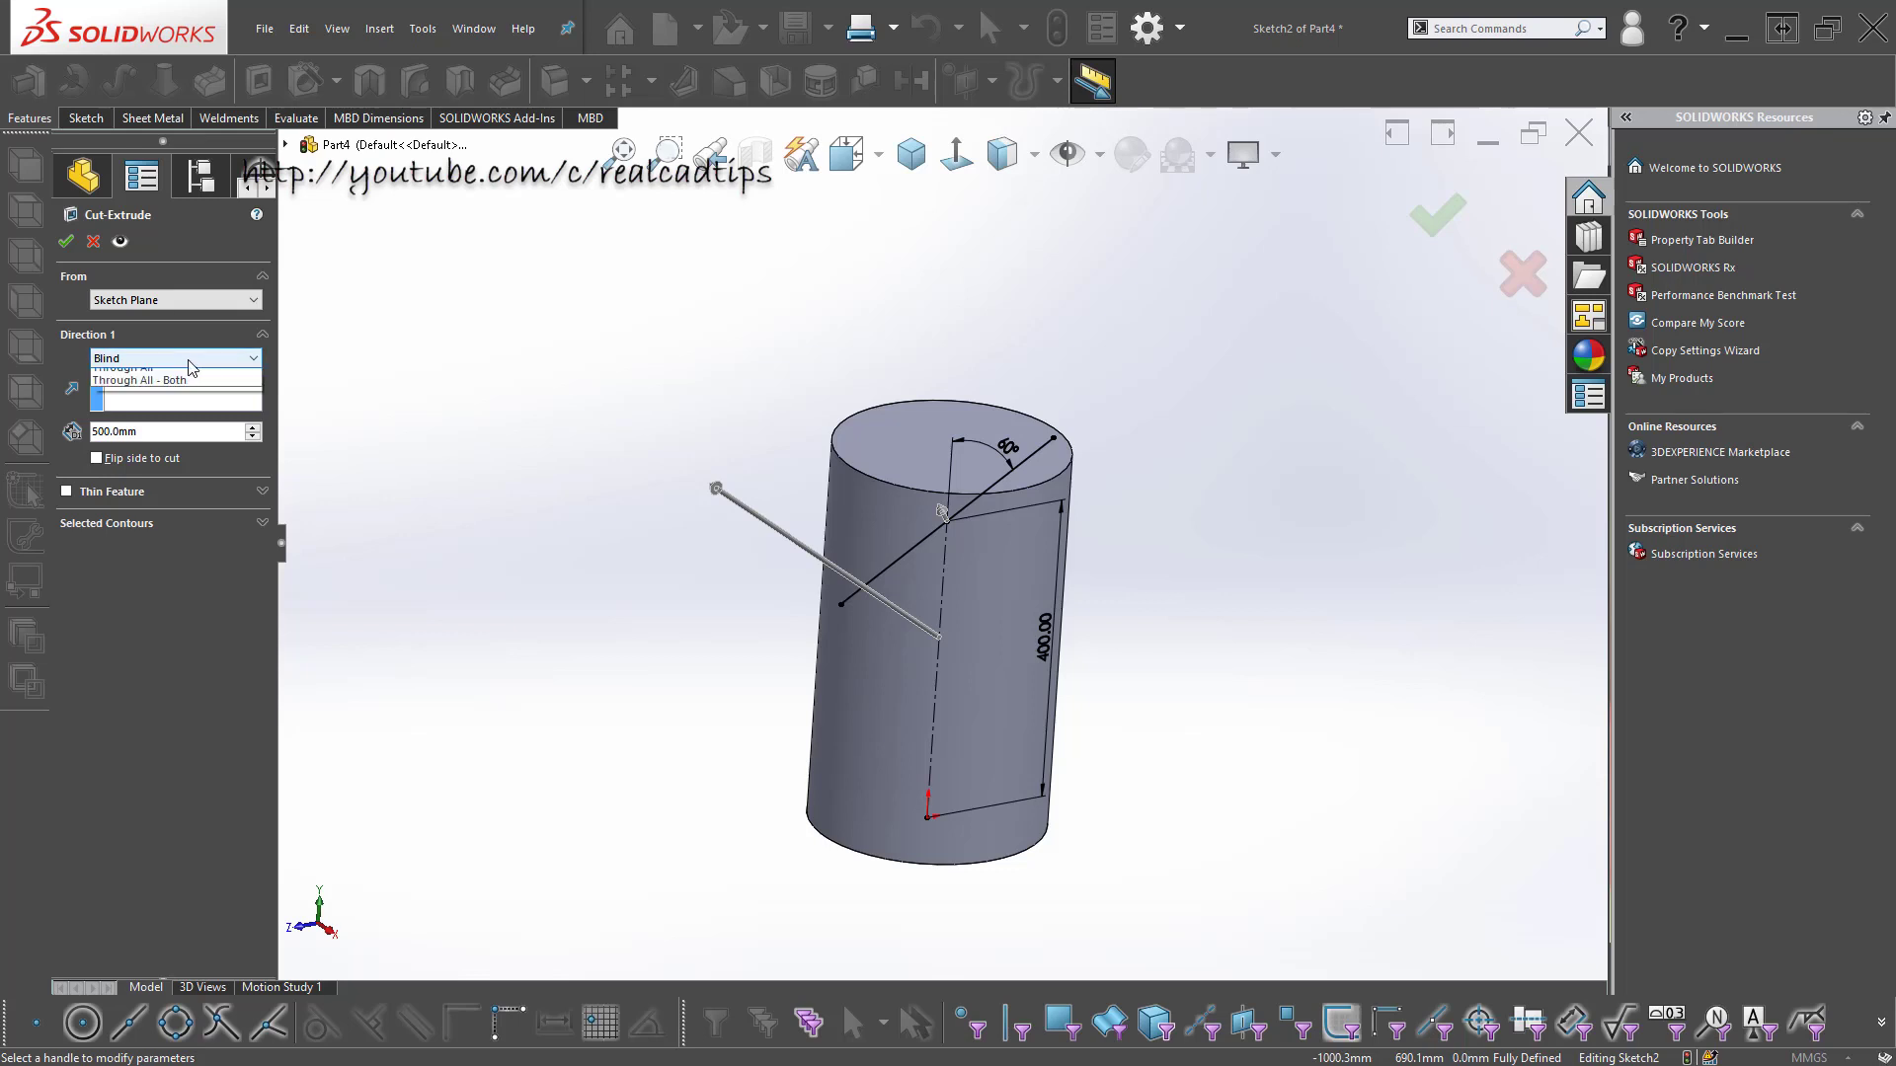
left_click(158, 384)
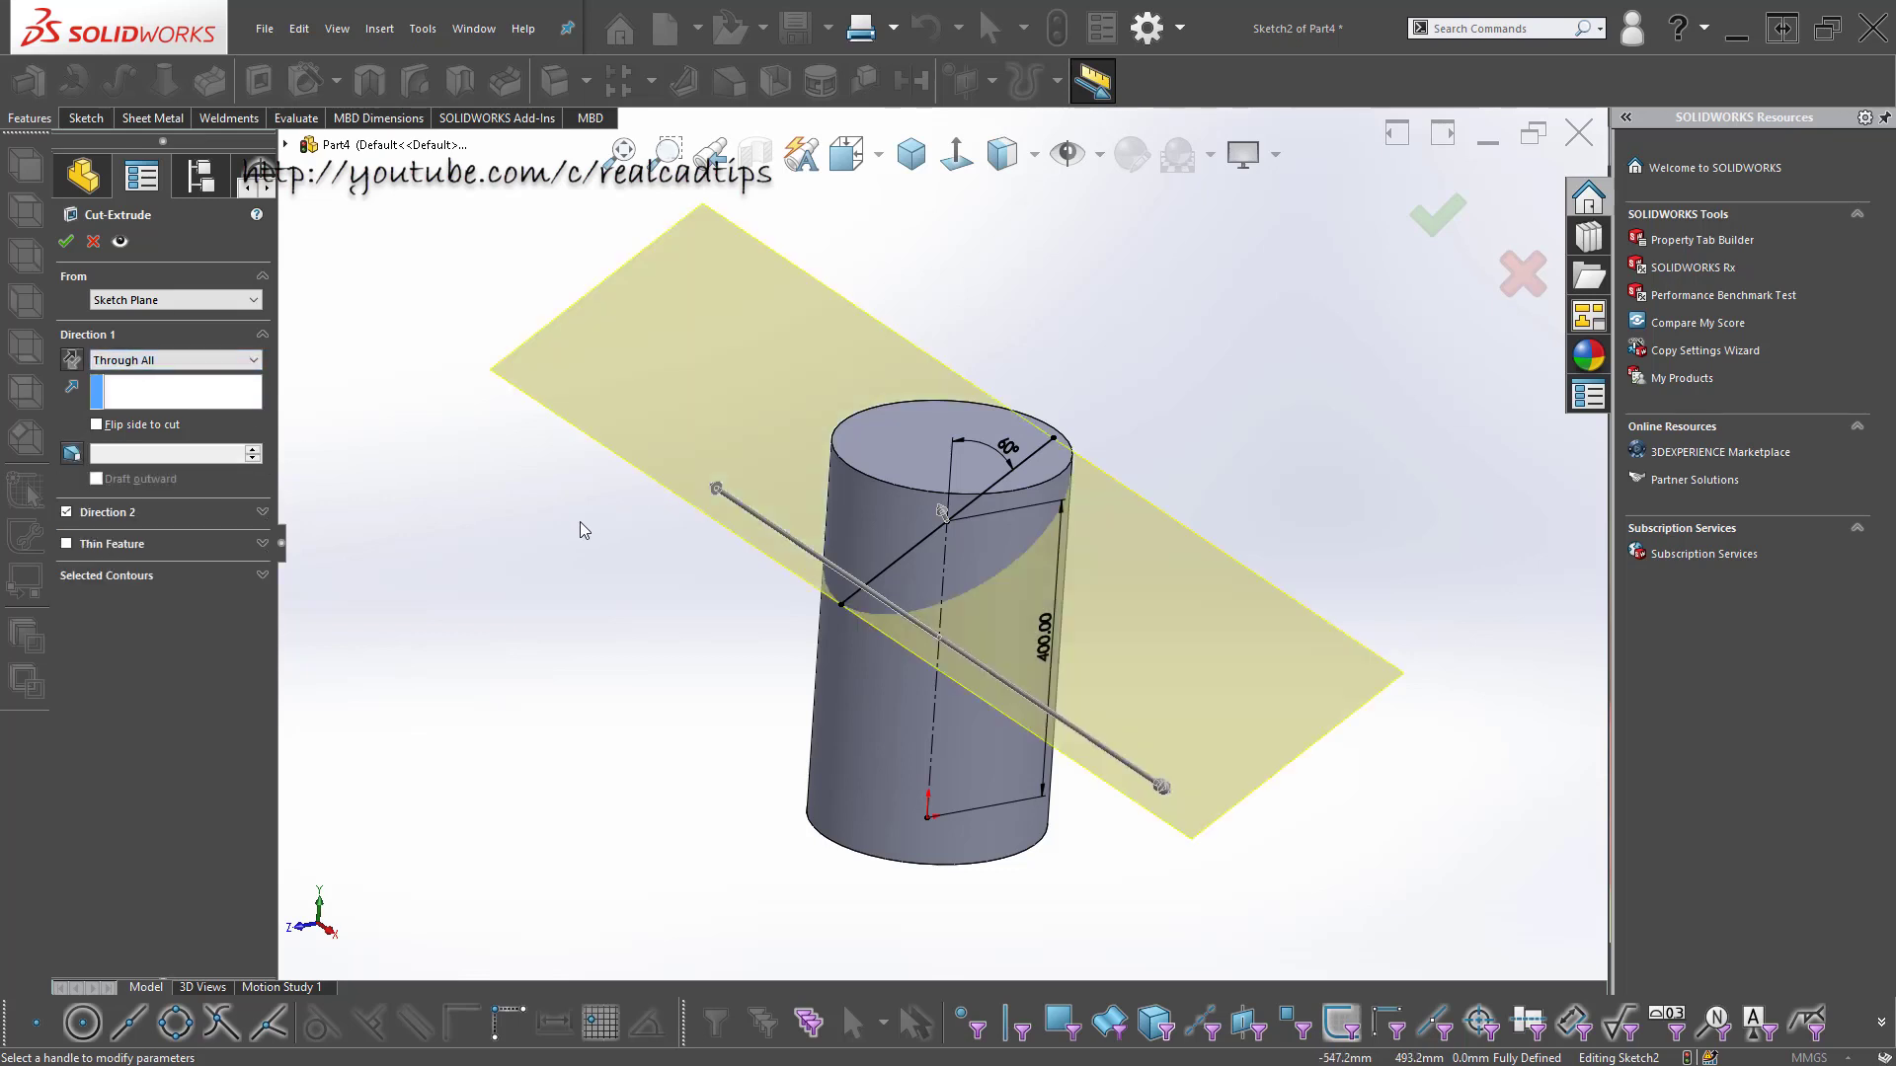
middle_click_drag(583, 530, 791, 545)
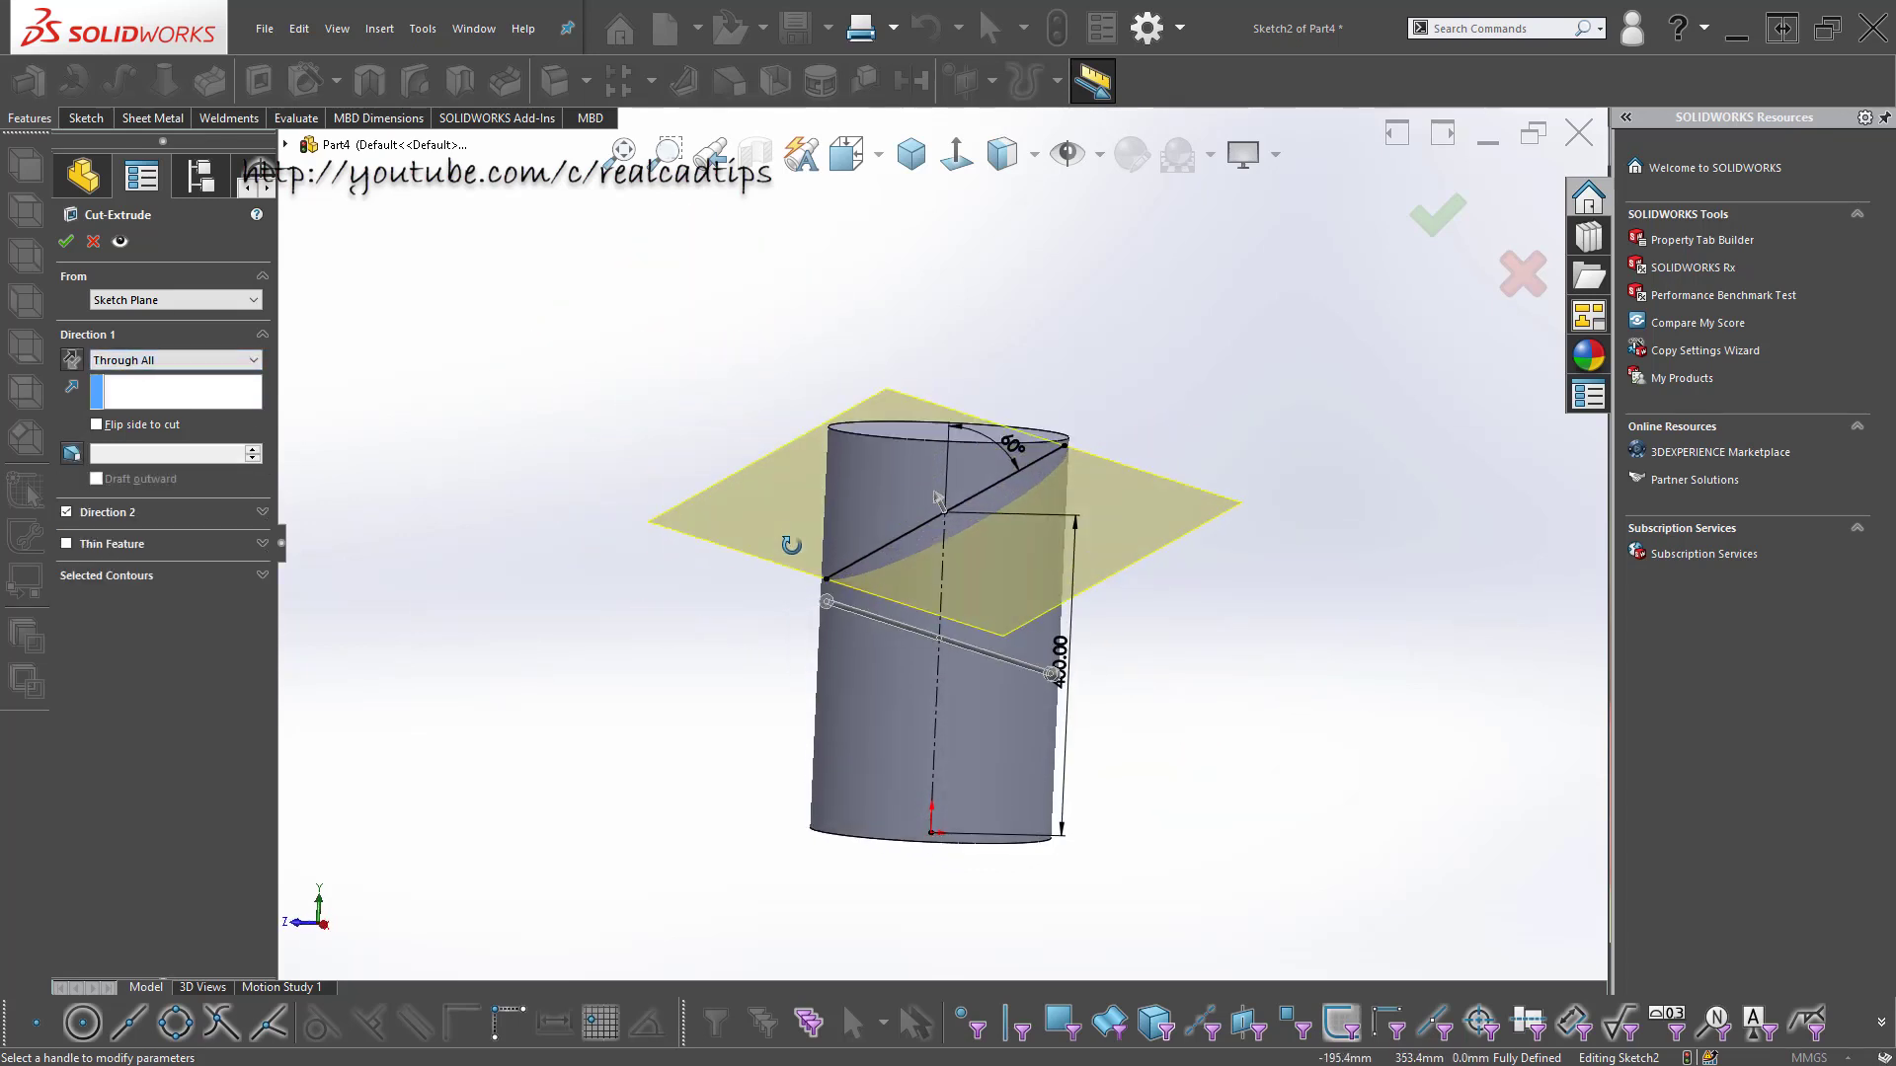
left_click(1425, 222)
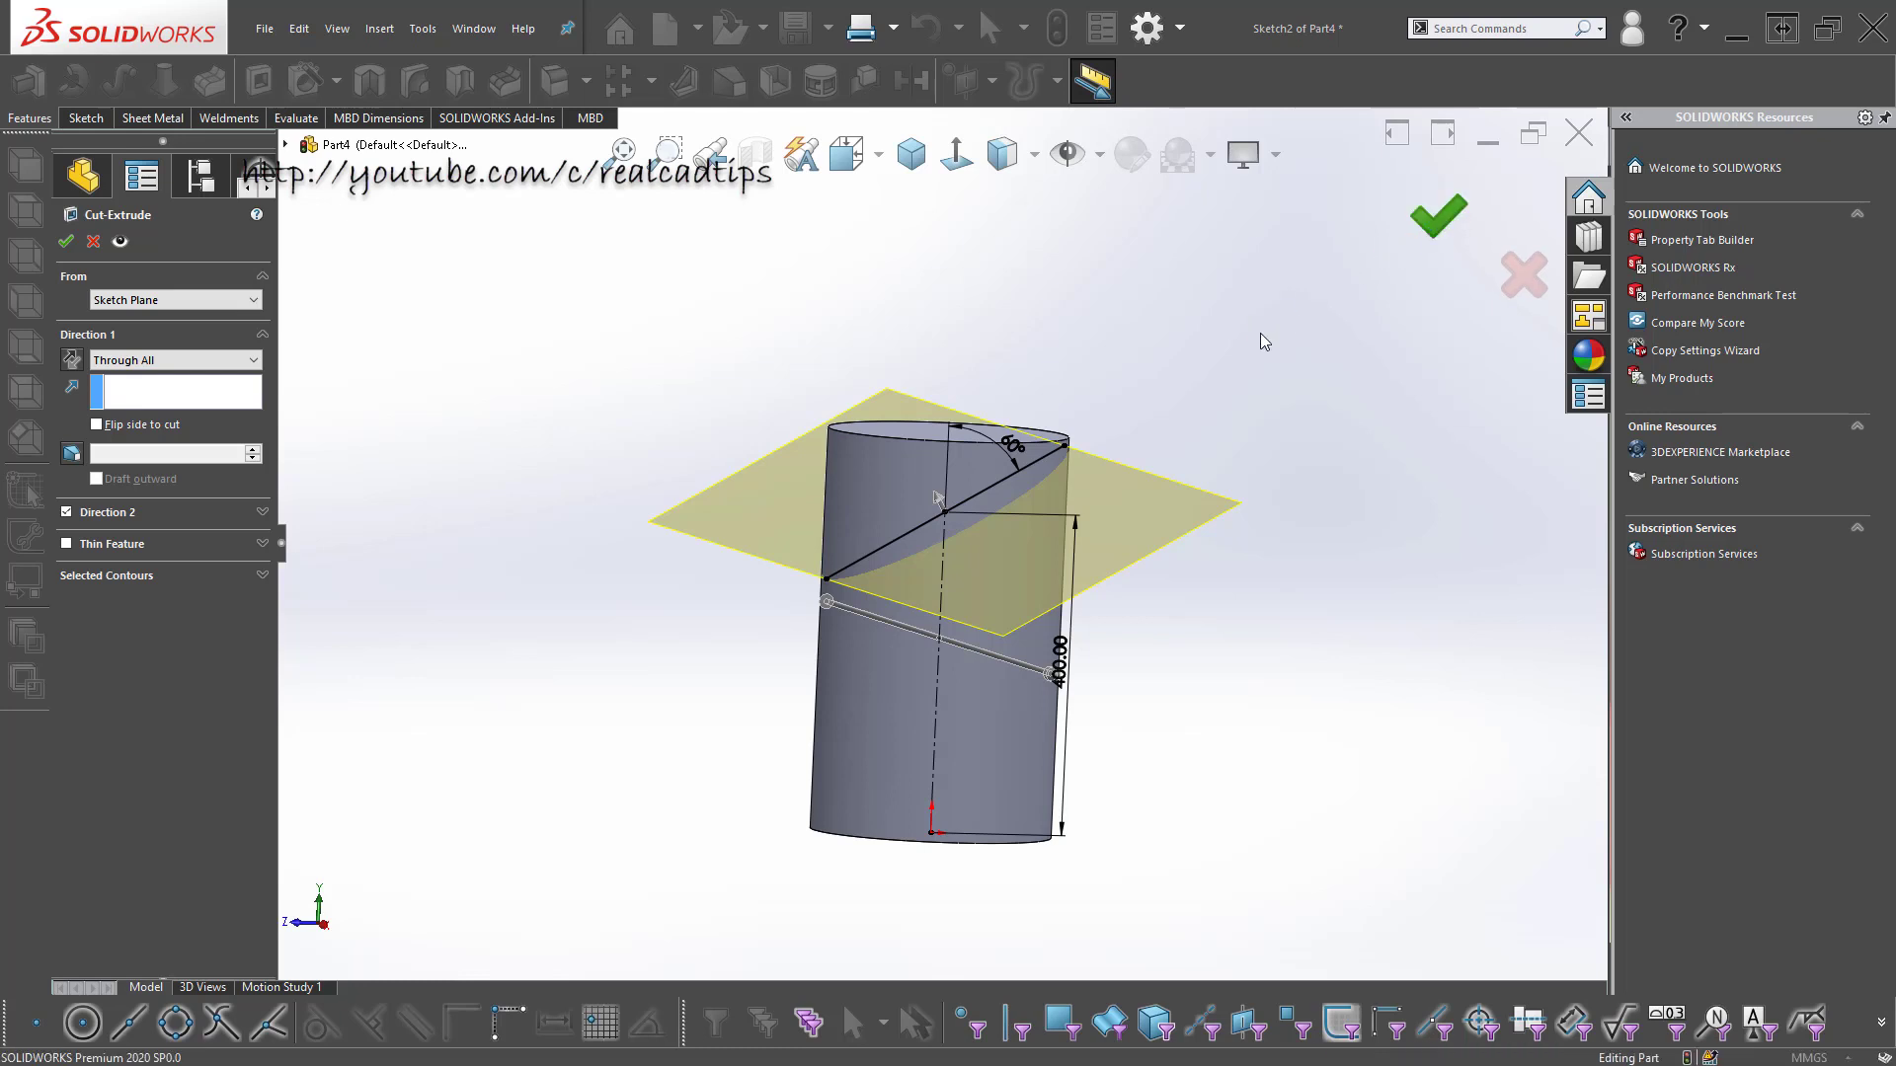
scroll(906, 518, "down", 5)
scroll(904, 594, "up", 5)
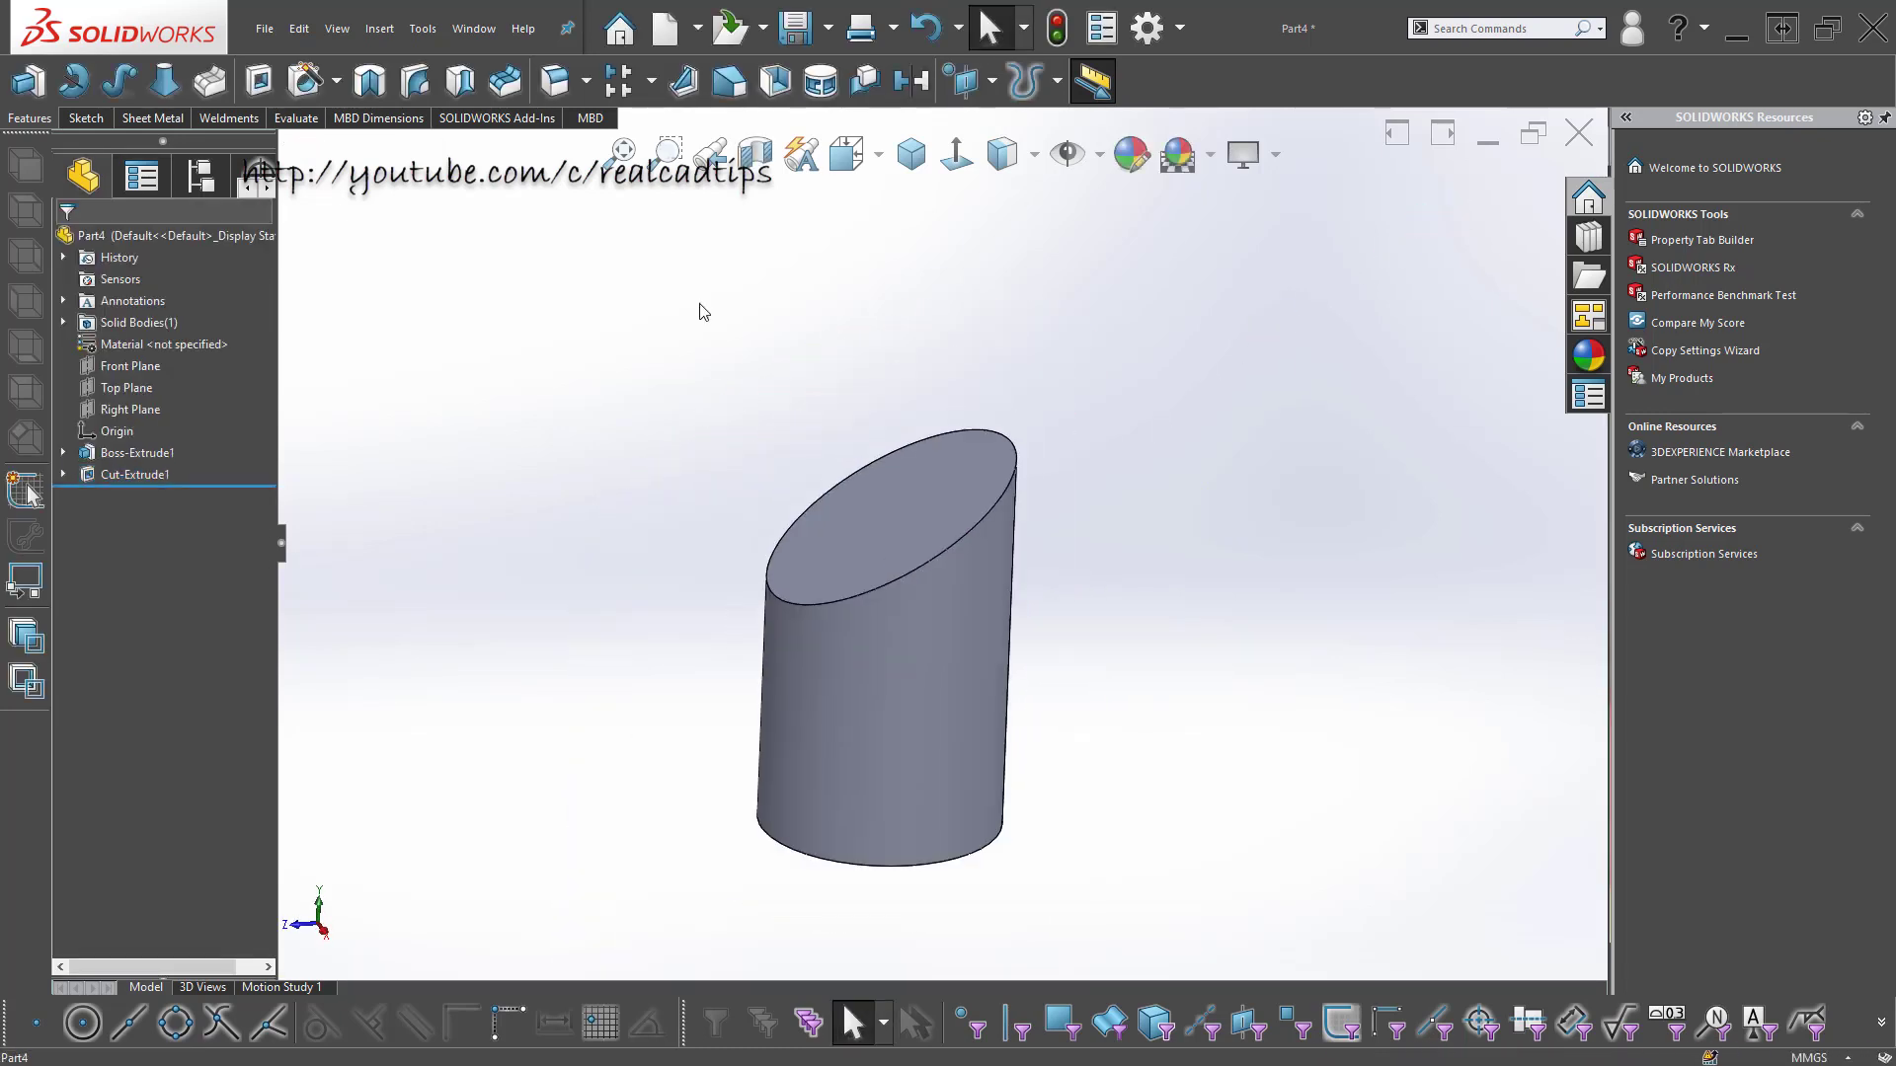
- Shell the cylinder 1 mm thick, removing the slanted top and bottom faces
left_click(771, 85)
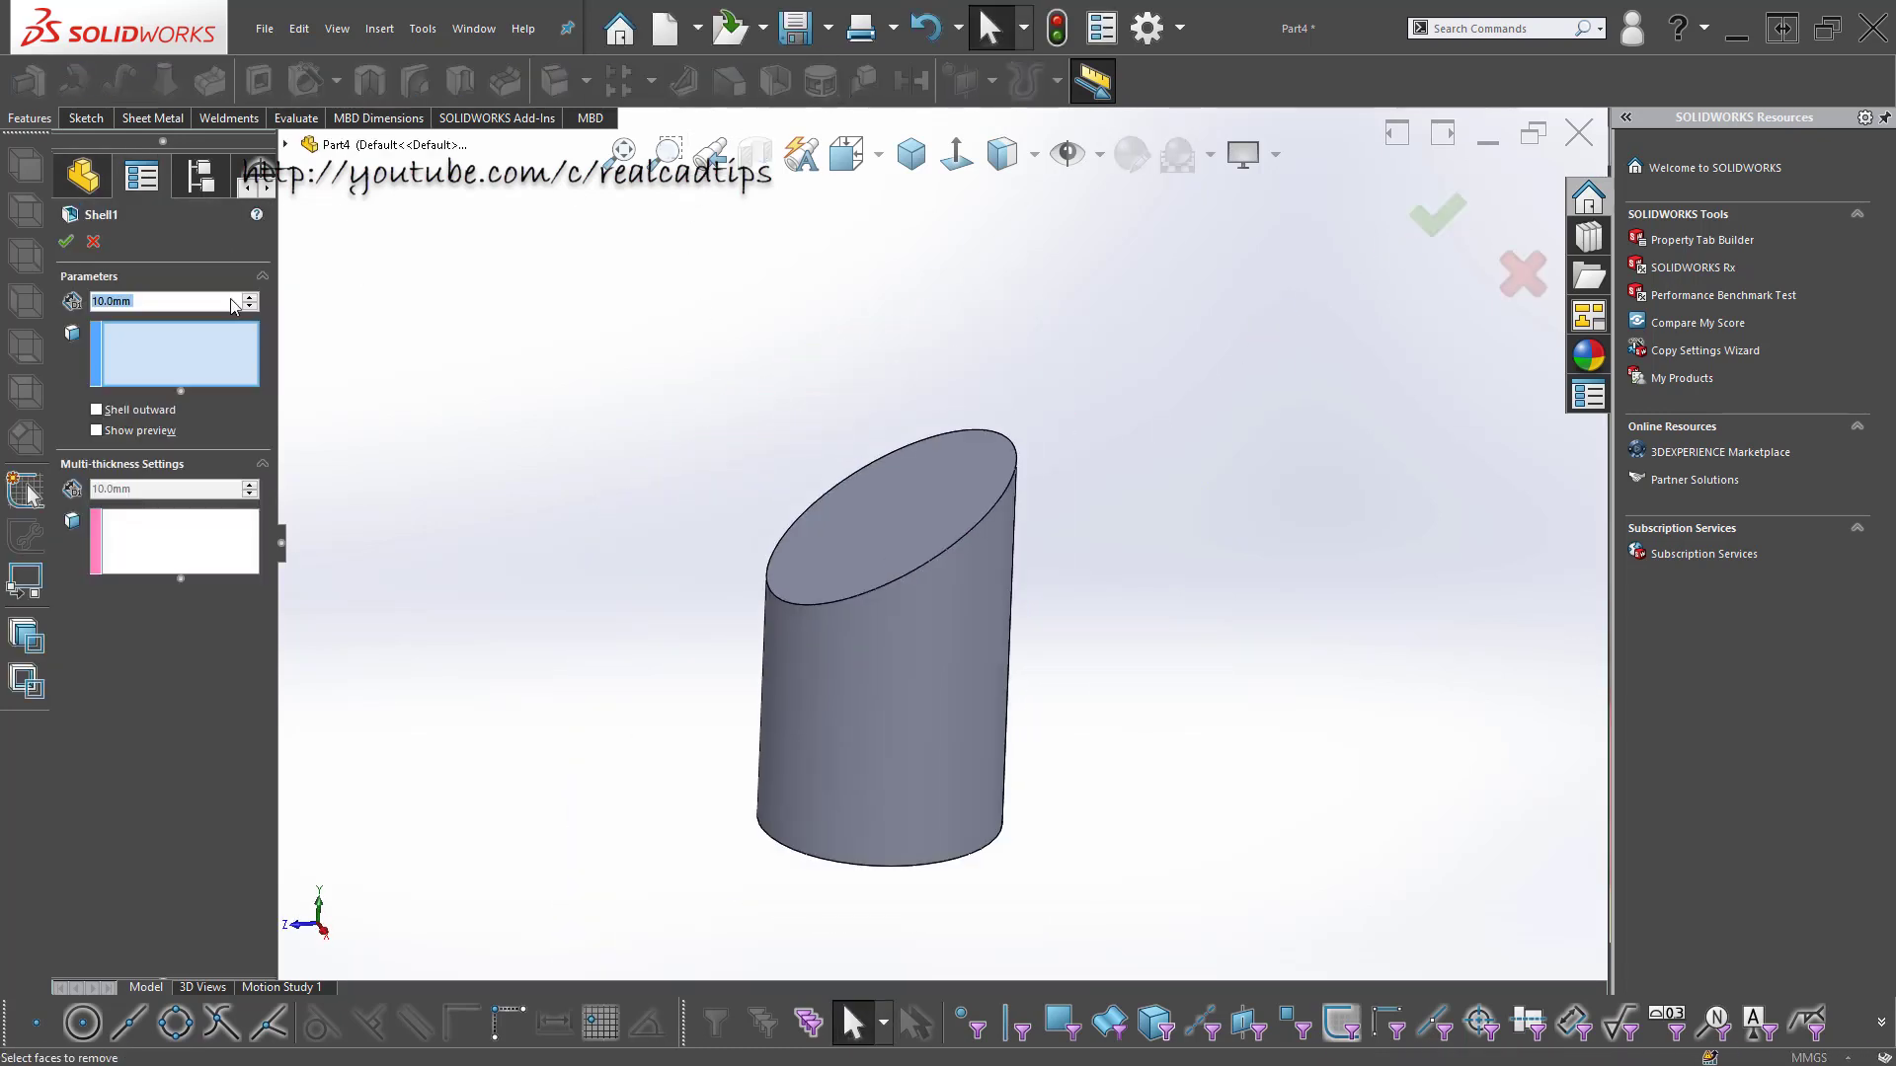
type("1")
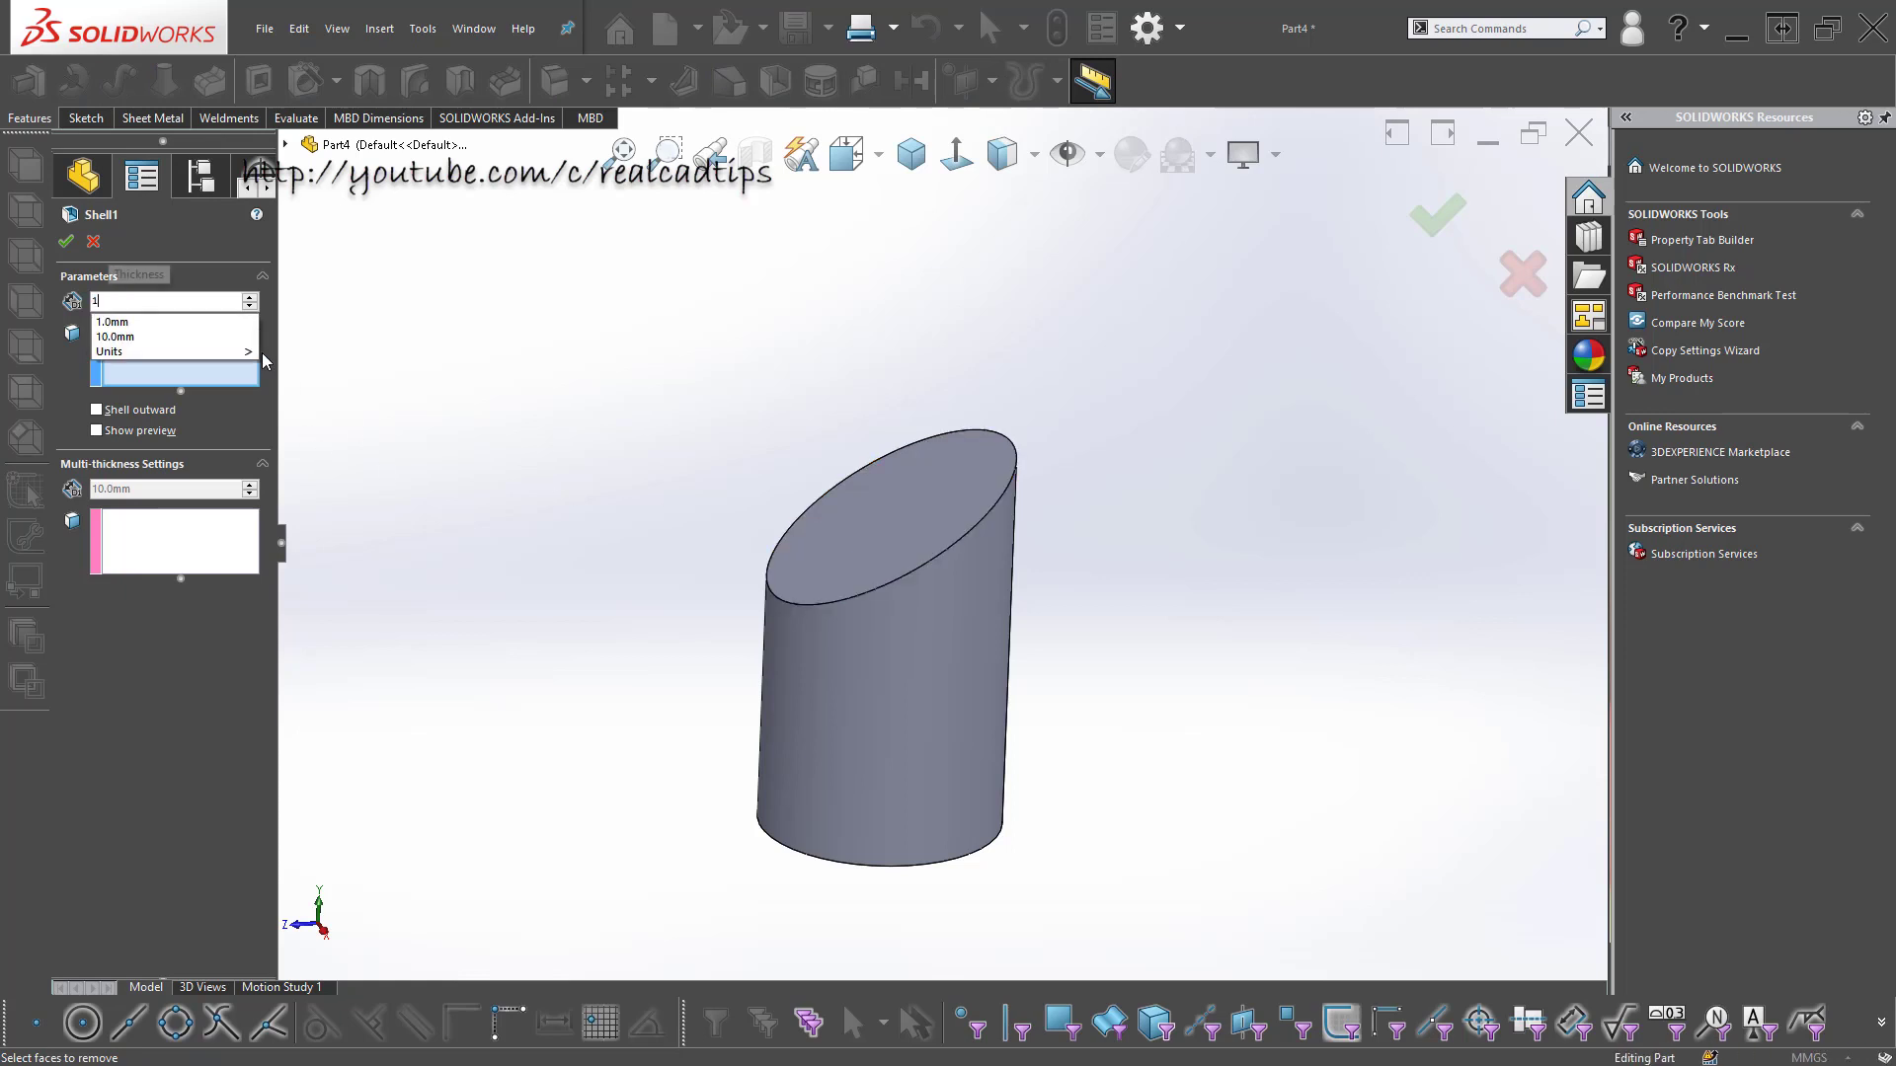
left_click(923, 506)
middle_click_drag(910, 677, 902, 767)
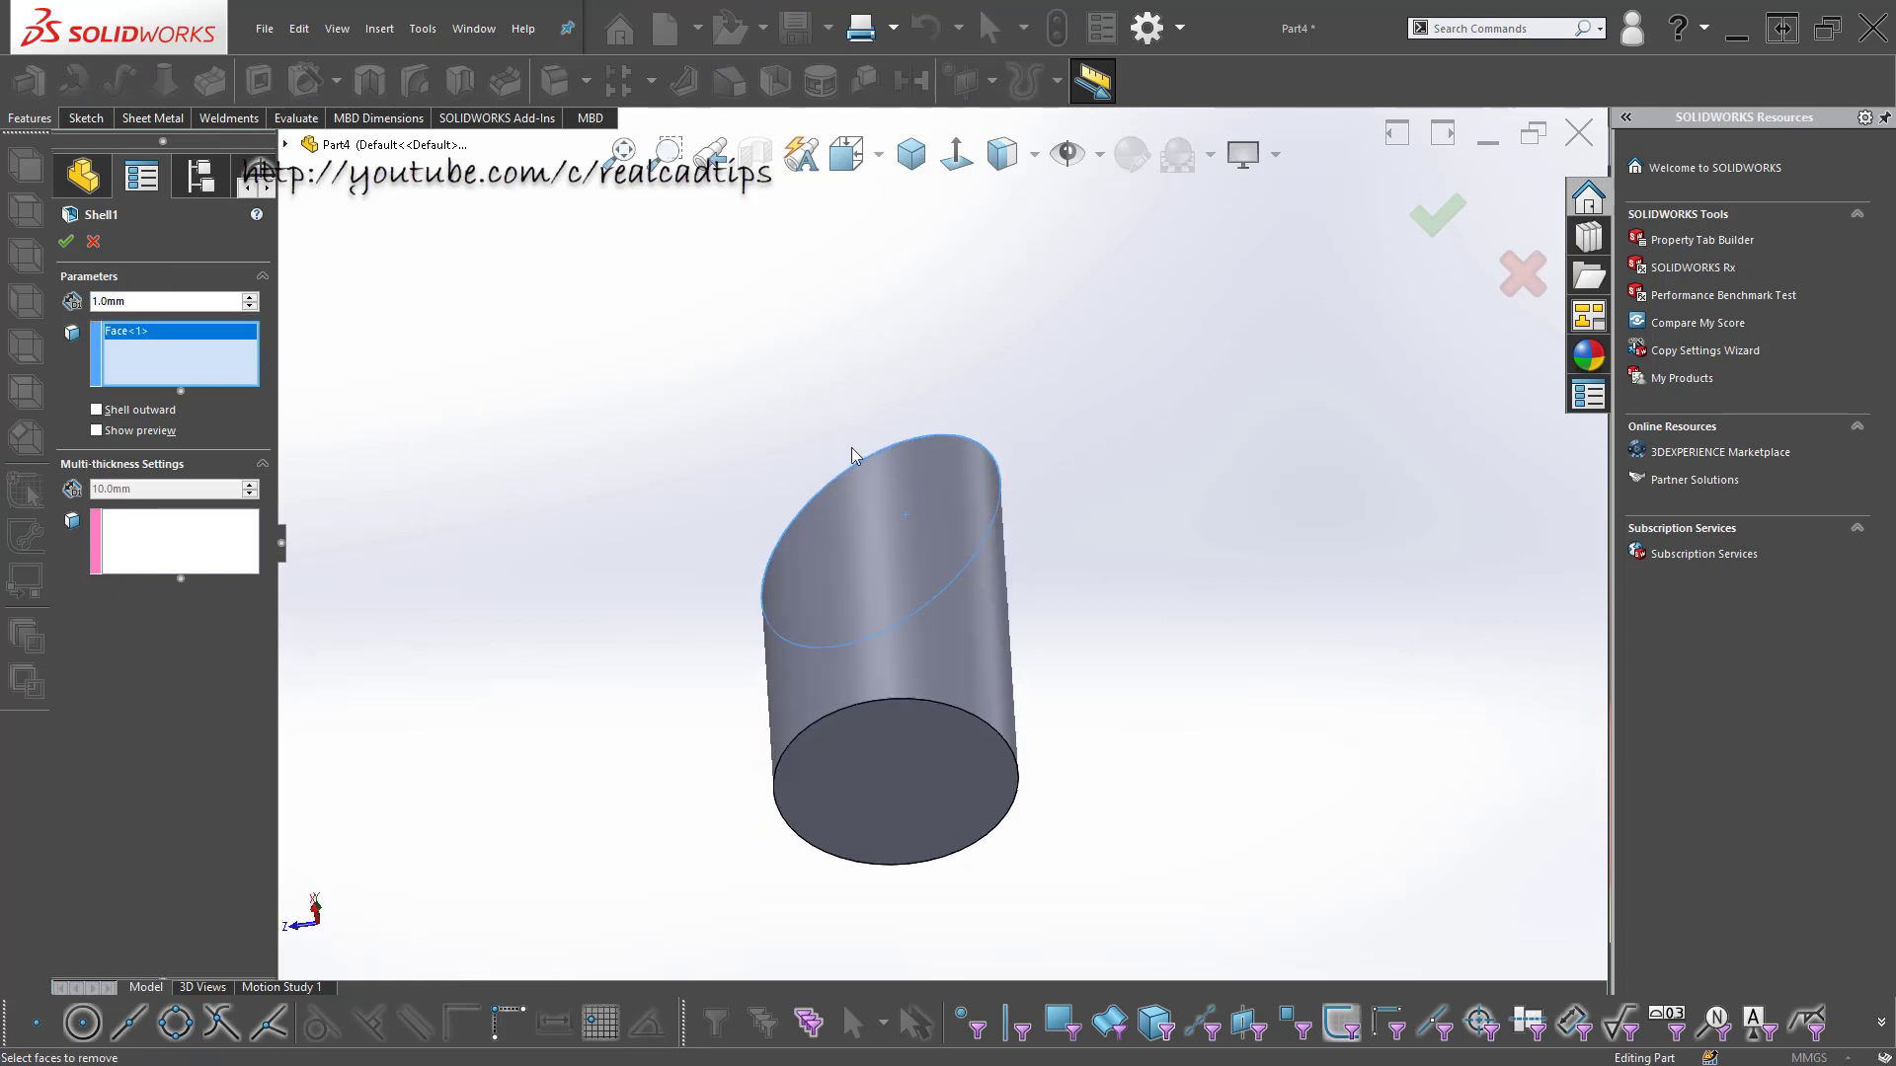
left_click(900, 766)
left_click(1437, 215)
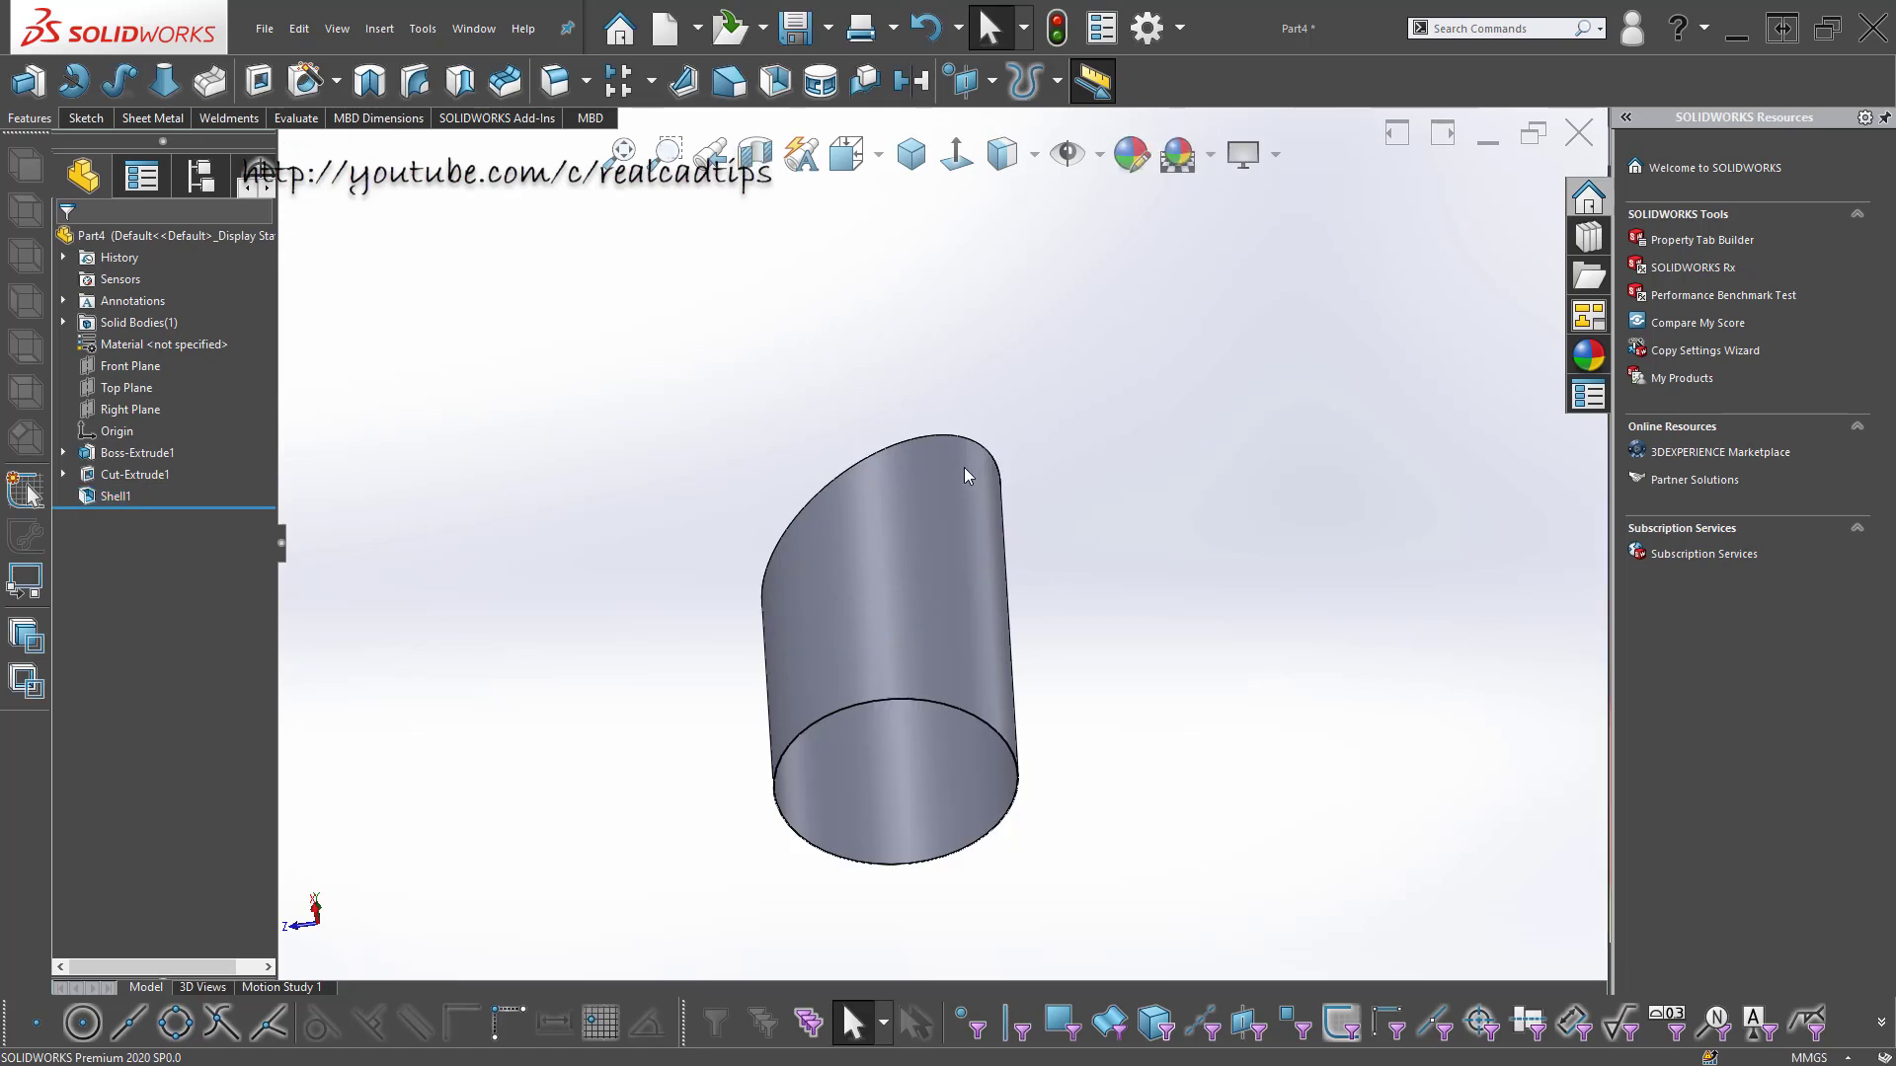
middle_click_drag(965, 474, 1126, 770)
scroll(857, 723, "down", 3)
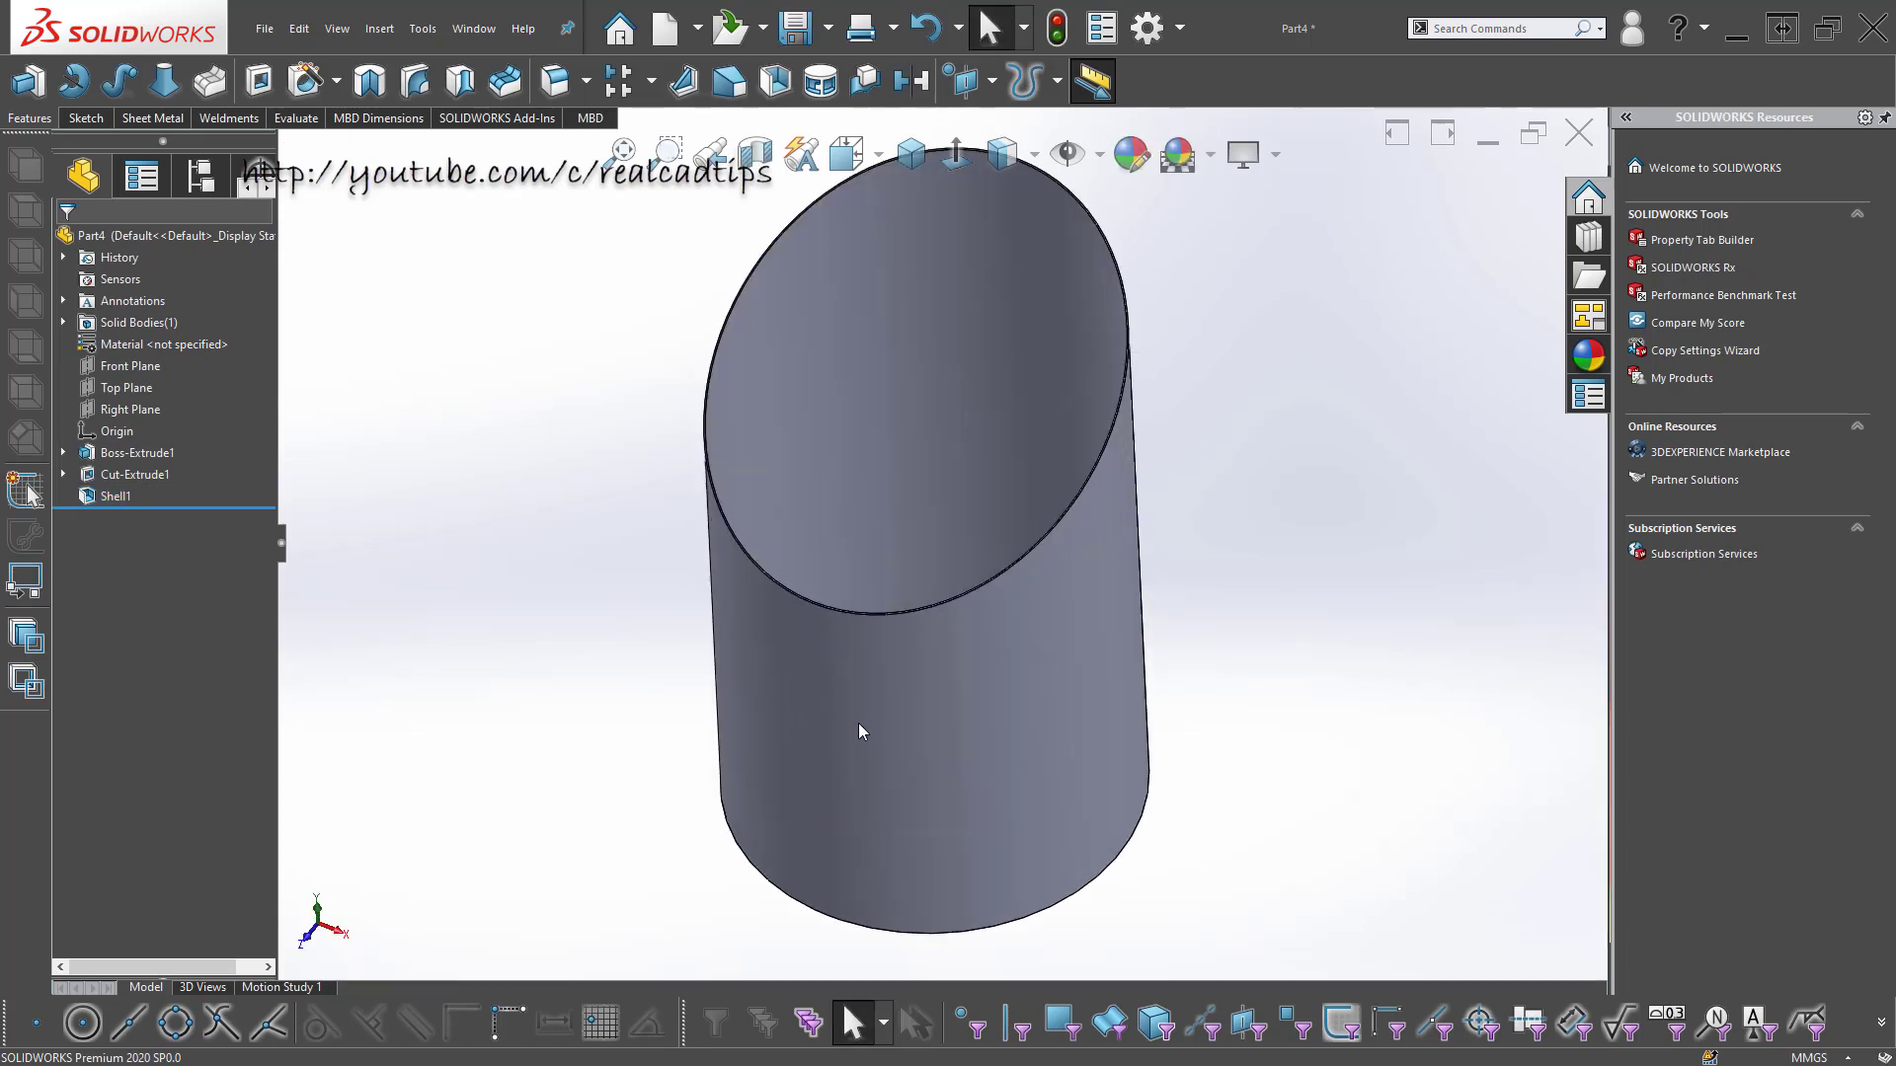
scroll(795, 660, "up", 3)
middle_click_drag(805, 648, 807, 632)
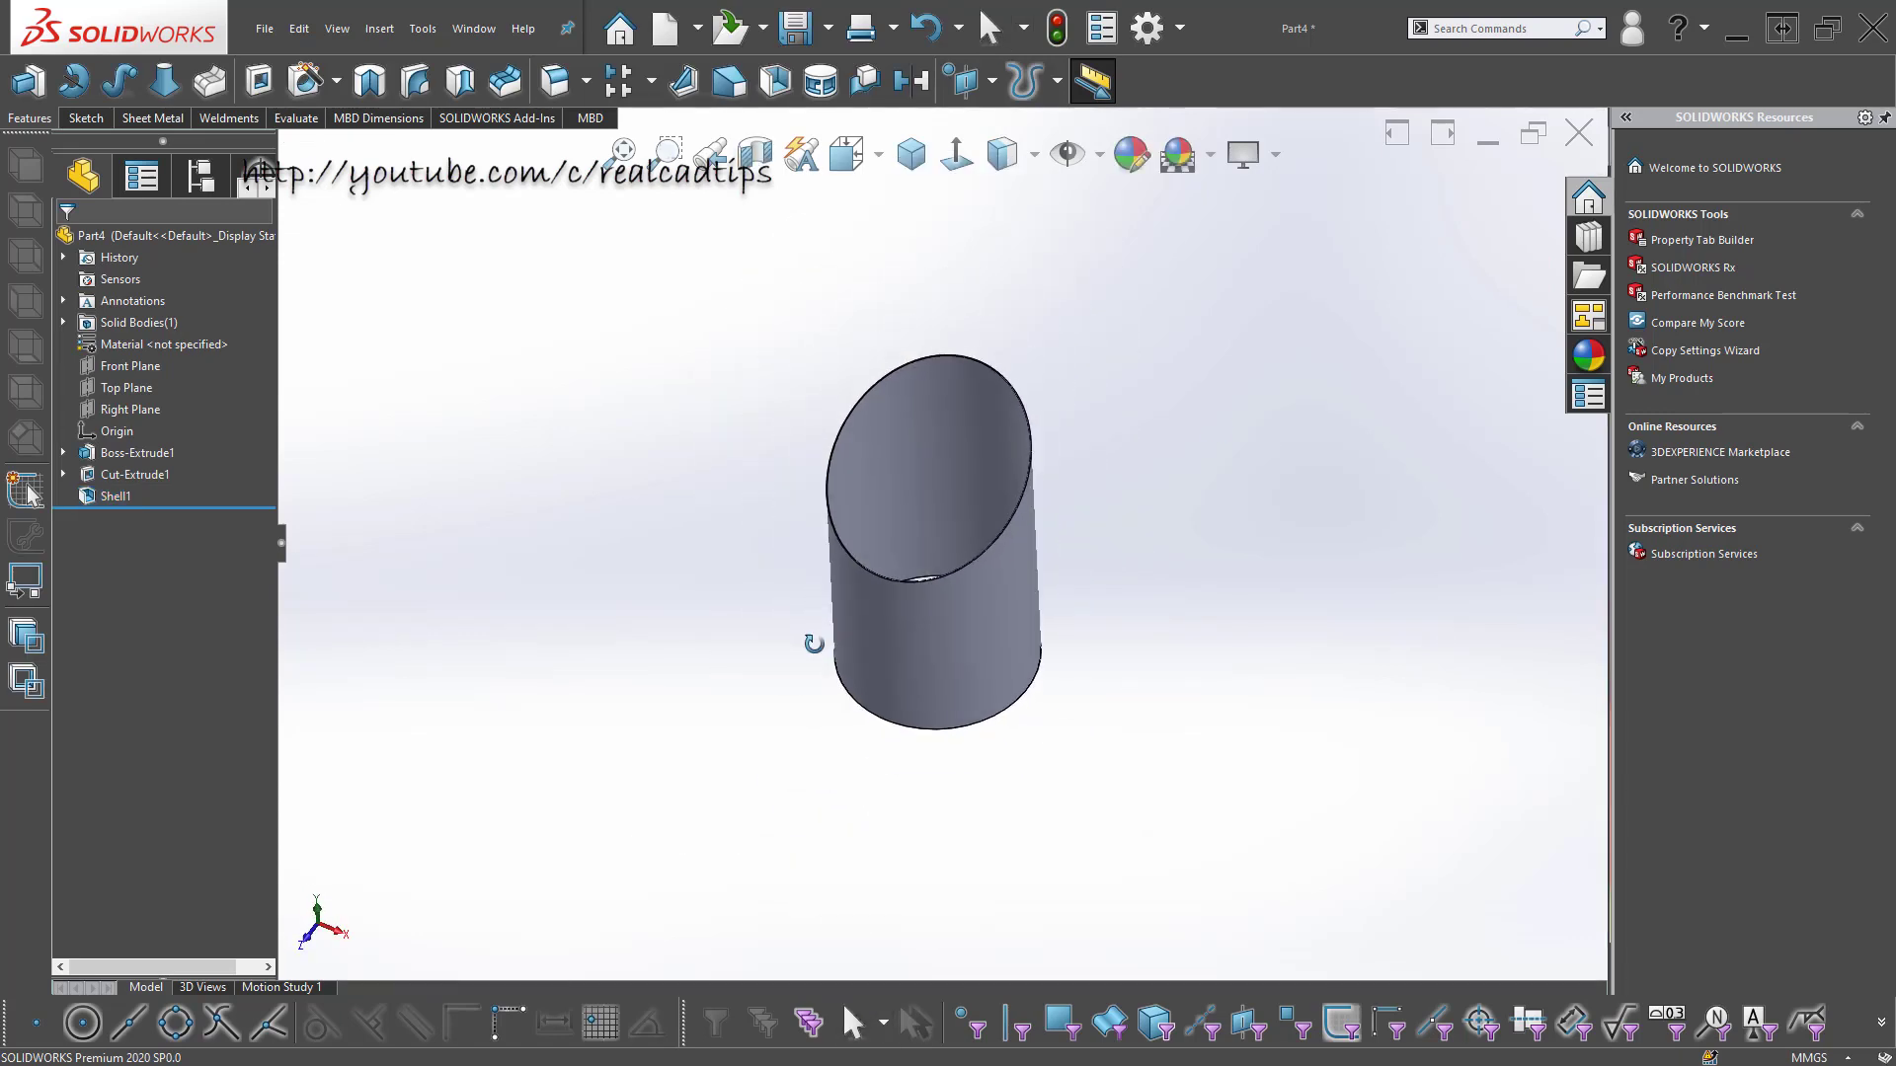
- Start a sketch on the Top Plane viewed normal to the plane
left_click(126, 387)
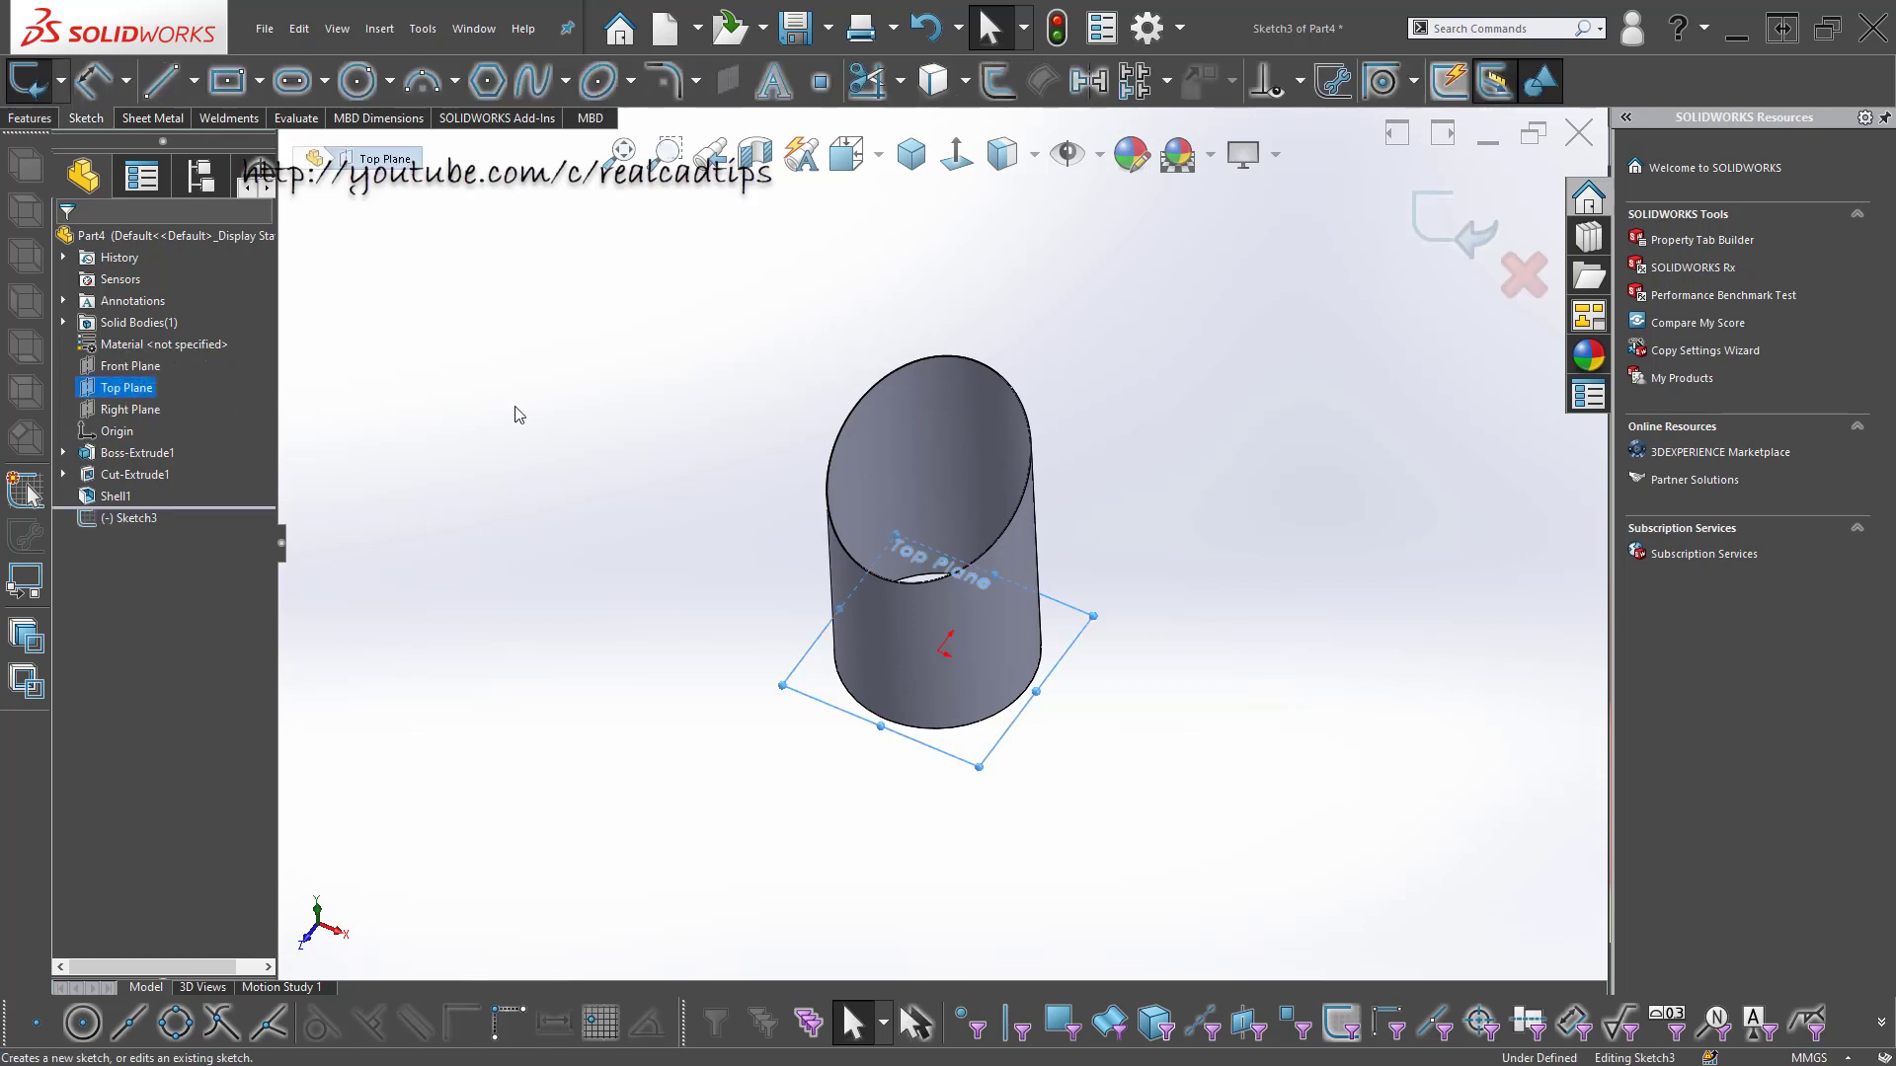
left_click(956, 153)
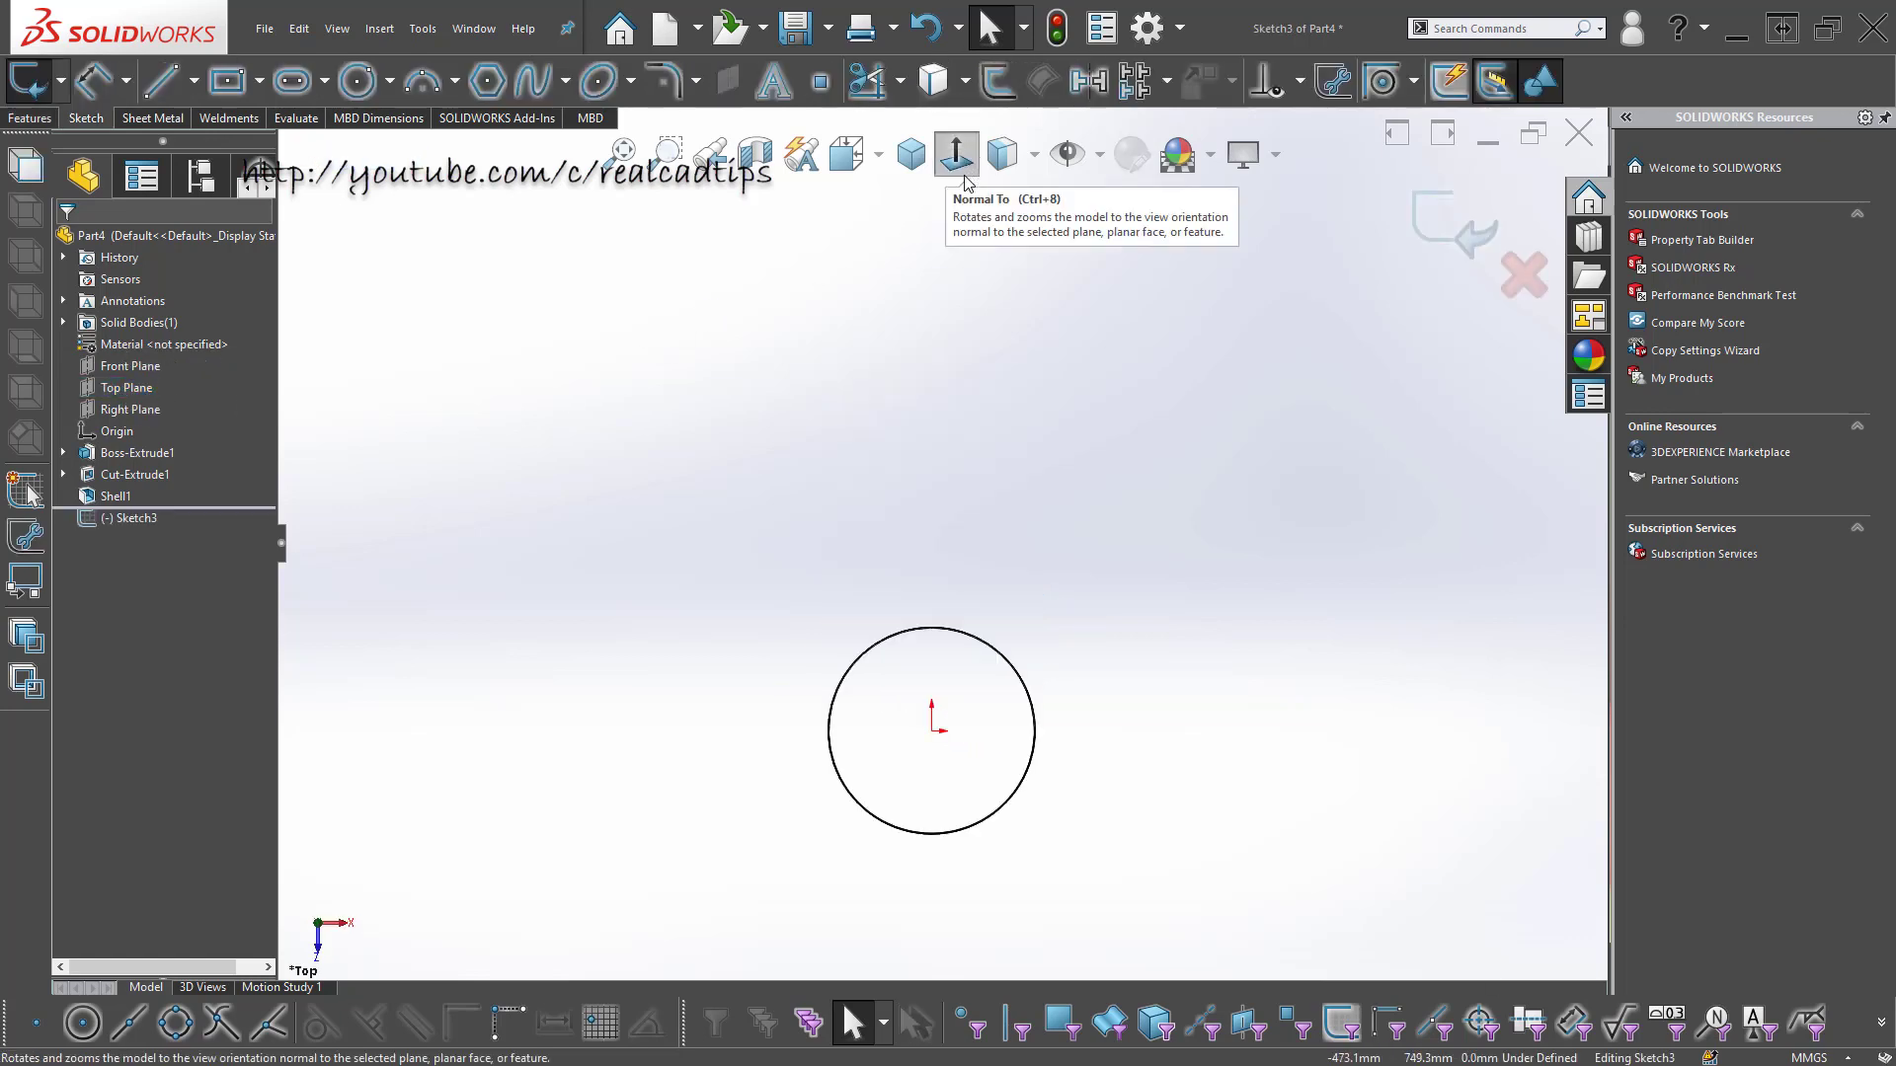
middle_click_drag(892, 707, 901, 428)
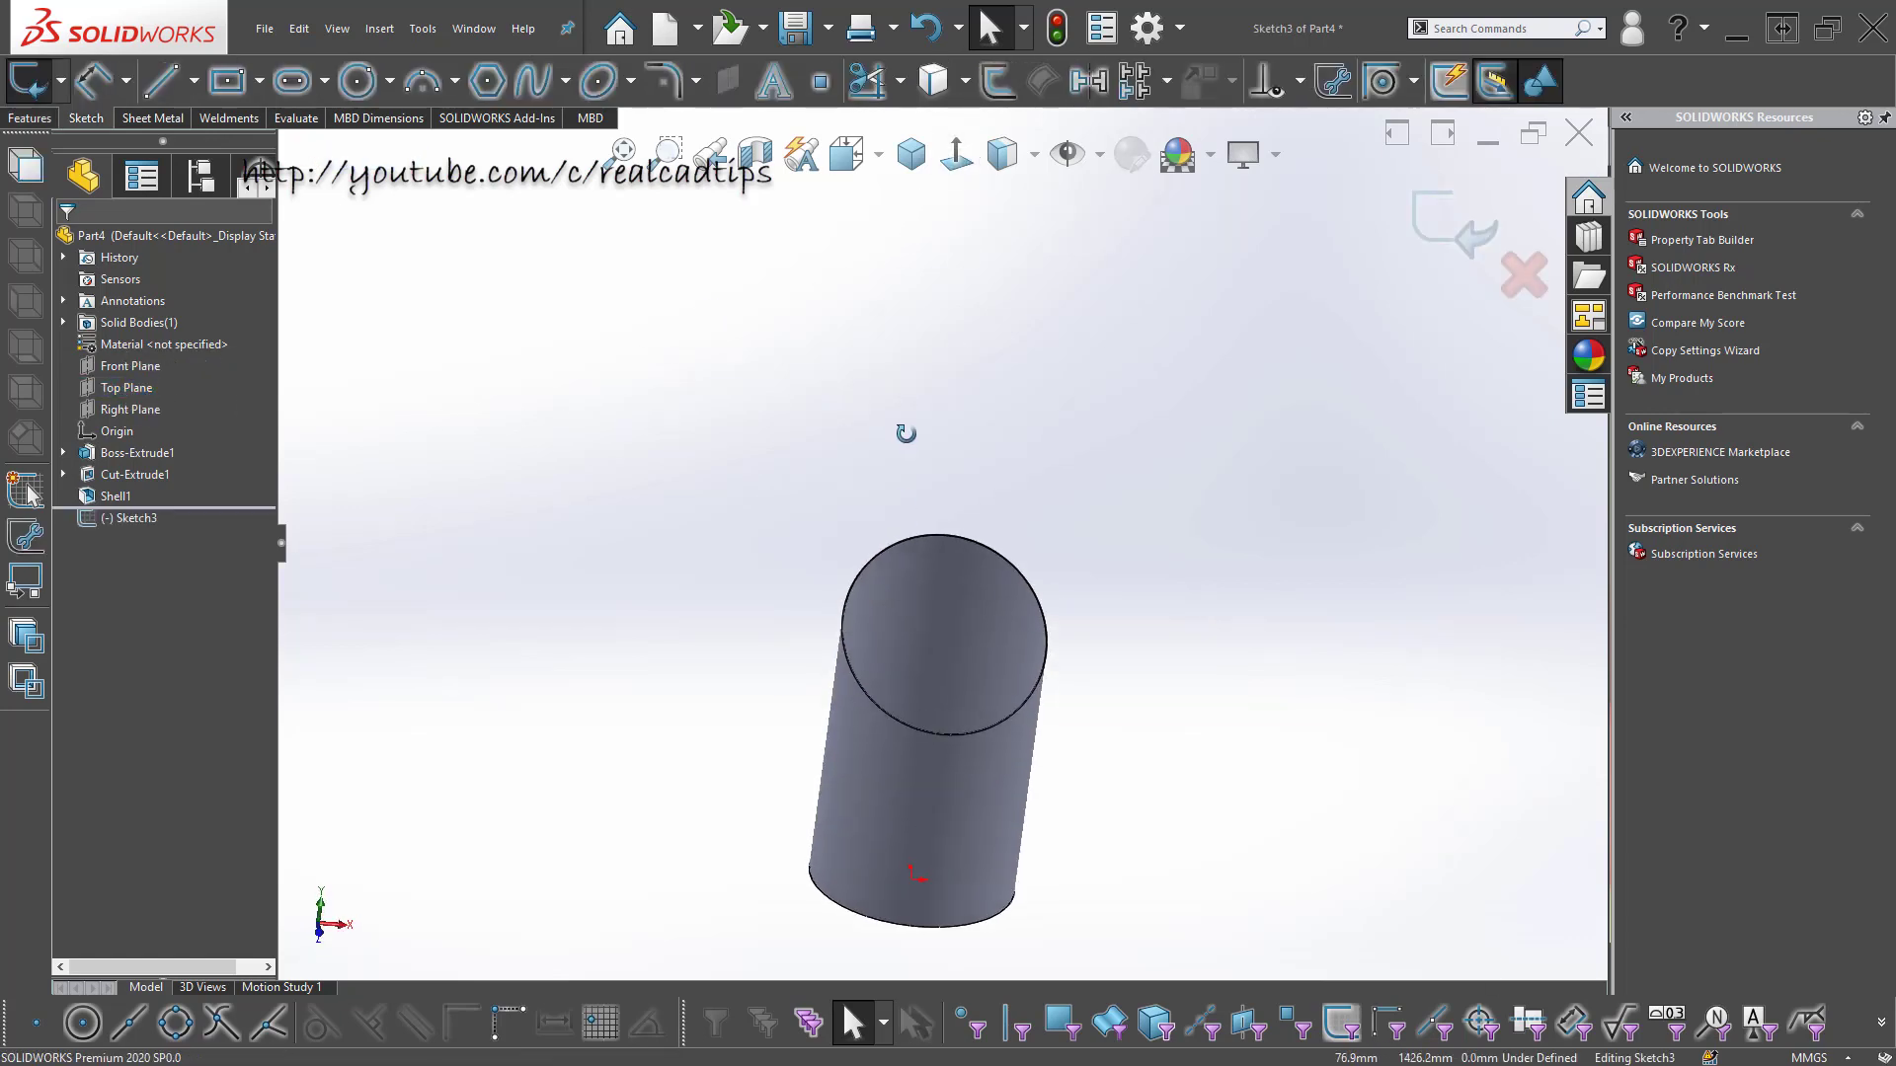
left_click(956, 153)
scroll(940, 839, "down", 4)
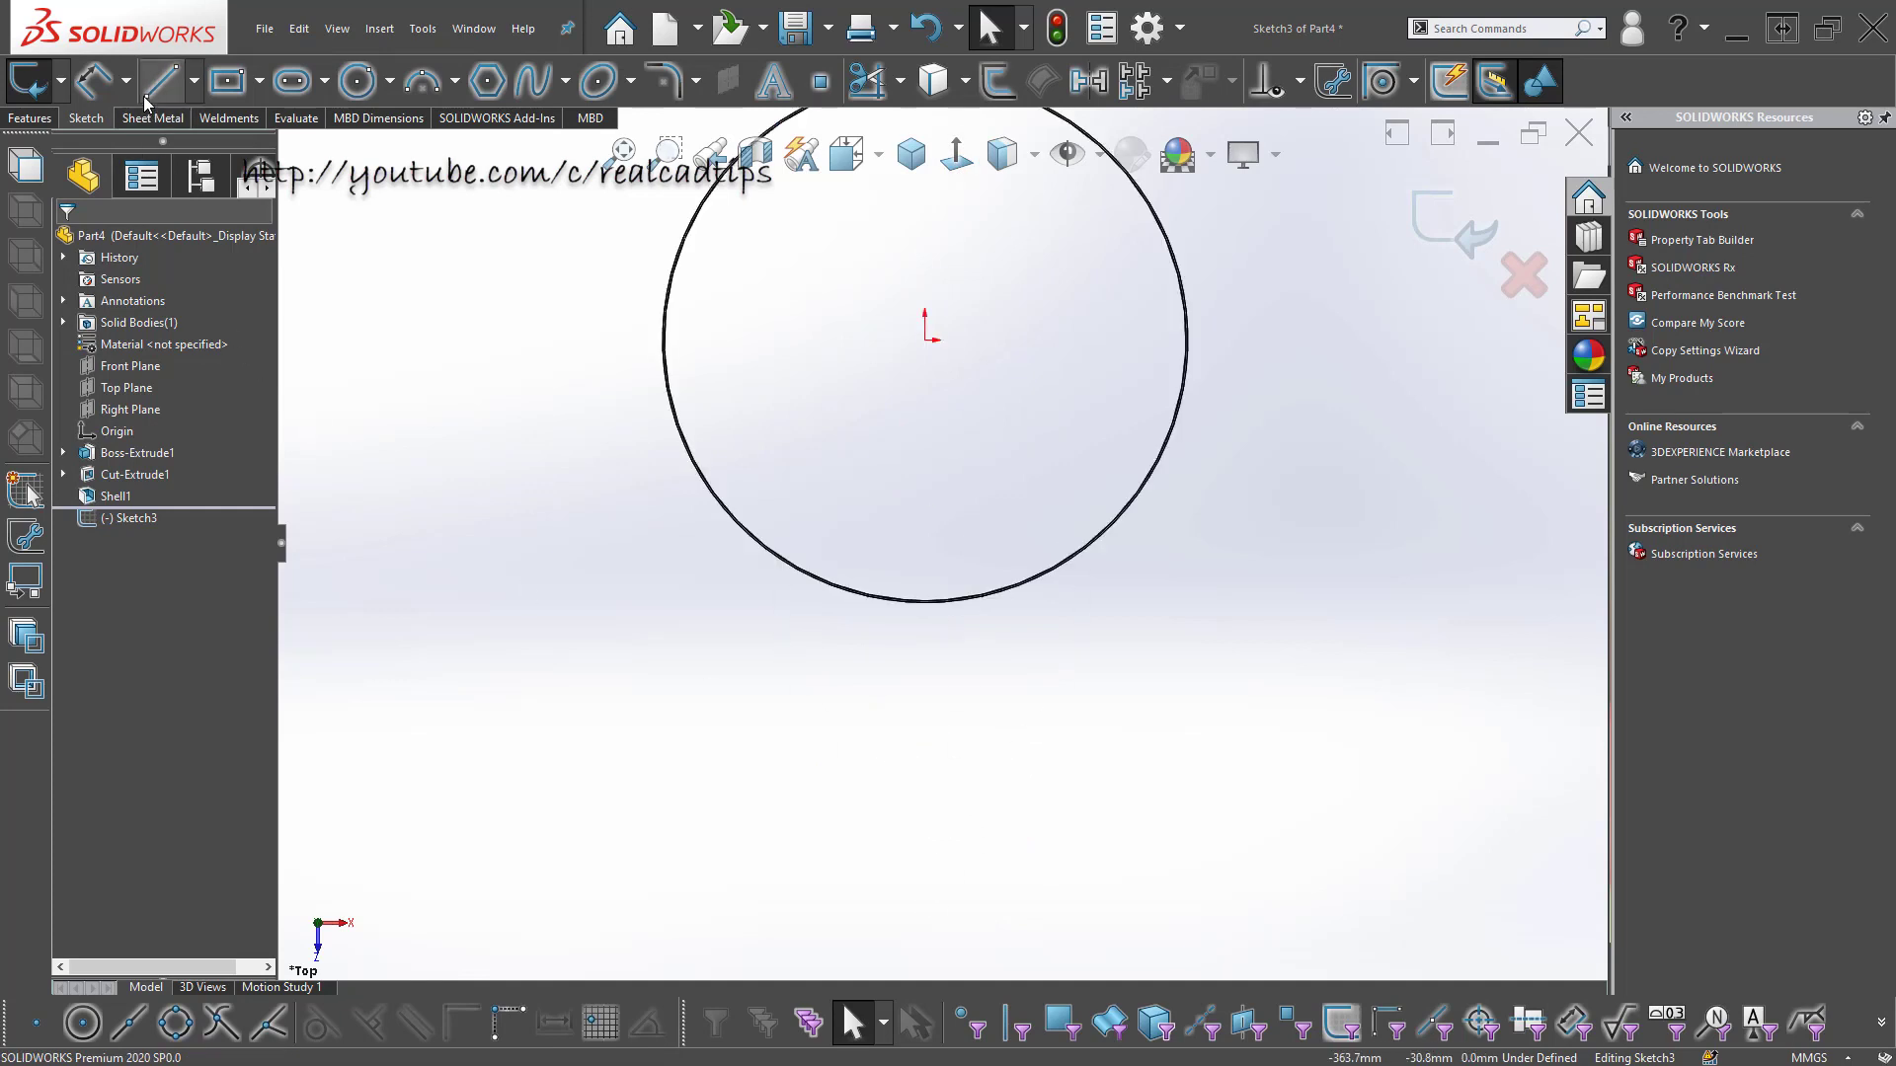
- Draw a vertical construction centreline from the origin down past the circle
left_click(194, 81)
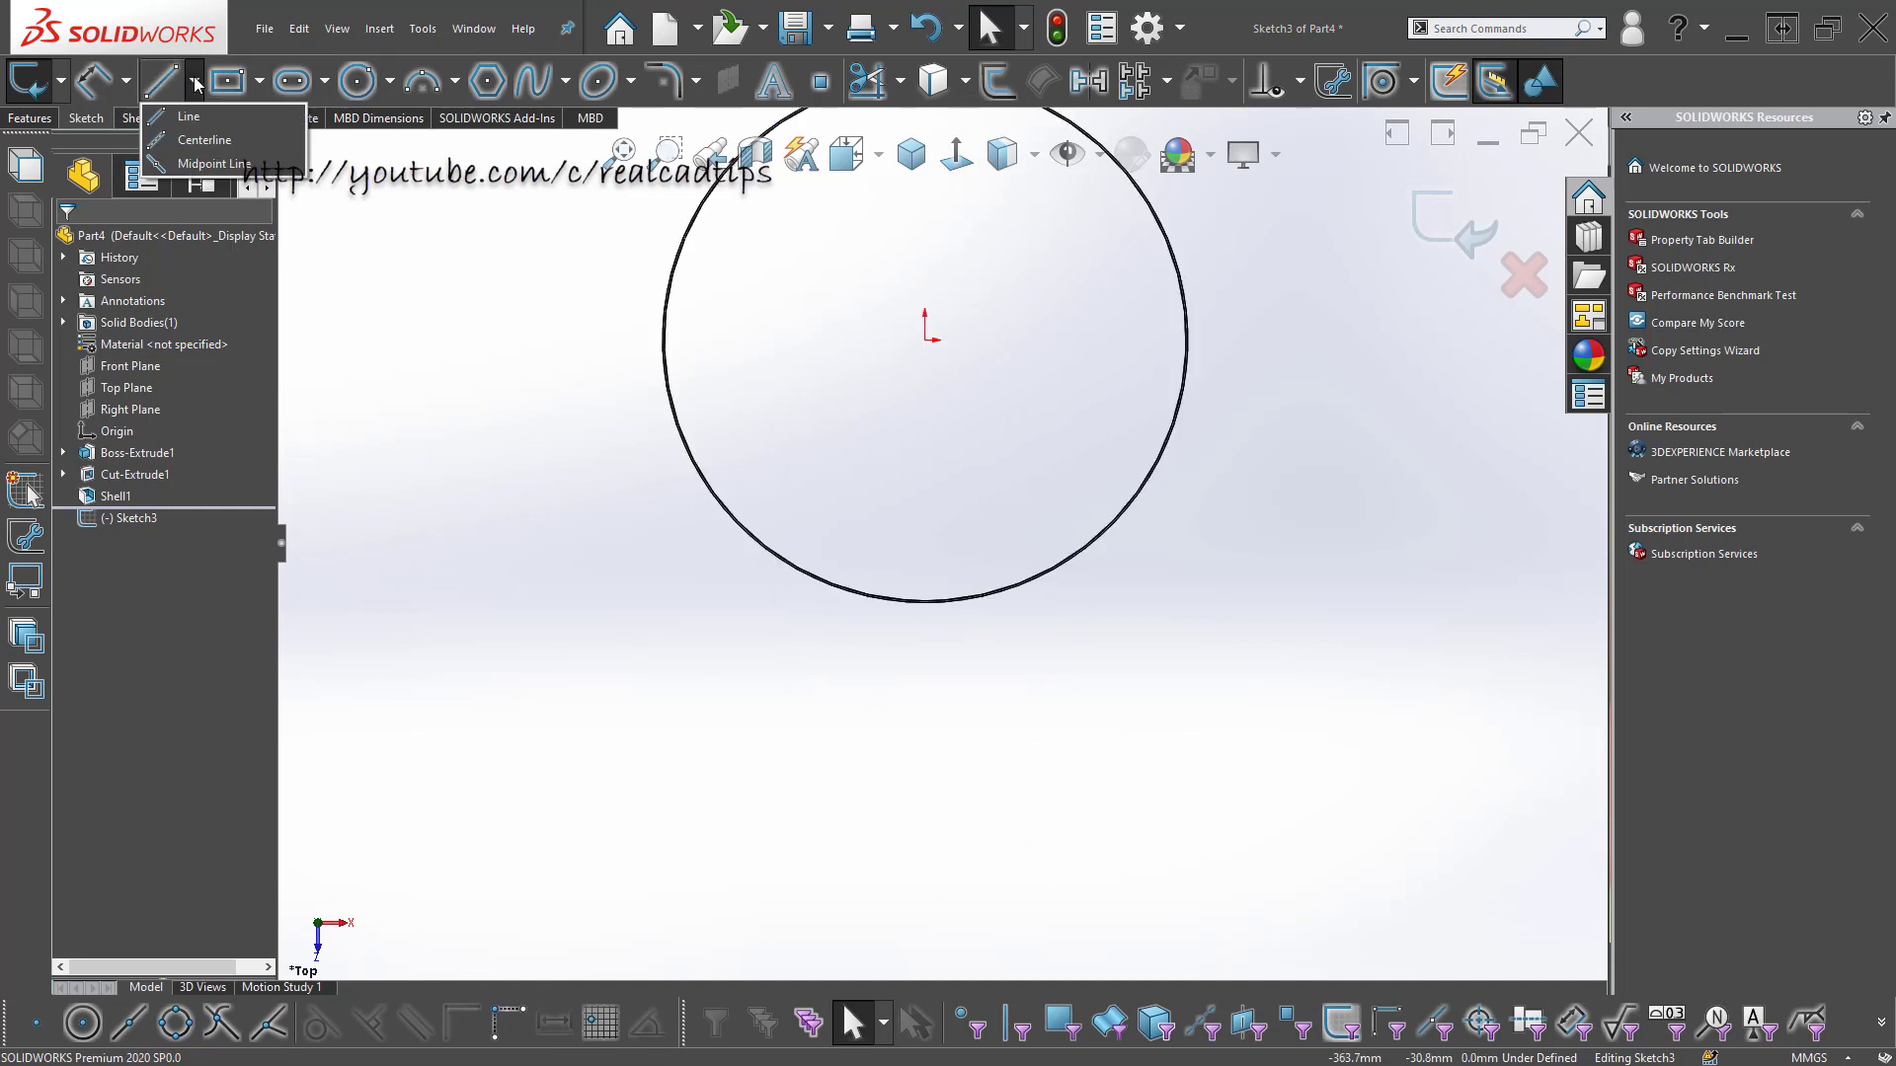
left_click(197, 135)
left_click(926, 340)
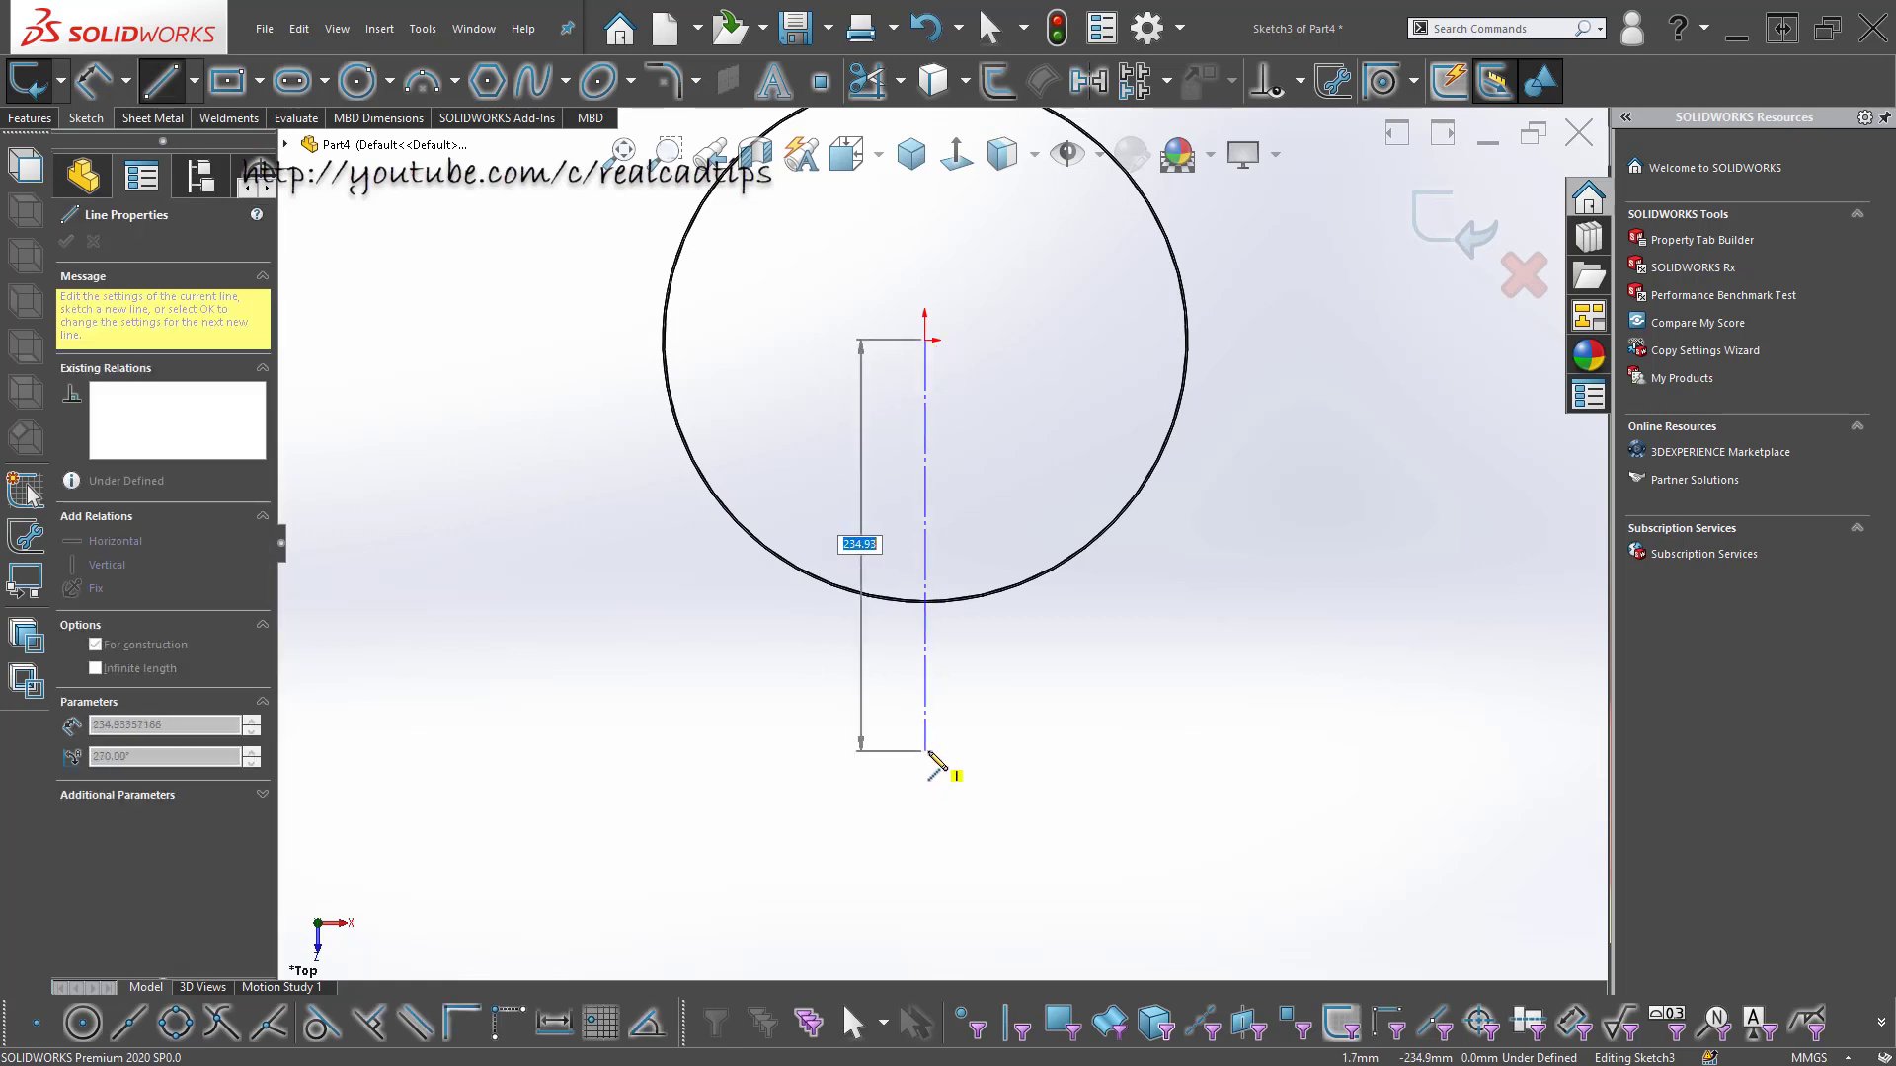
left_click(918, 752)
key("Escape")
- Shorten the centreline and draw a corner rectangle downward from its end
scroll(922, 750, "down", 2)
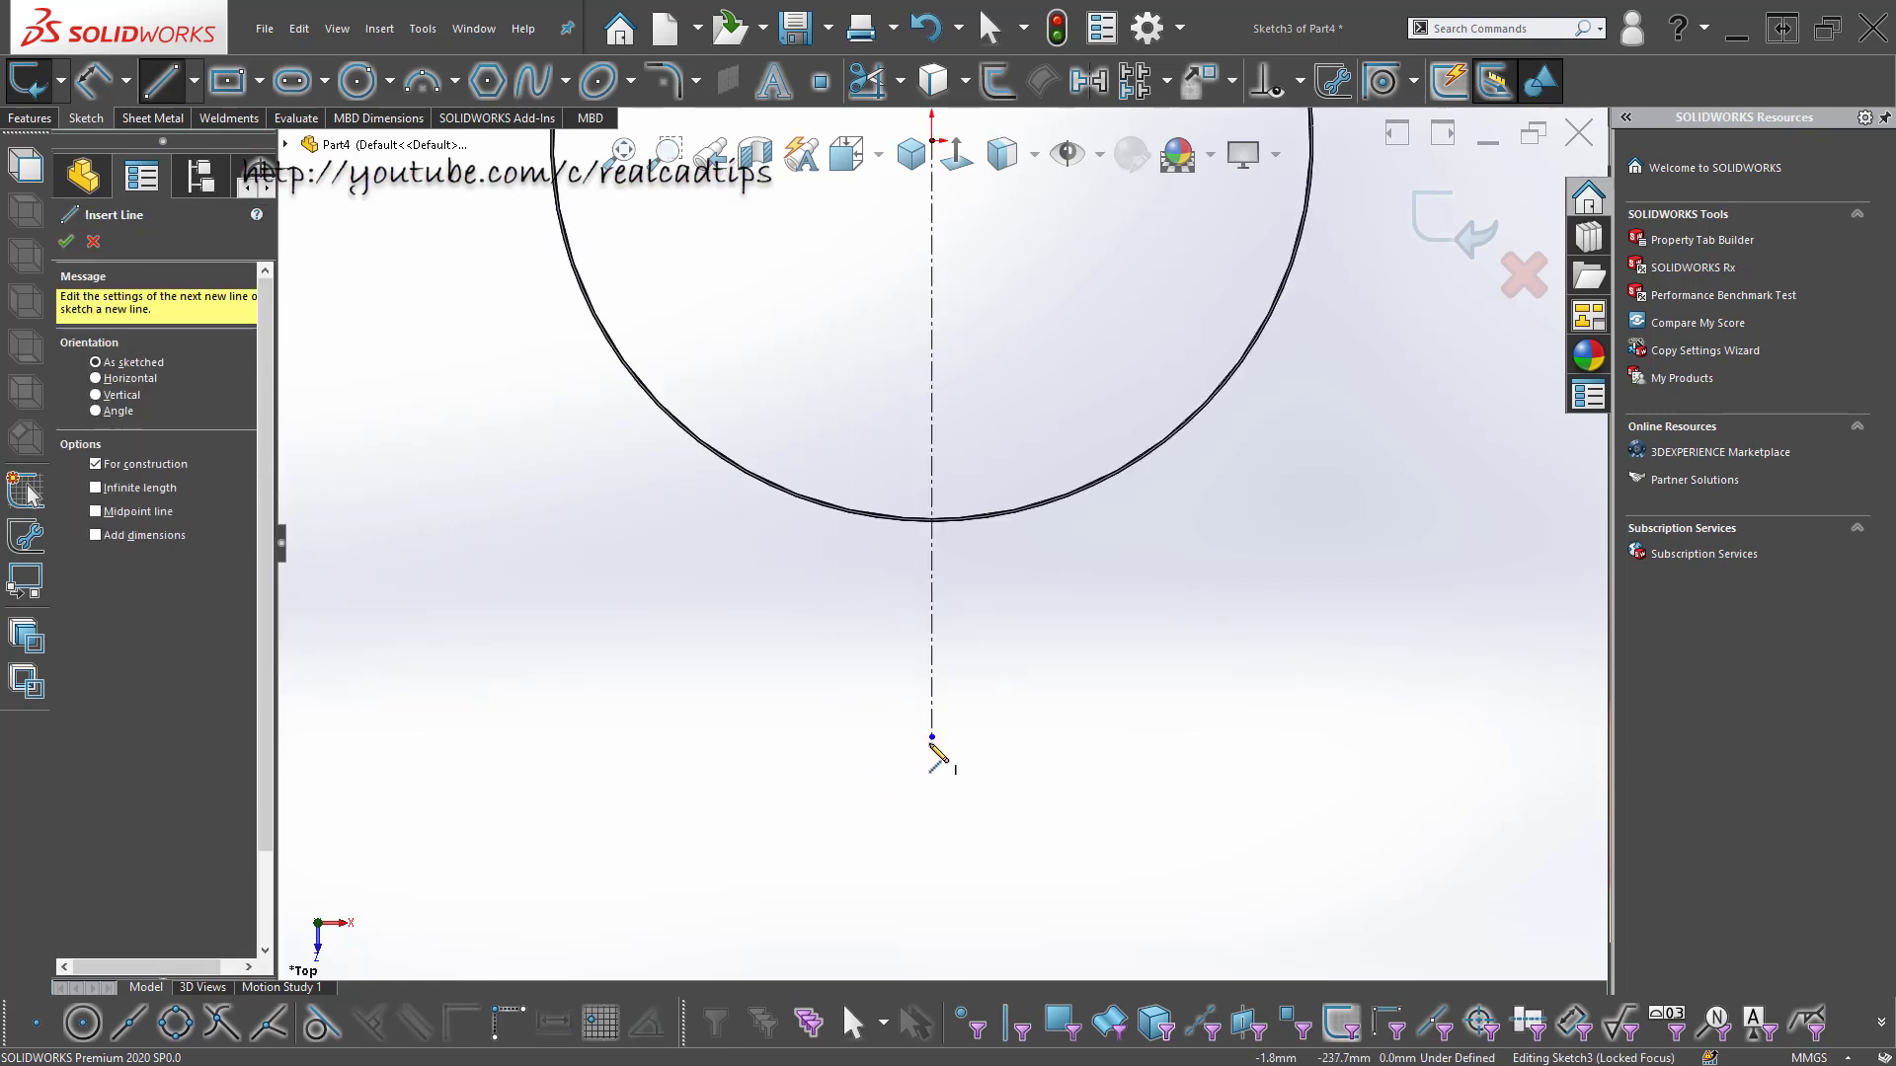
left_click_drag(931, 739, 931, 455)
scroll(945, 484, "down", 3)
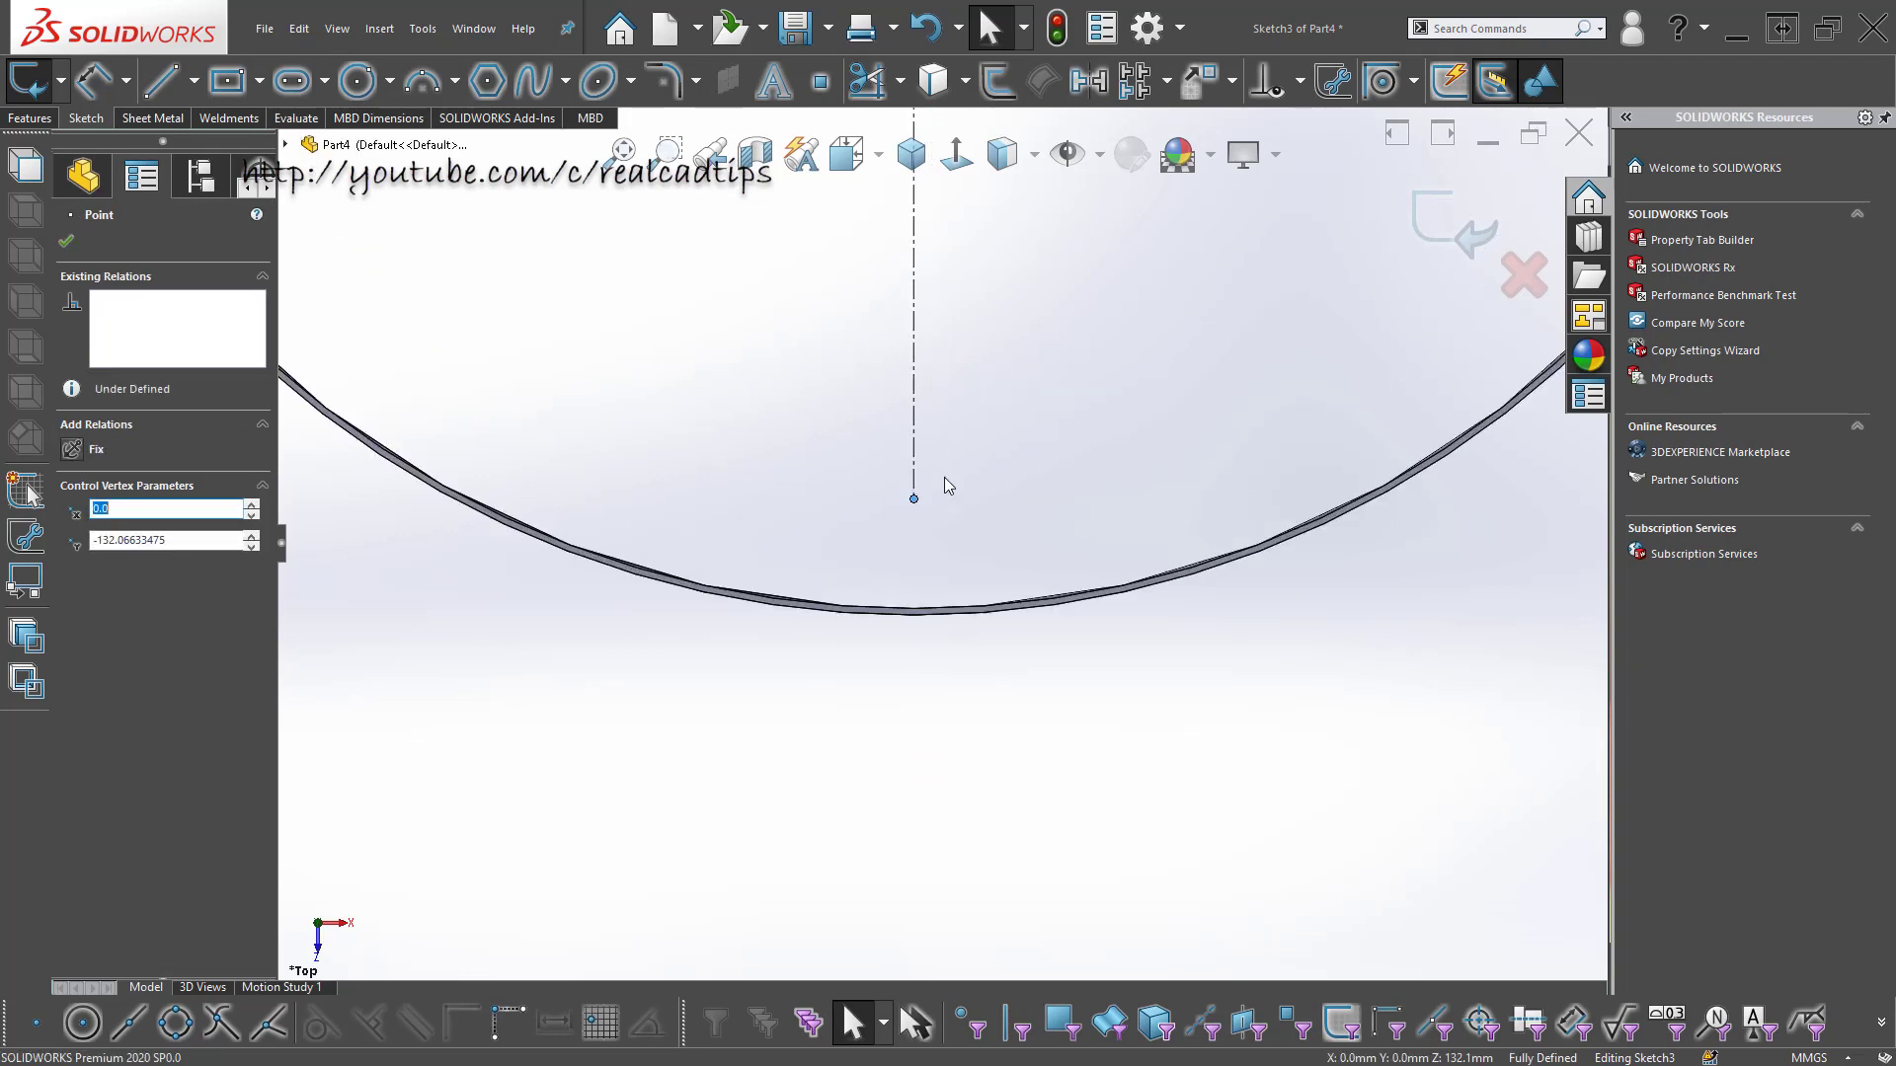
scroll(945, 484, "down", 3)
key("Escape")
left_click(234, 82)
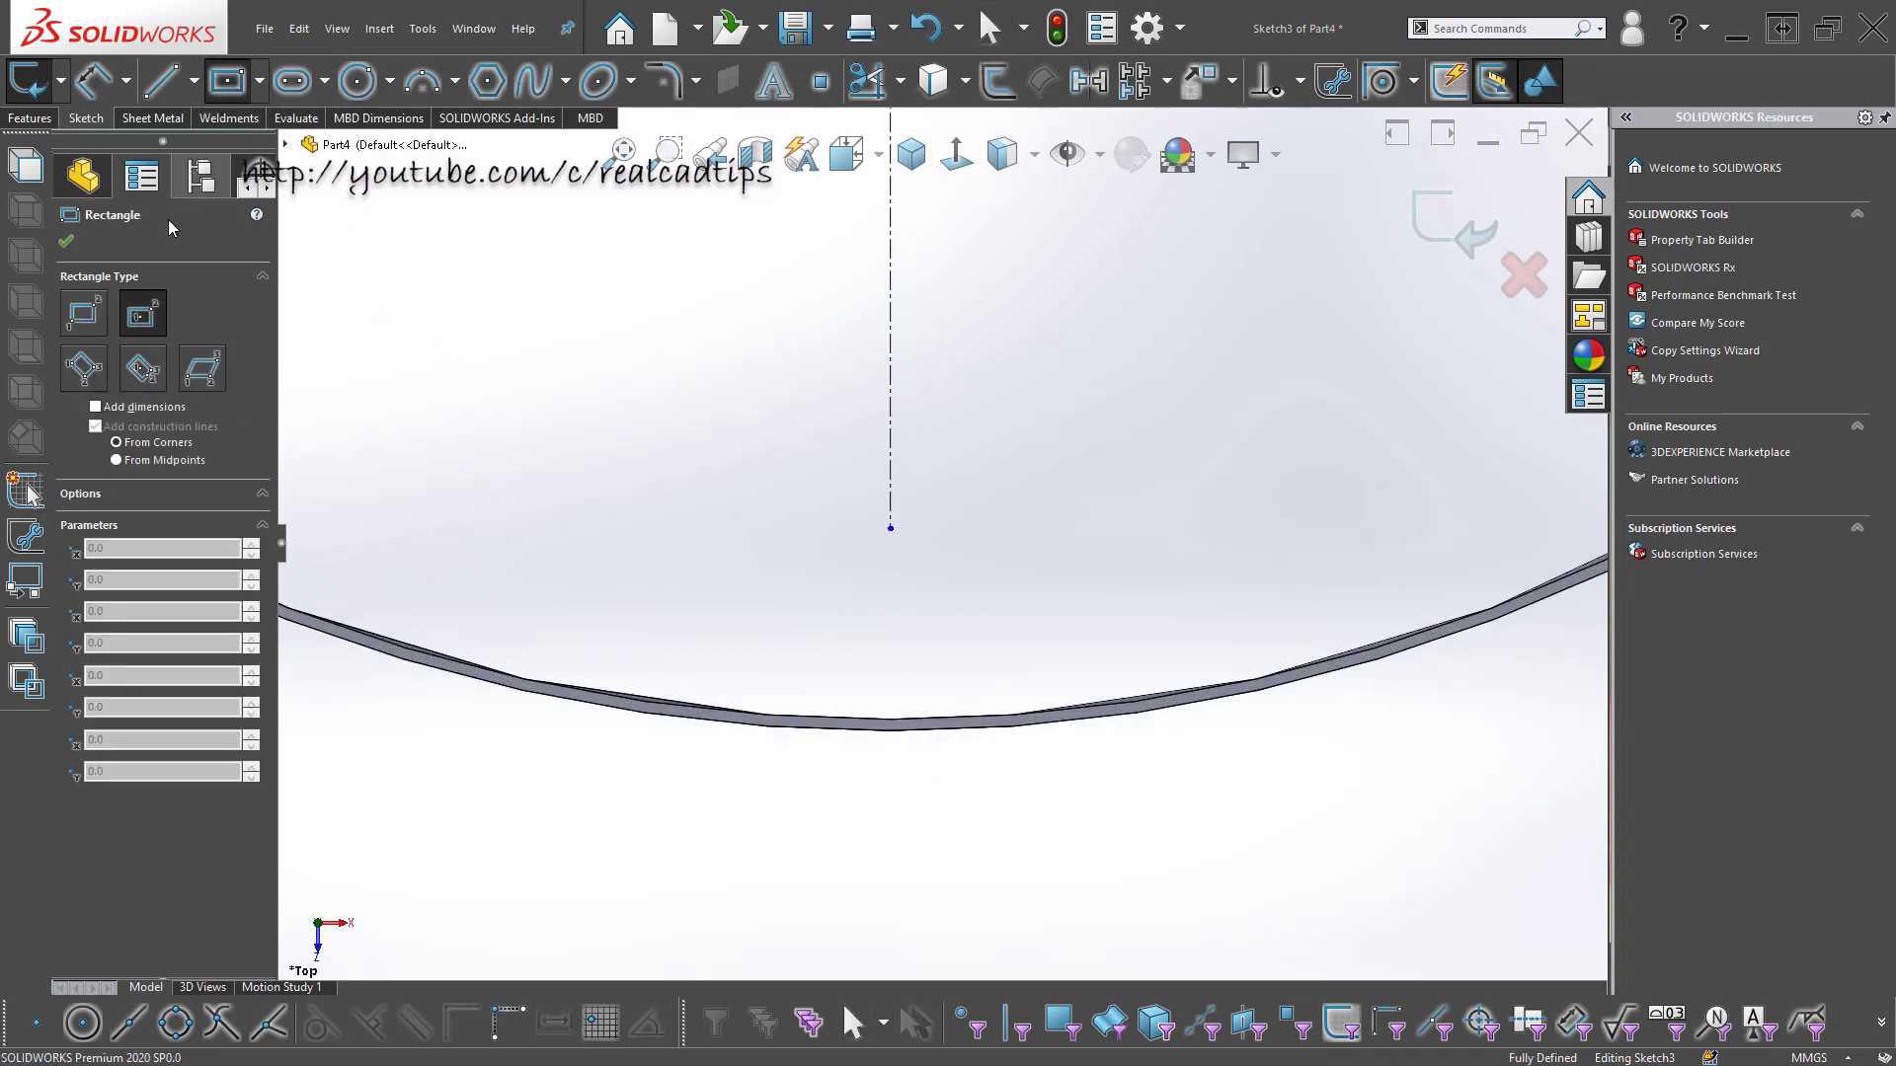
left_click(84, 326)
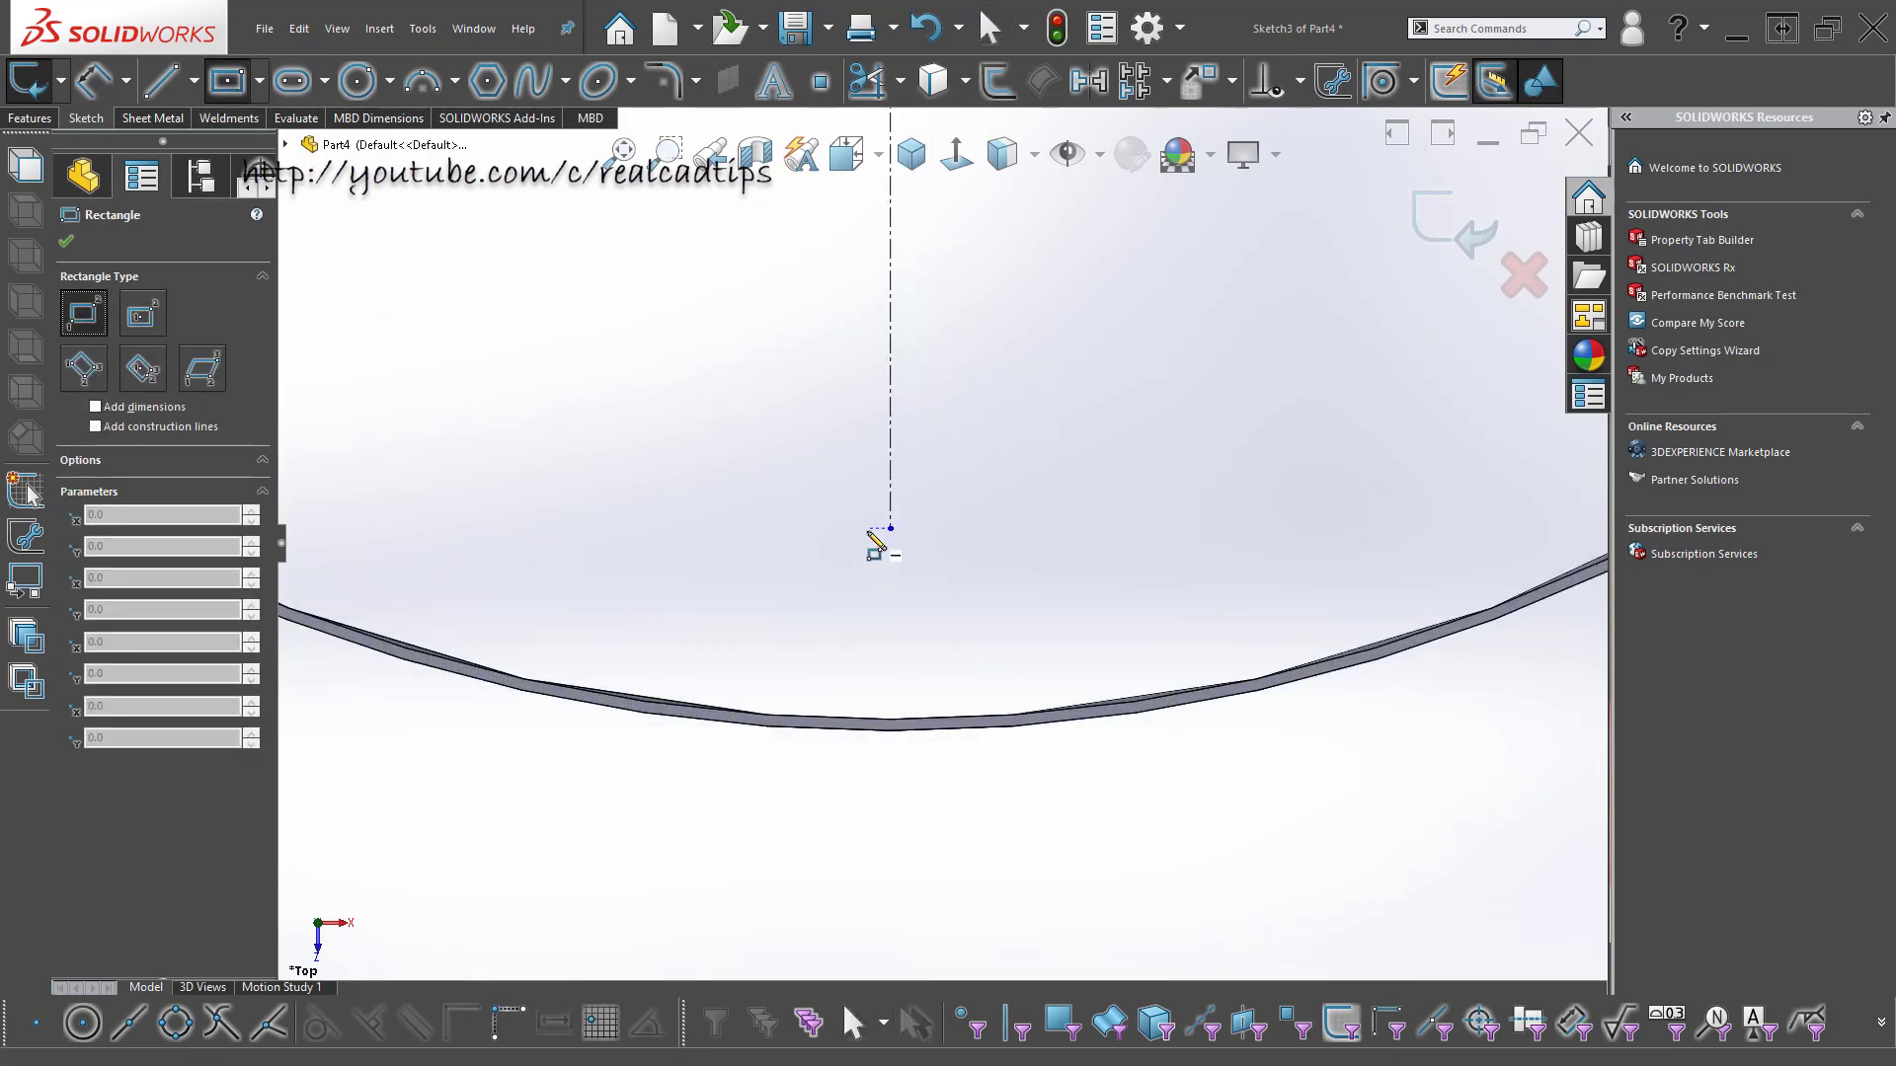
left_click(890, 528)
left_click(982, 898)
scroll(918, 538, "down", 3)
key("Escape")
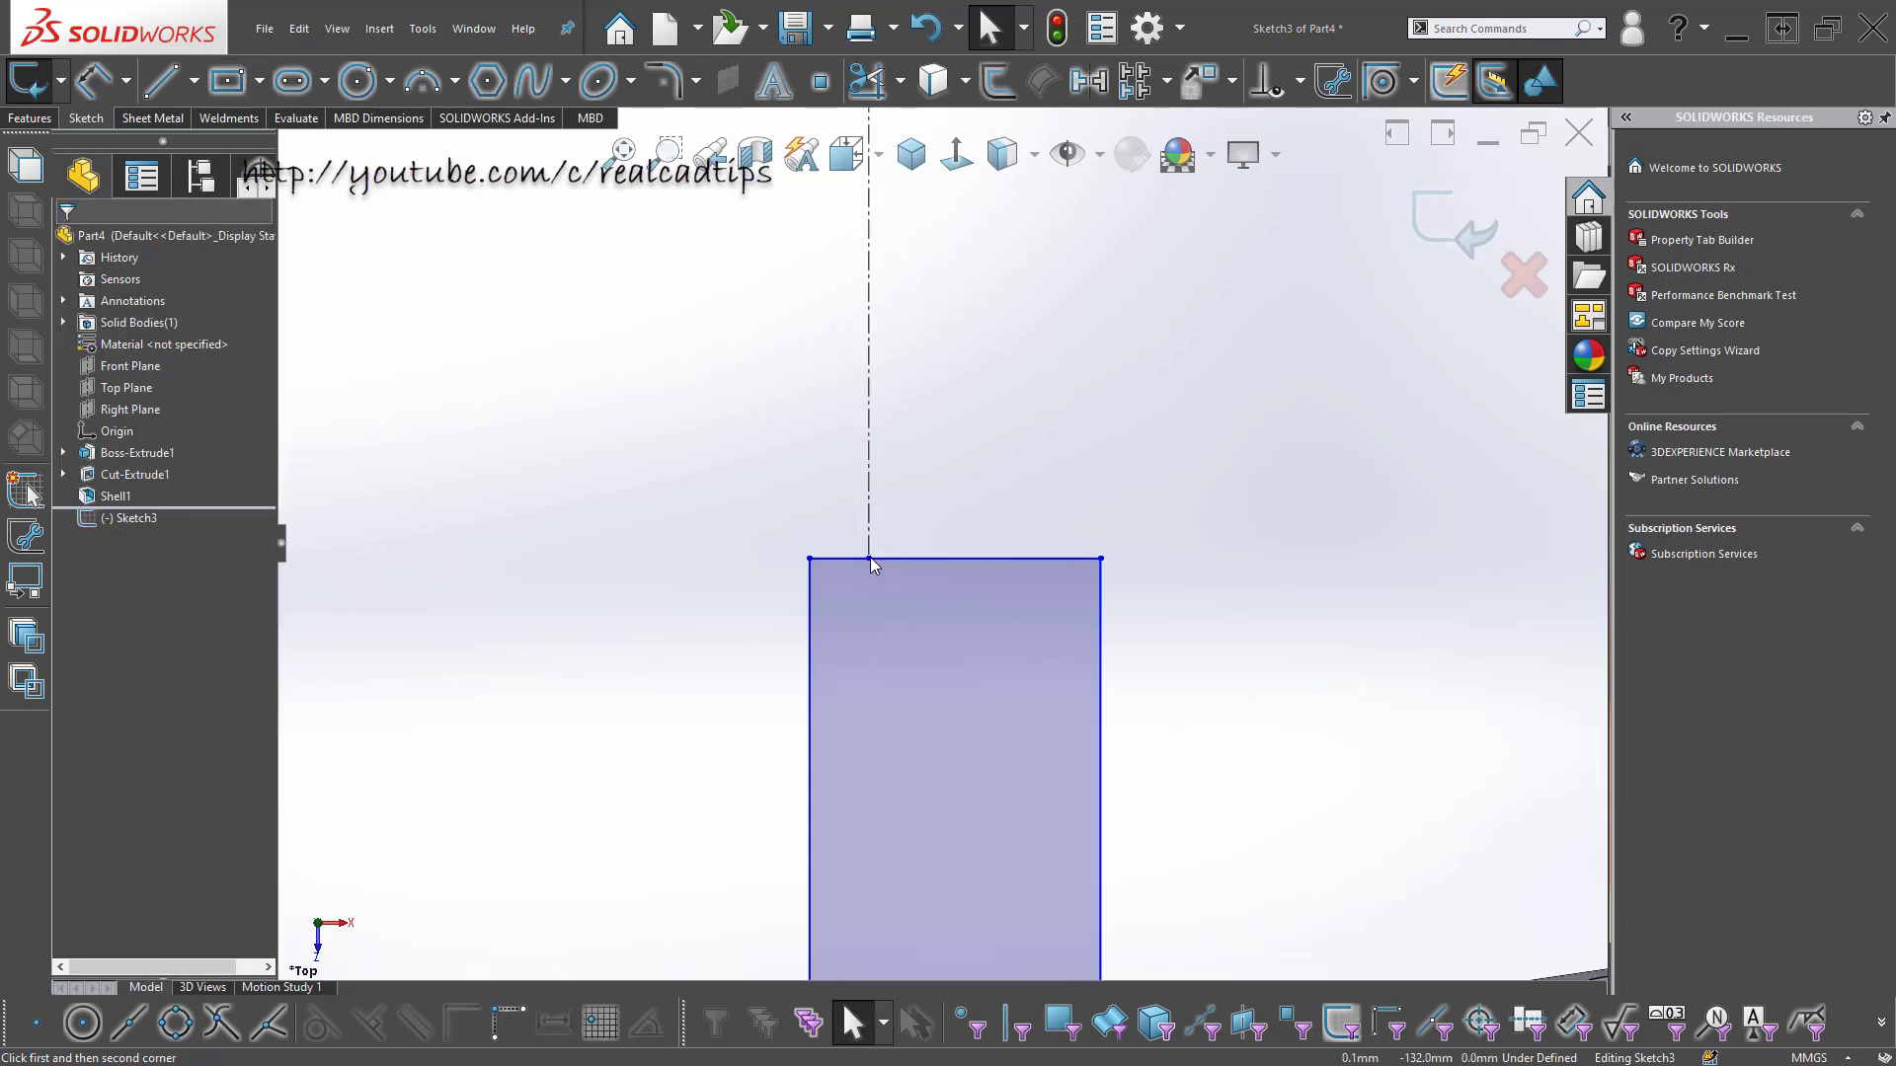
- Centre the rectangle's top edge on the centreline end and dimension its width 0.50
left_click(920, 559)
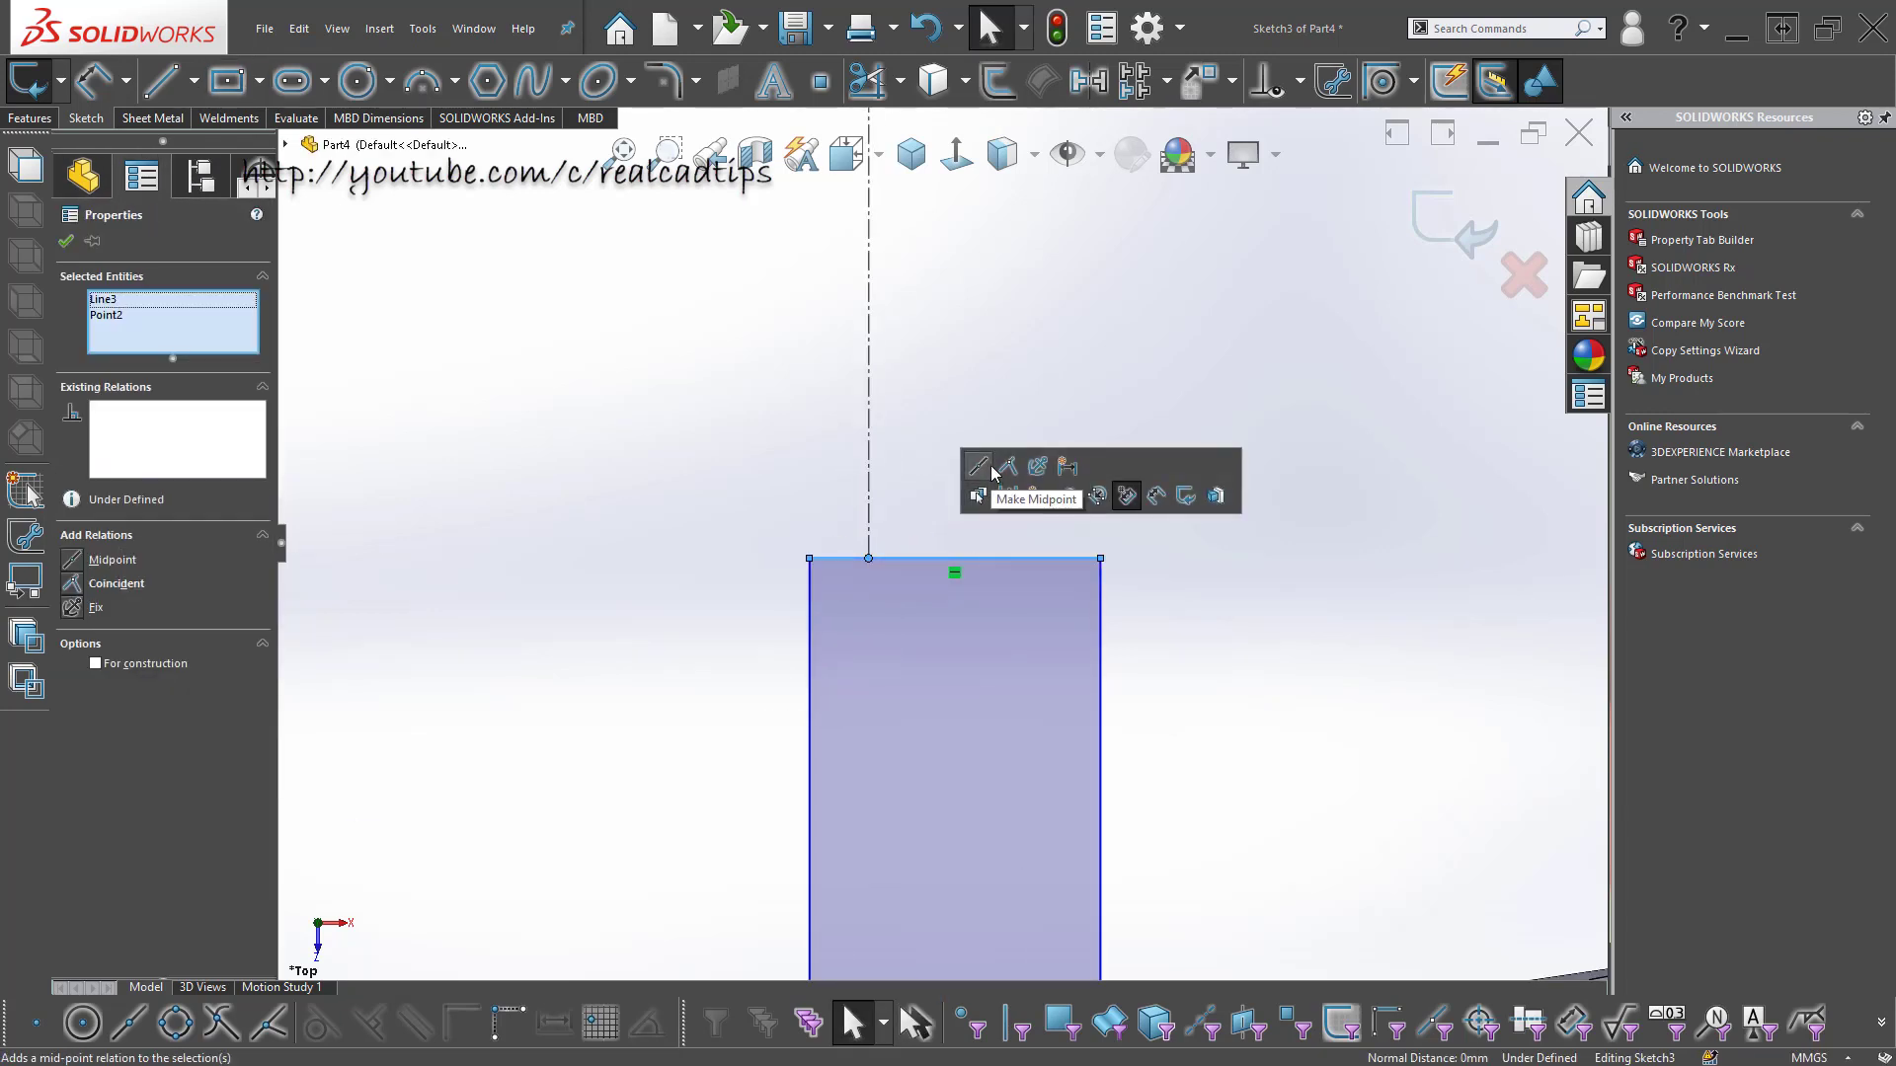
left_click(975, 474)
key("Escape")
key("d")
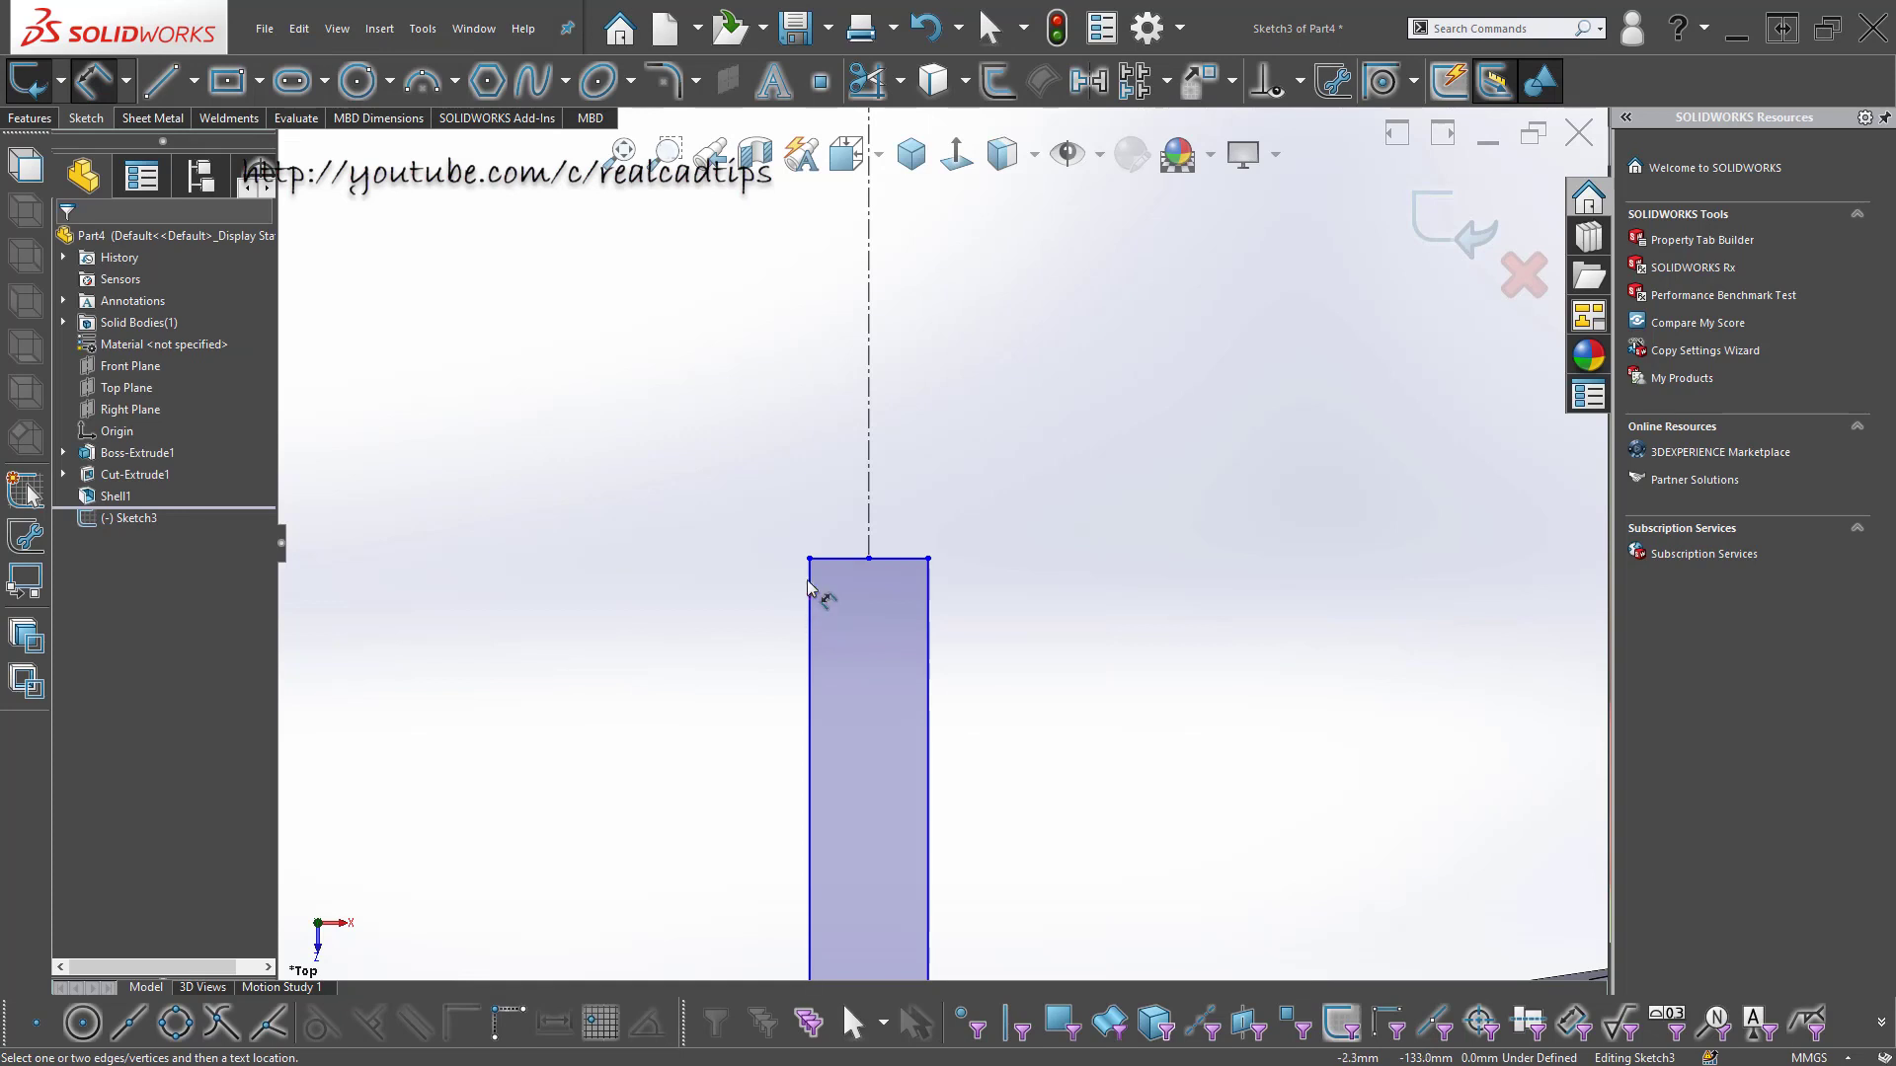
left_click(807, 592)
left_click(929, 615)
left_click(911, 494)
type("0.5")
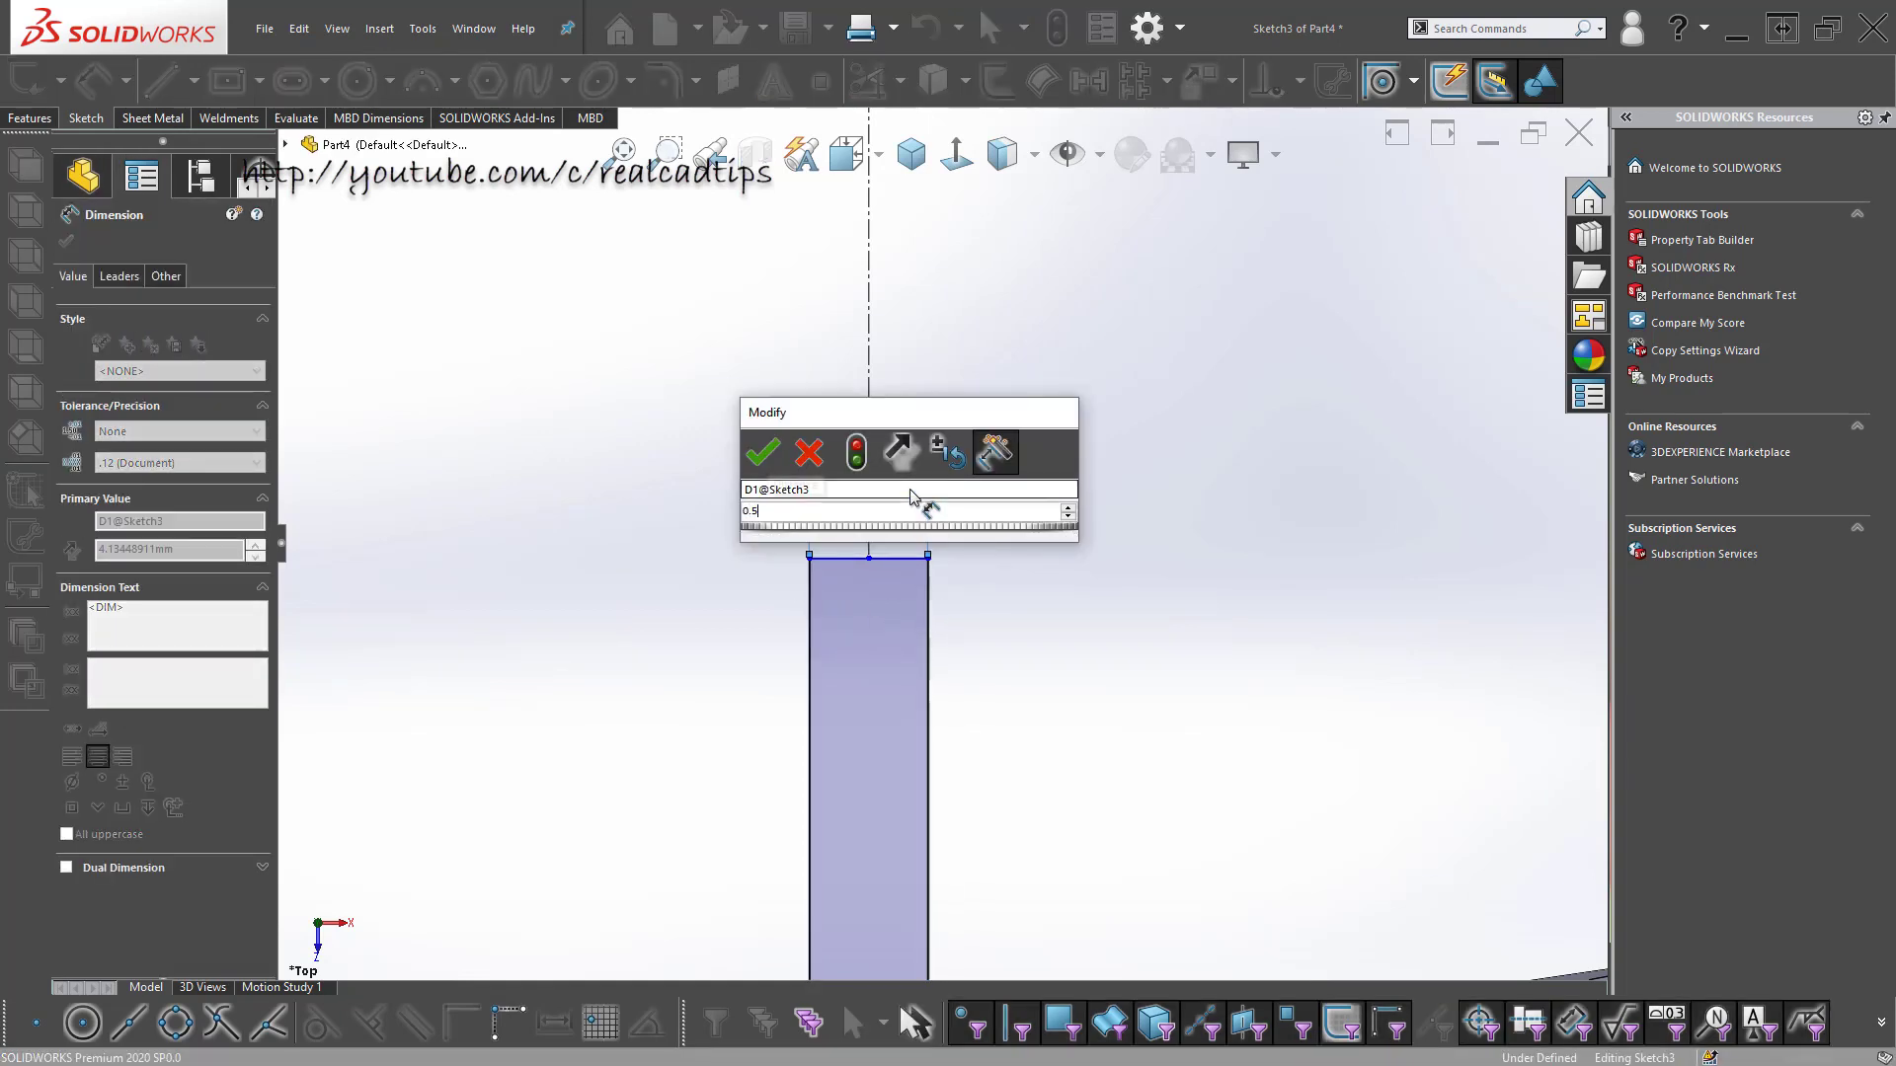
key("Return")
key("Escape")
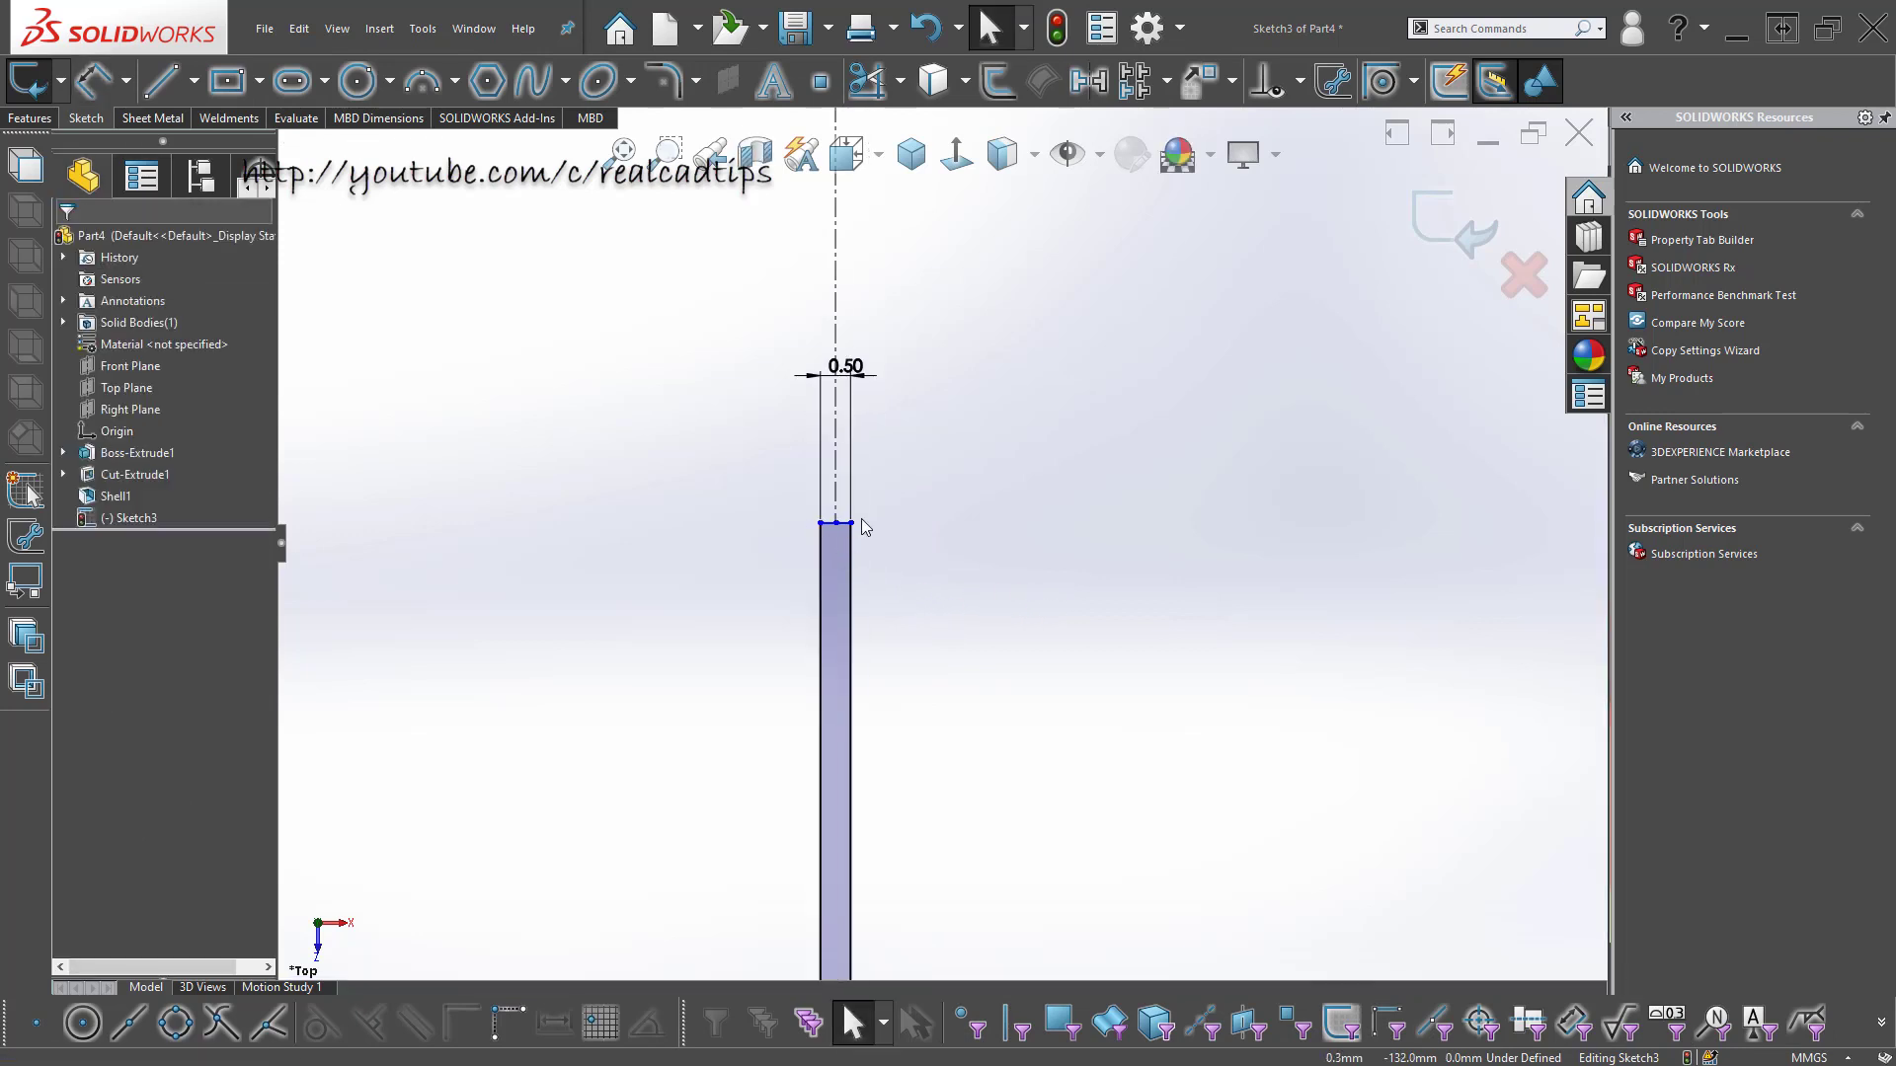
left_click(835, 524)
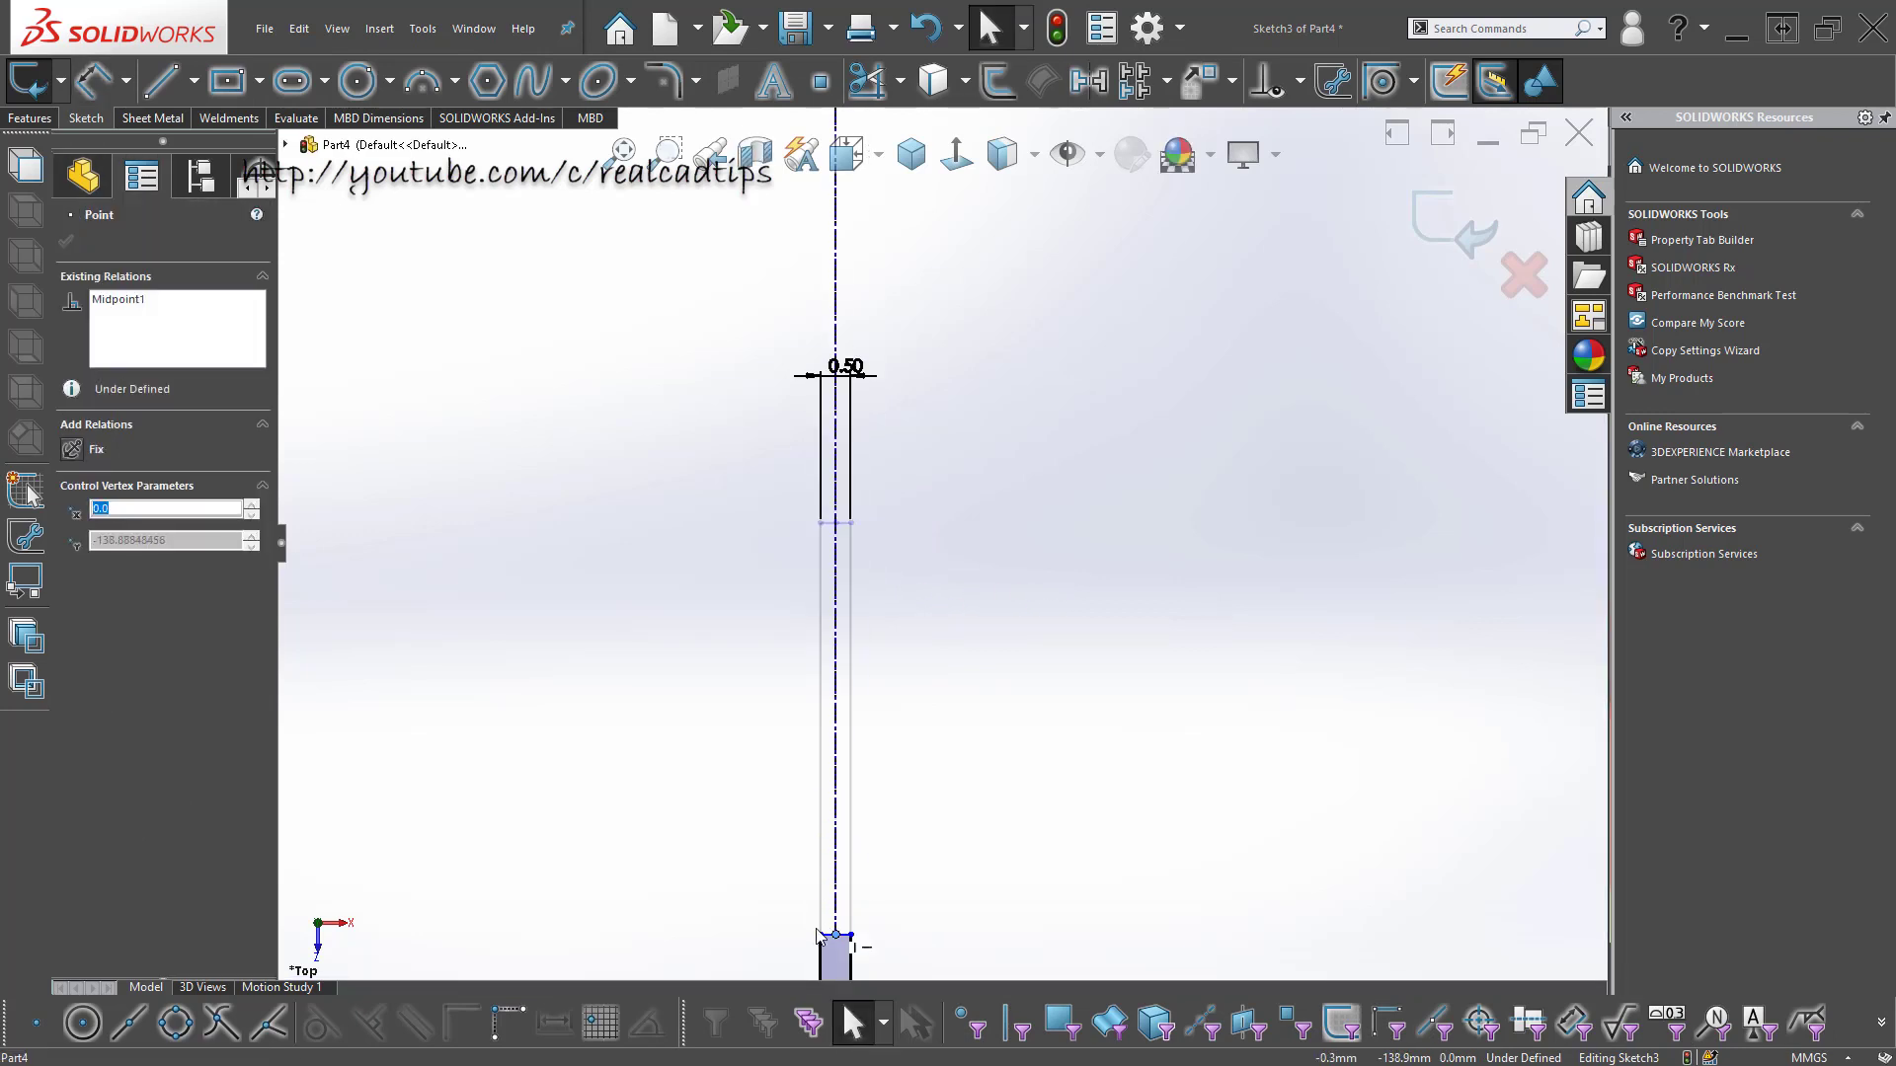
- Stretch the narrow slot rectangle downward so its top meets the cylinder shell wall
scroll(869, 760, "up", 3)
scroll(888, 752, "up", 3)
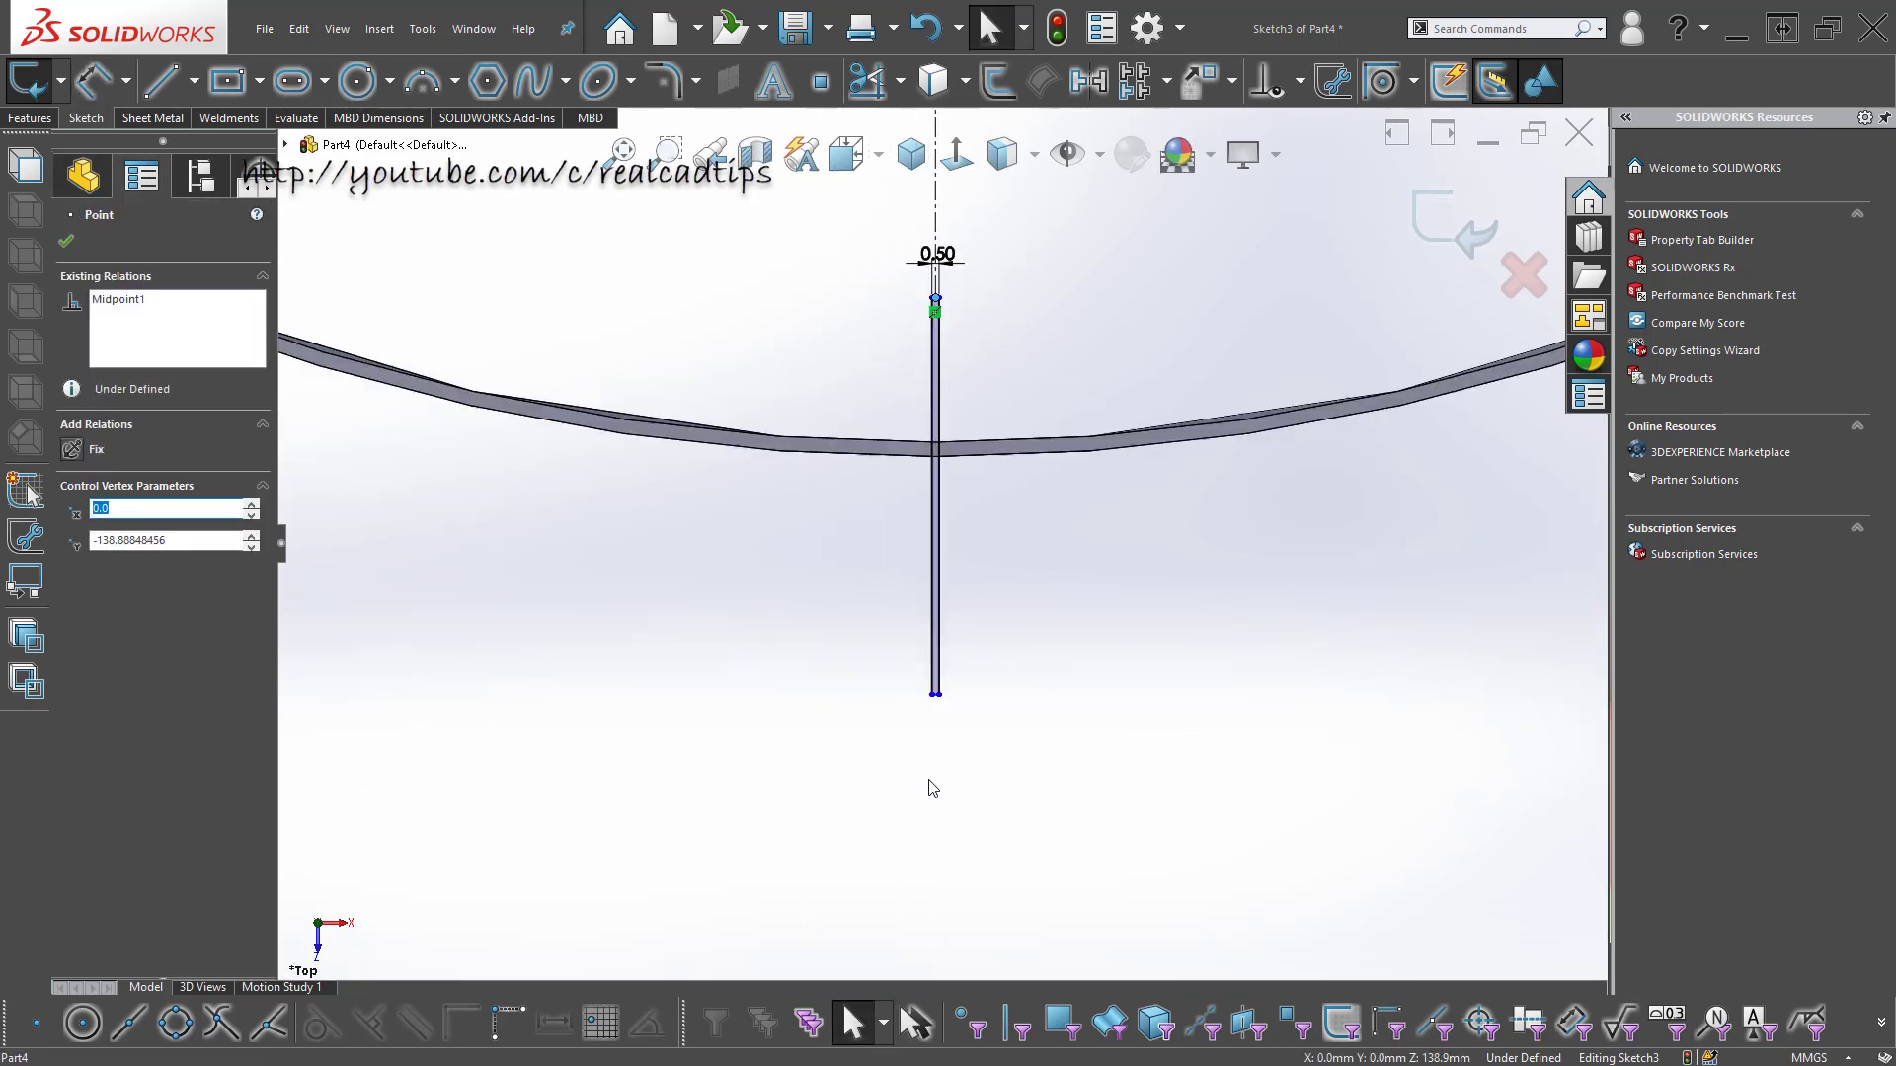
left_click(939, 694)
left_click(943, 462)
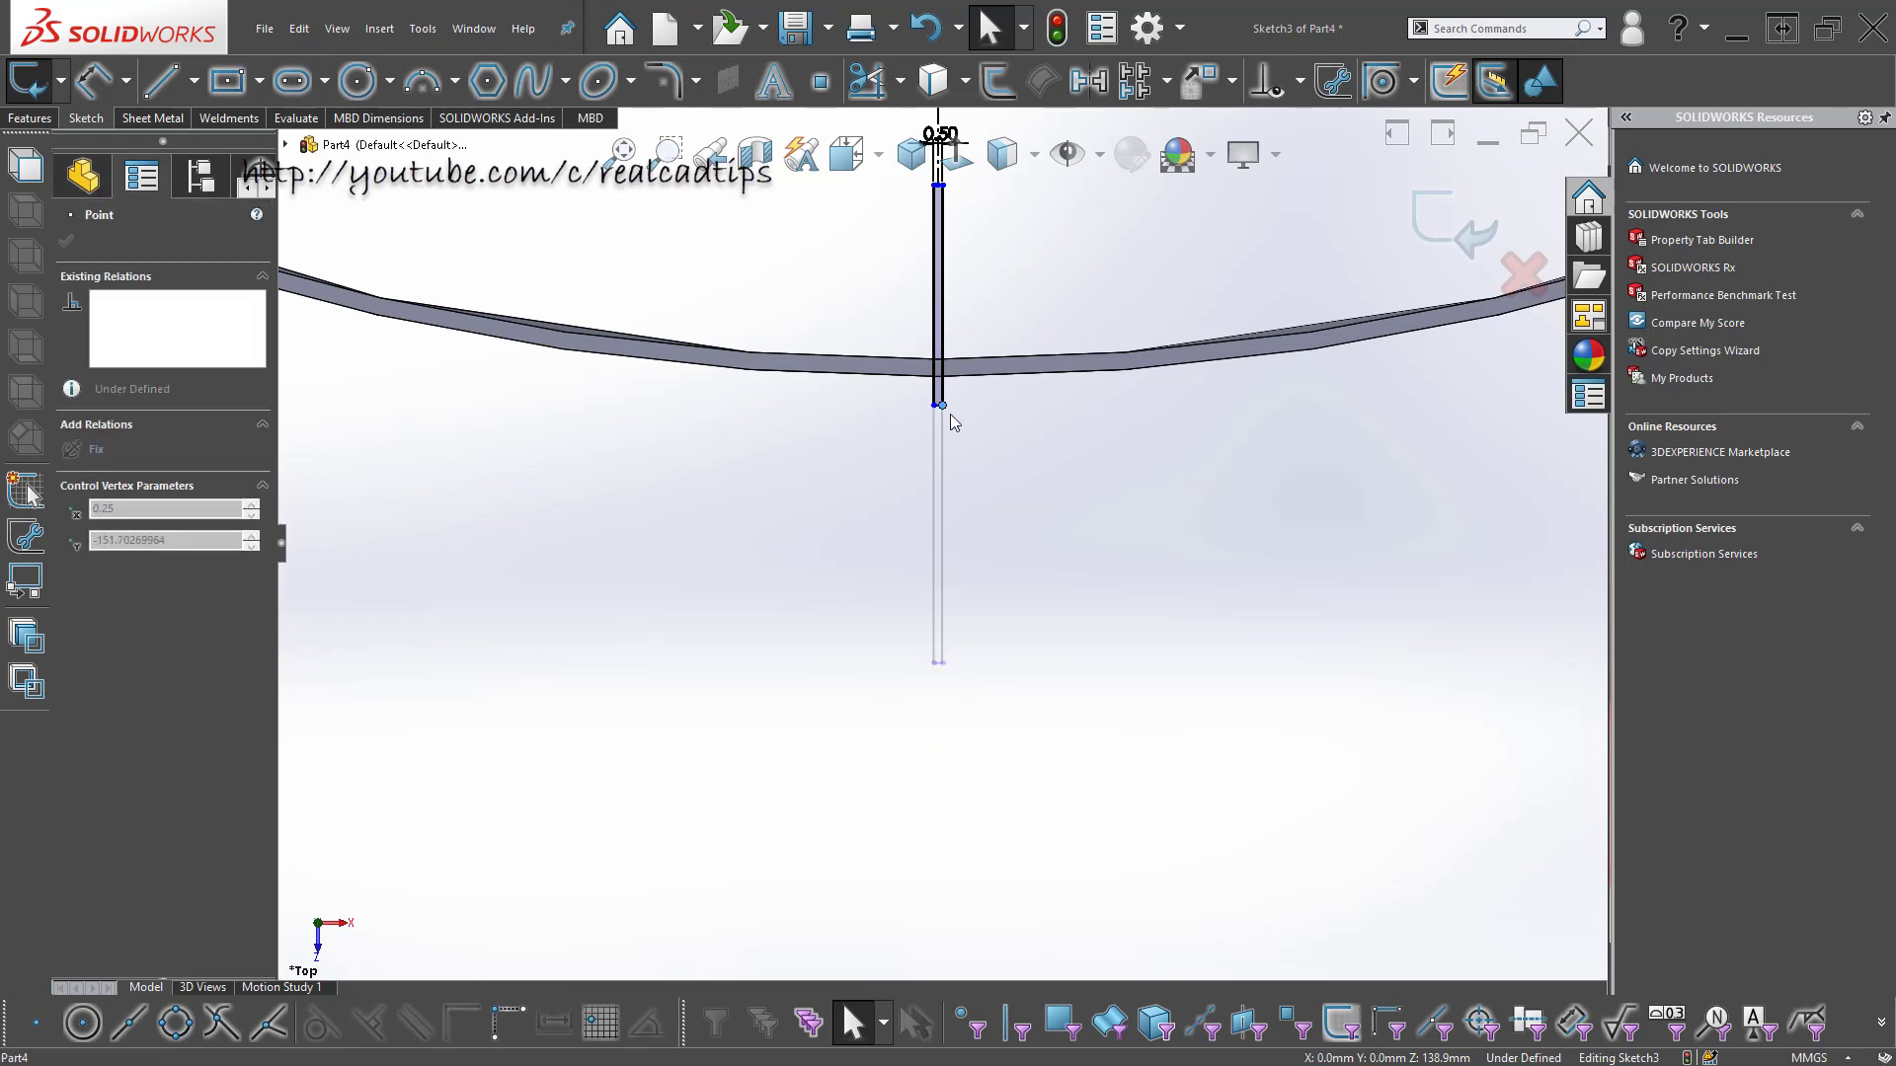
left_click(951, 482)
scroll(951, 444, "down", 3)
scroll(933, 553, "down", 2)
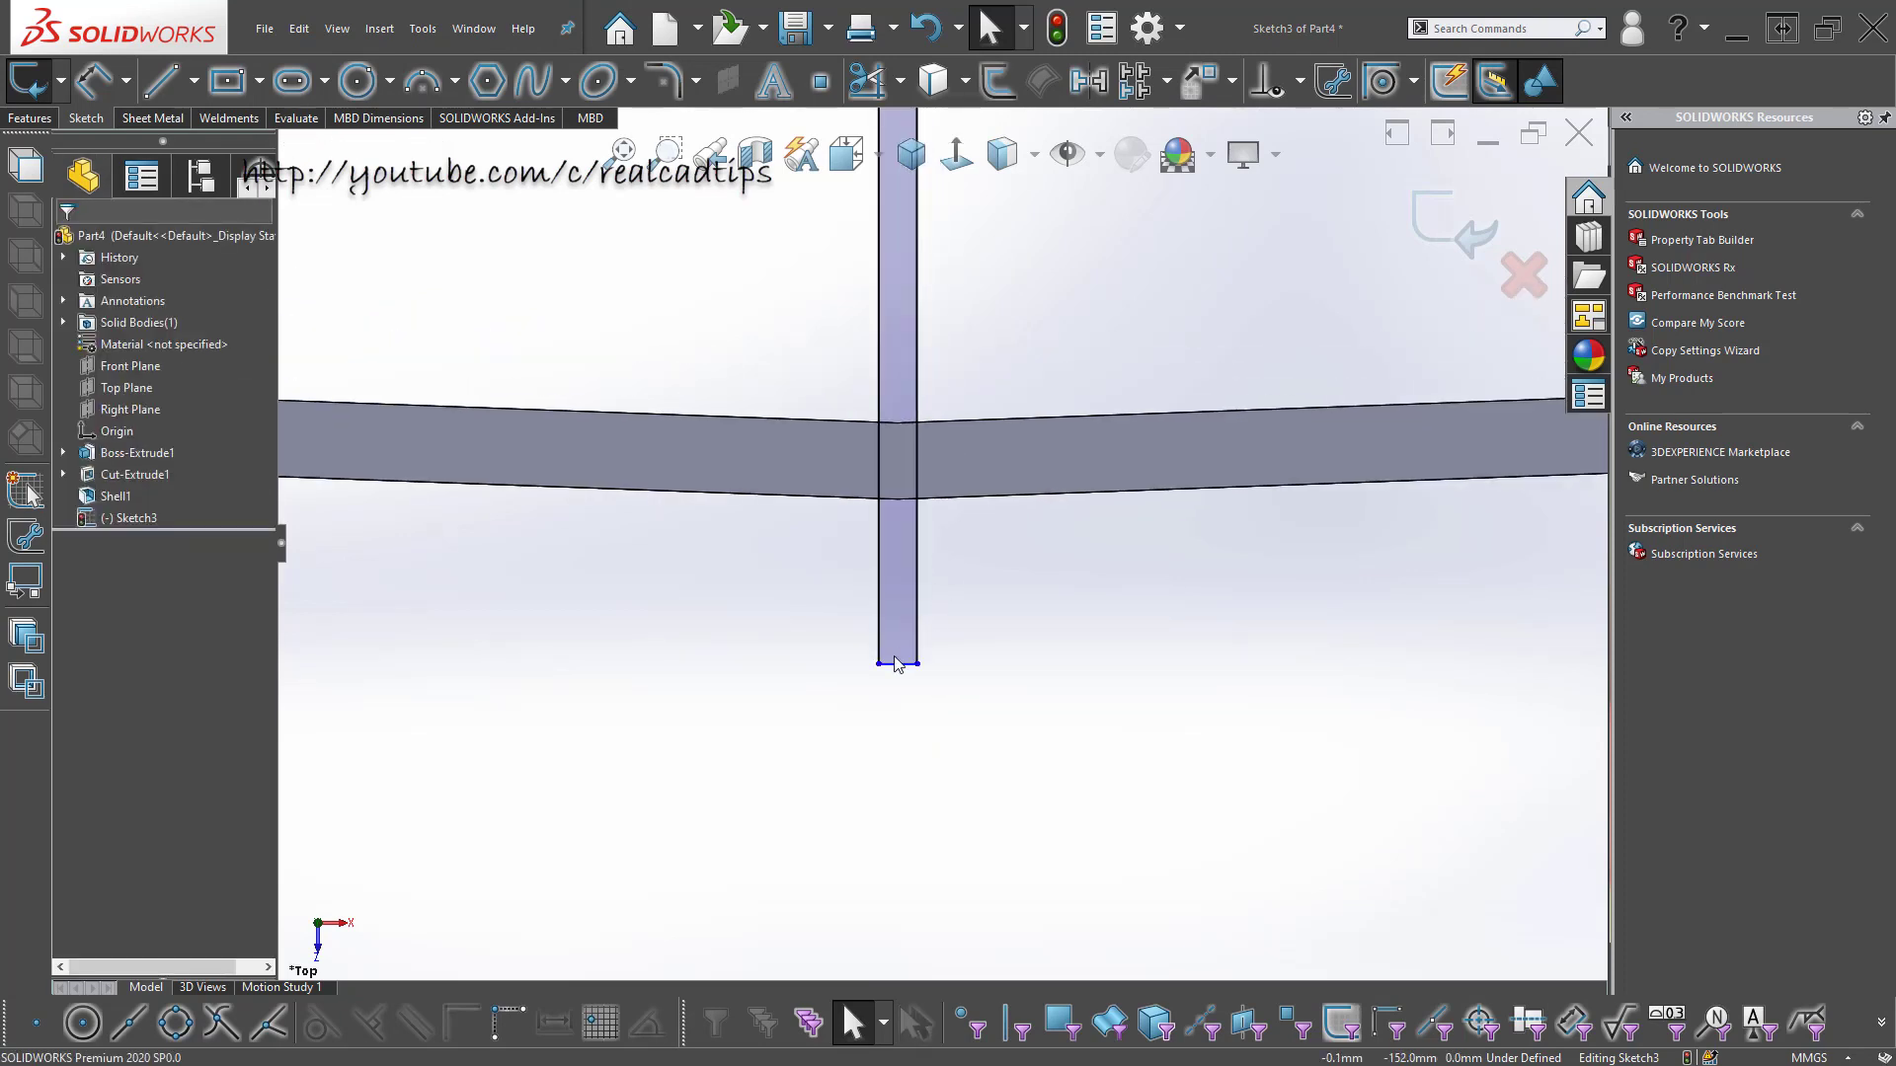
left_click_drag(897, 664, 897, 888)
scroll(1024, 736, "up", 2)
scroll(1024, 737, "up", 2)
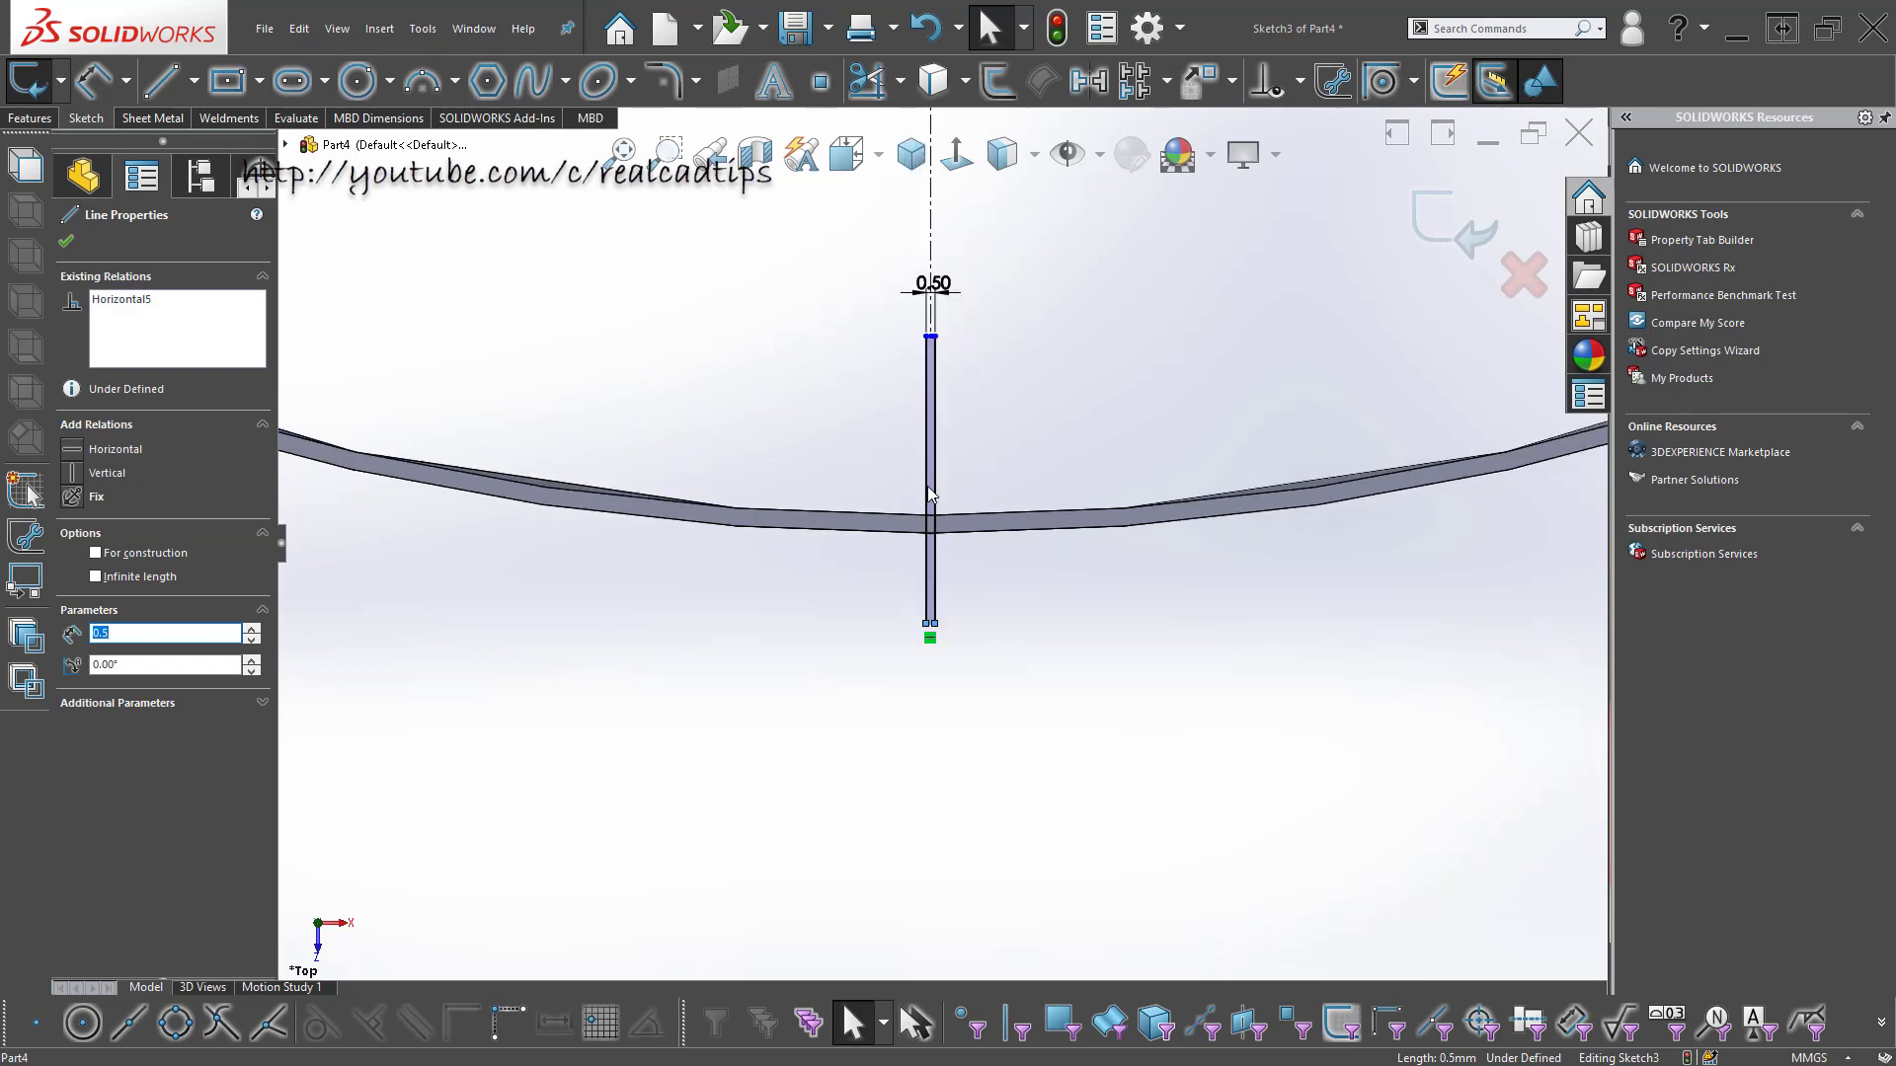
scroll(939, 385, "down", 3)
scroll(939, 384, "down", 2)
left_click_drag(938, 369, 939, 883)
key("Escape")
scroll(968, 846, "up", 2)
scroll(968, 847, "down", 2)
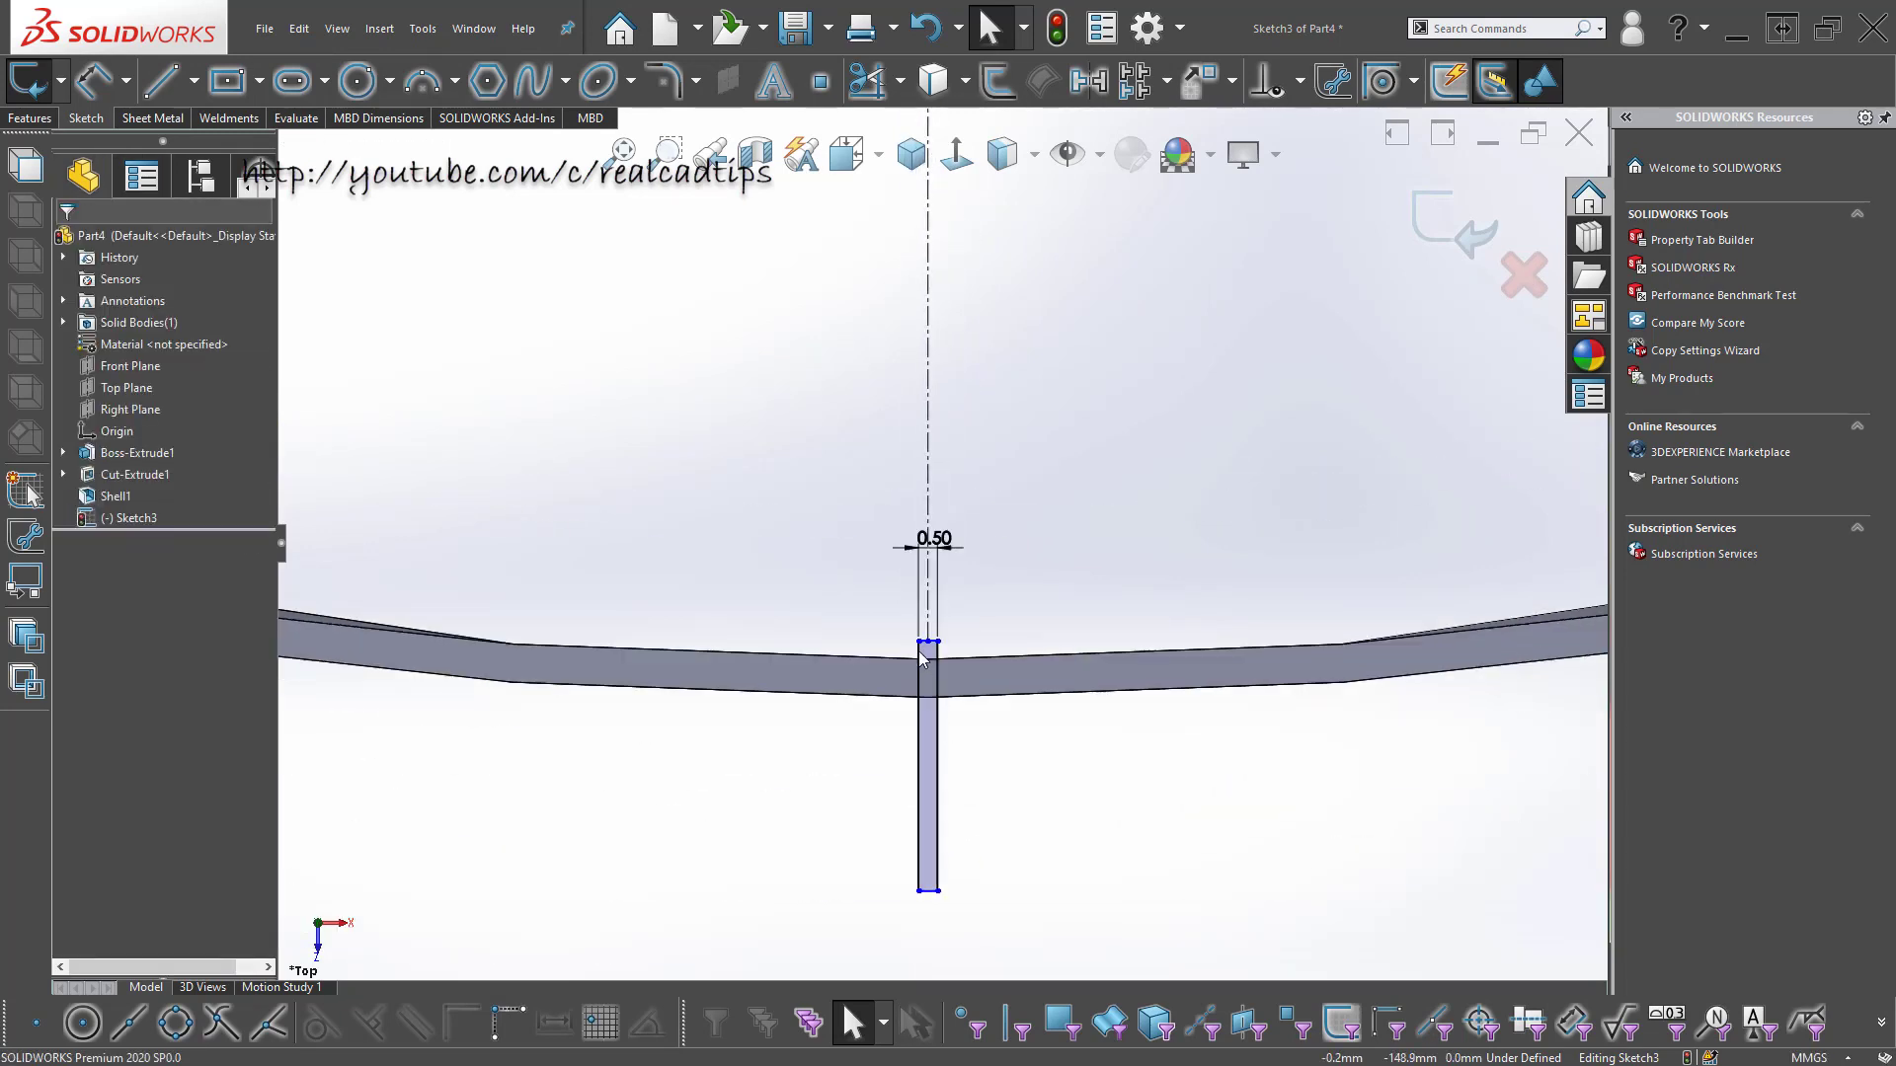
scroll(935, 674, "down", 2)
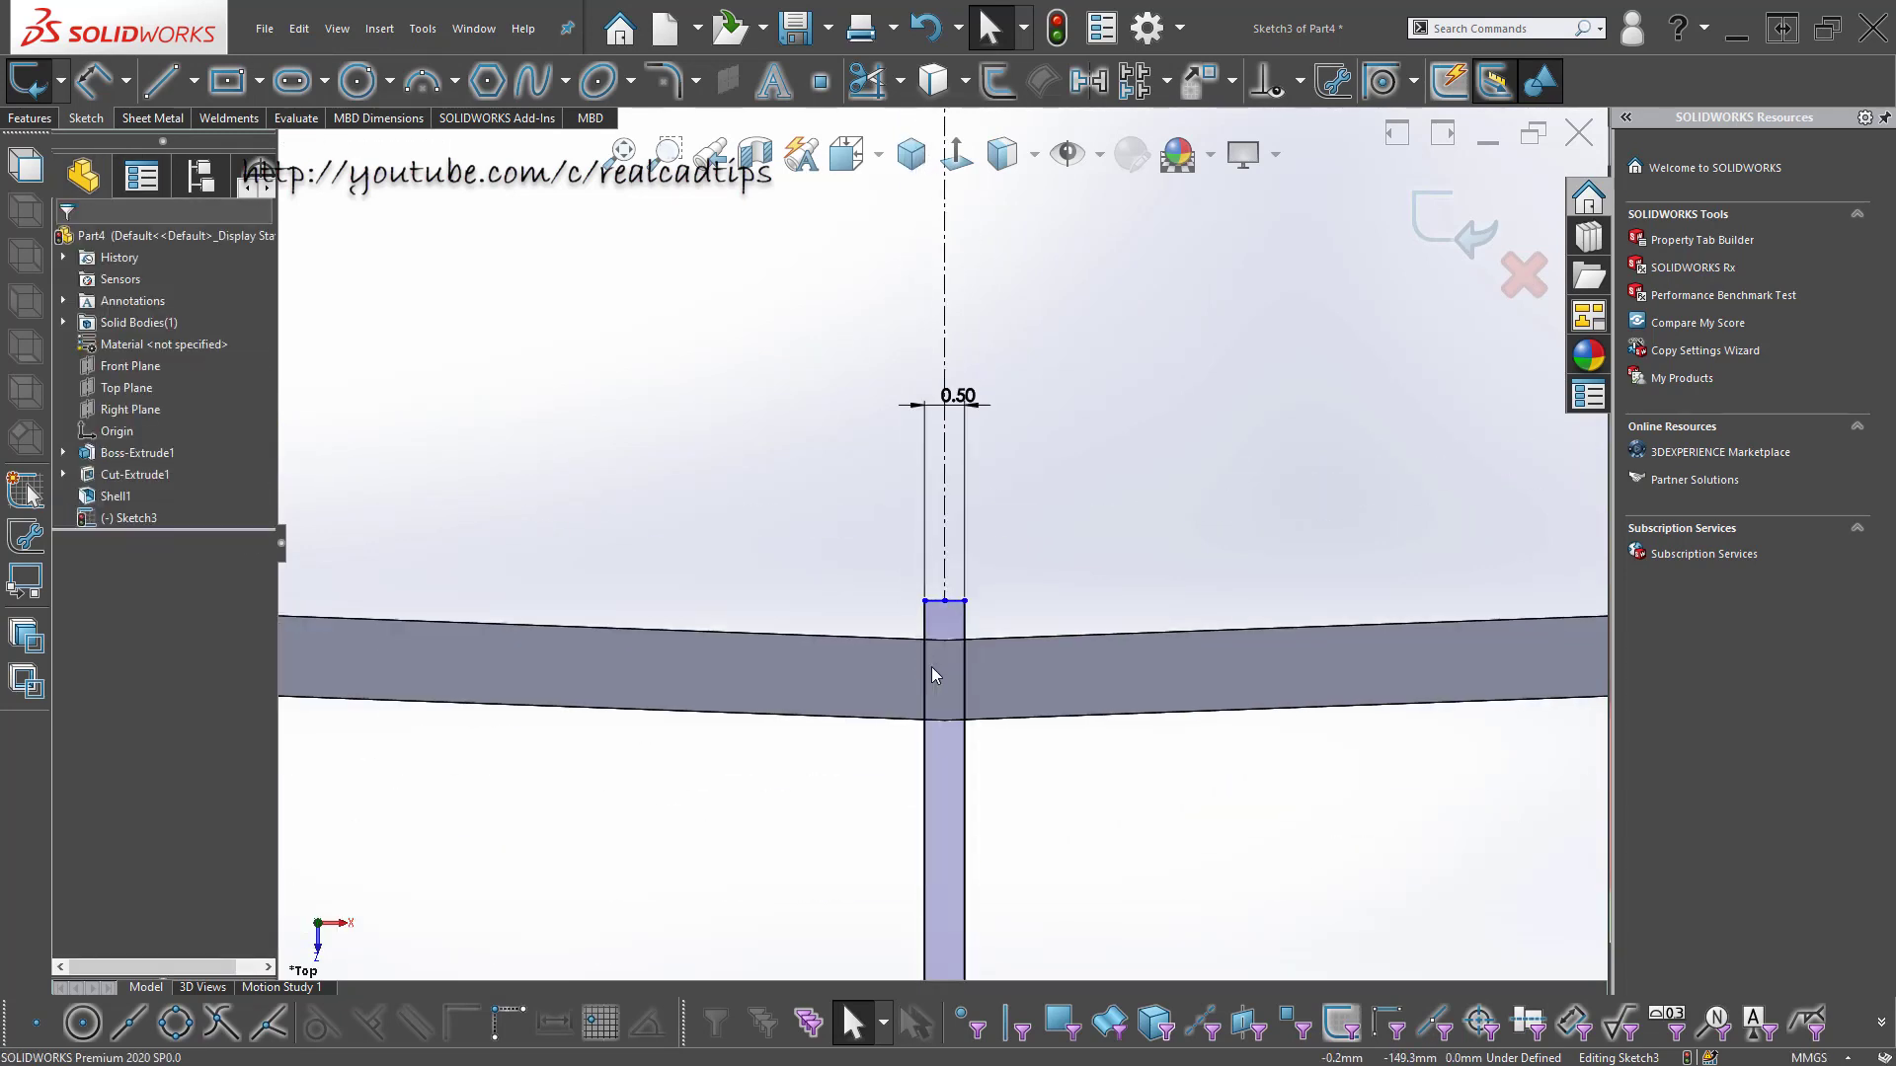
- Draw a horizontal construction centerline across the bar with a sketch point at the wall edge
left_click(195, 80)
left_click(196, 141)
scroll(940, 543, "up", 2)
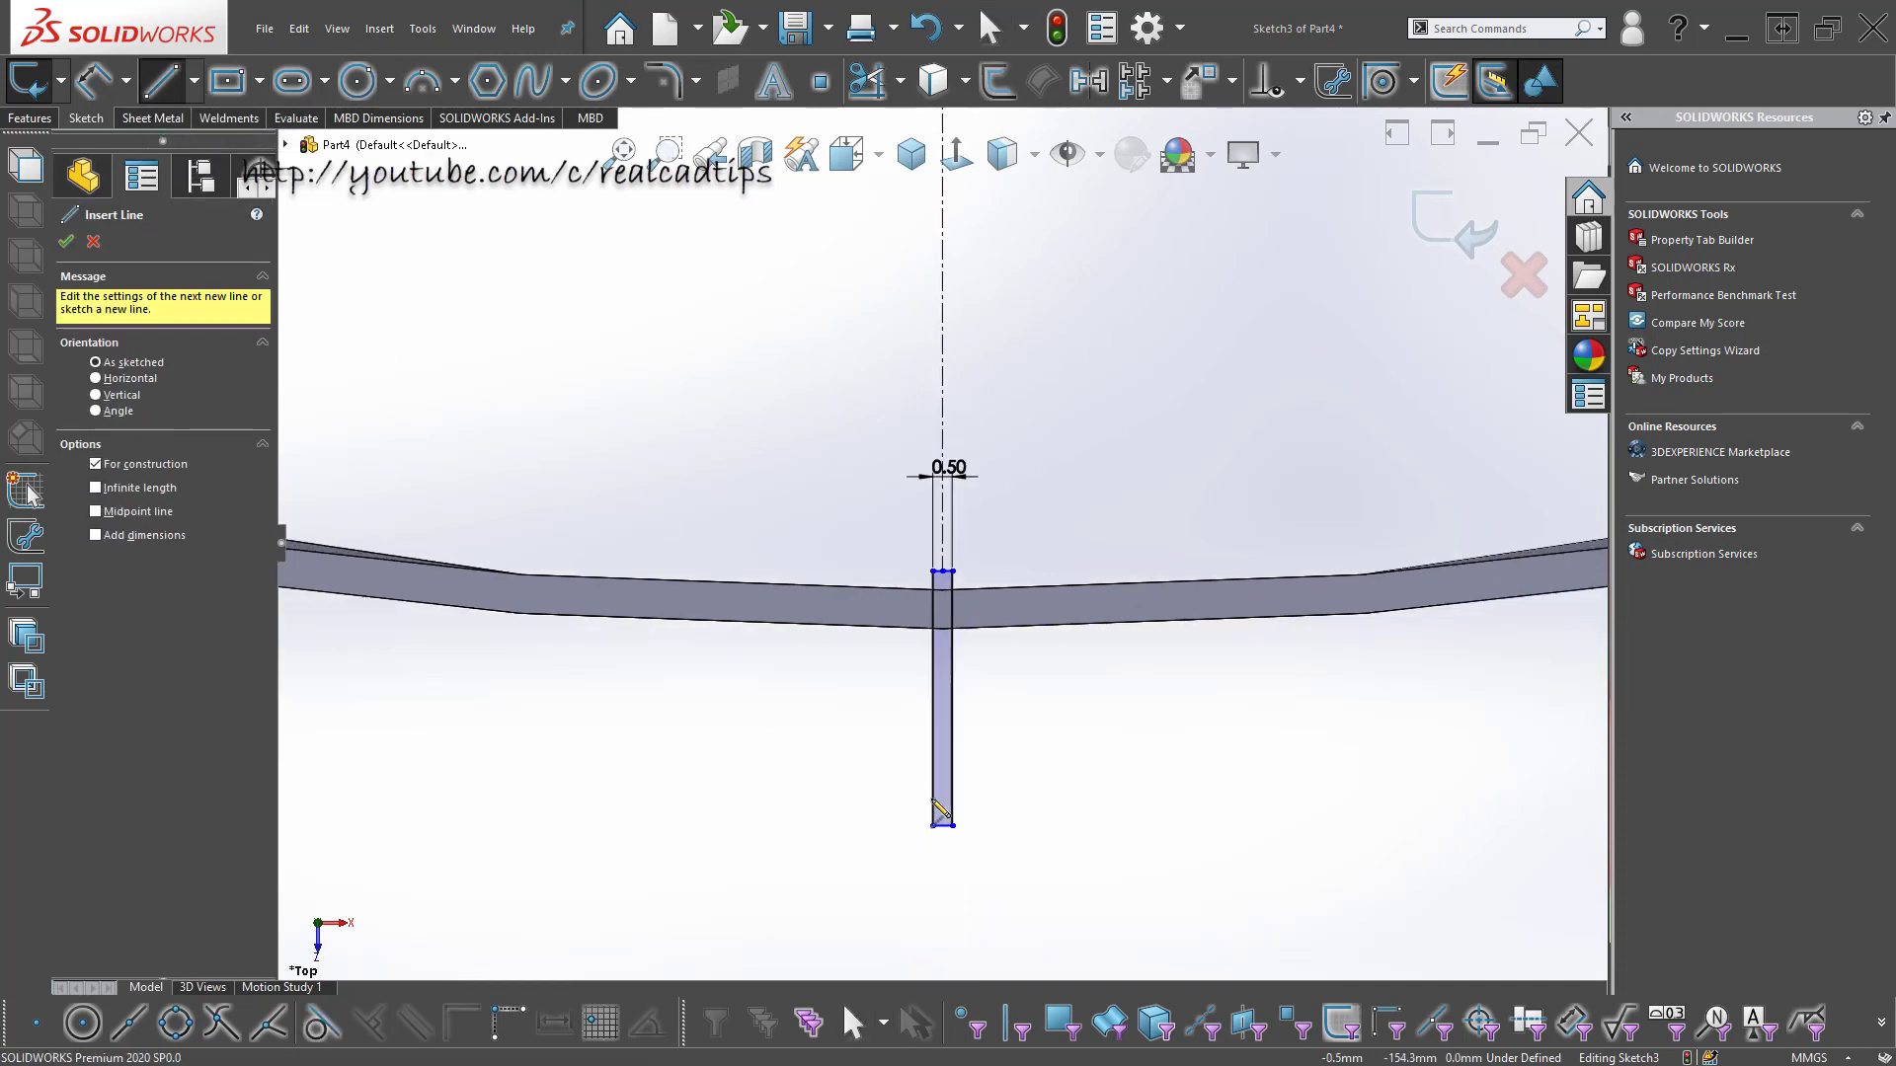
left_click(932, 699)
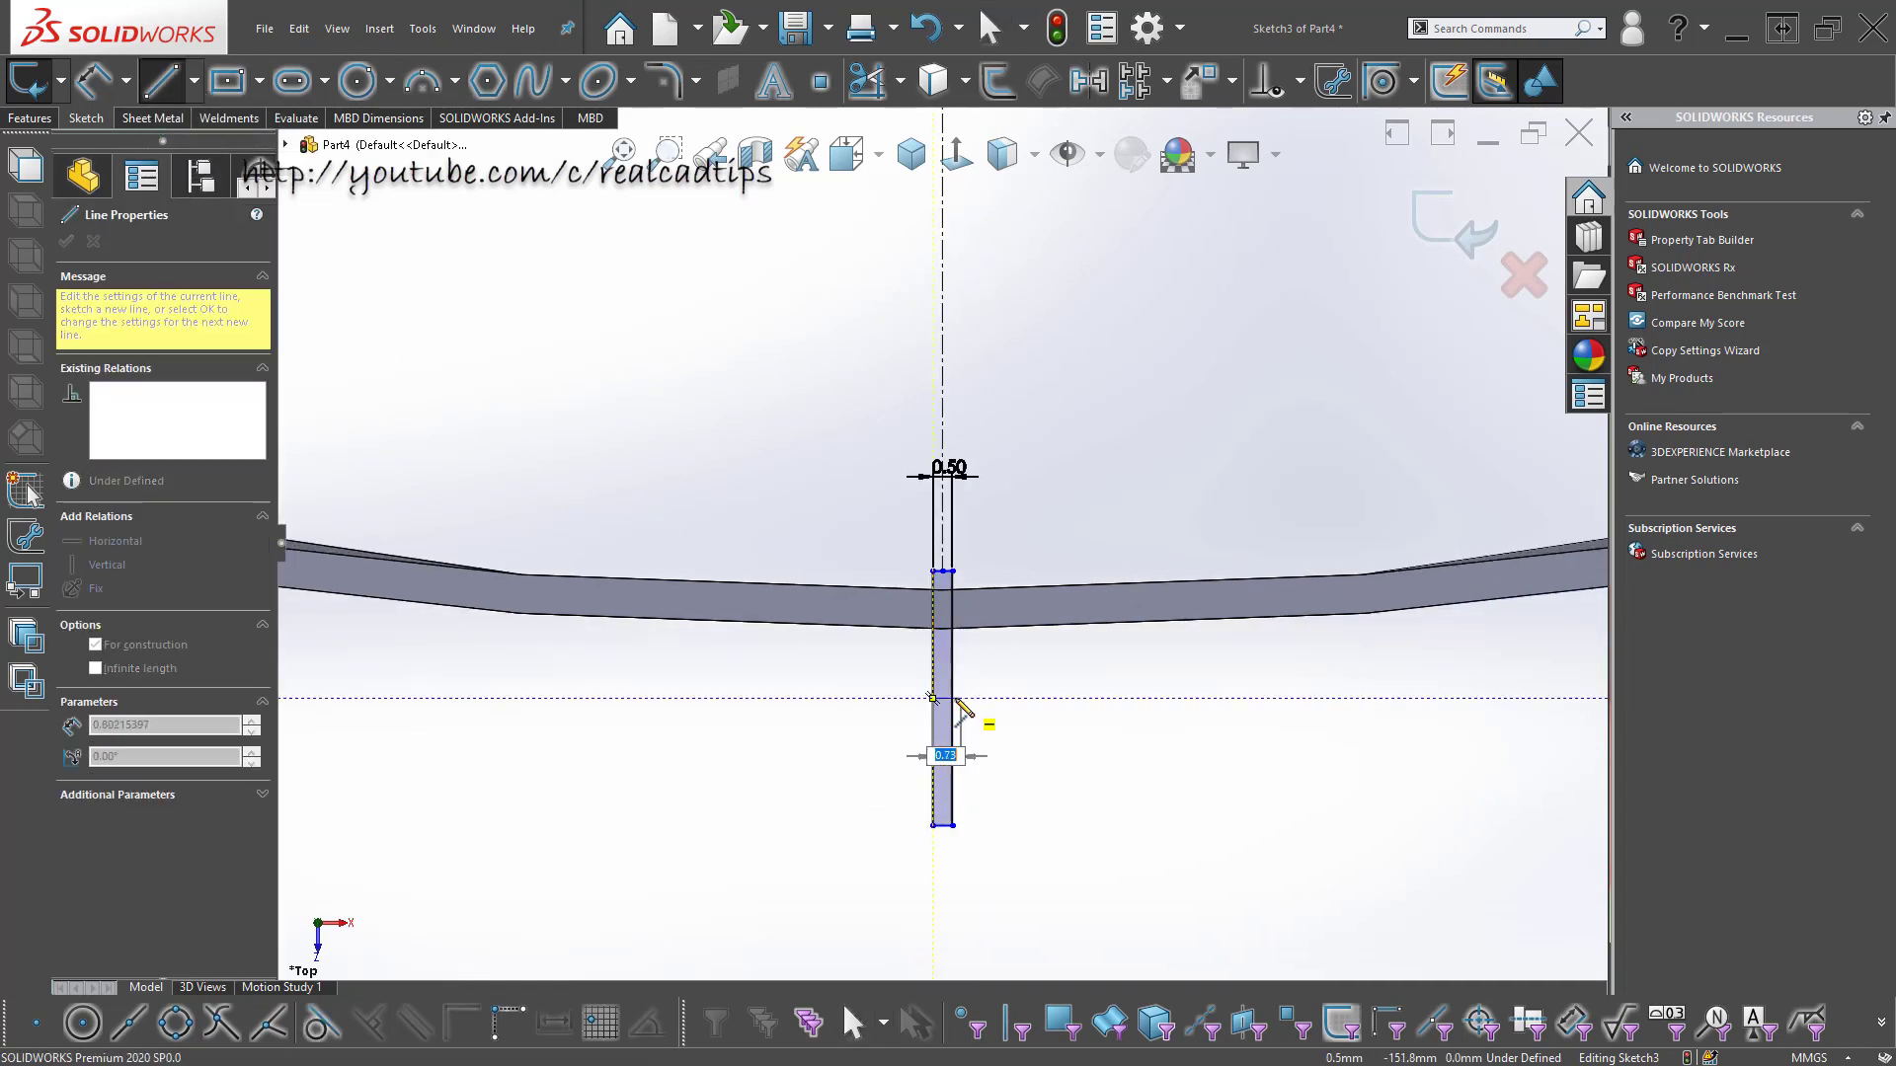
double_click(952, 698)
scroll(965, 655, "up", 3)
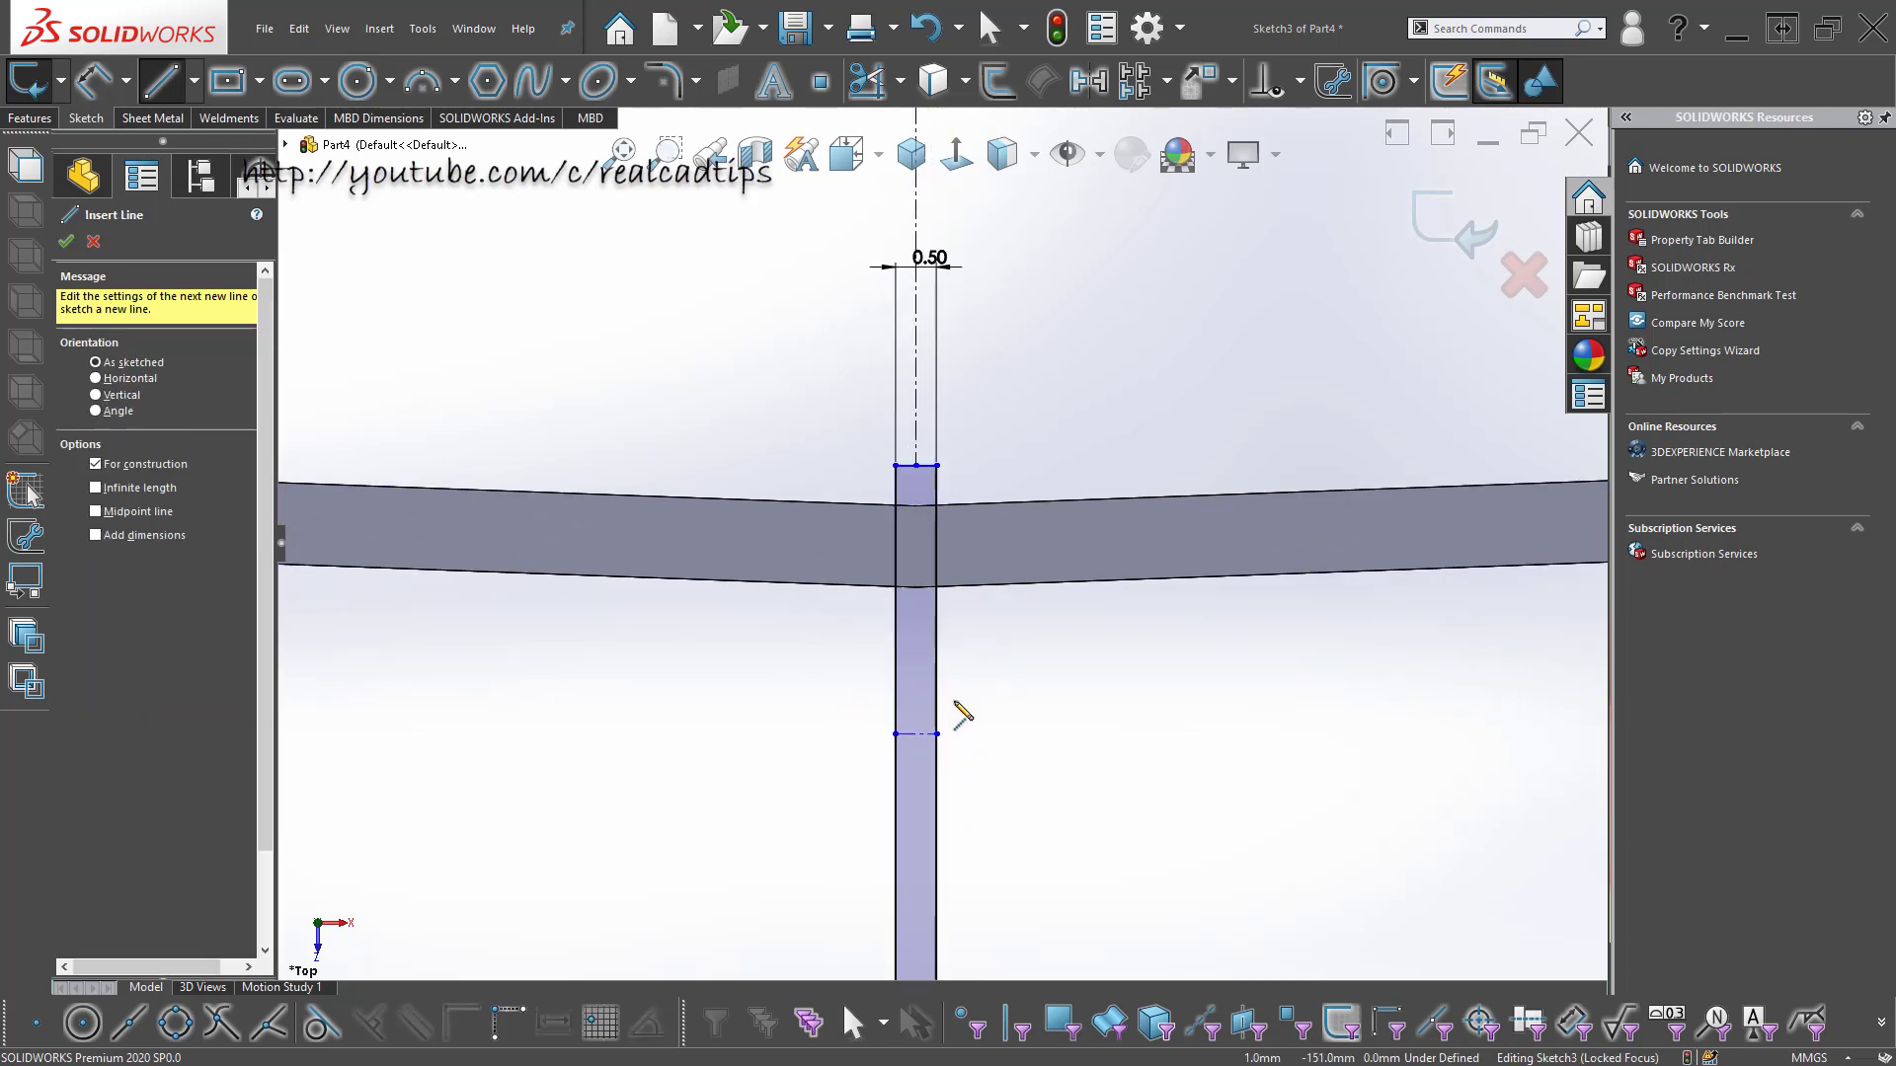
key("Escape")
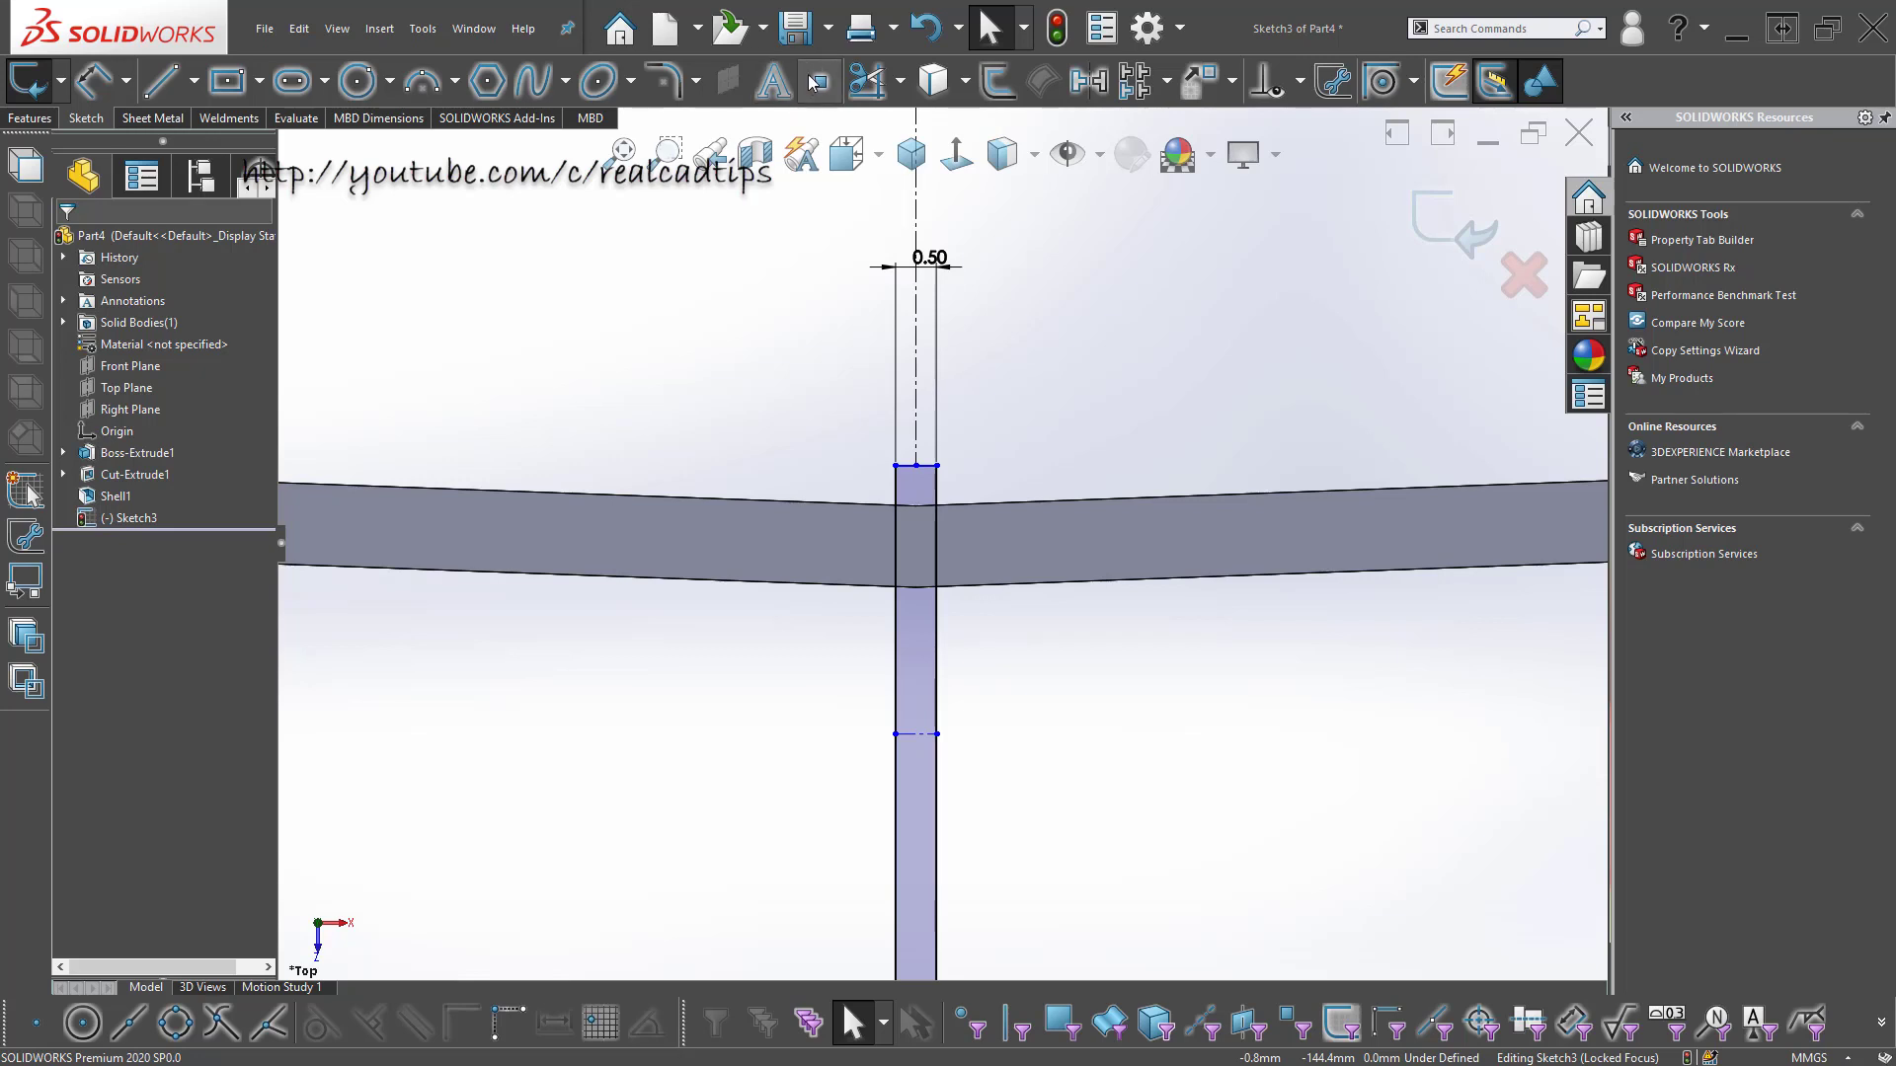
left_click(815, 91)
left_click(915, 588)
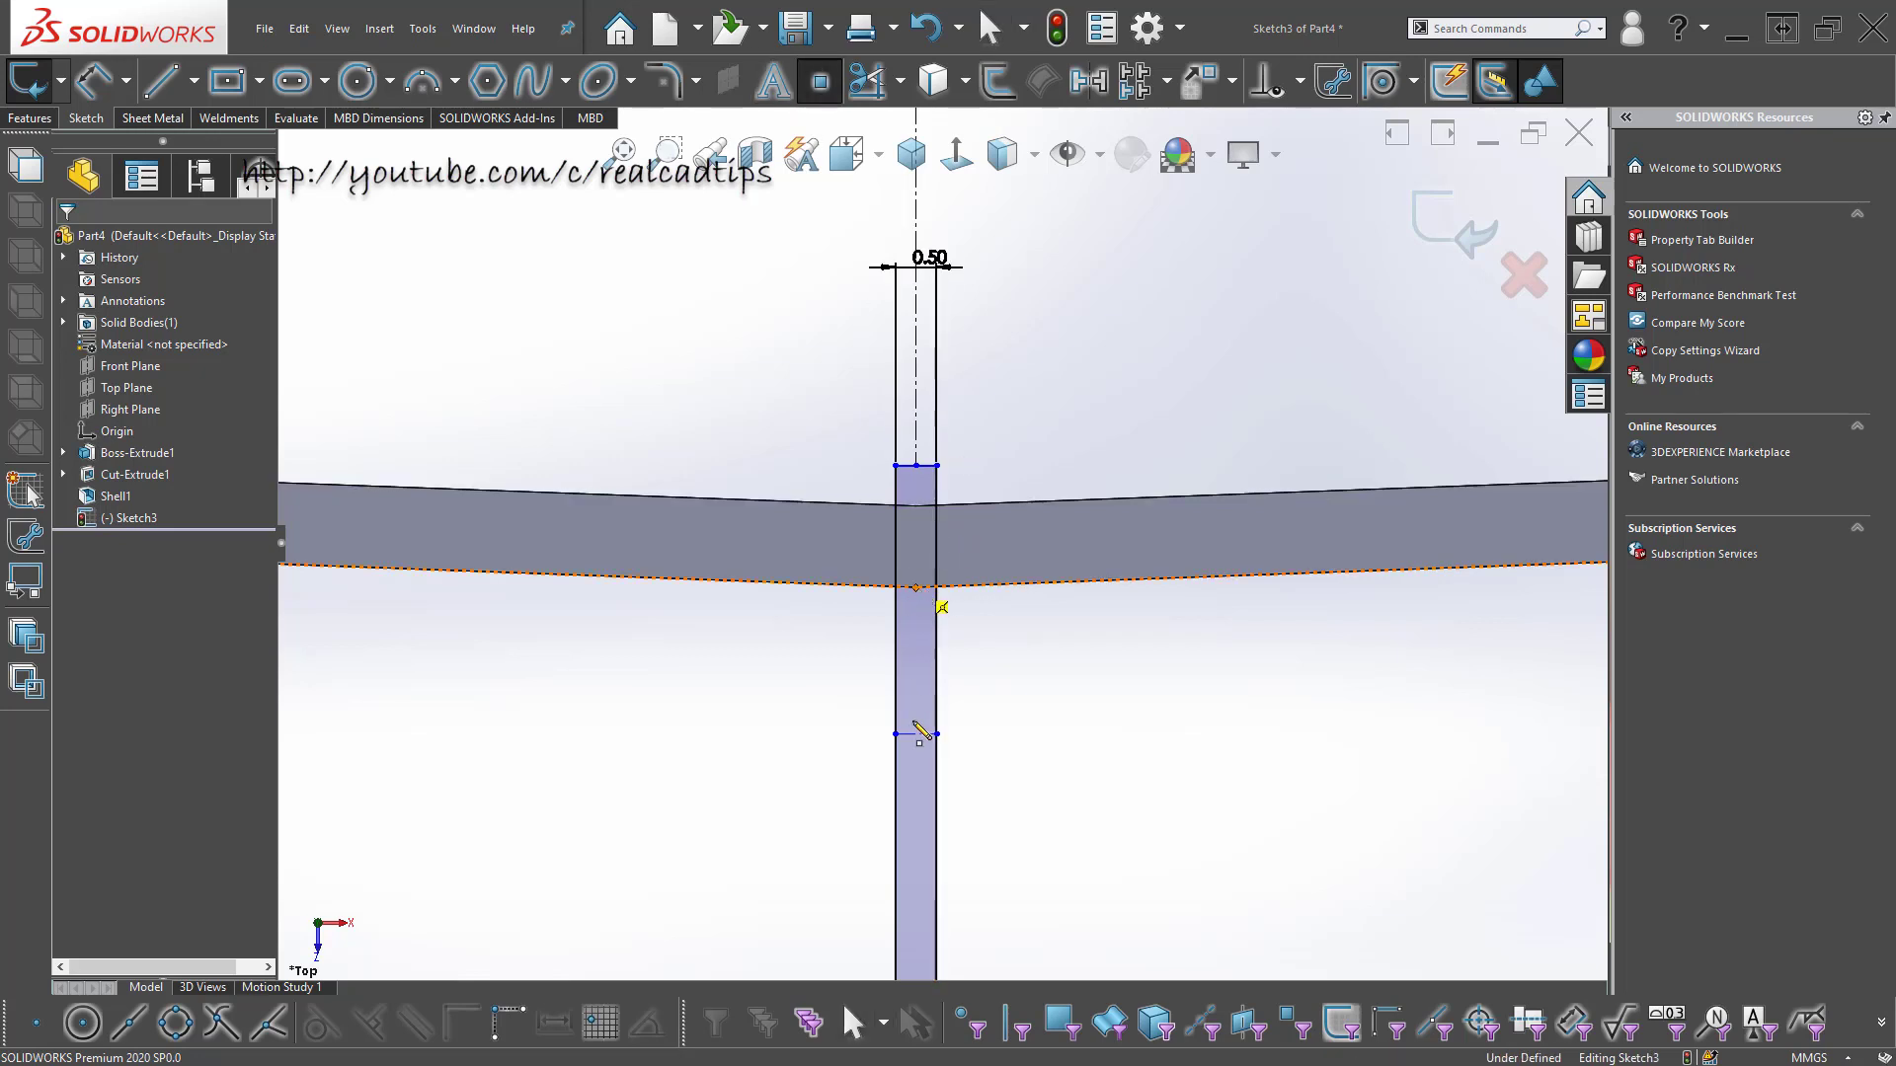
key("Escape")
left_click(916, 588)
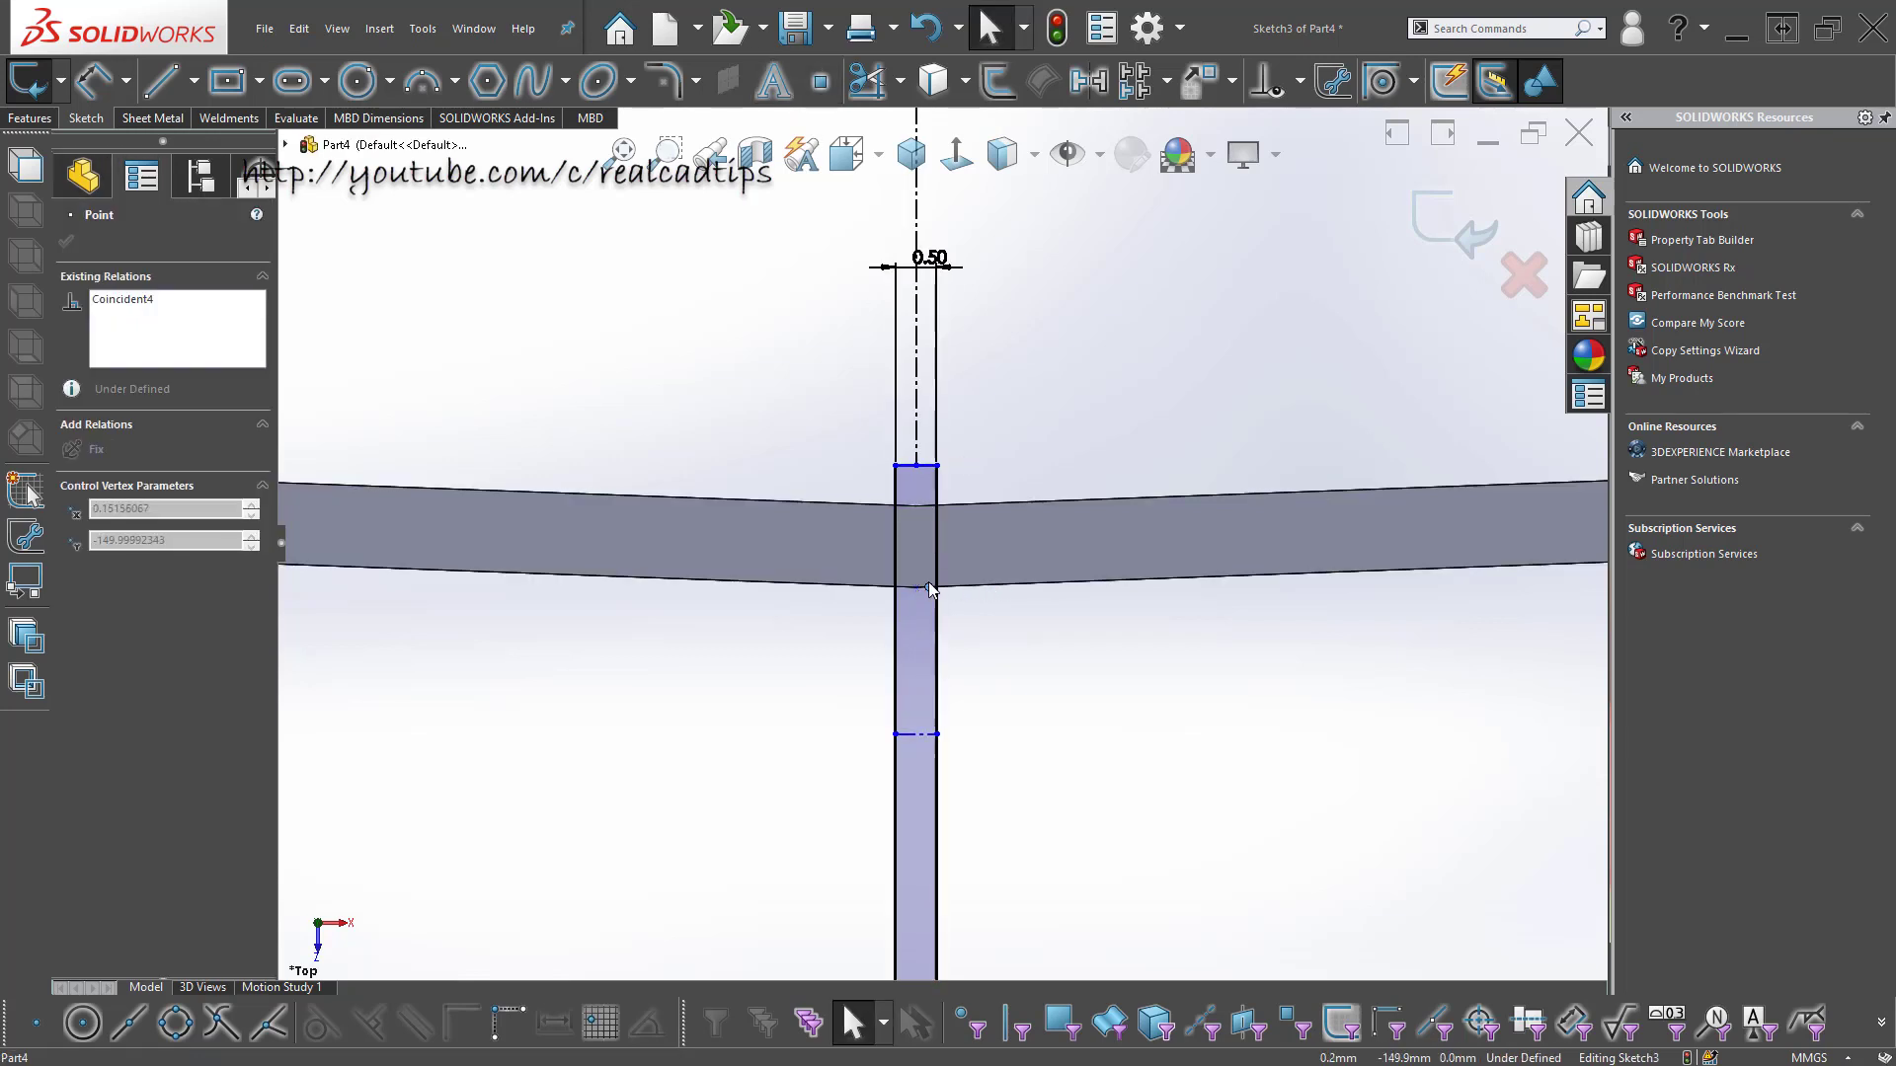
key("Escape")
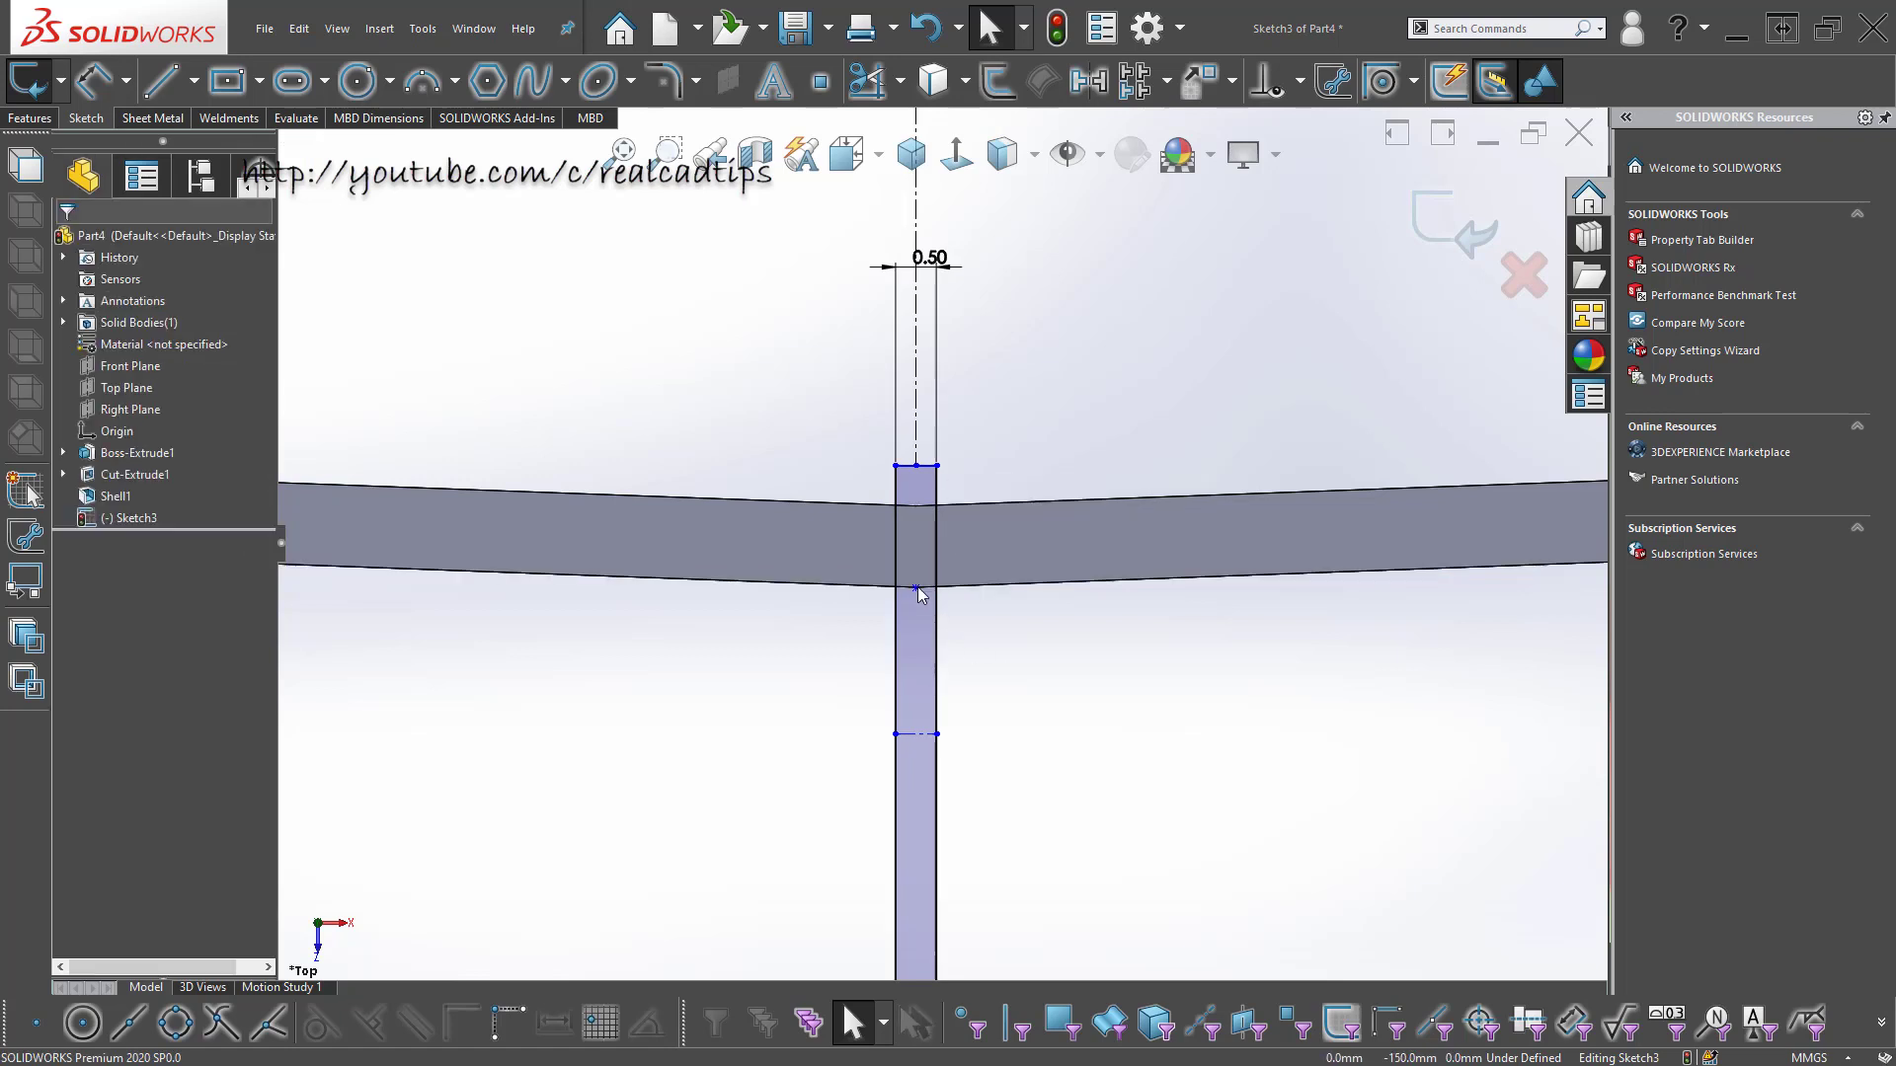
- Delete the two unneeded construction lines from the slot sketch
left_click(918, 733)
left_click(921, 734, "ctrl")
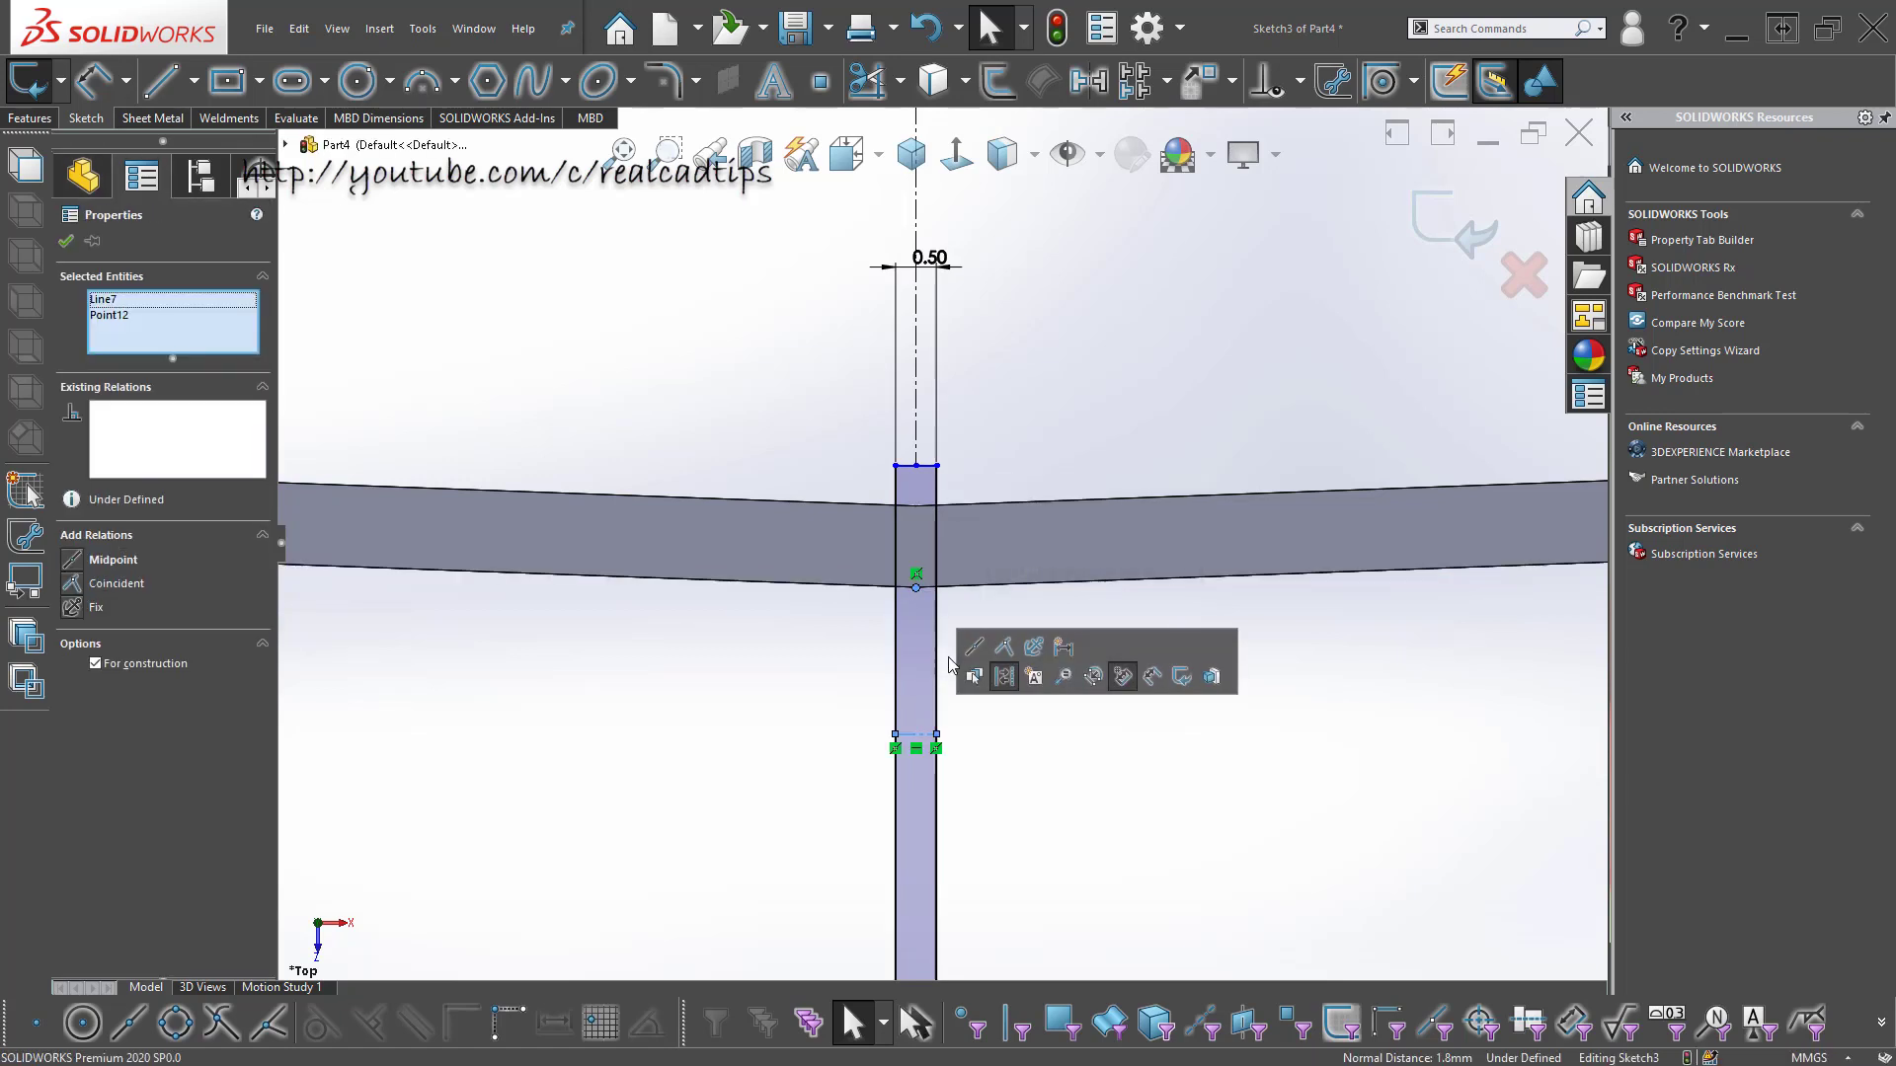
key("Delete")
scroll(977, 632, "down", 3)
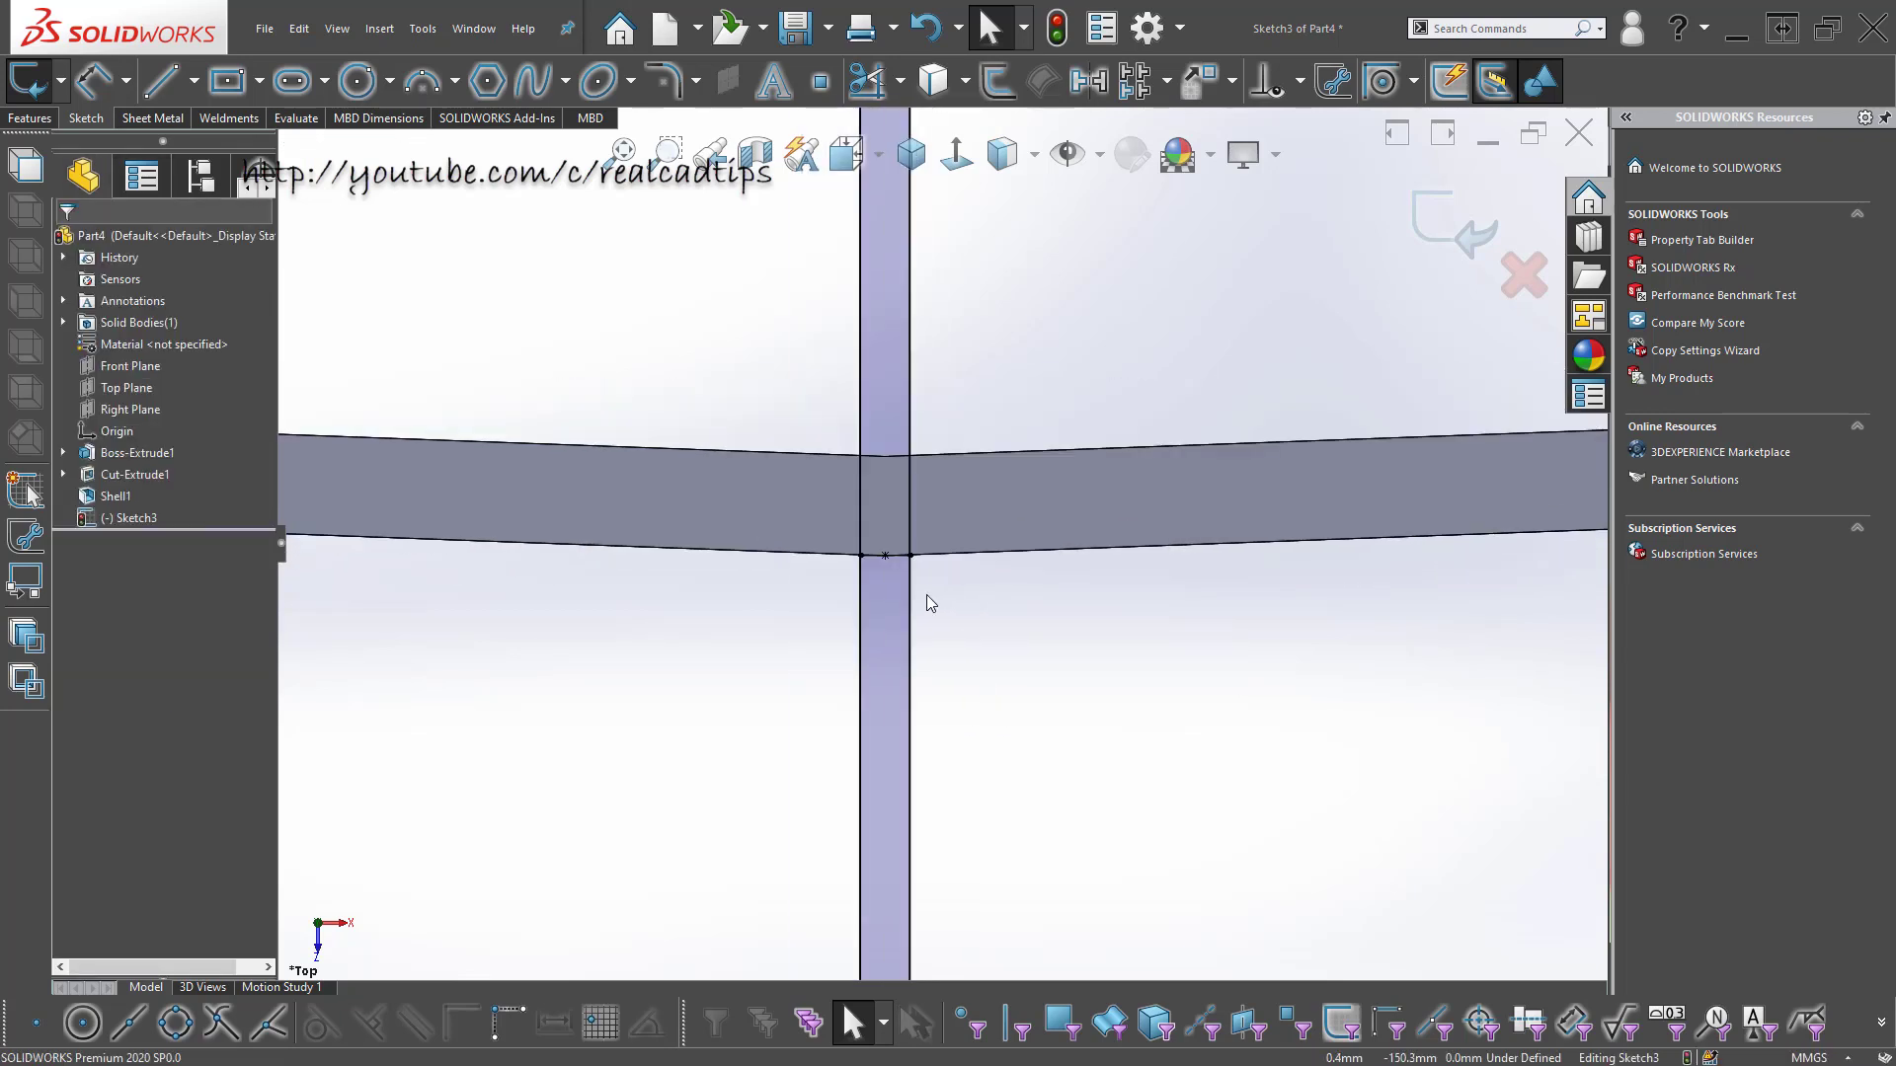
scroll(926, 594, "up", 4)
- Dimension the slot's length to 10.00, then return to an isometric, fitted view
key("d")
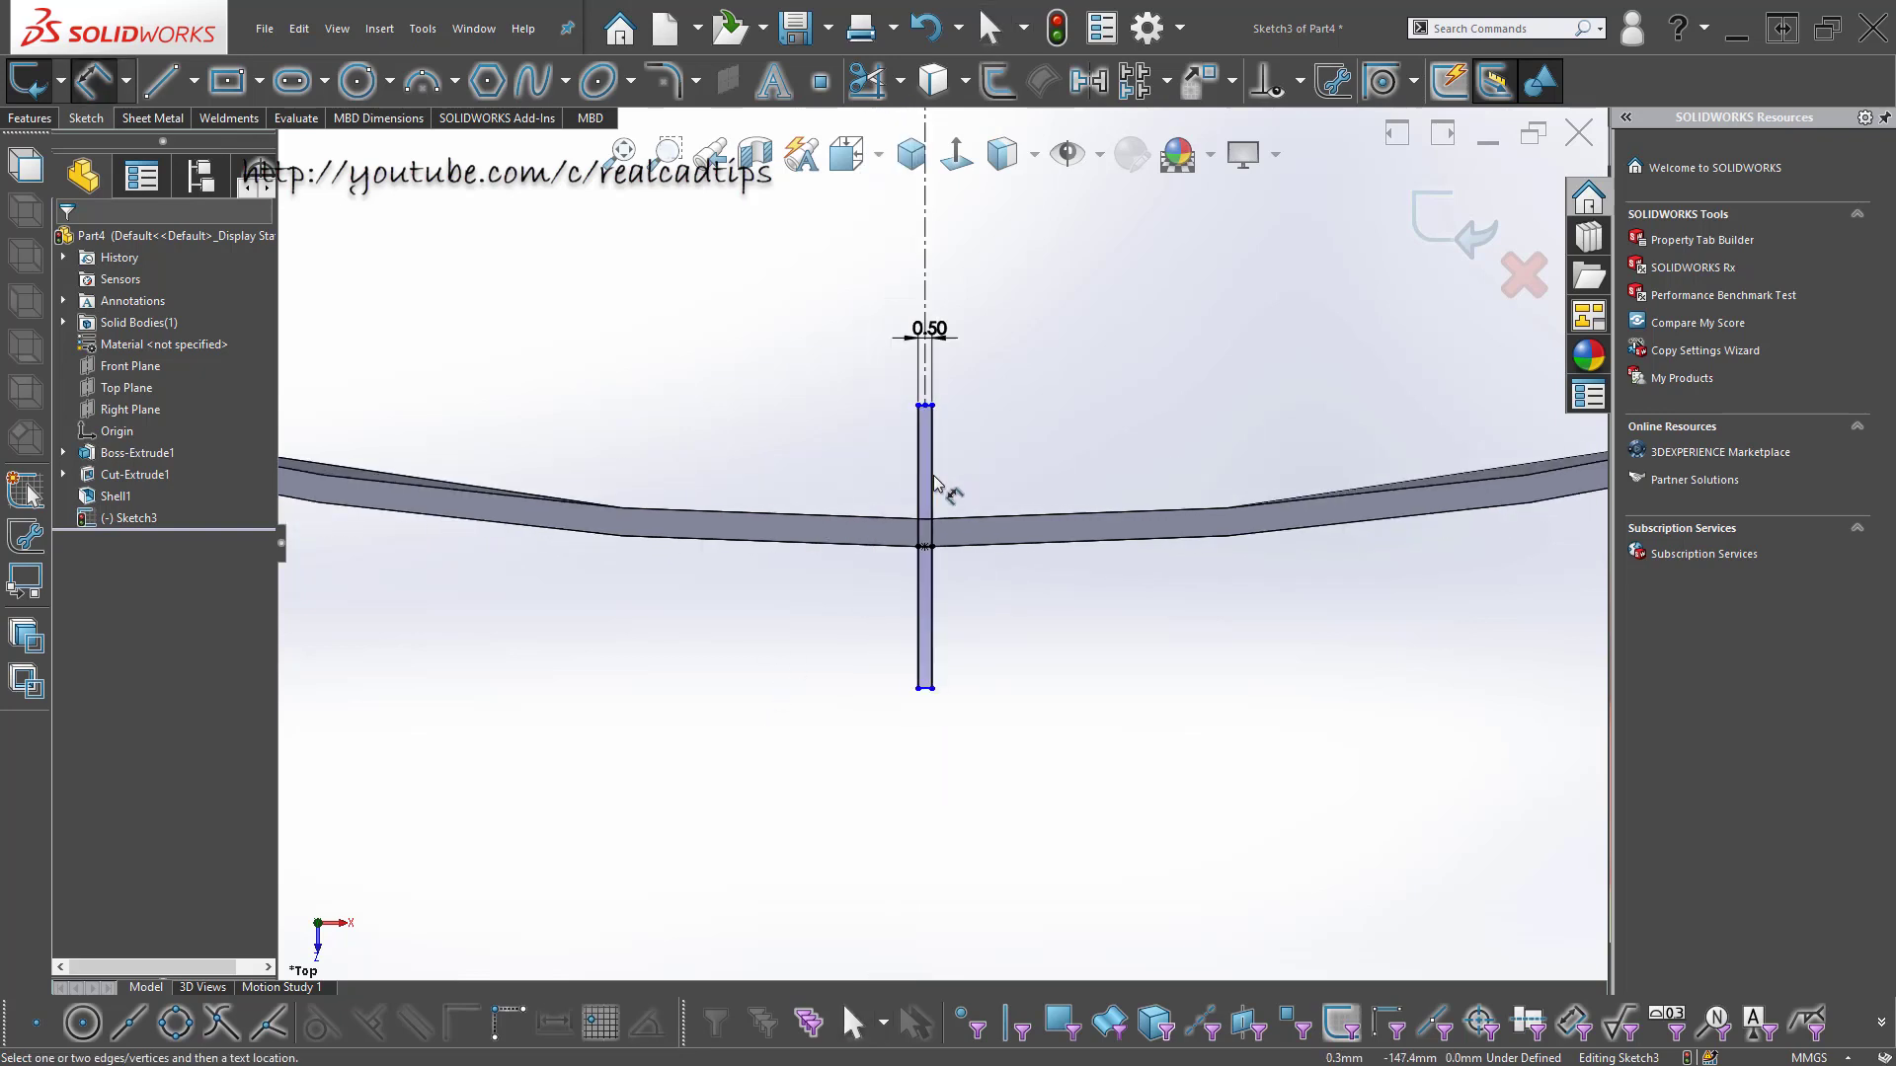
scroll(946, 487, "down", 2)
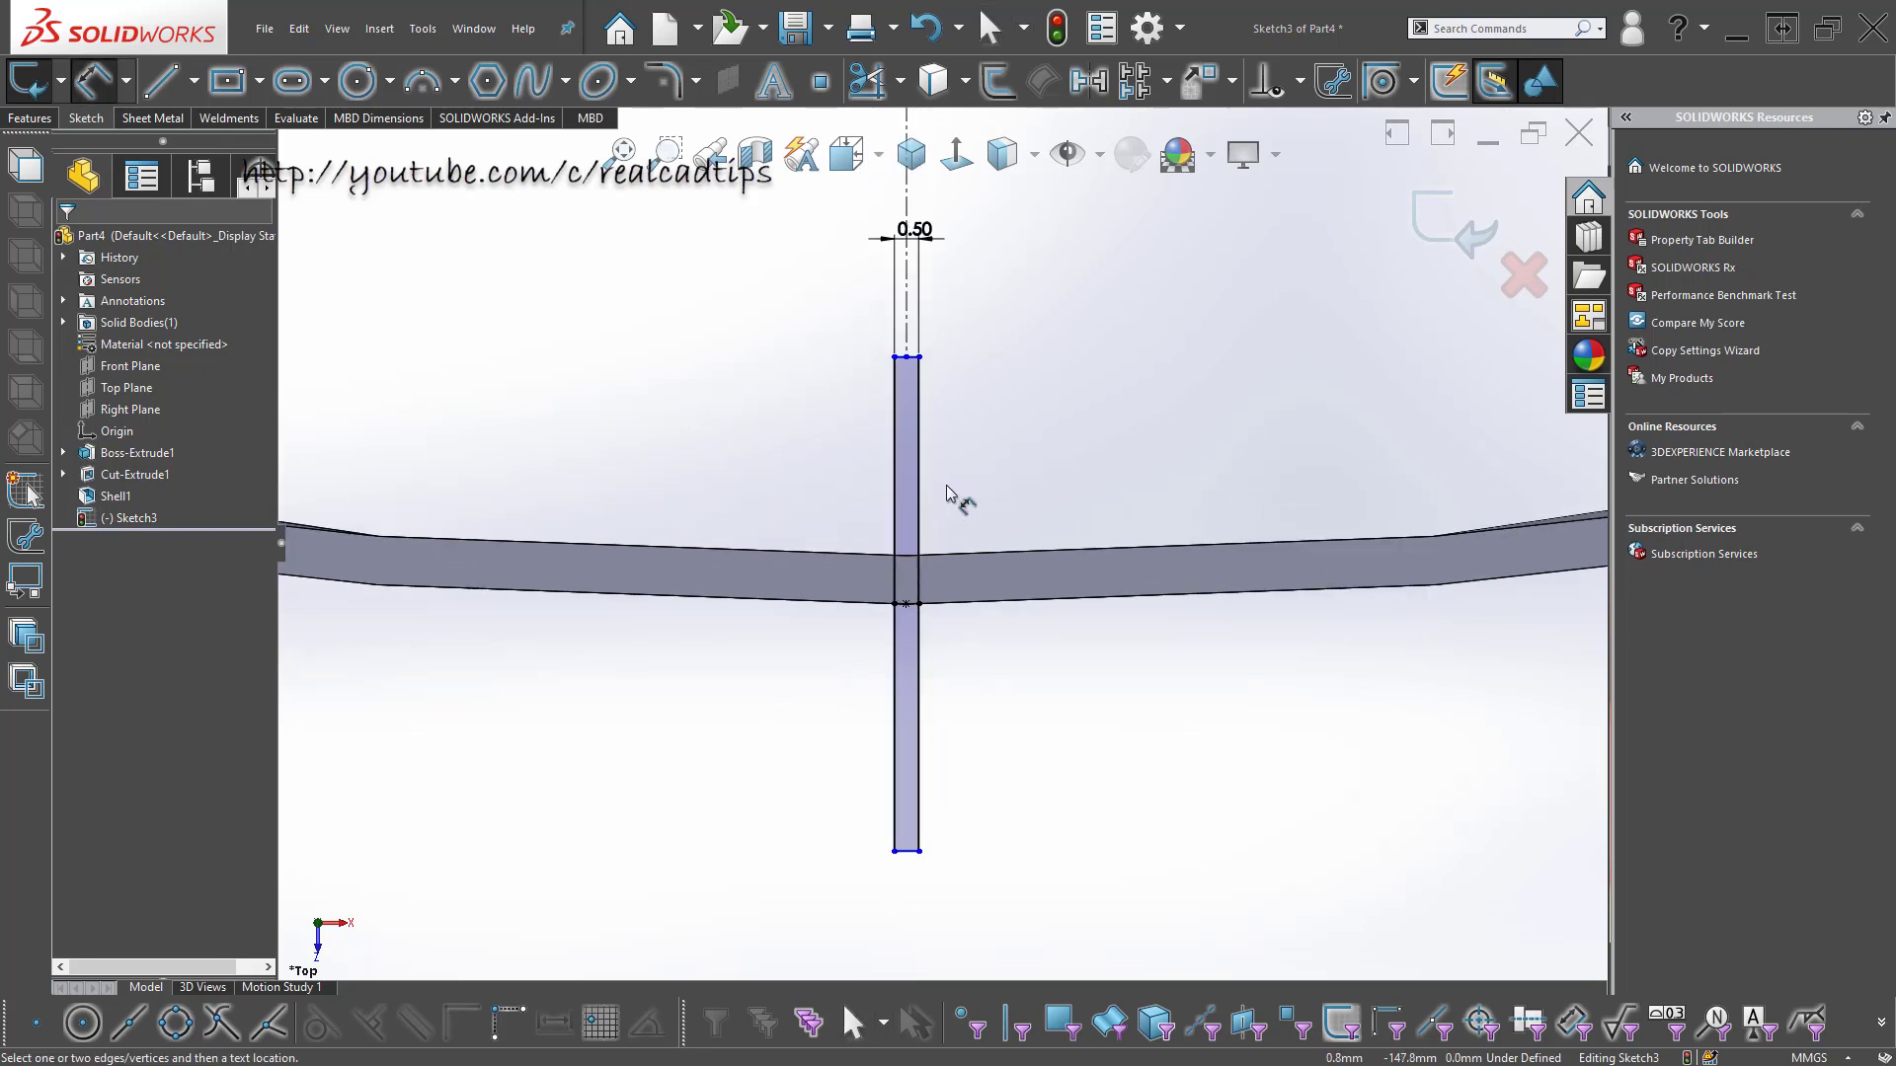
left_click(913, 433)
left_click(1046, 468)
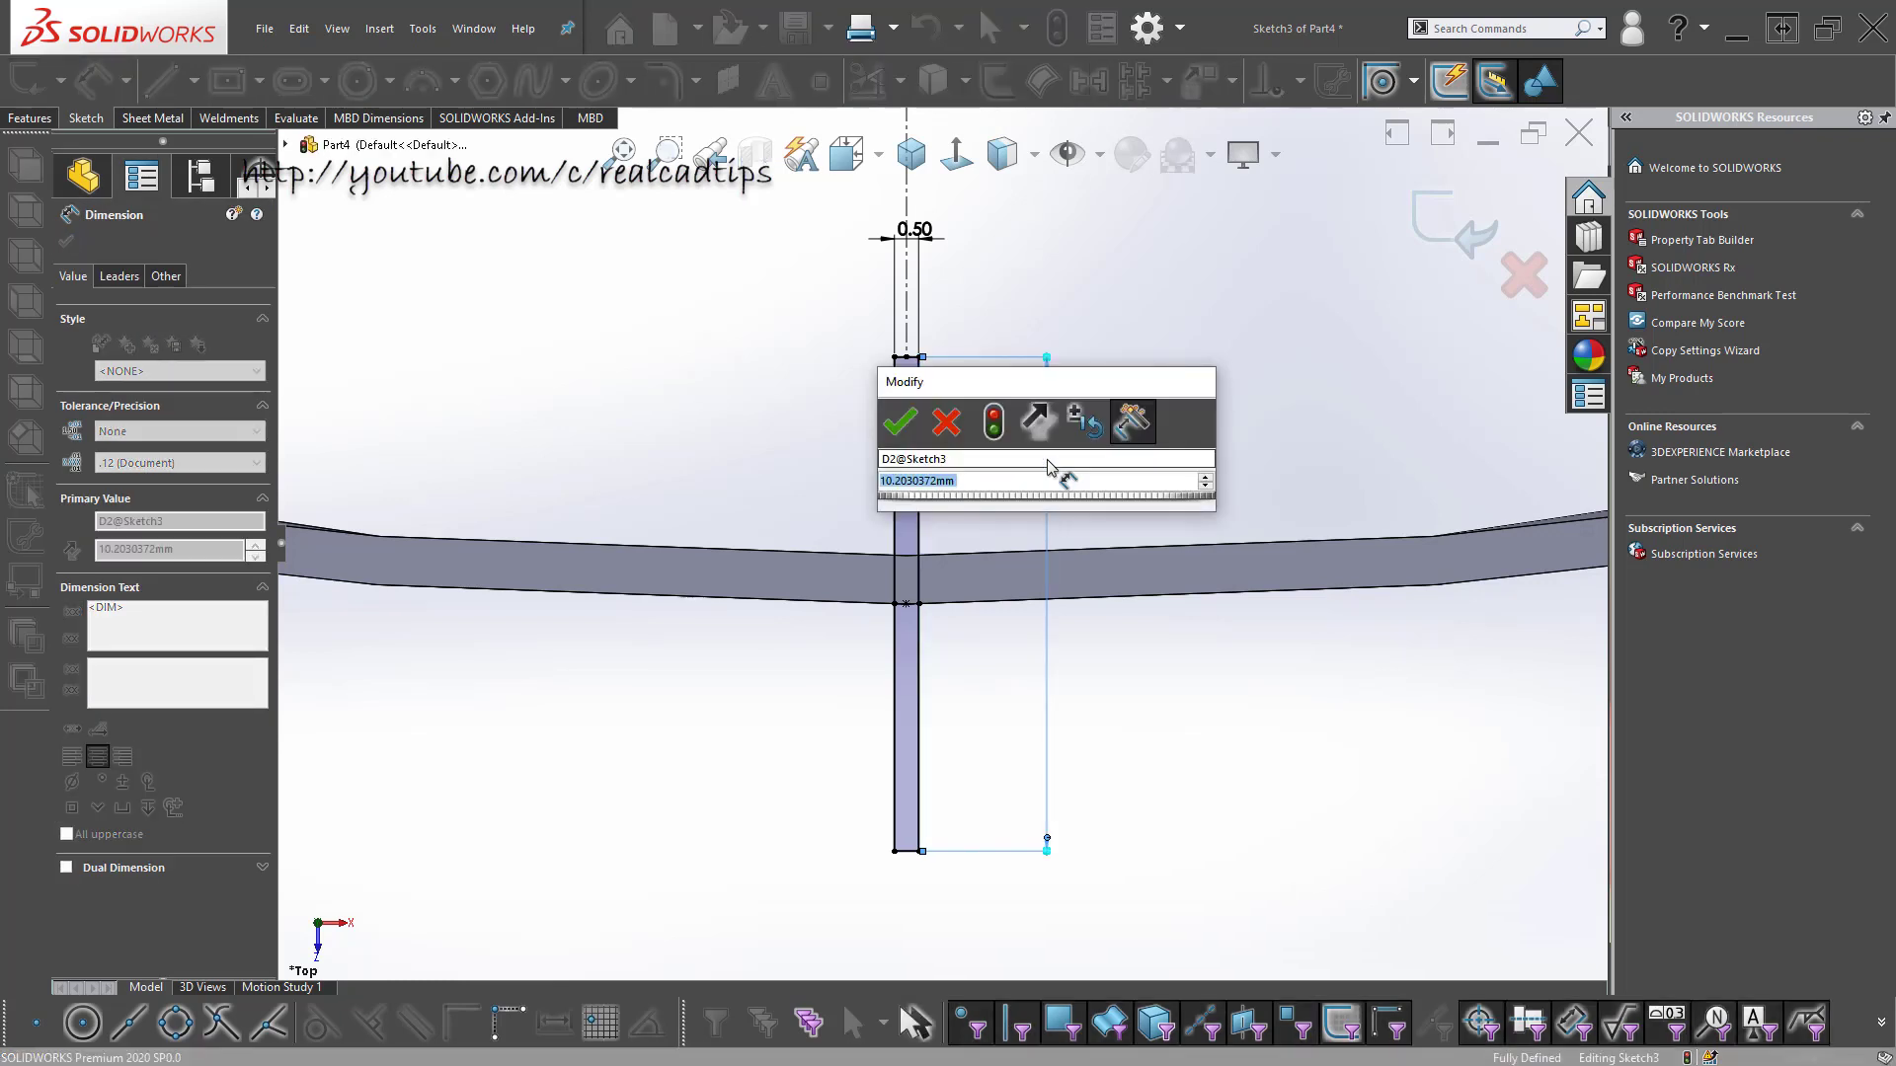
type("10")
key("Return")
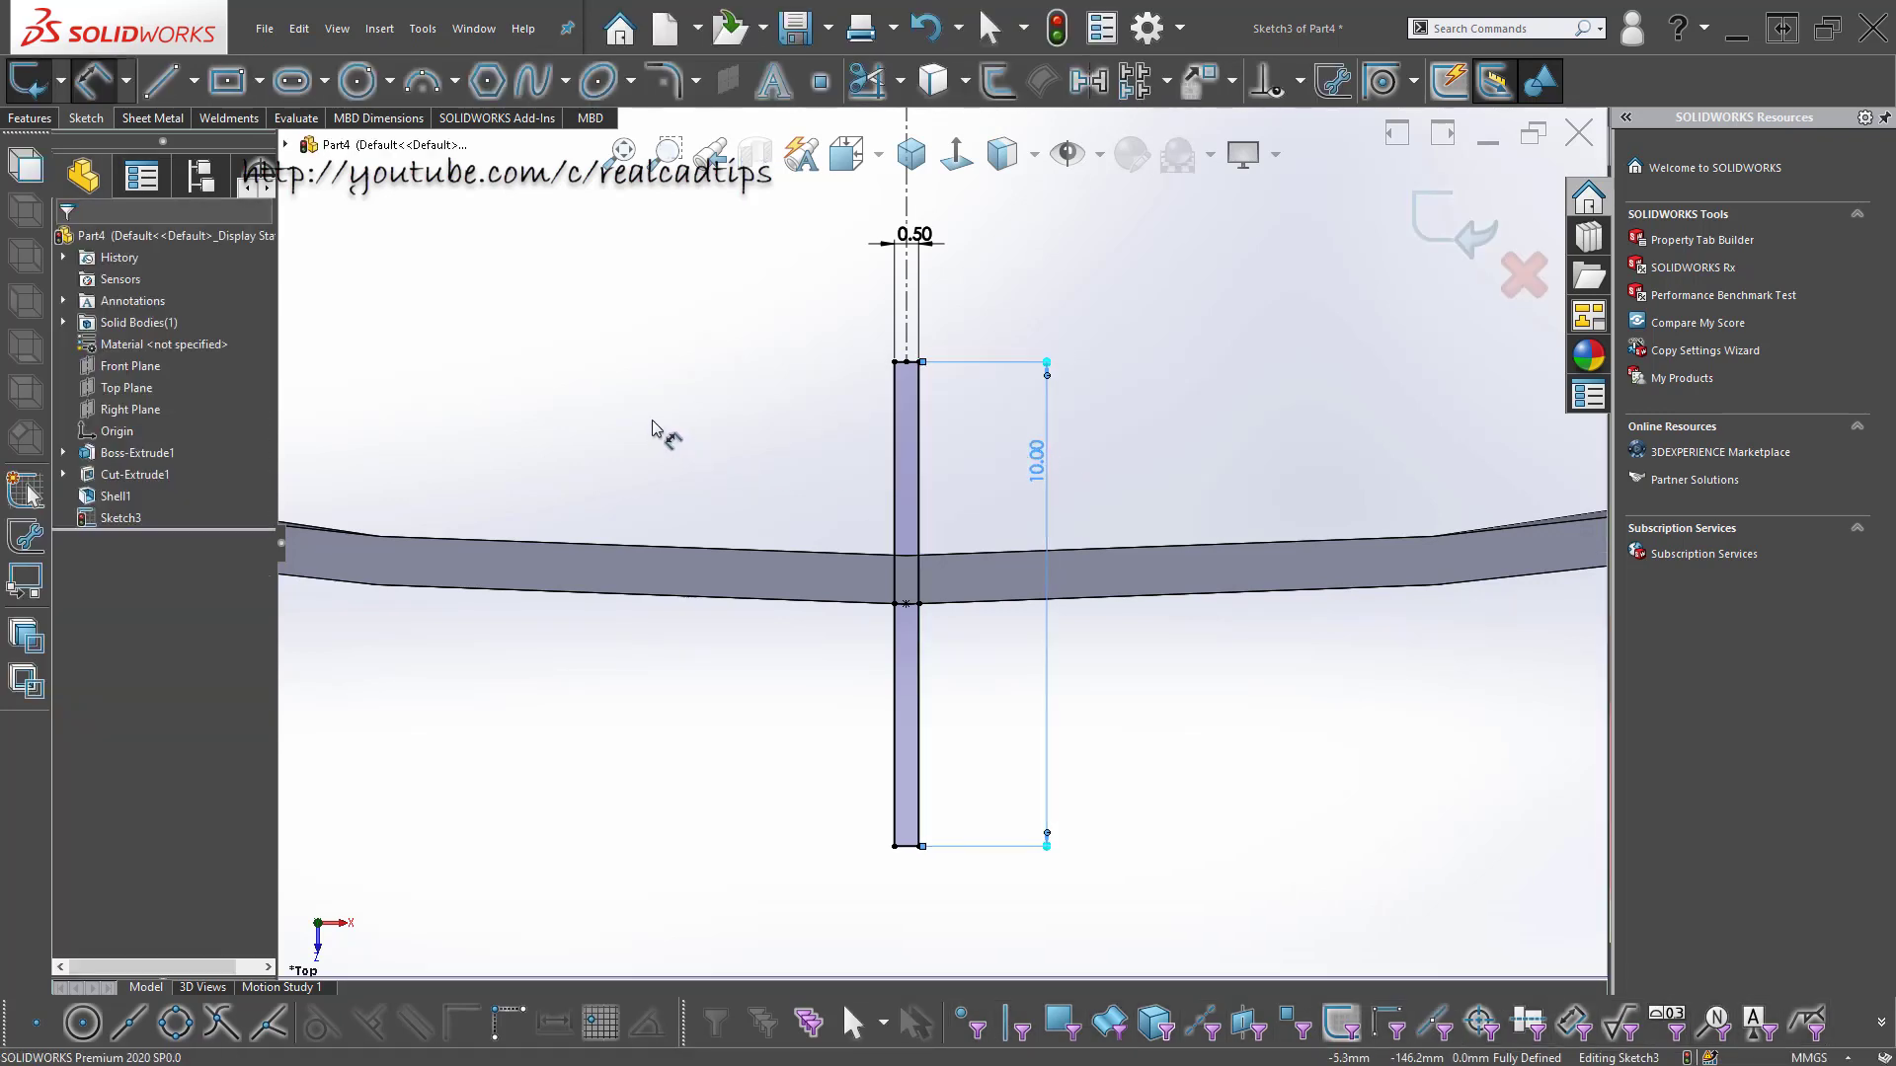
key("f")
key("Escape")
left_click(910, 153)
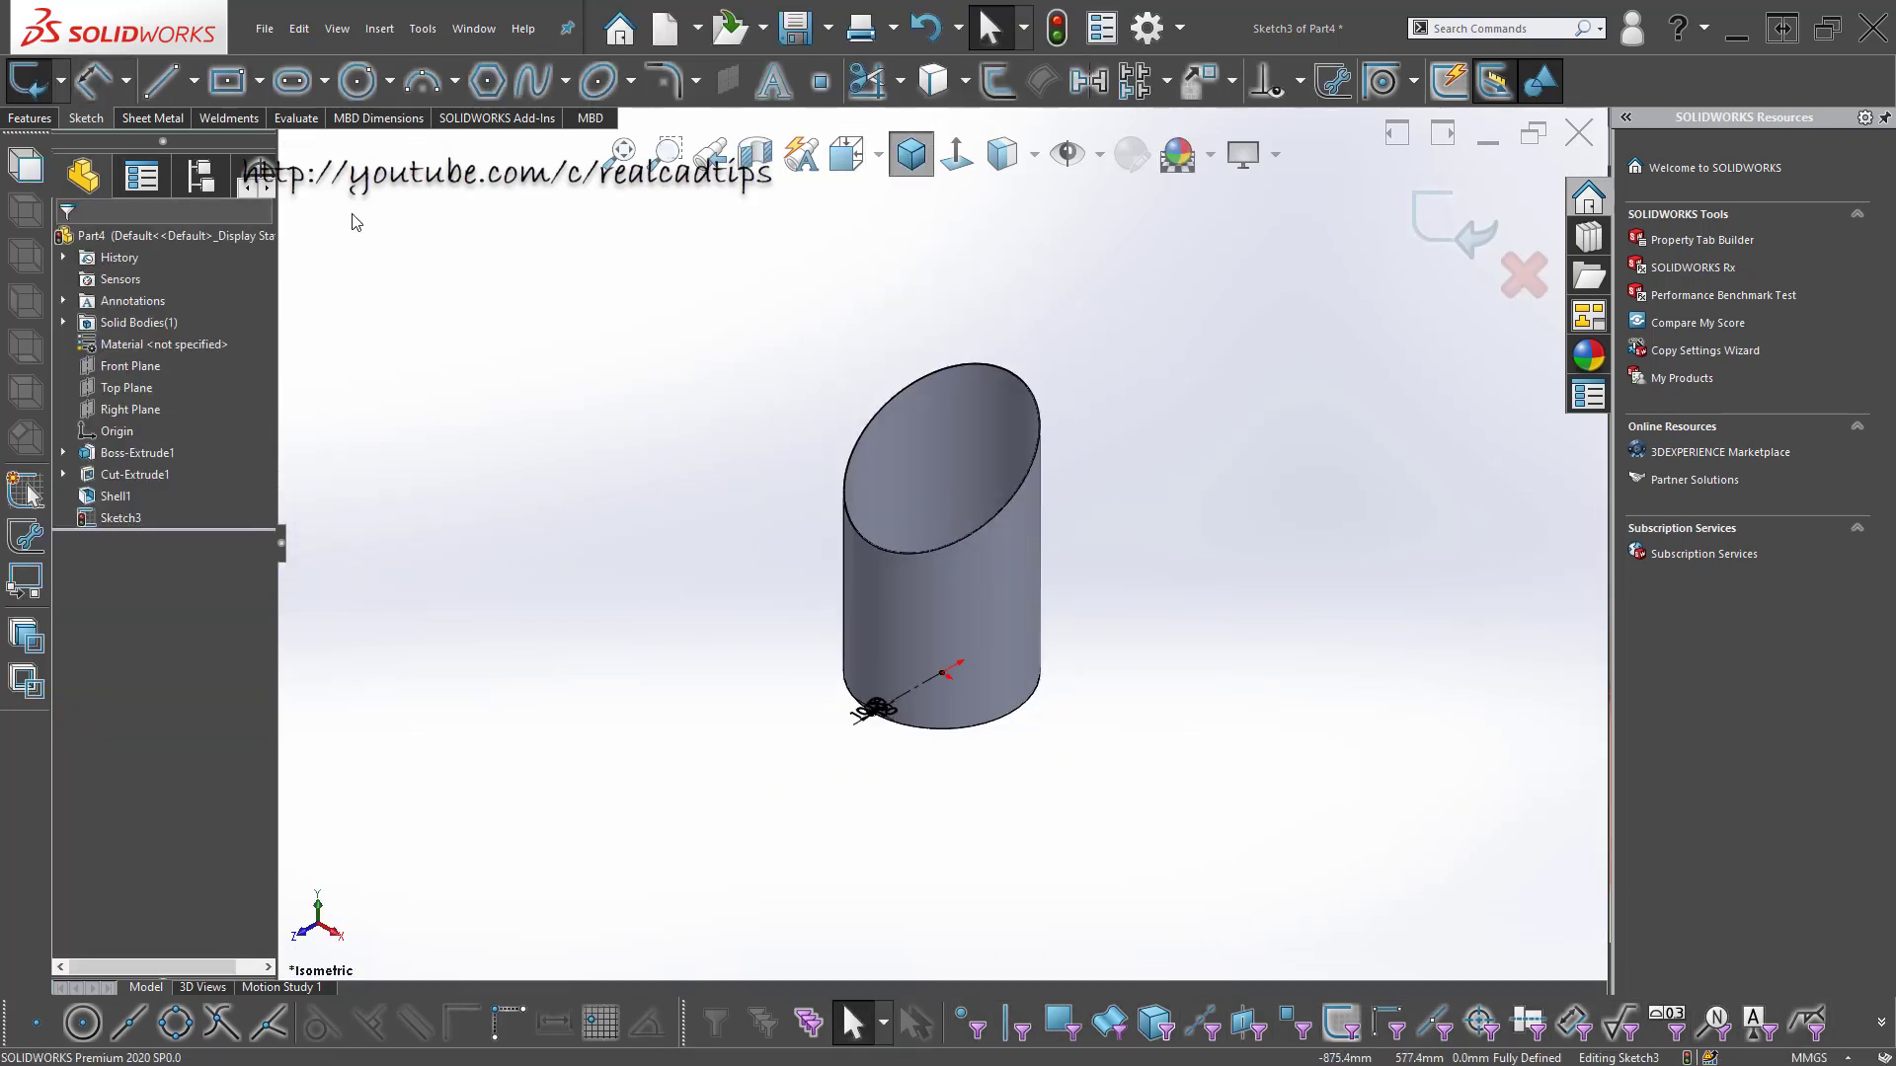
- Extrude-cut the slot sketch in reversed direction, Through All, creating Cut-Extrude2
left_click(52, 124)
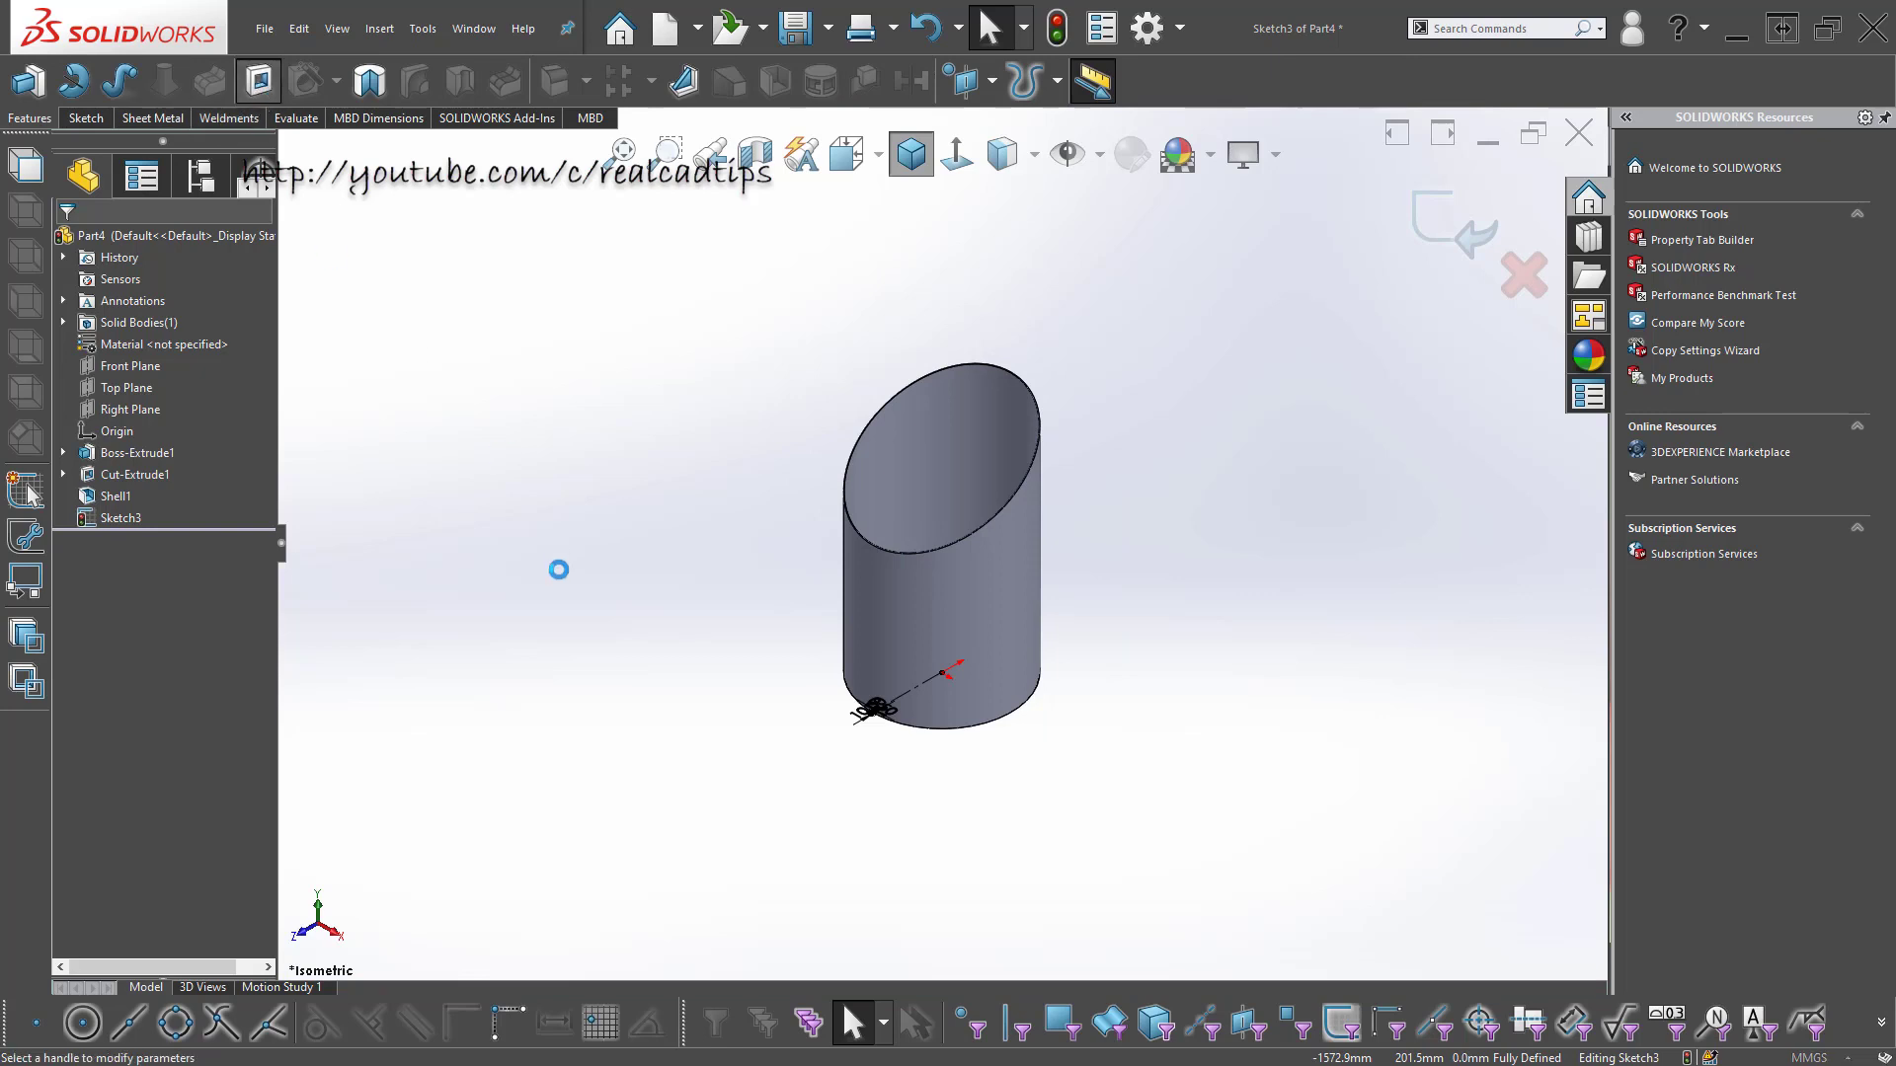
left_click(73, 360)
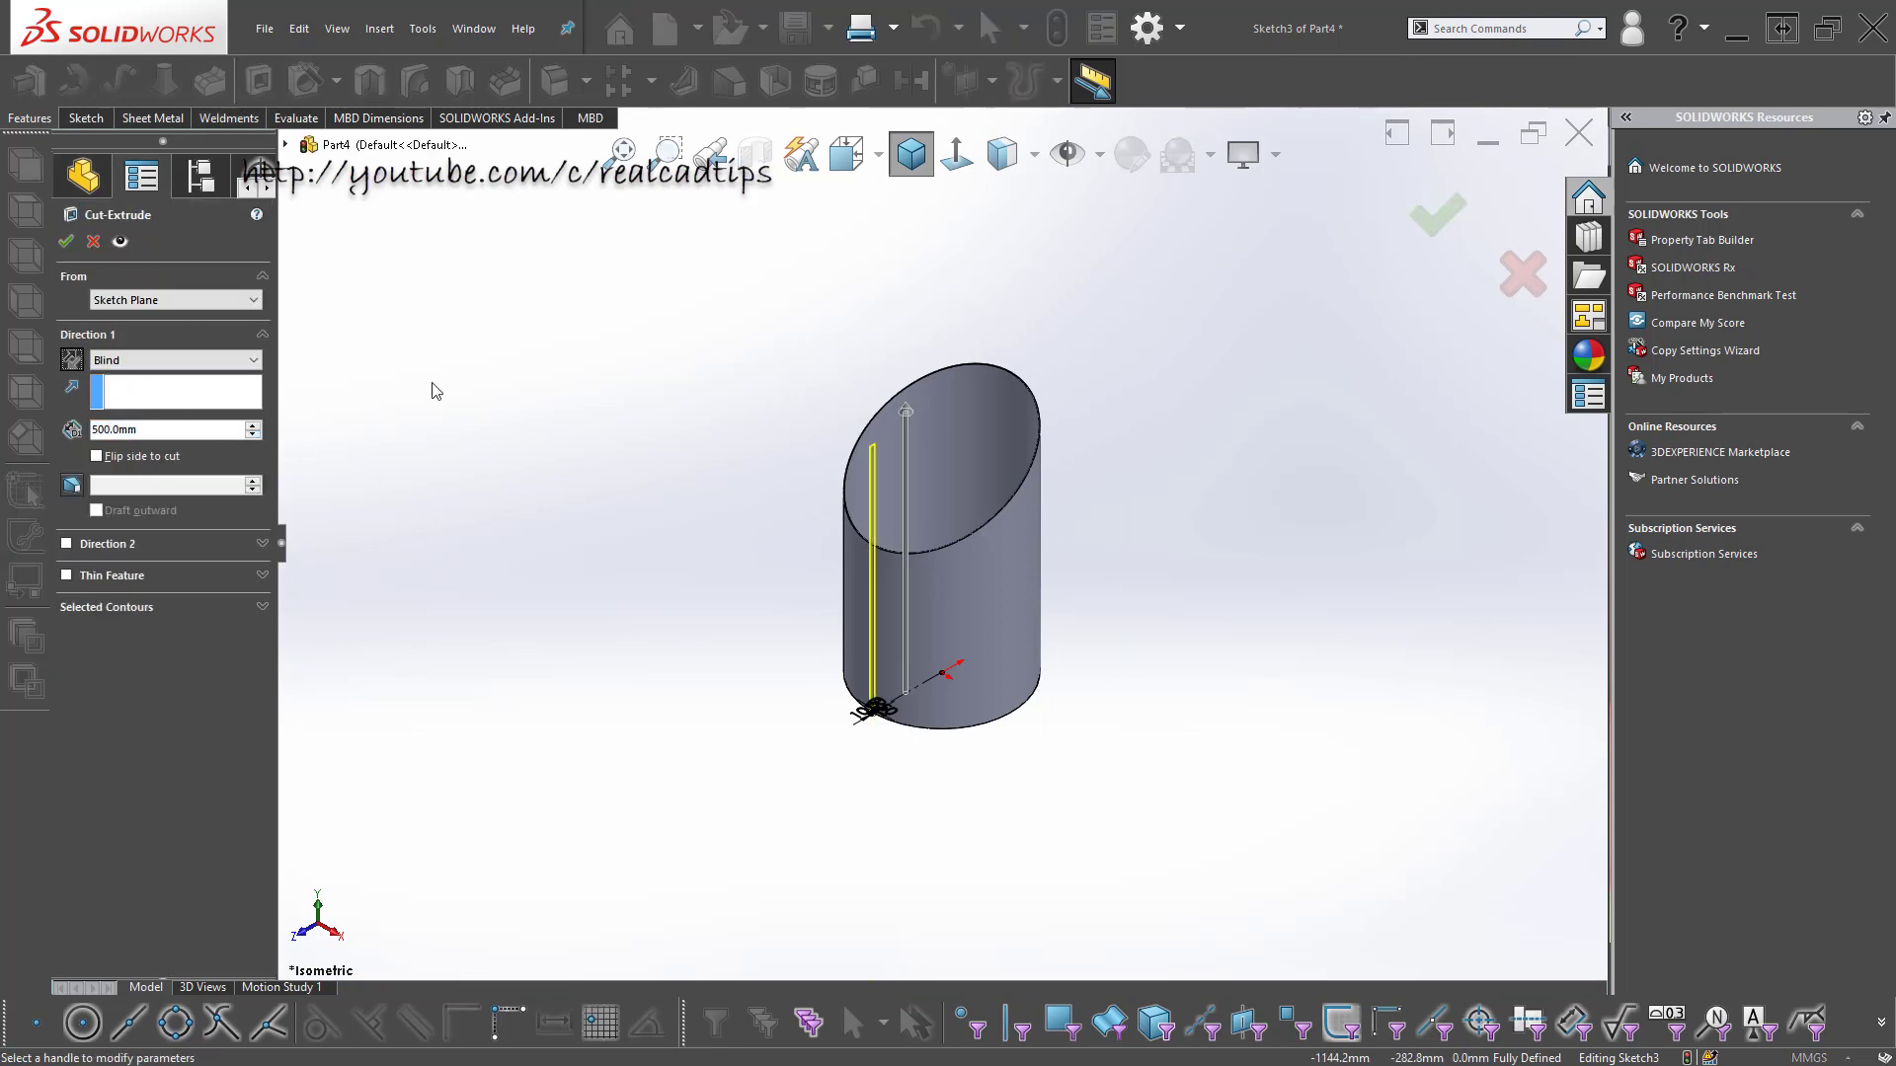
left_click(247, 360)
left_click(188, 387)
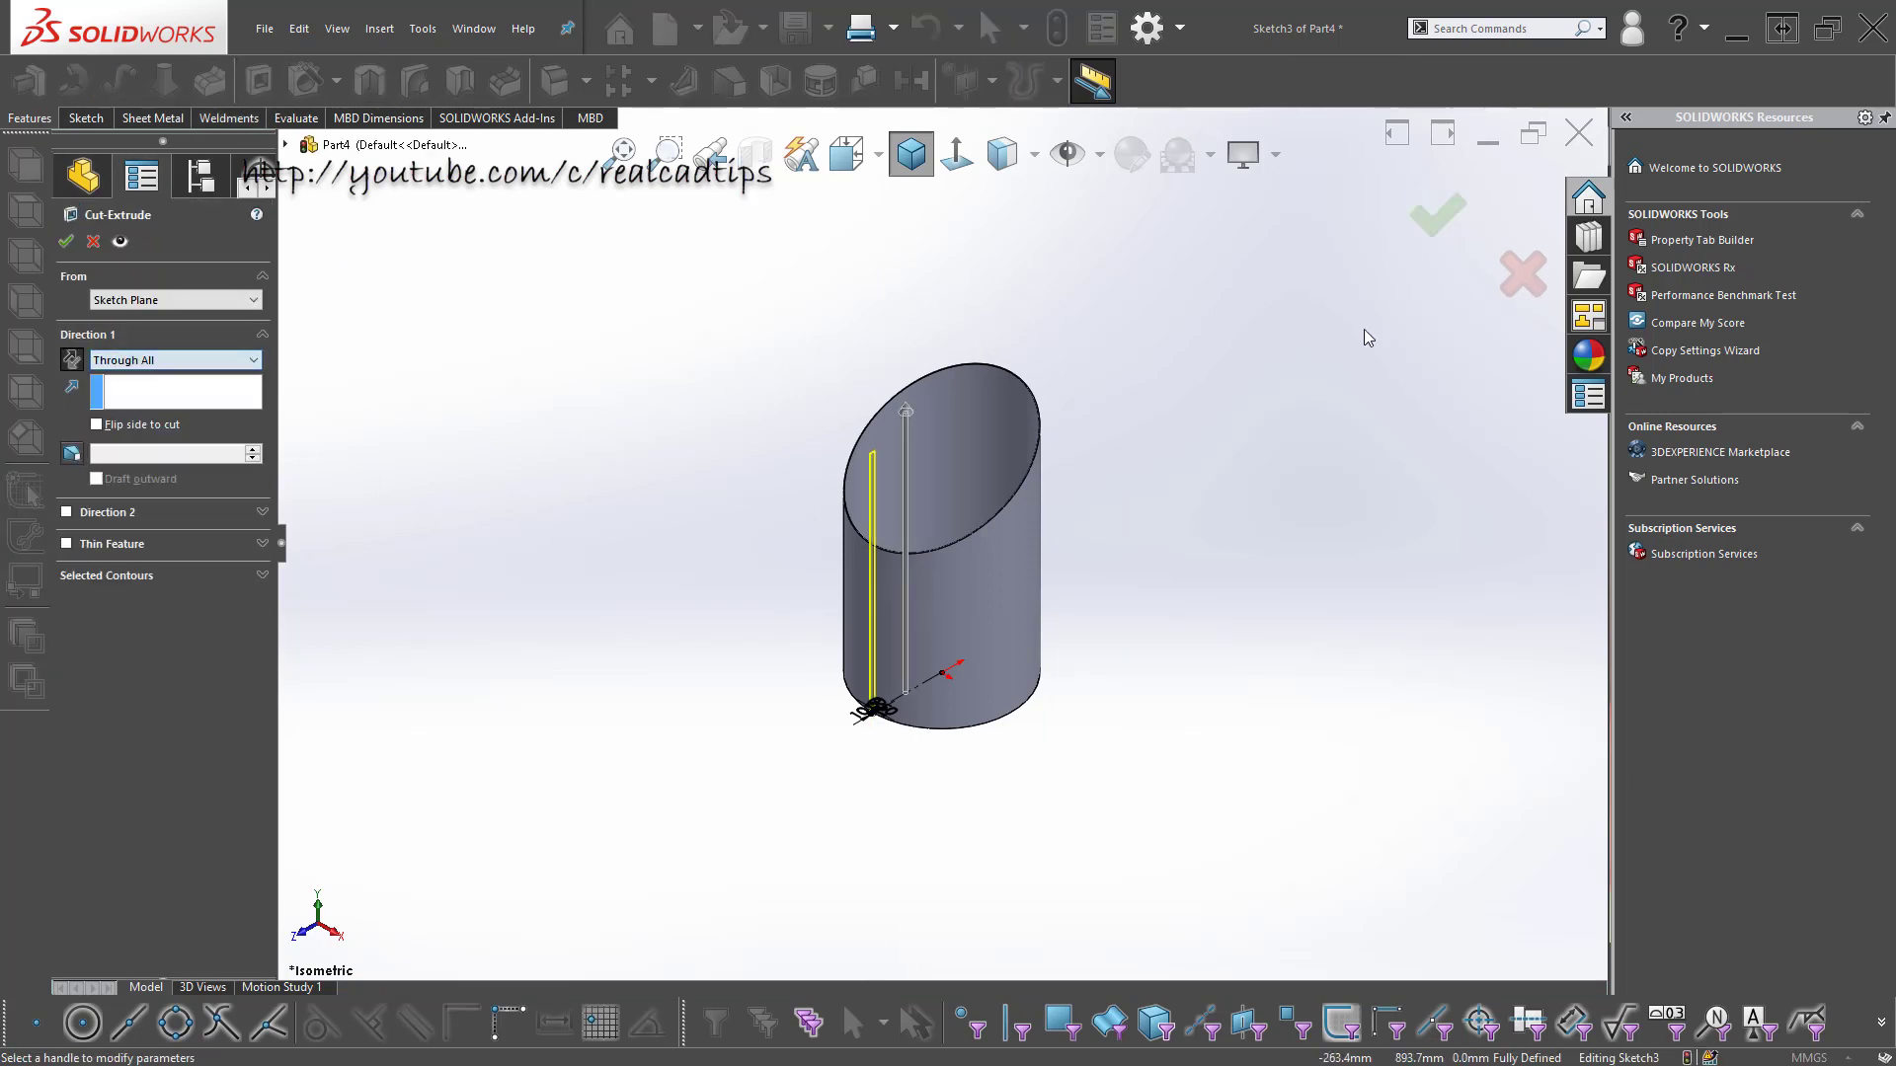
left_click(1440, 213)
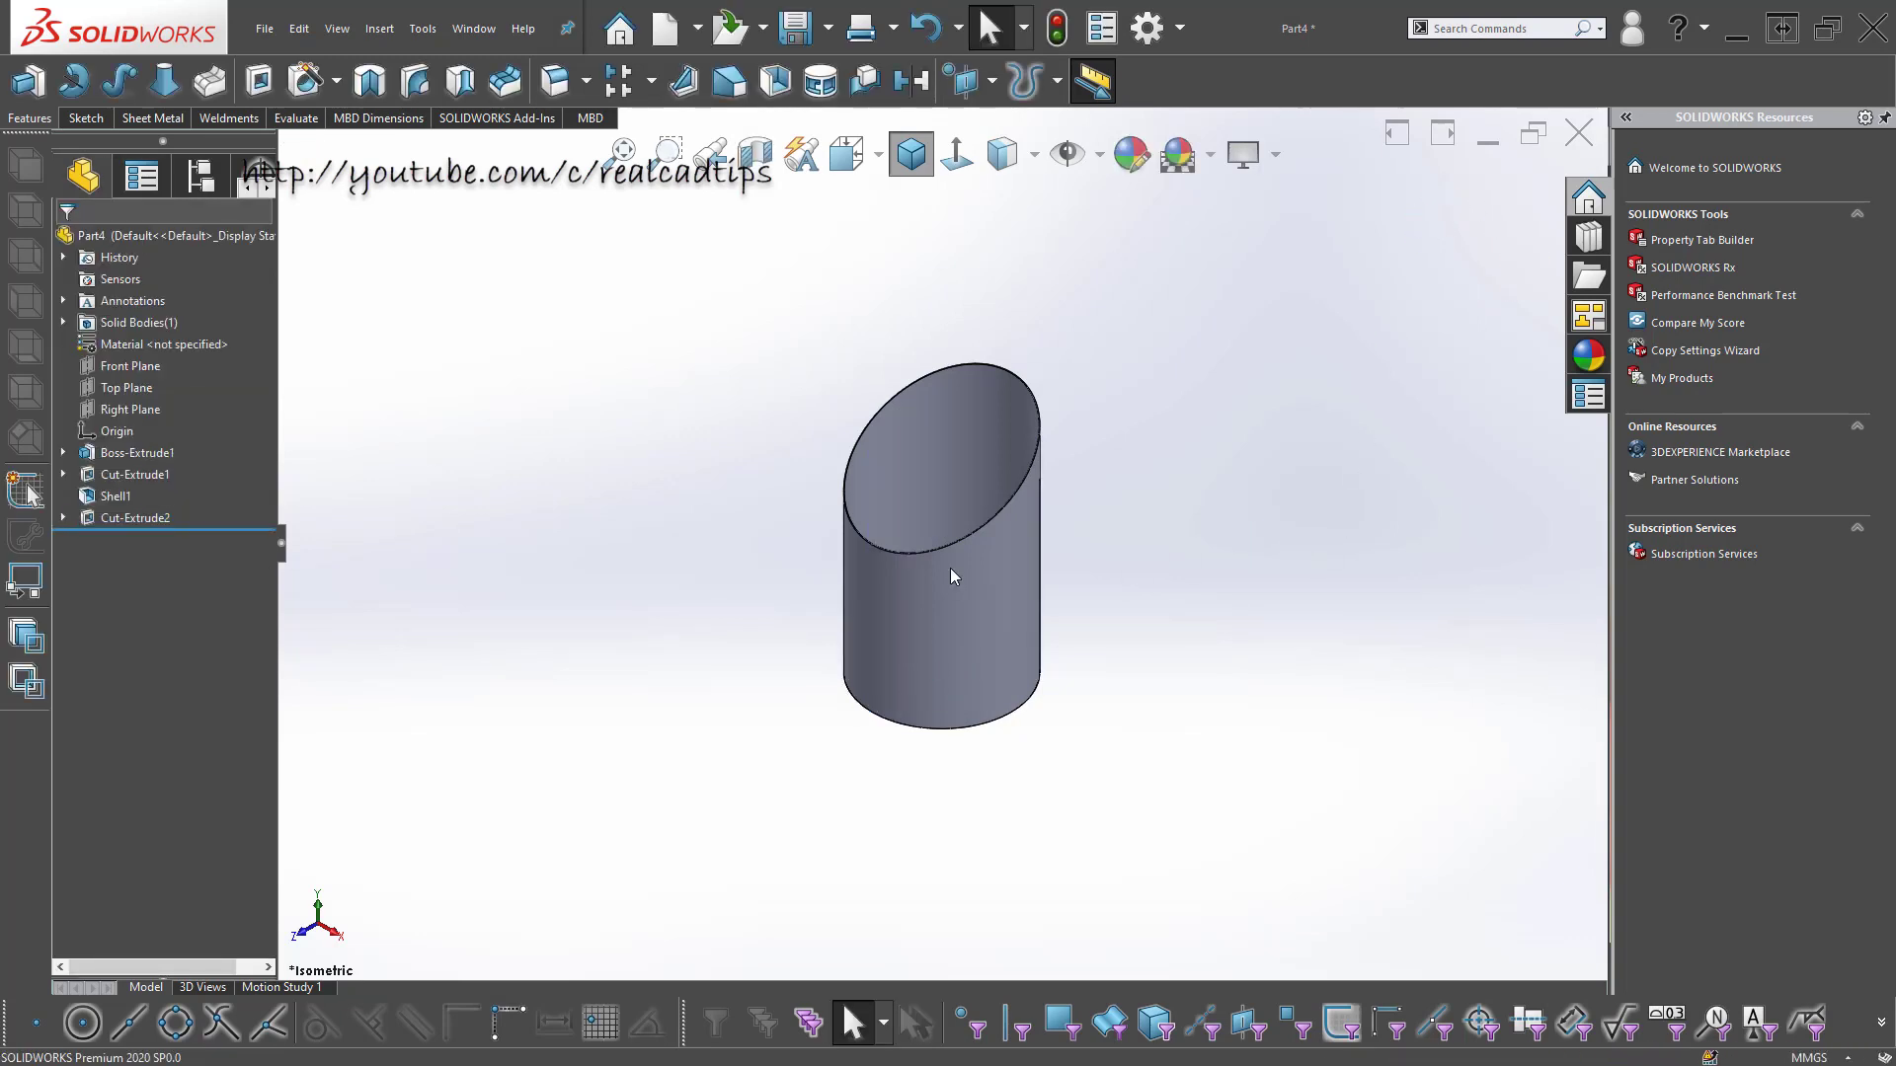
left_click(111, 520)
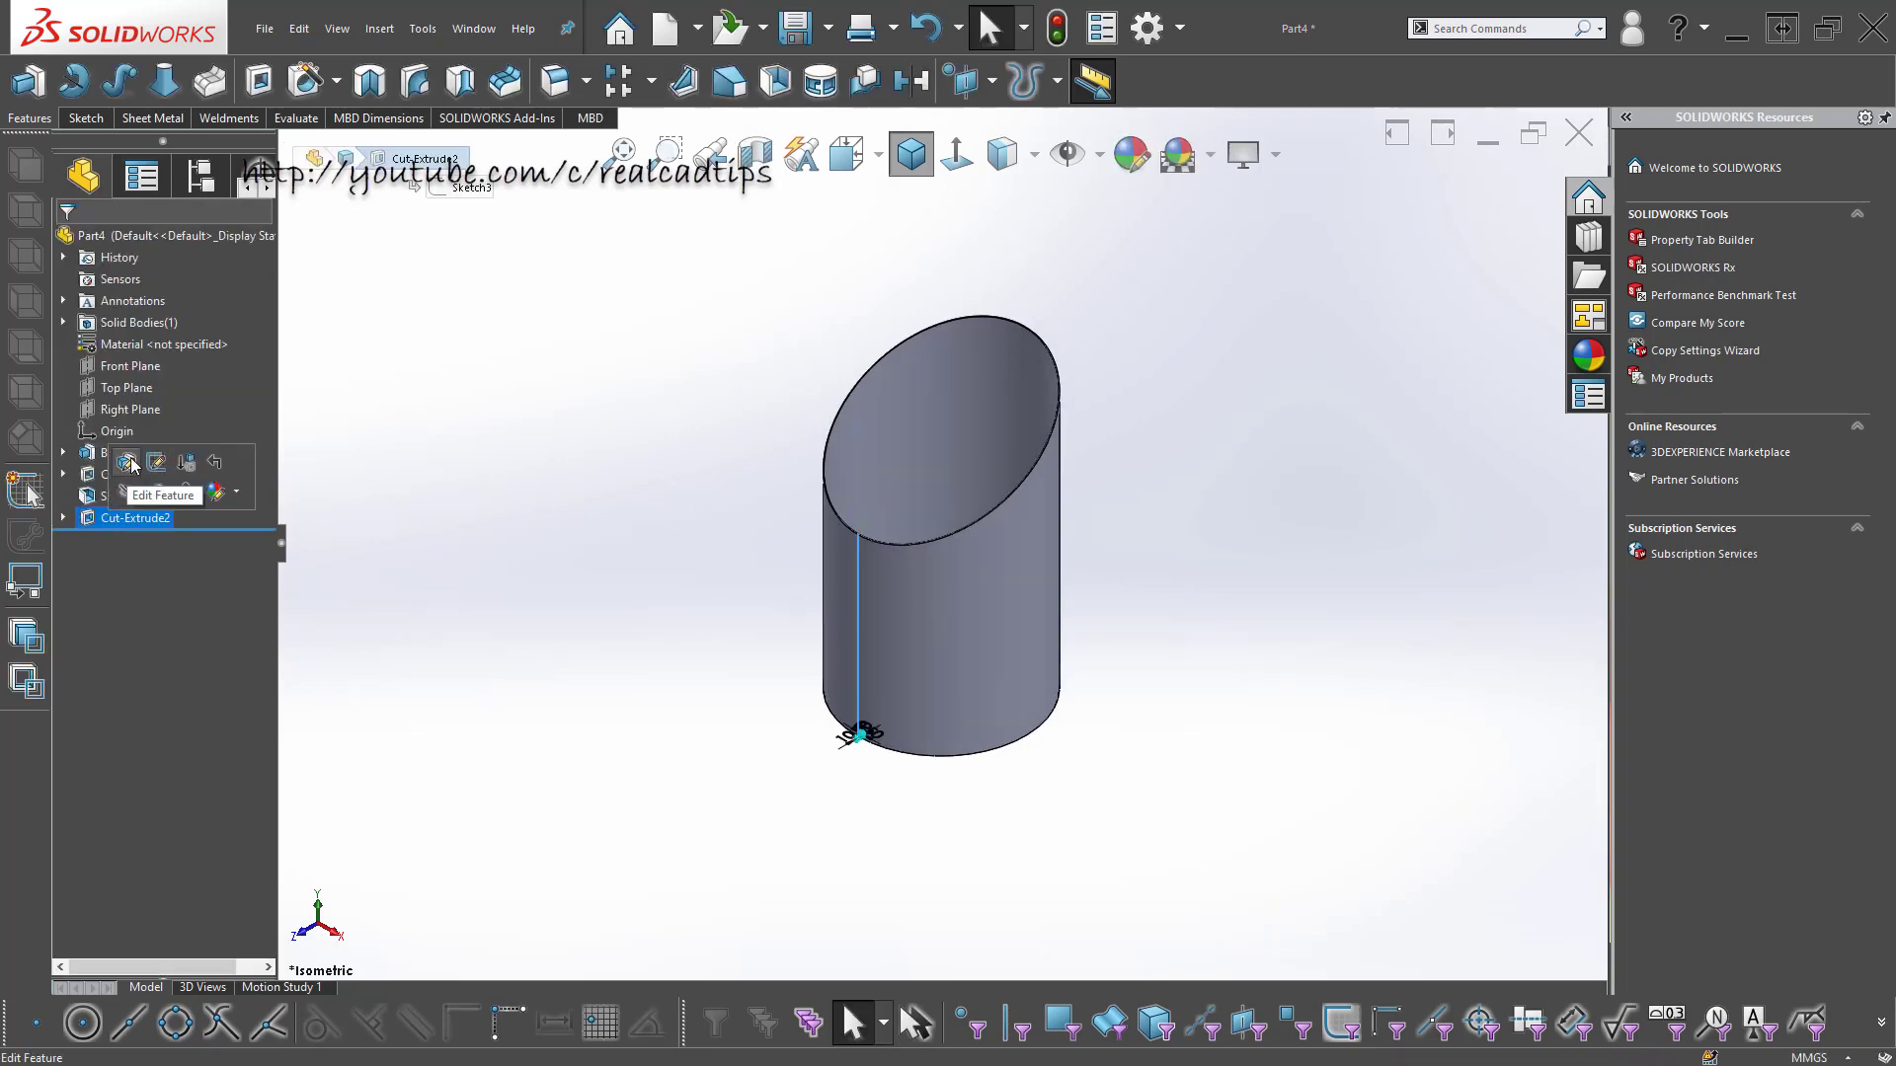
left_click(129, 464)
scroll(879, 656, "down", 4)
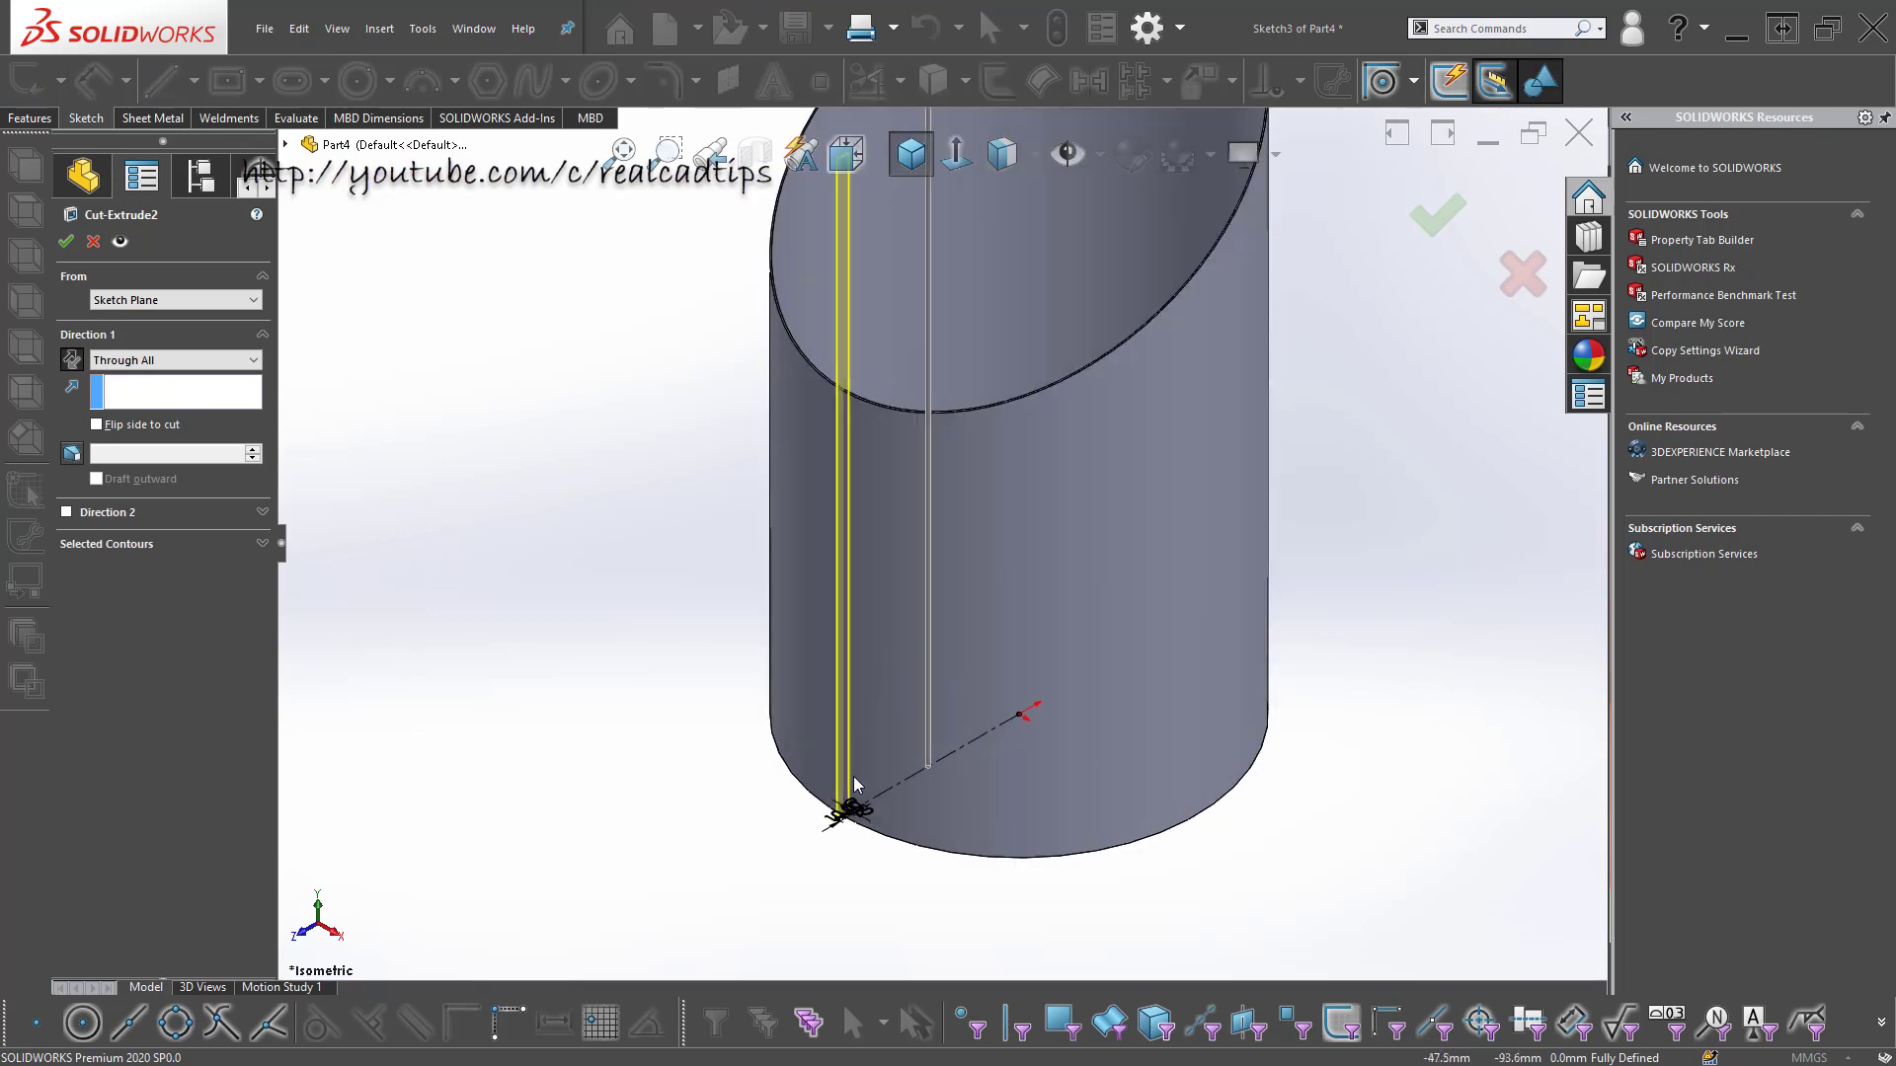
middle_click_drag(853, 776, 844, 919)
scroll(814, 434, "down", 4)
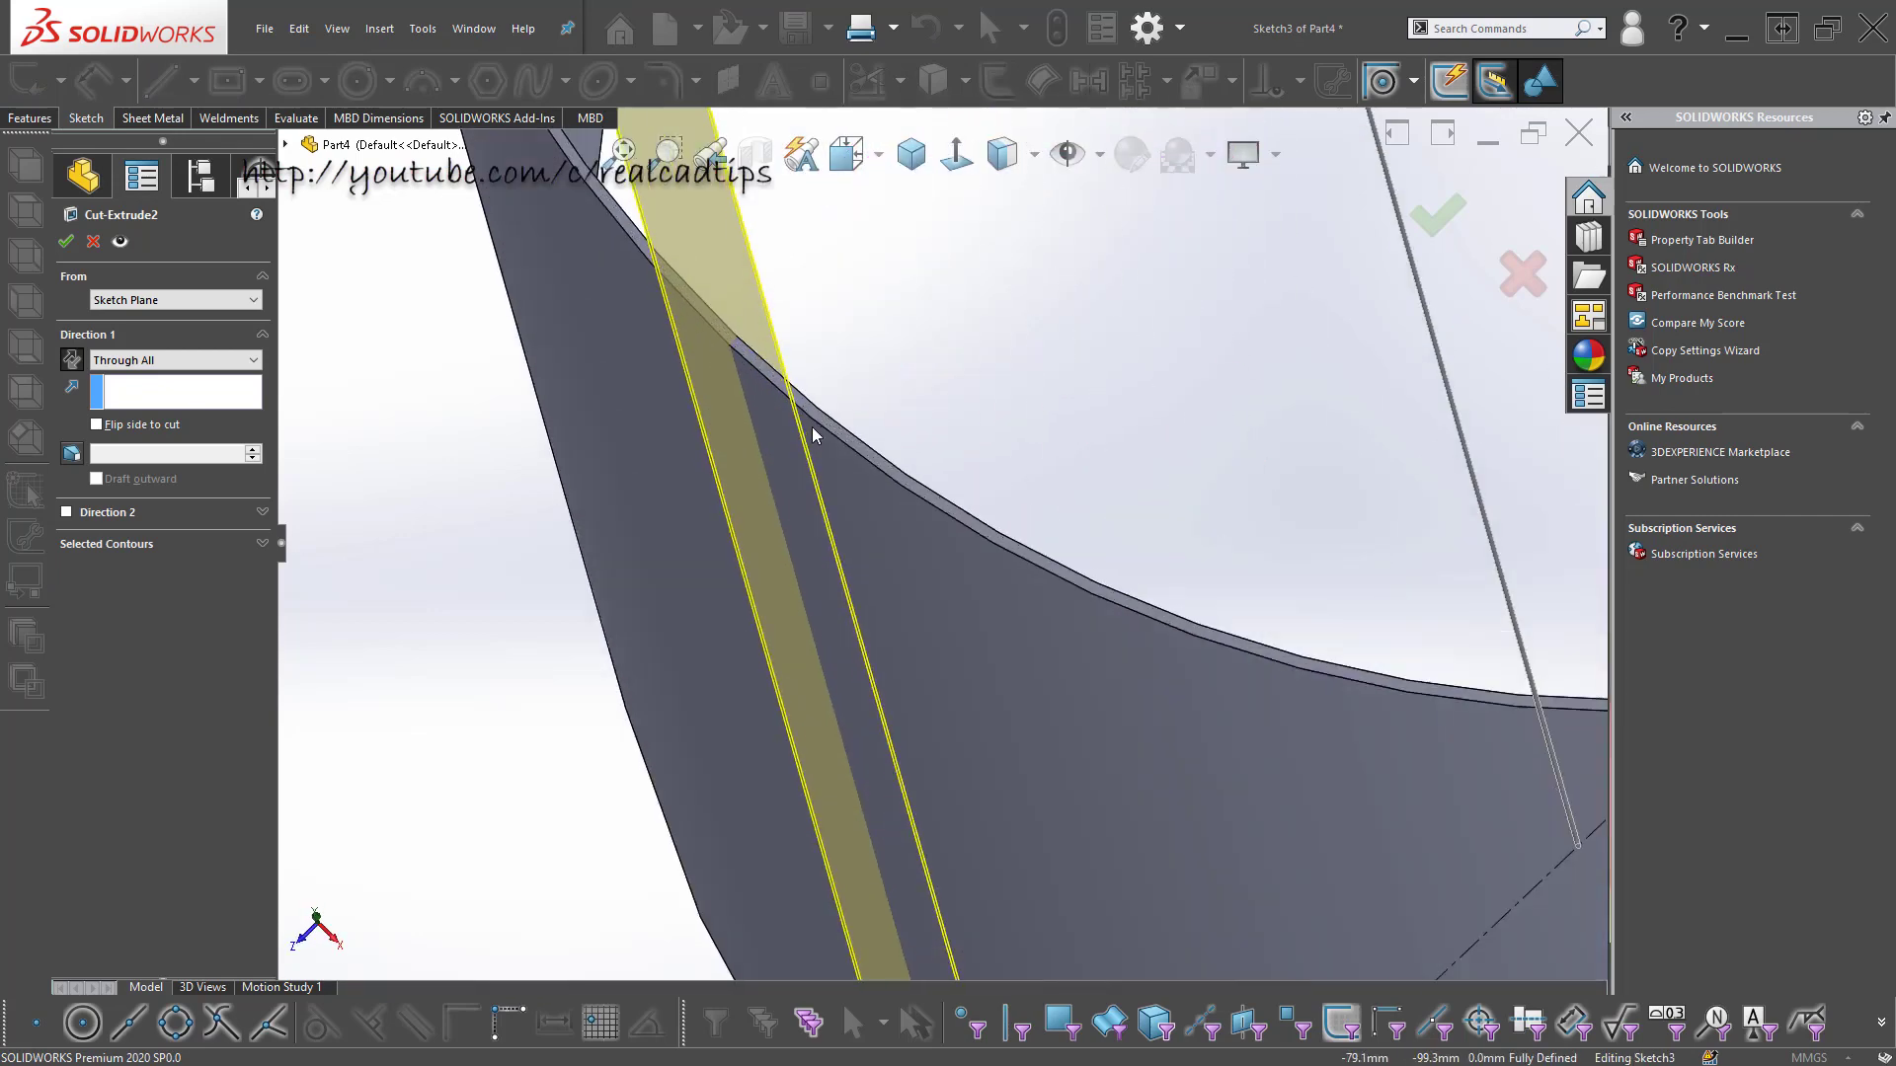
scroll(813, 434, "up", 3)
mouse_move(812, 434)
middle_mouse_down()
mouse_move(824, 487)
mouse_move(906, 589)
middle_mouse_up()
scroll(744, 721, "down", 3)
scroll(743, 721, "down", 3)
middle_click_drag(711, 692, 667, 629)
scroll(942, 536, "up", 3)
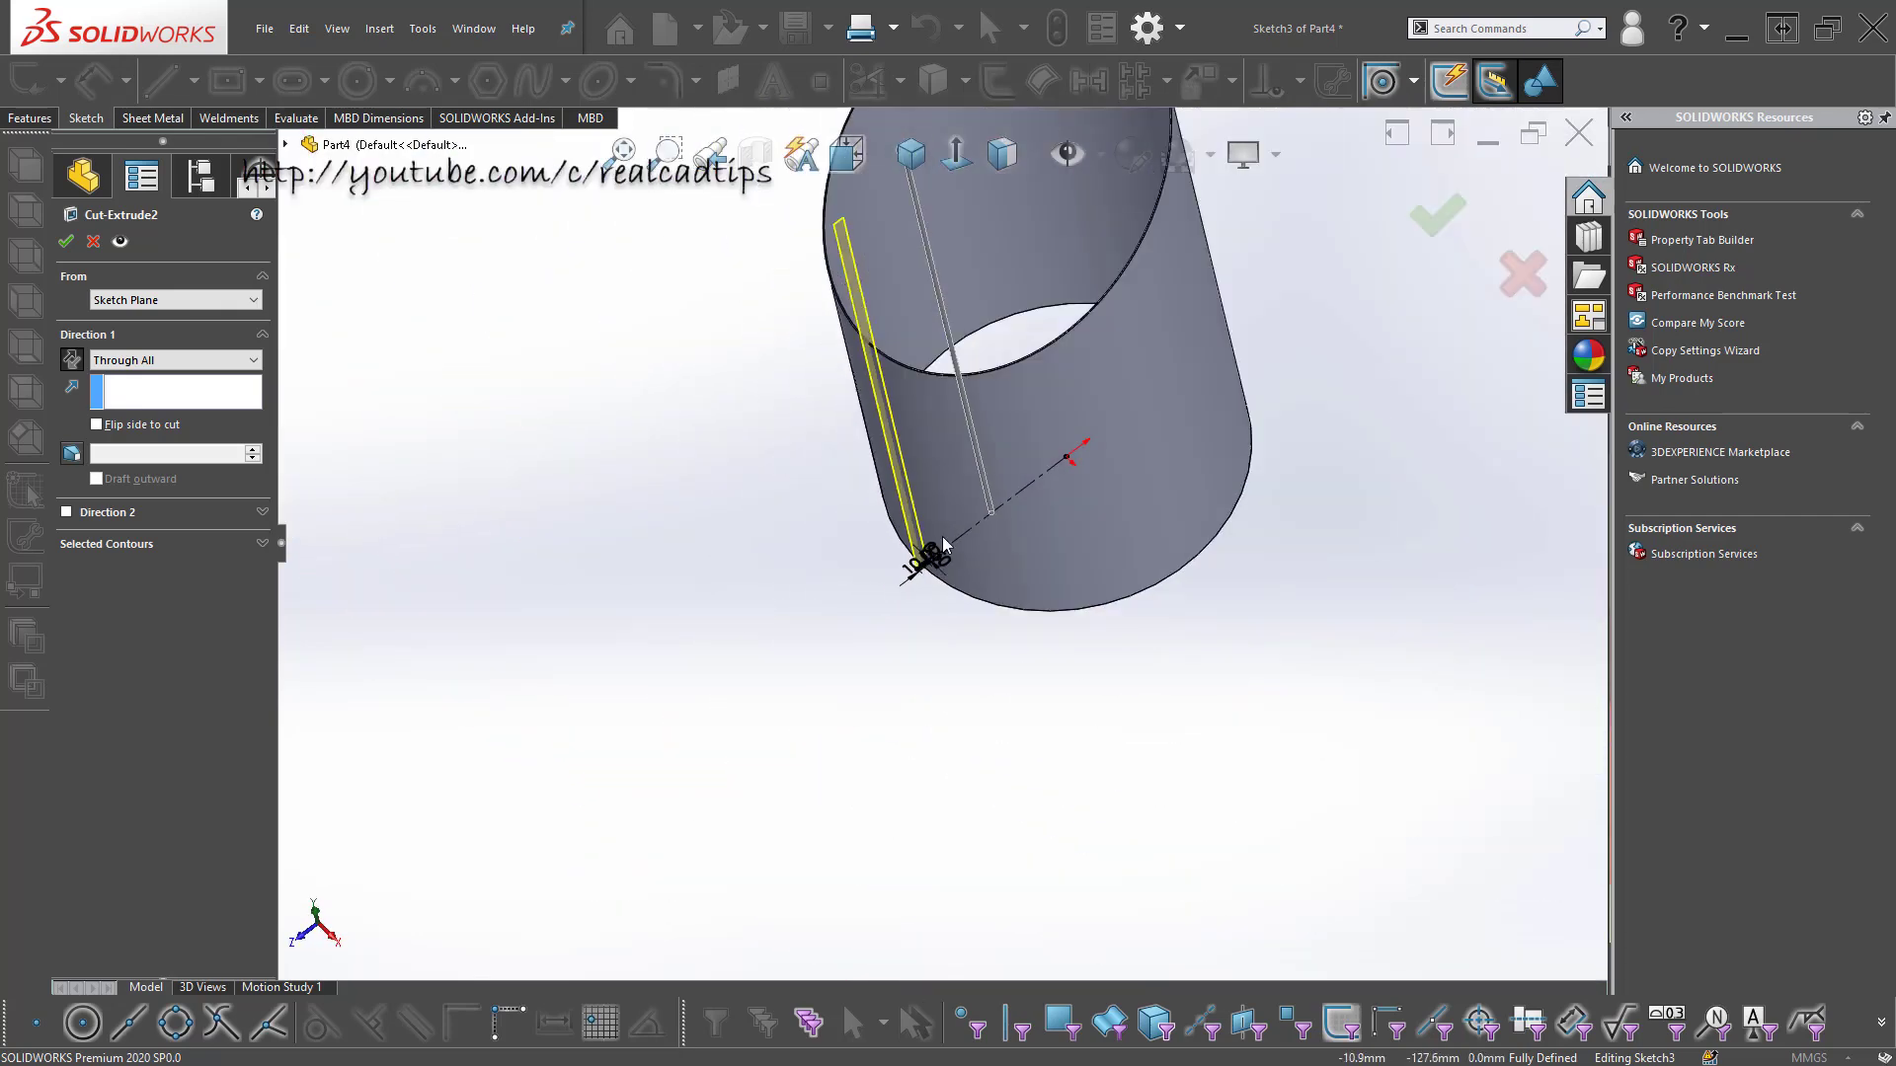
left_click(1437, 212)
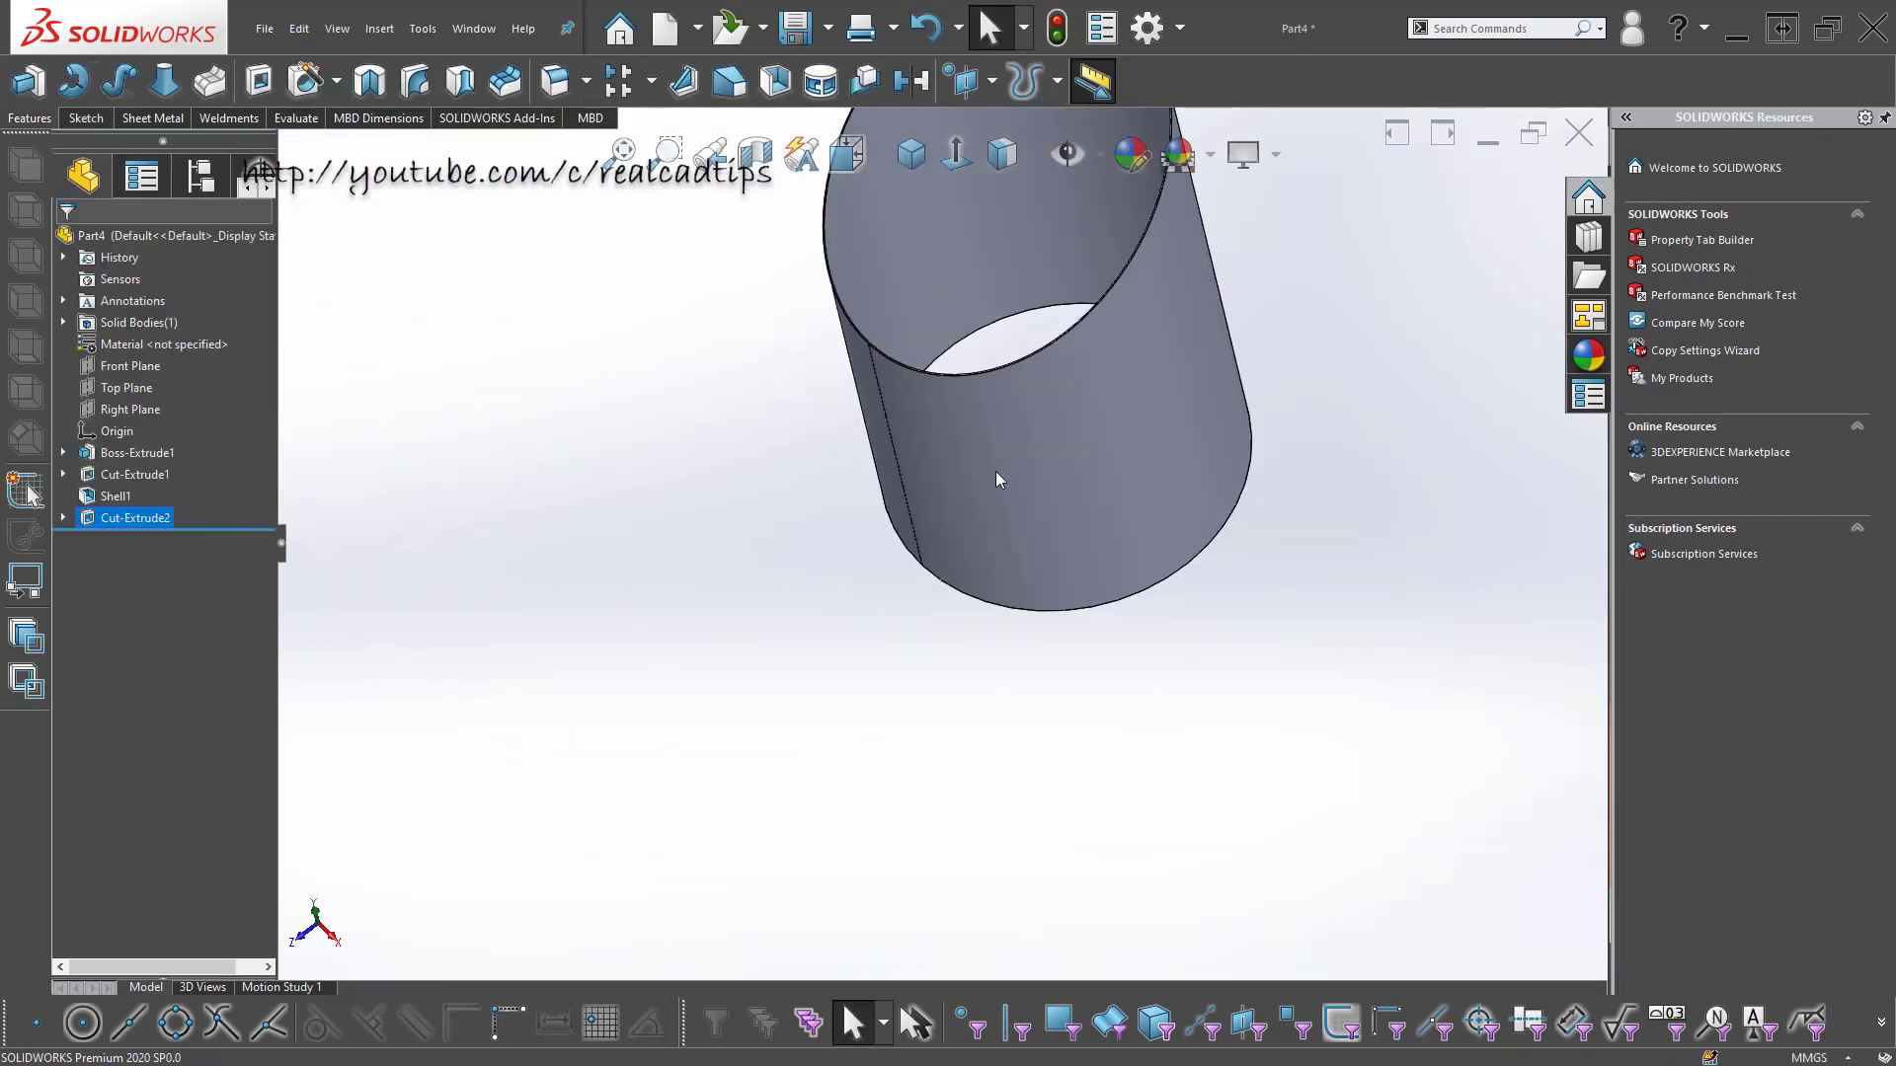
scroll(911, 383, "down", 3)
scroll(913, 390, "down", 3)
scroll(807, 465, "down", 2)
middle_click_drag(807, 464, 823, 541)
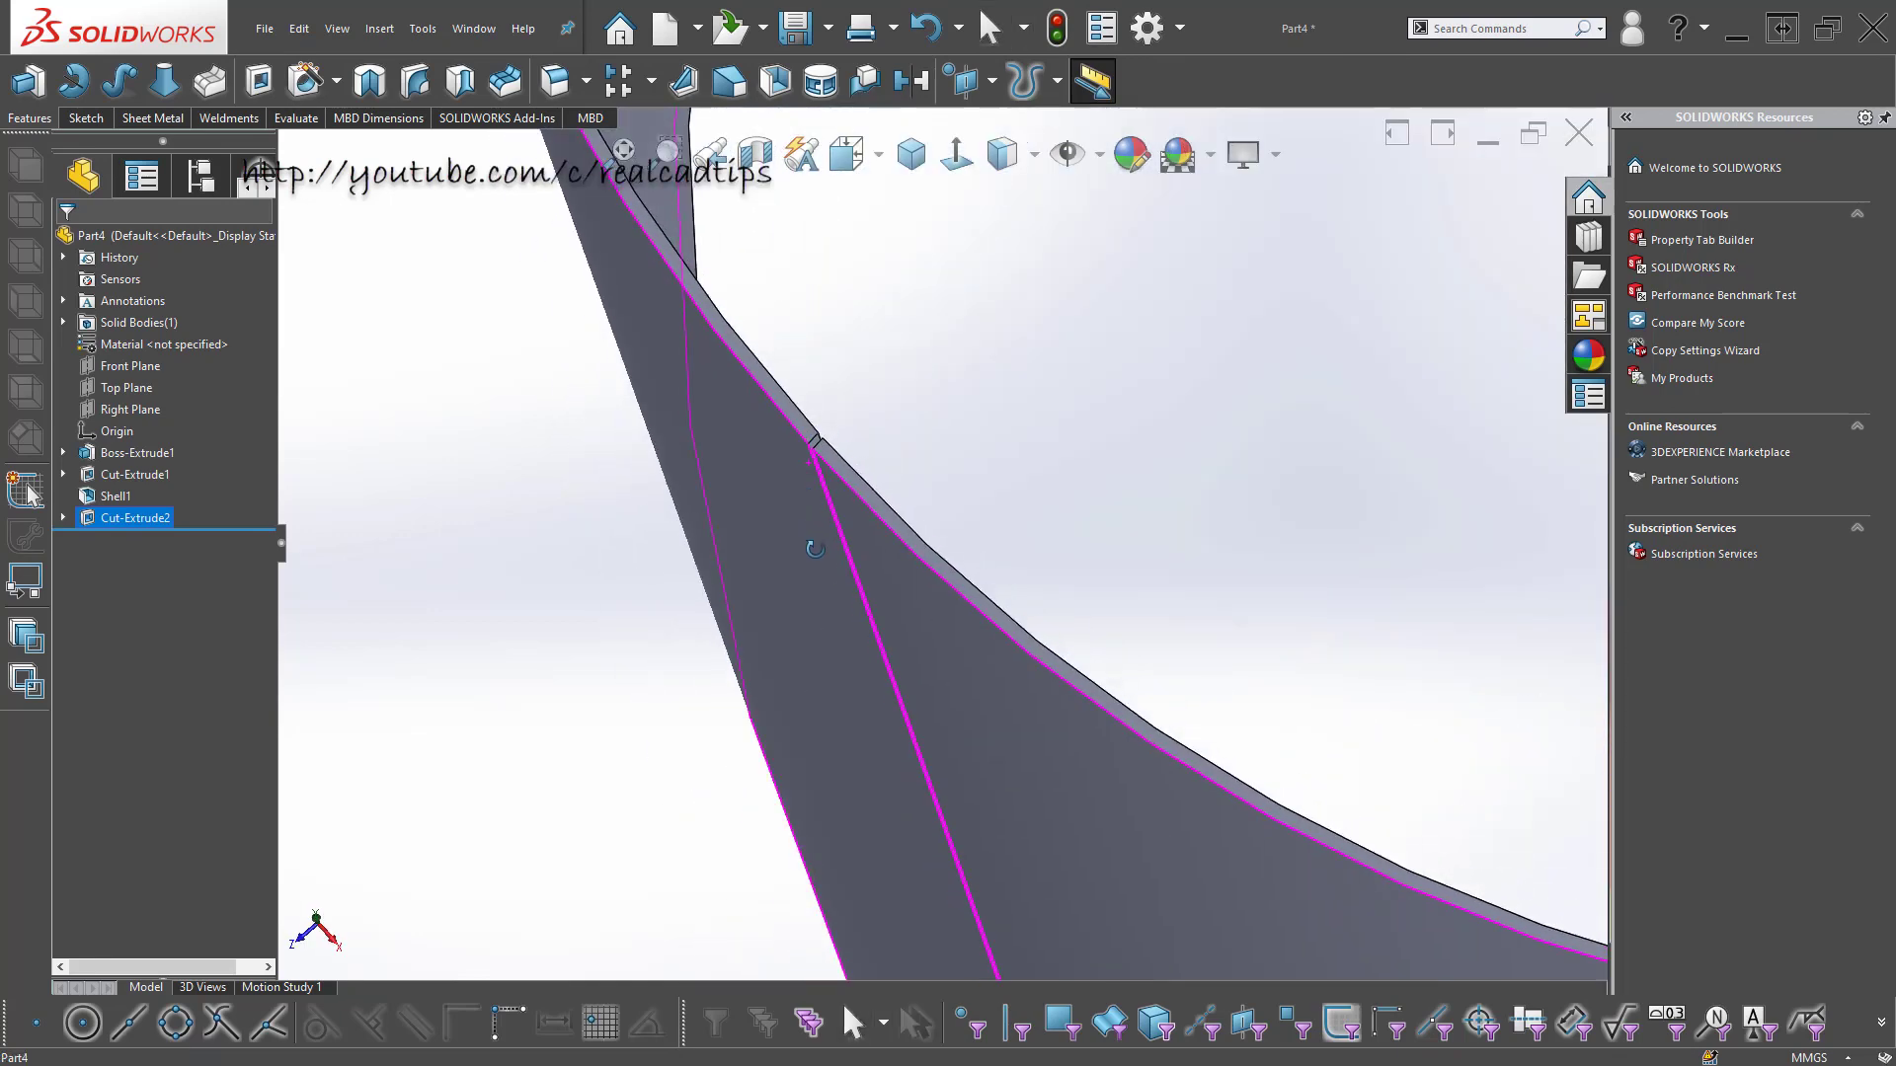
scroll(824, 541, "up", 3)
scroll(850, 554, "up", 3)
scroll(861, 547, "up", 3)
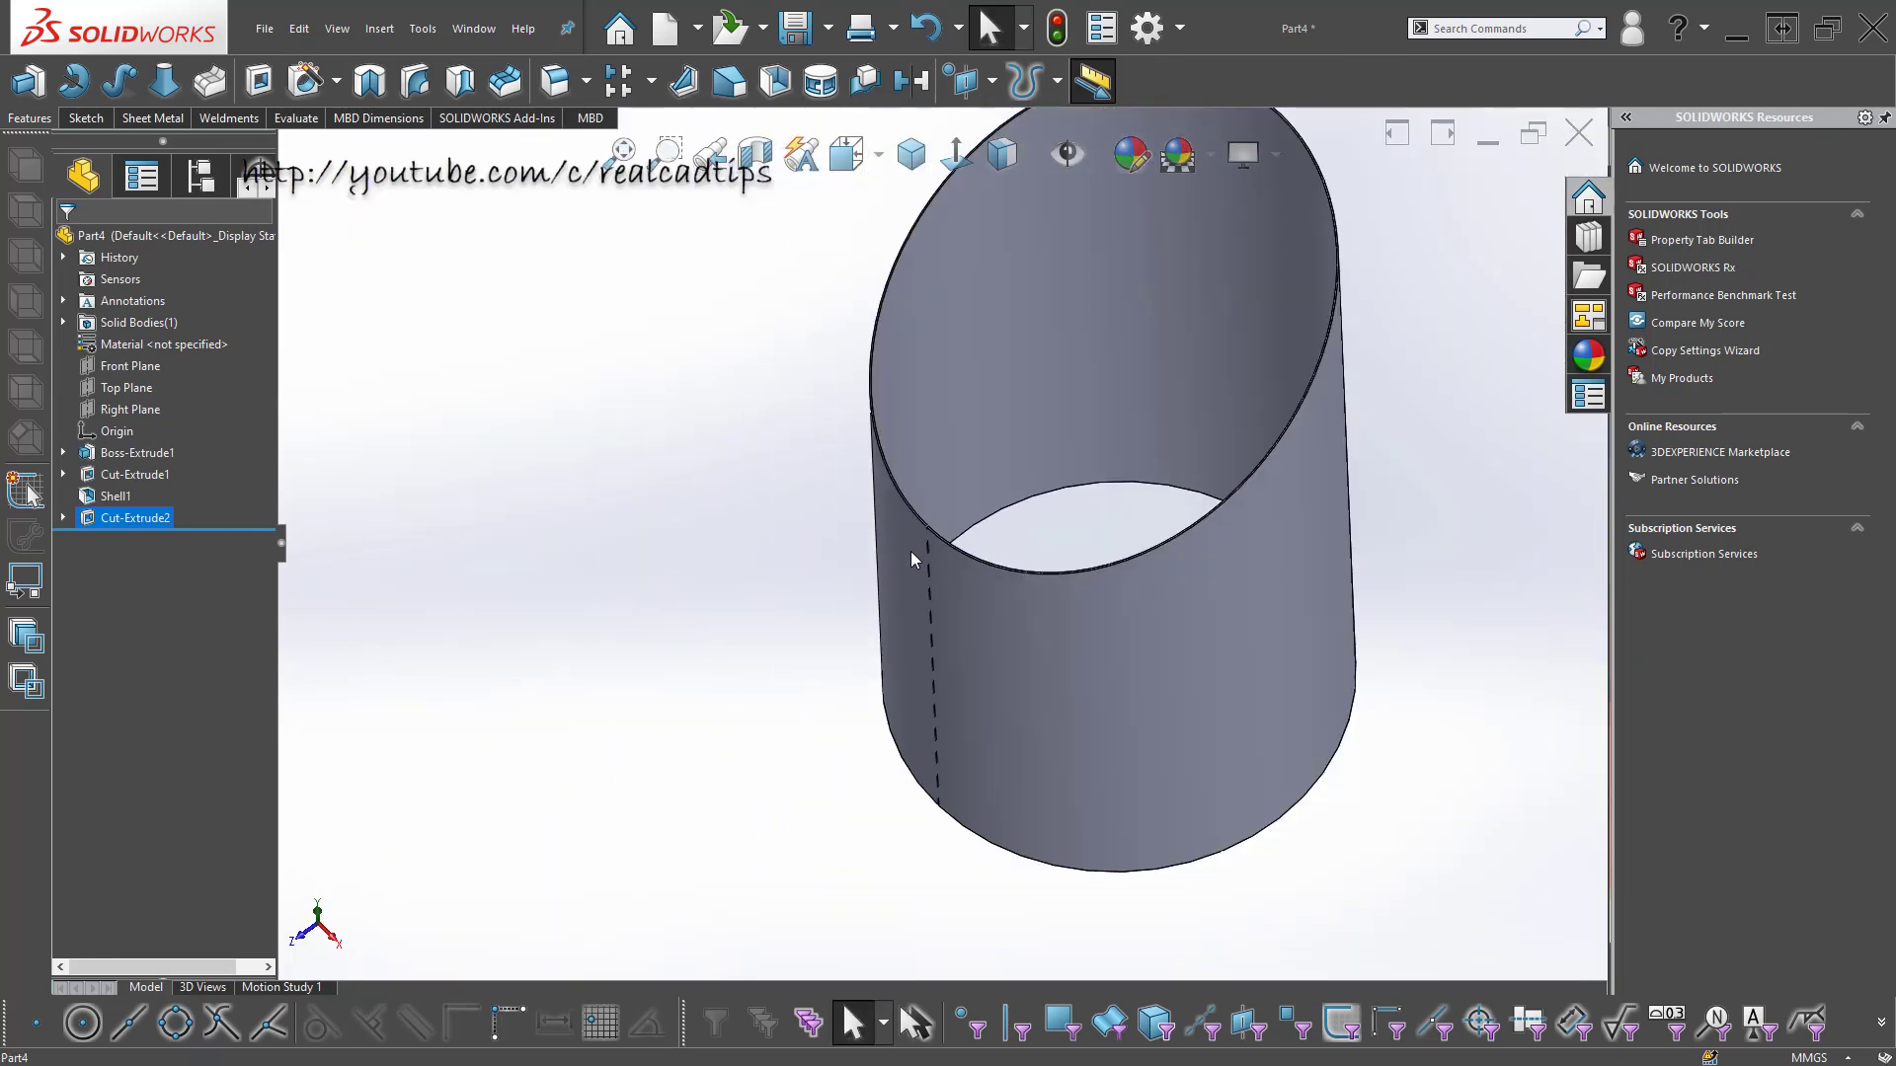
scroll(911, 551, "up", 2)
left_click(647, 545)
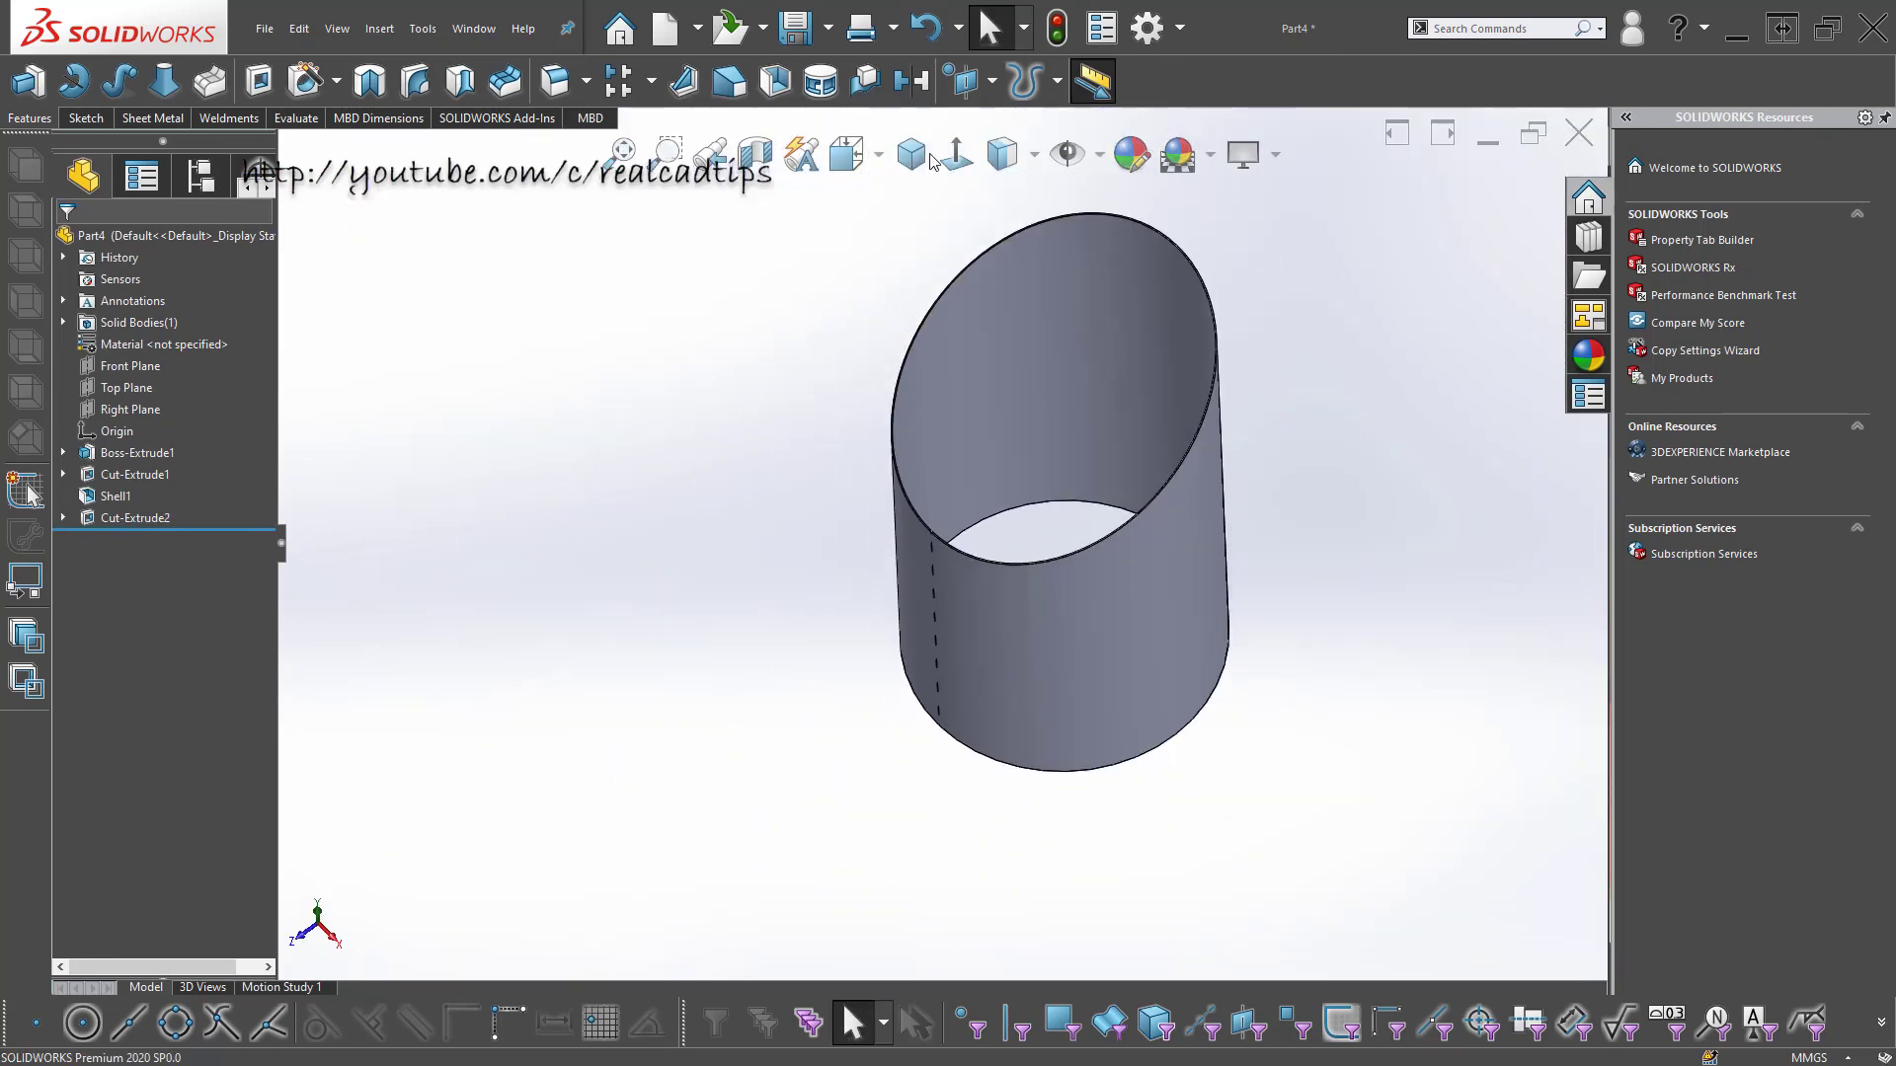
- Insert Bends with the seam edge as the fixed edge and the 0.7366mm bend radius
left_click(148, 119)
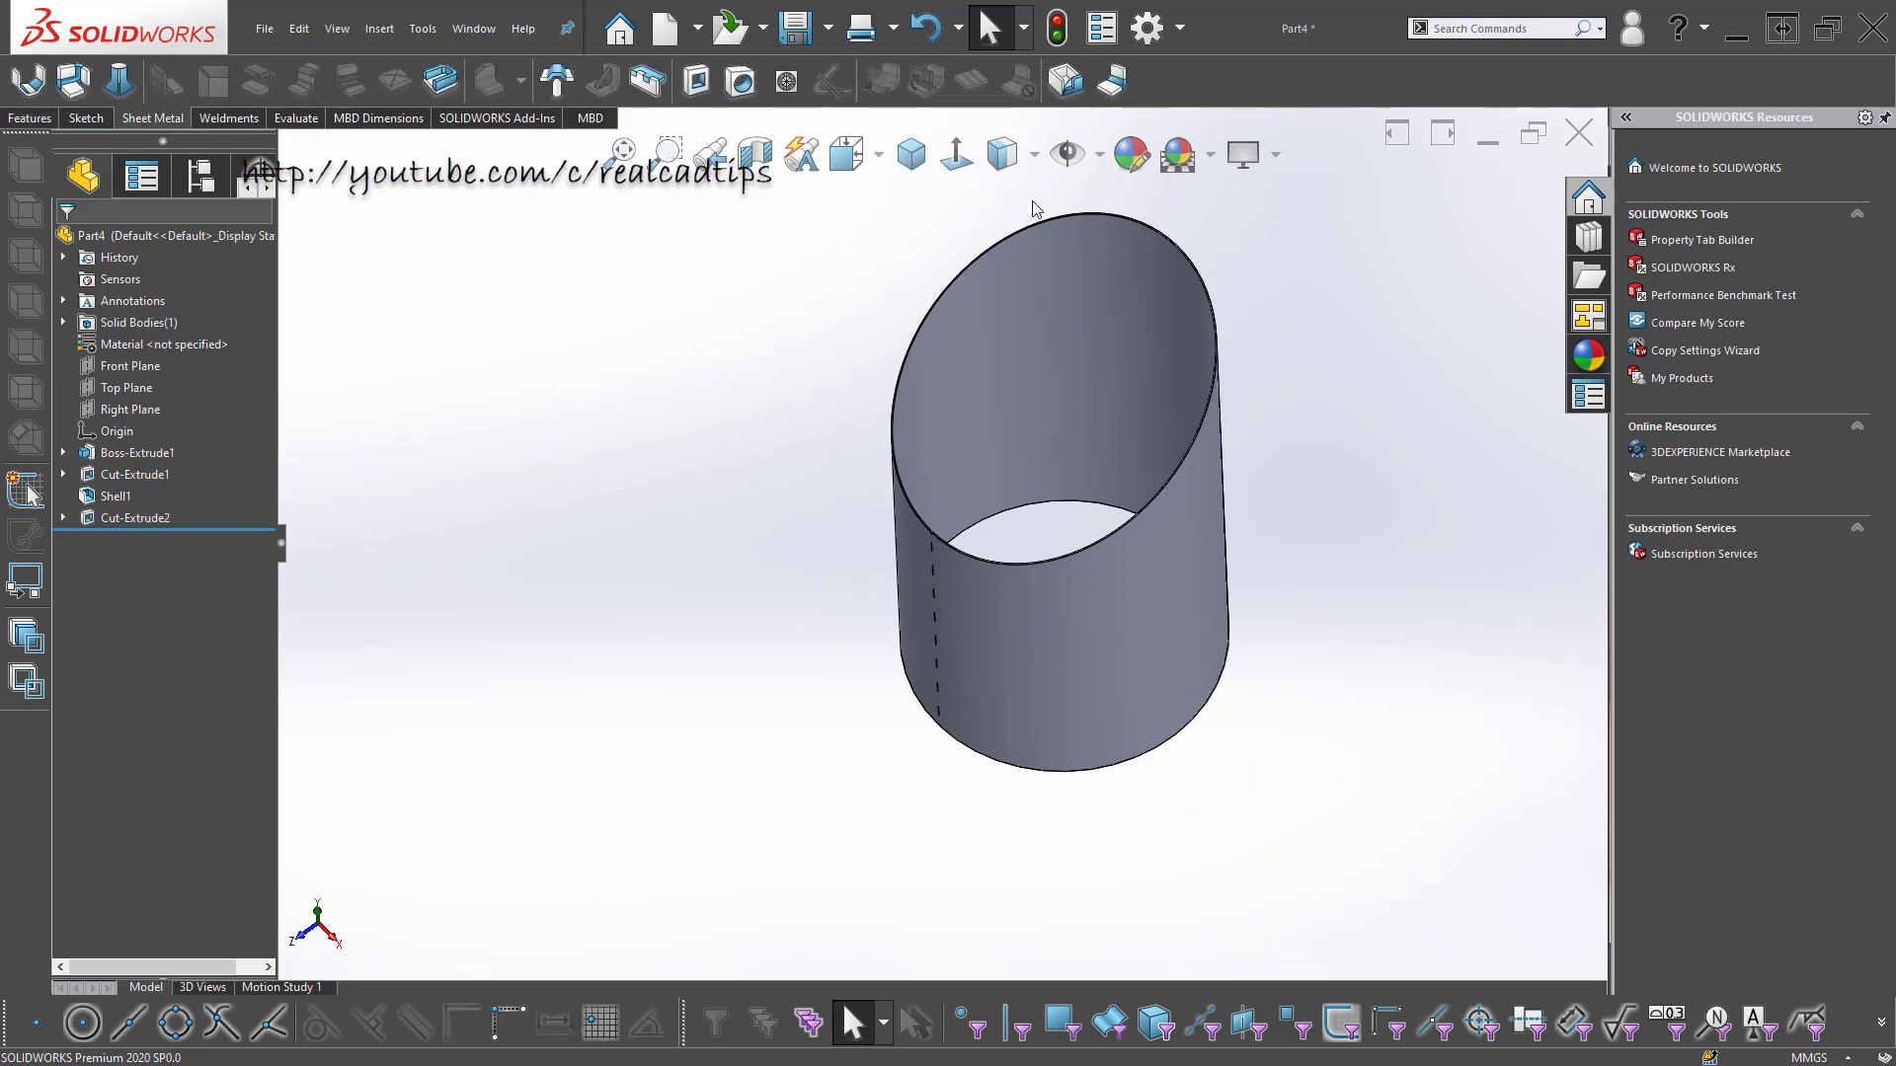
left_click(1126, 87)
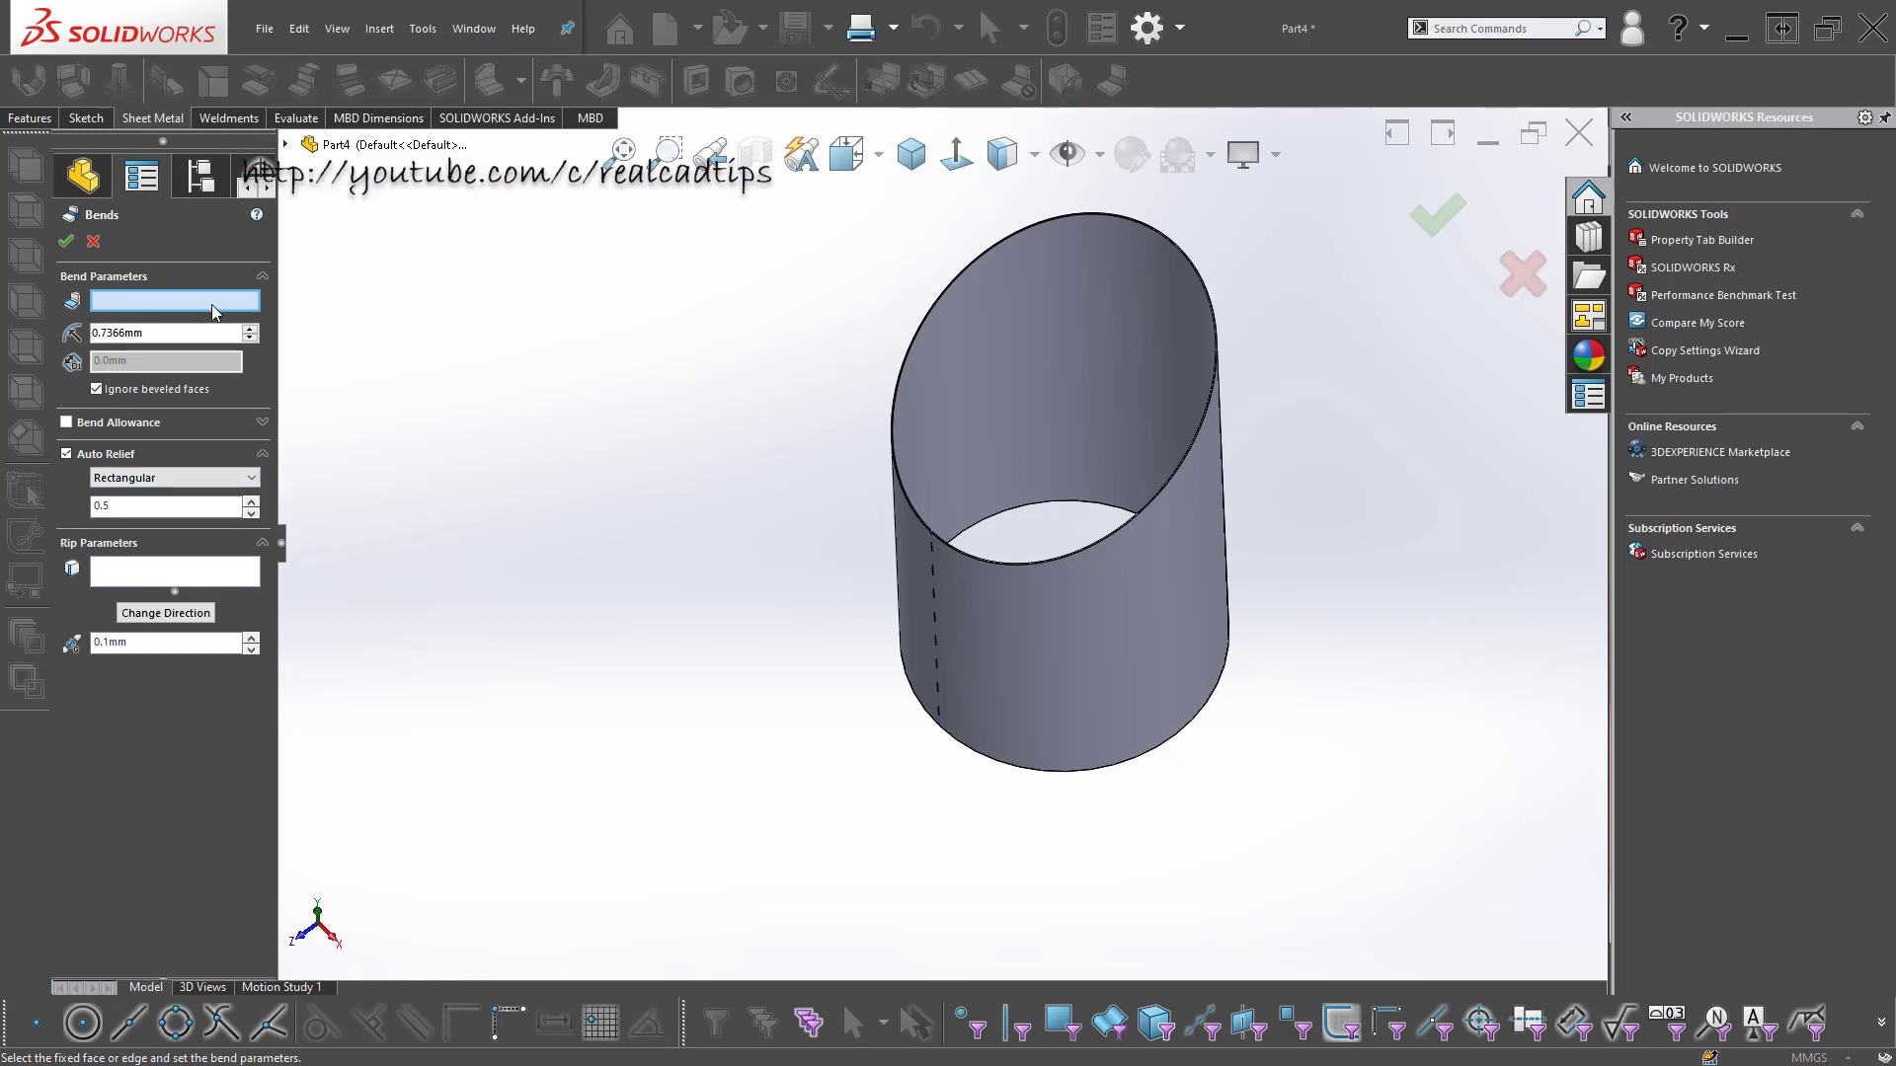
scroll(976, 552, "down", 5)
scroll(853, 547, "down", 3)
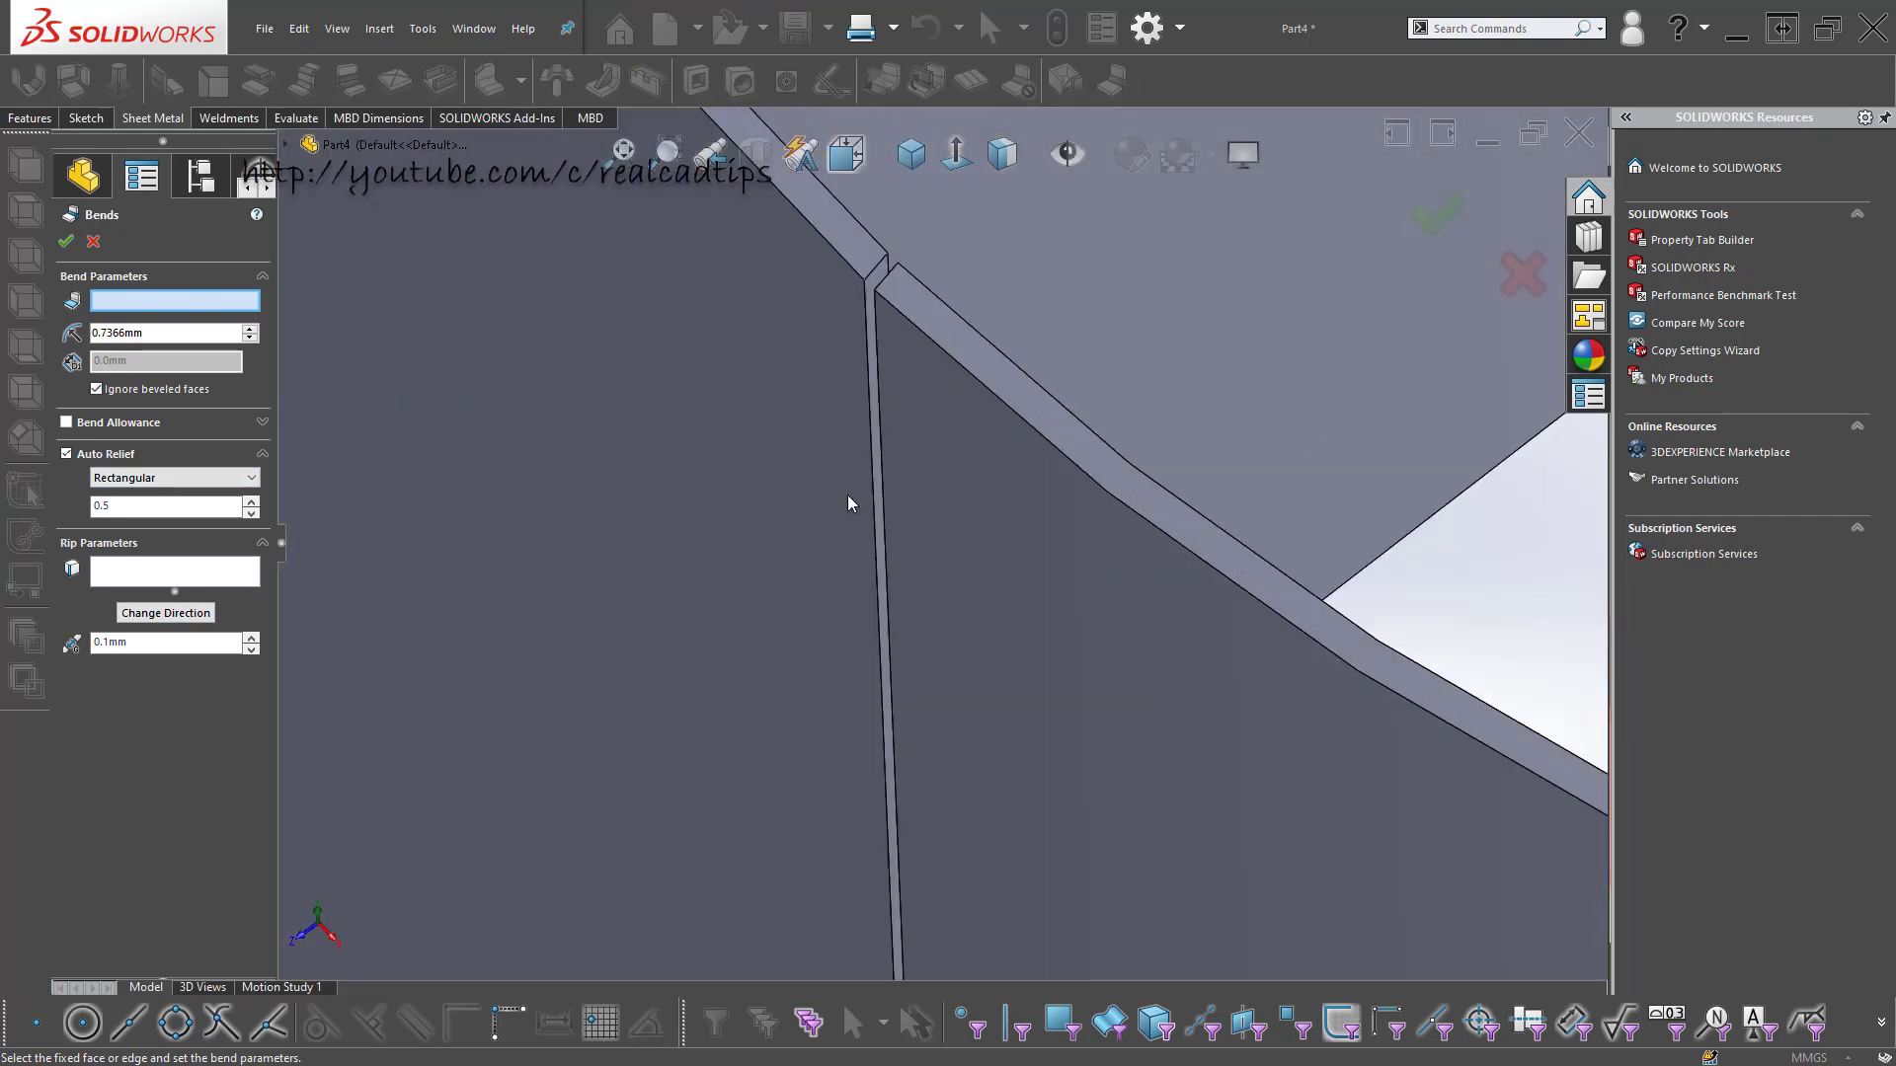
left_click(867, 339)
scroll(825, 410, "up", 2)
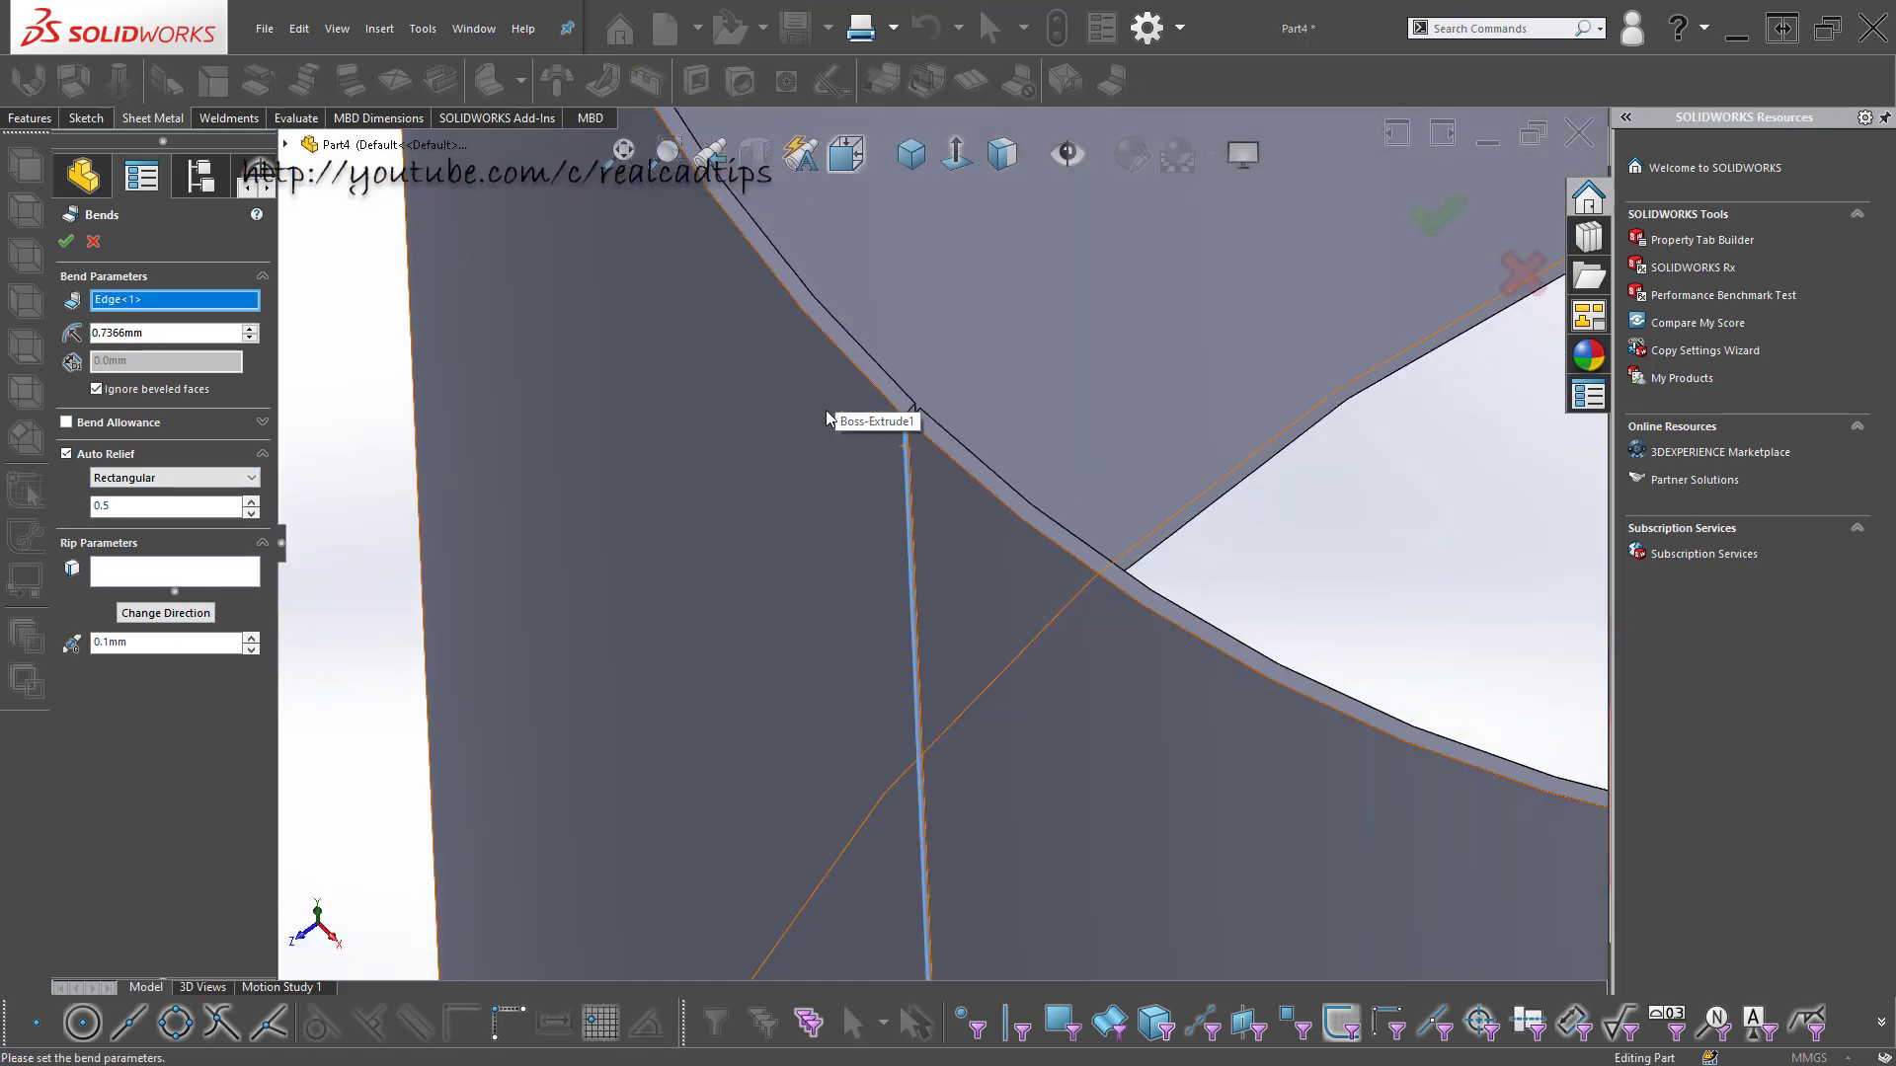
scroll(826, 410, "up", 2)
scroll(825, 410, "up", 2)
scroll(825, 410, "up", 2)
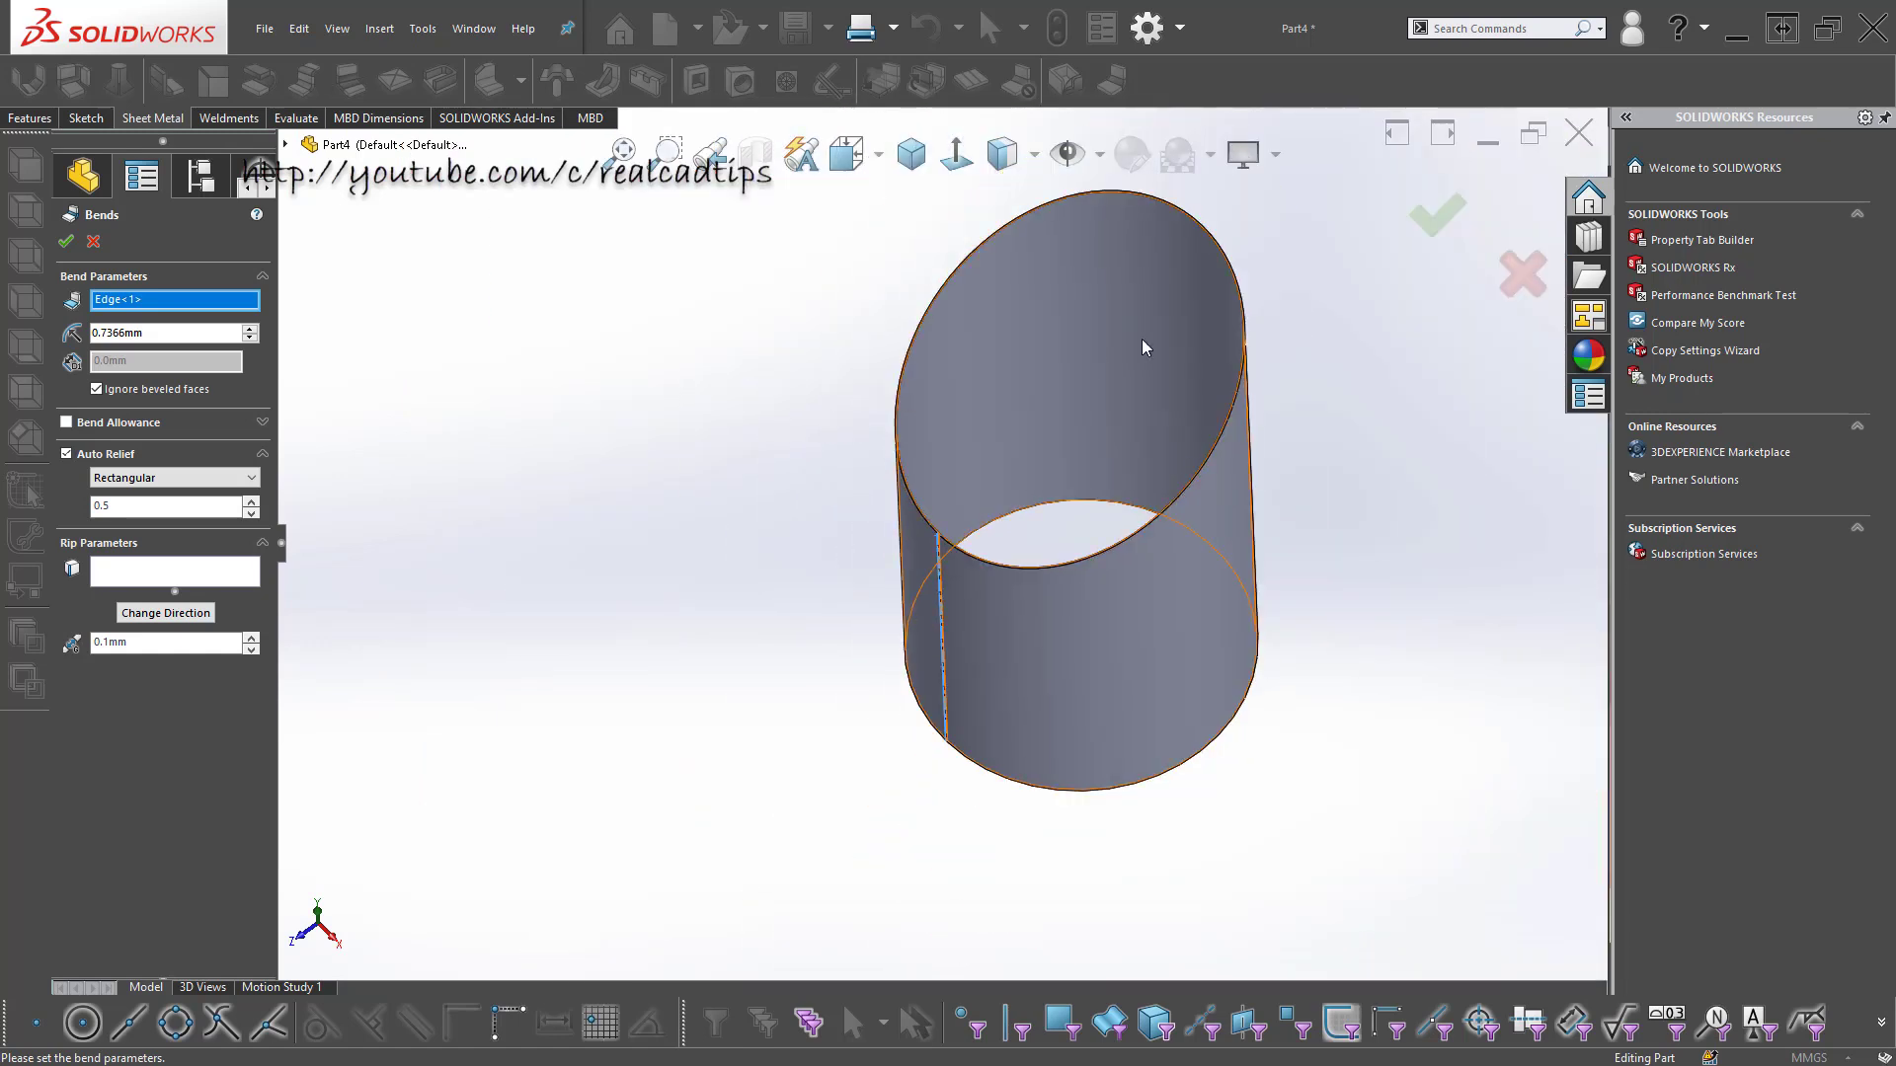
left_click(1441, 215)
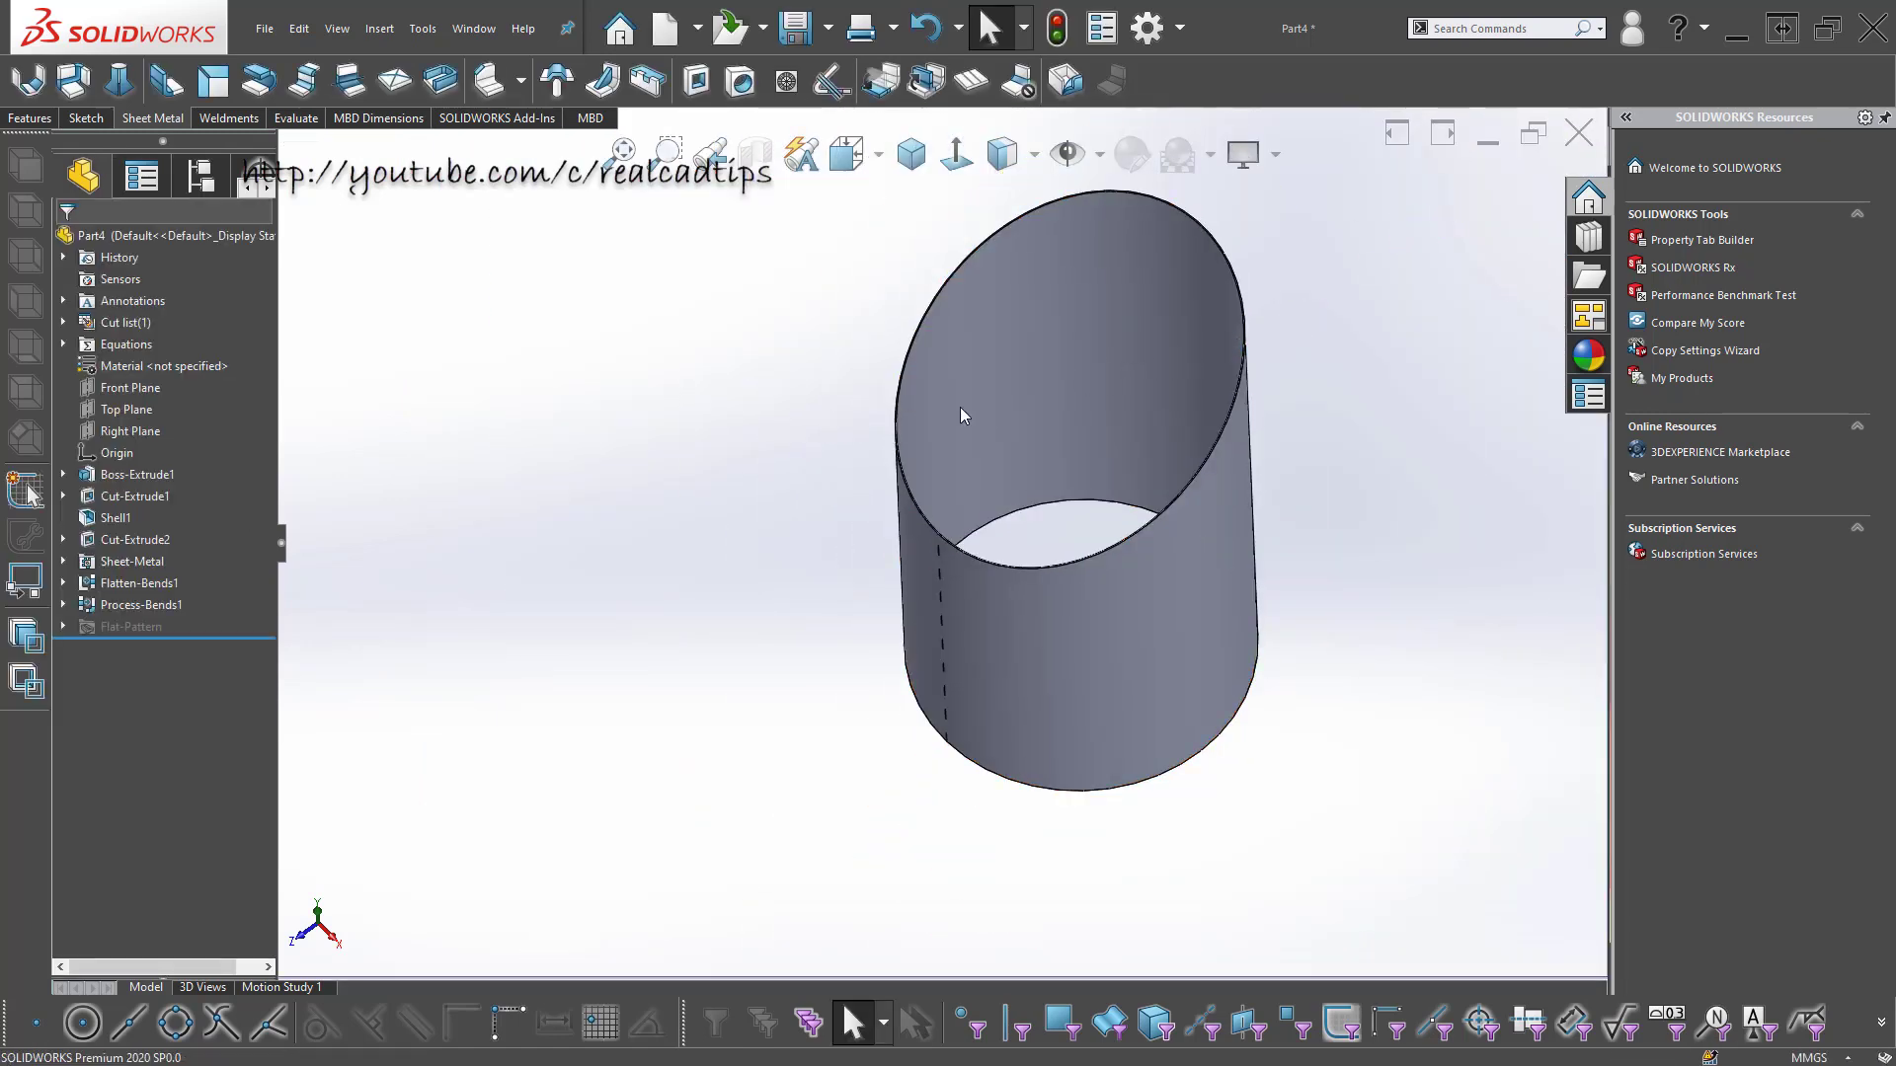
- Rotate and zoom out on the tube, then save it as Part4.SLDPRT
mouse_move(889, 619)
middle_mouse_down()
mouse_move(880, 542)
mouse_move(884, 562)
middle_mouse_up()
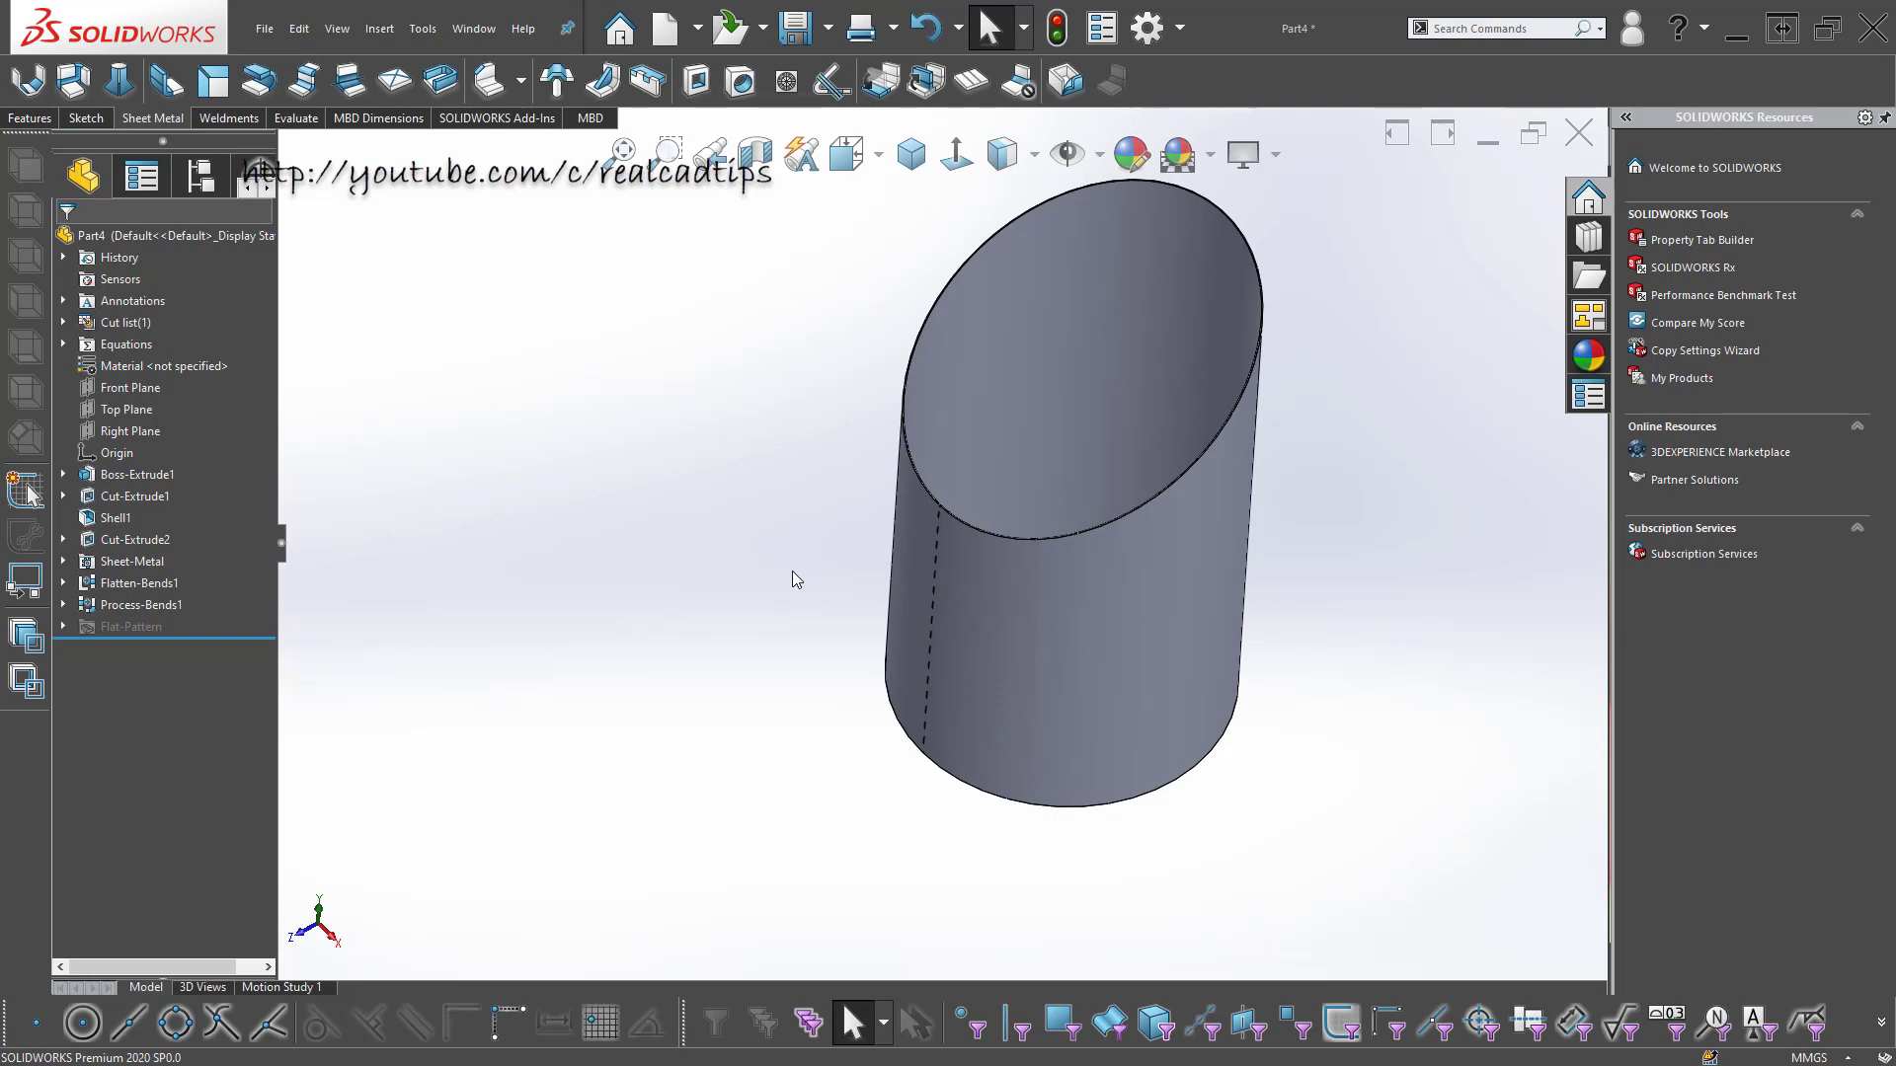
key("z")
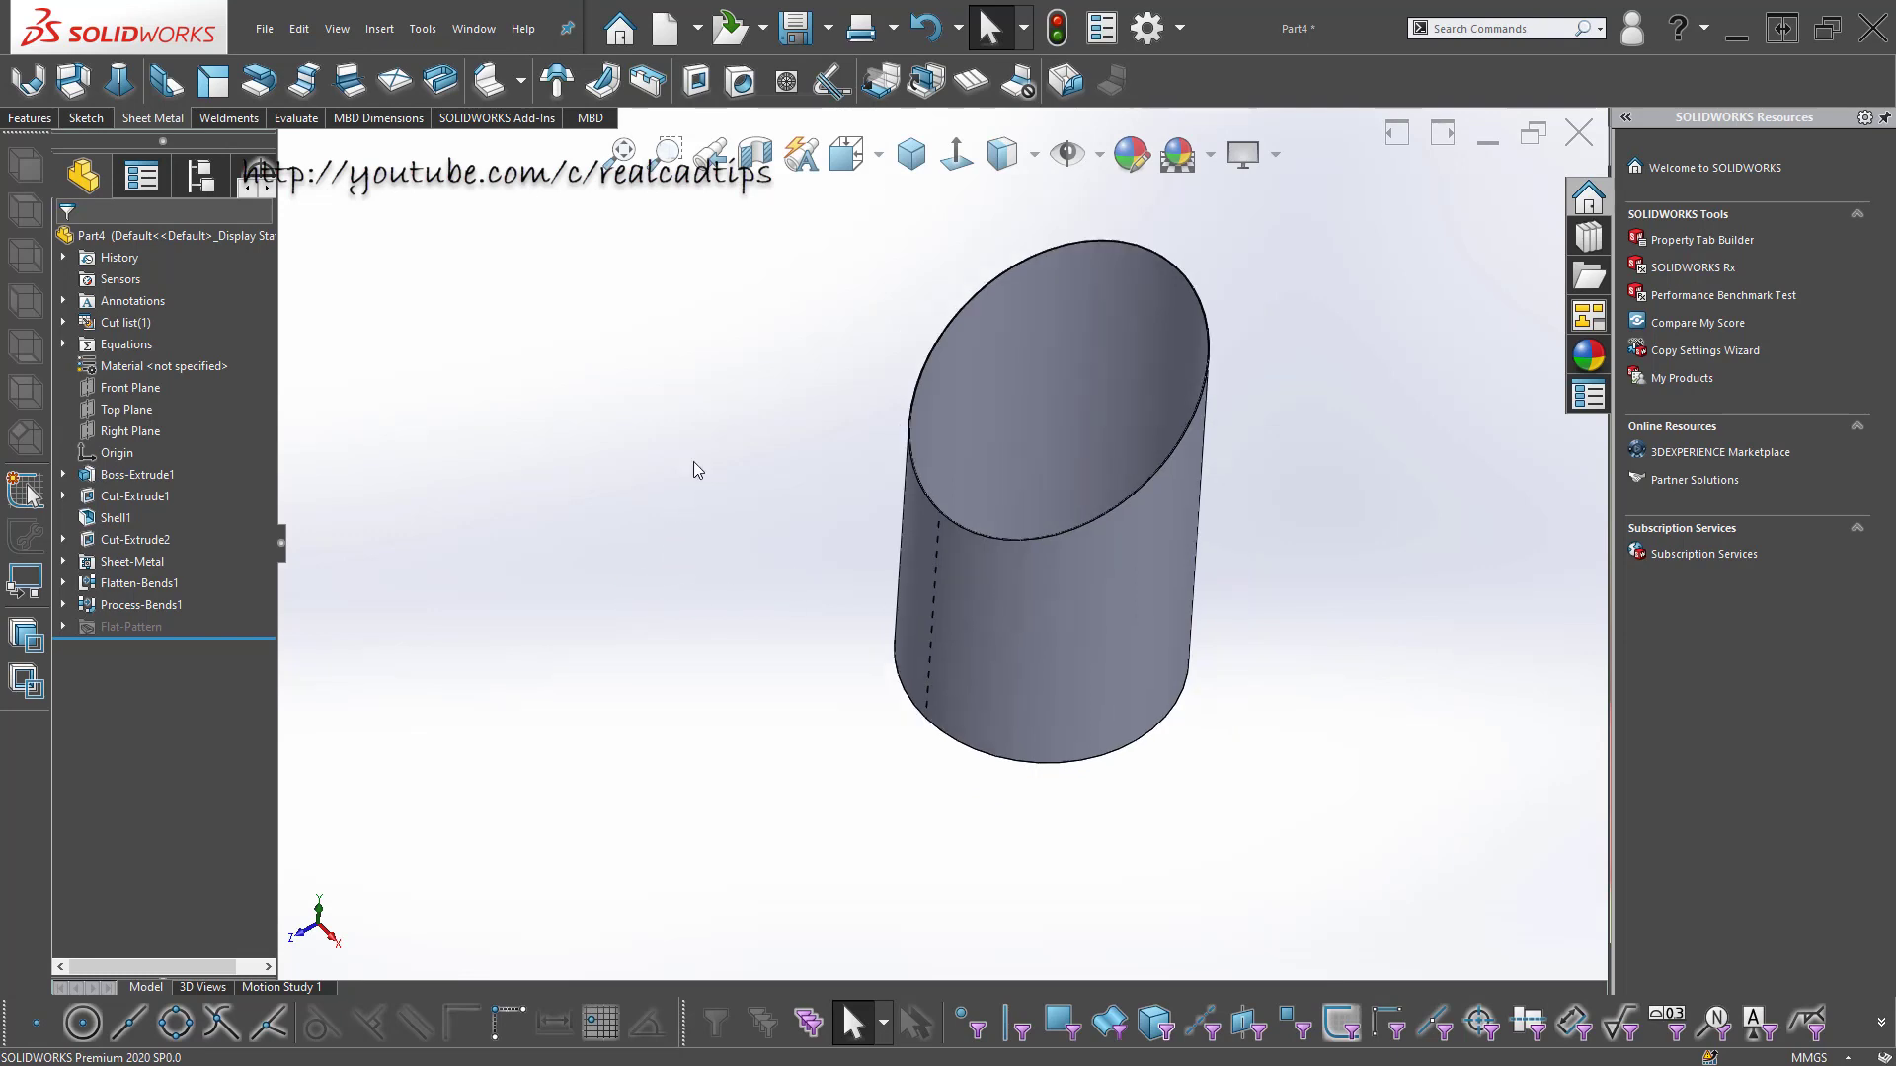
key("ctrl+s")
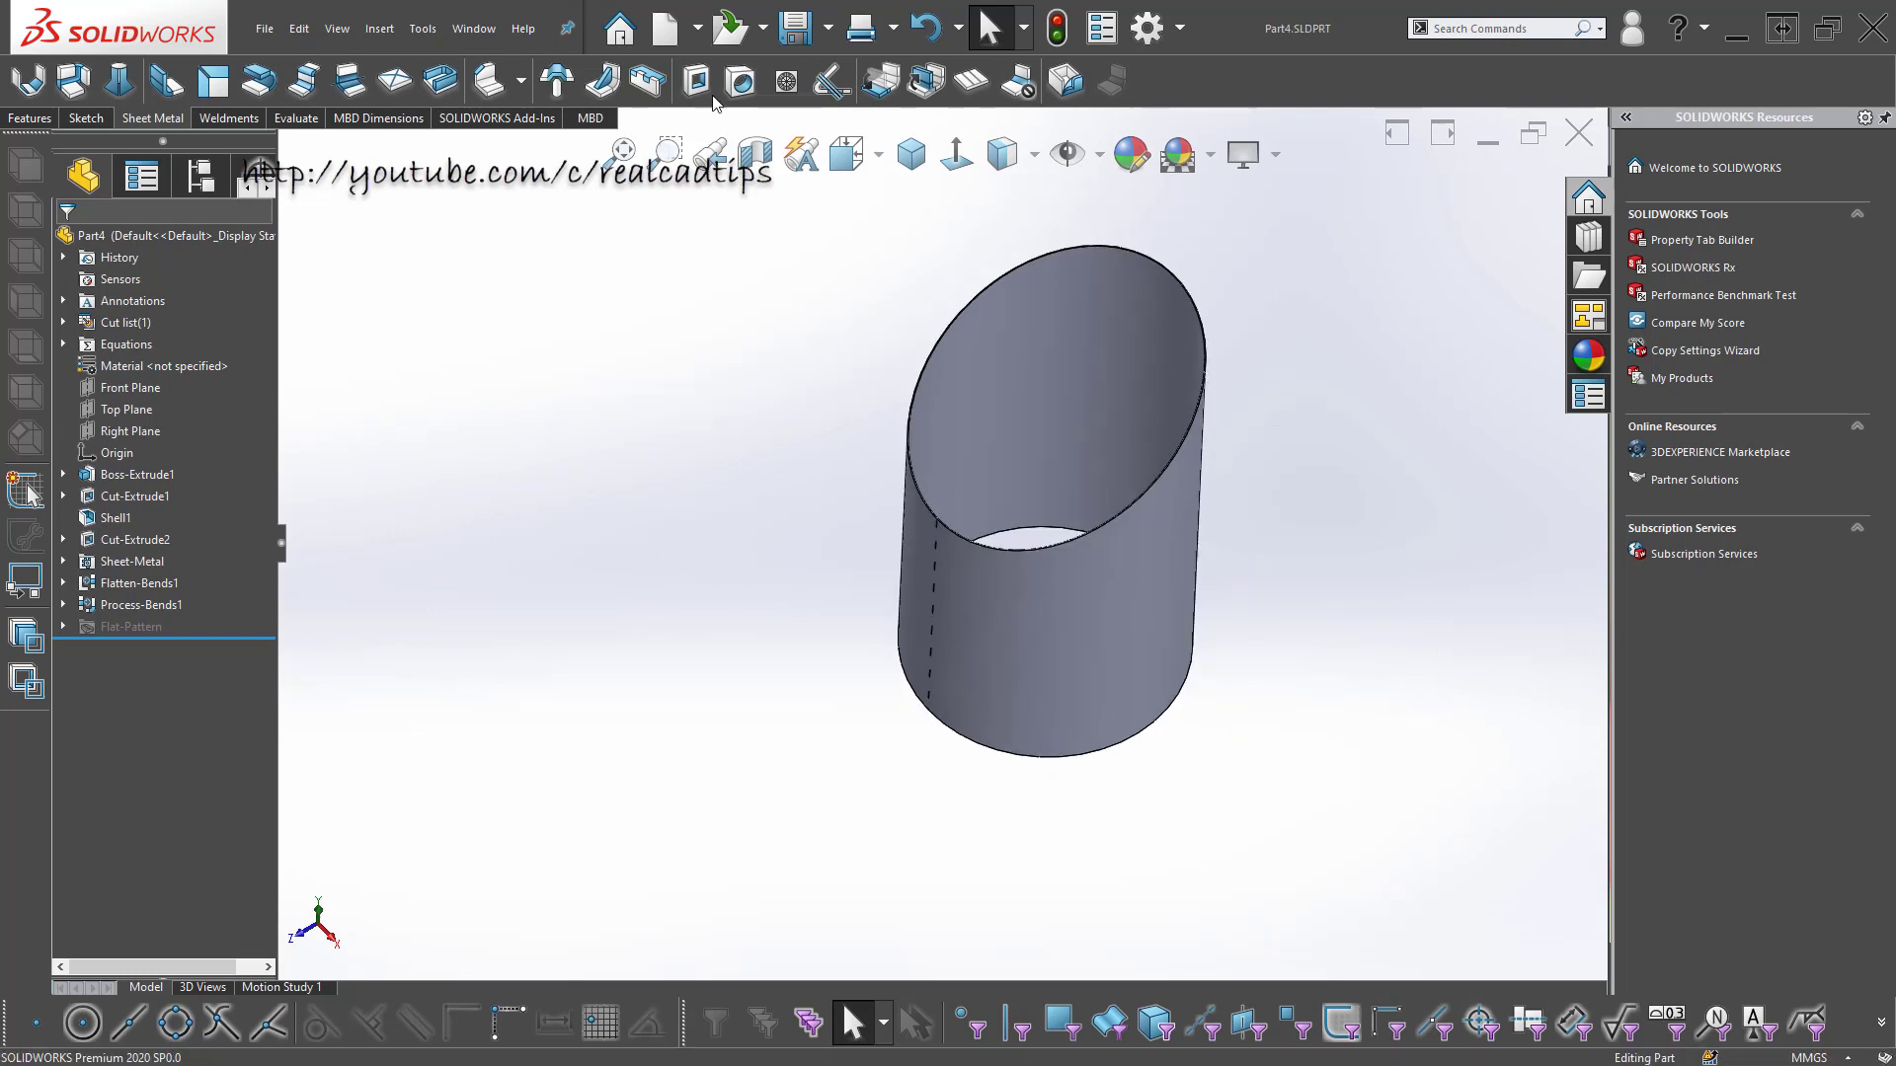
- Create a new drawing from the part on an A3 sheet
left_click(702, 37)
left_click(751, 71)
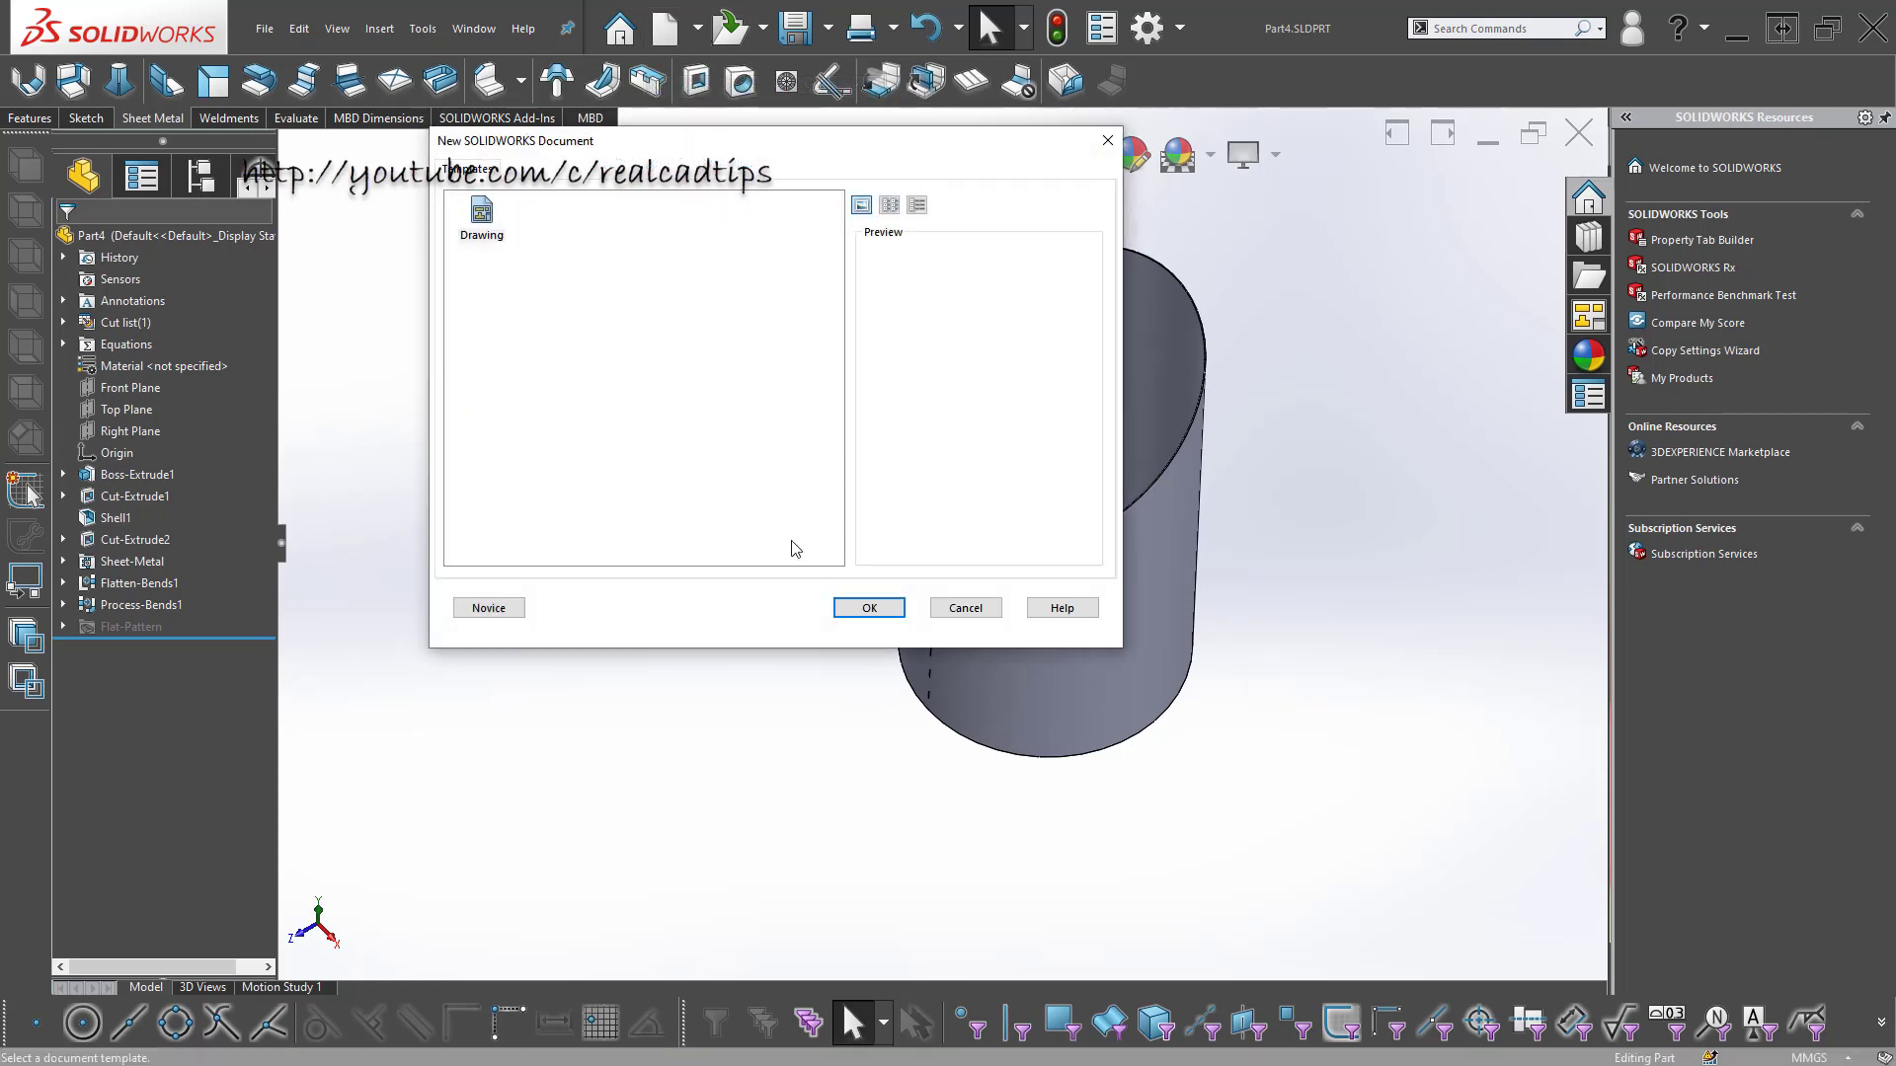
left_click(869, 608)
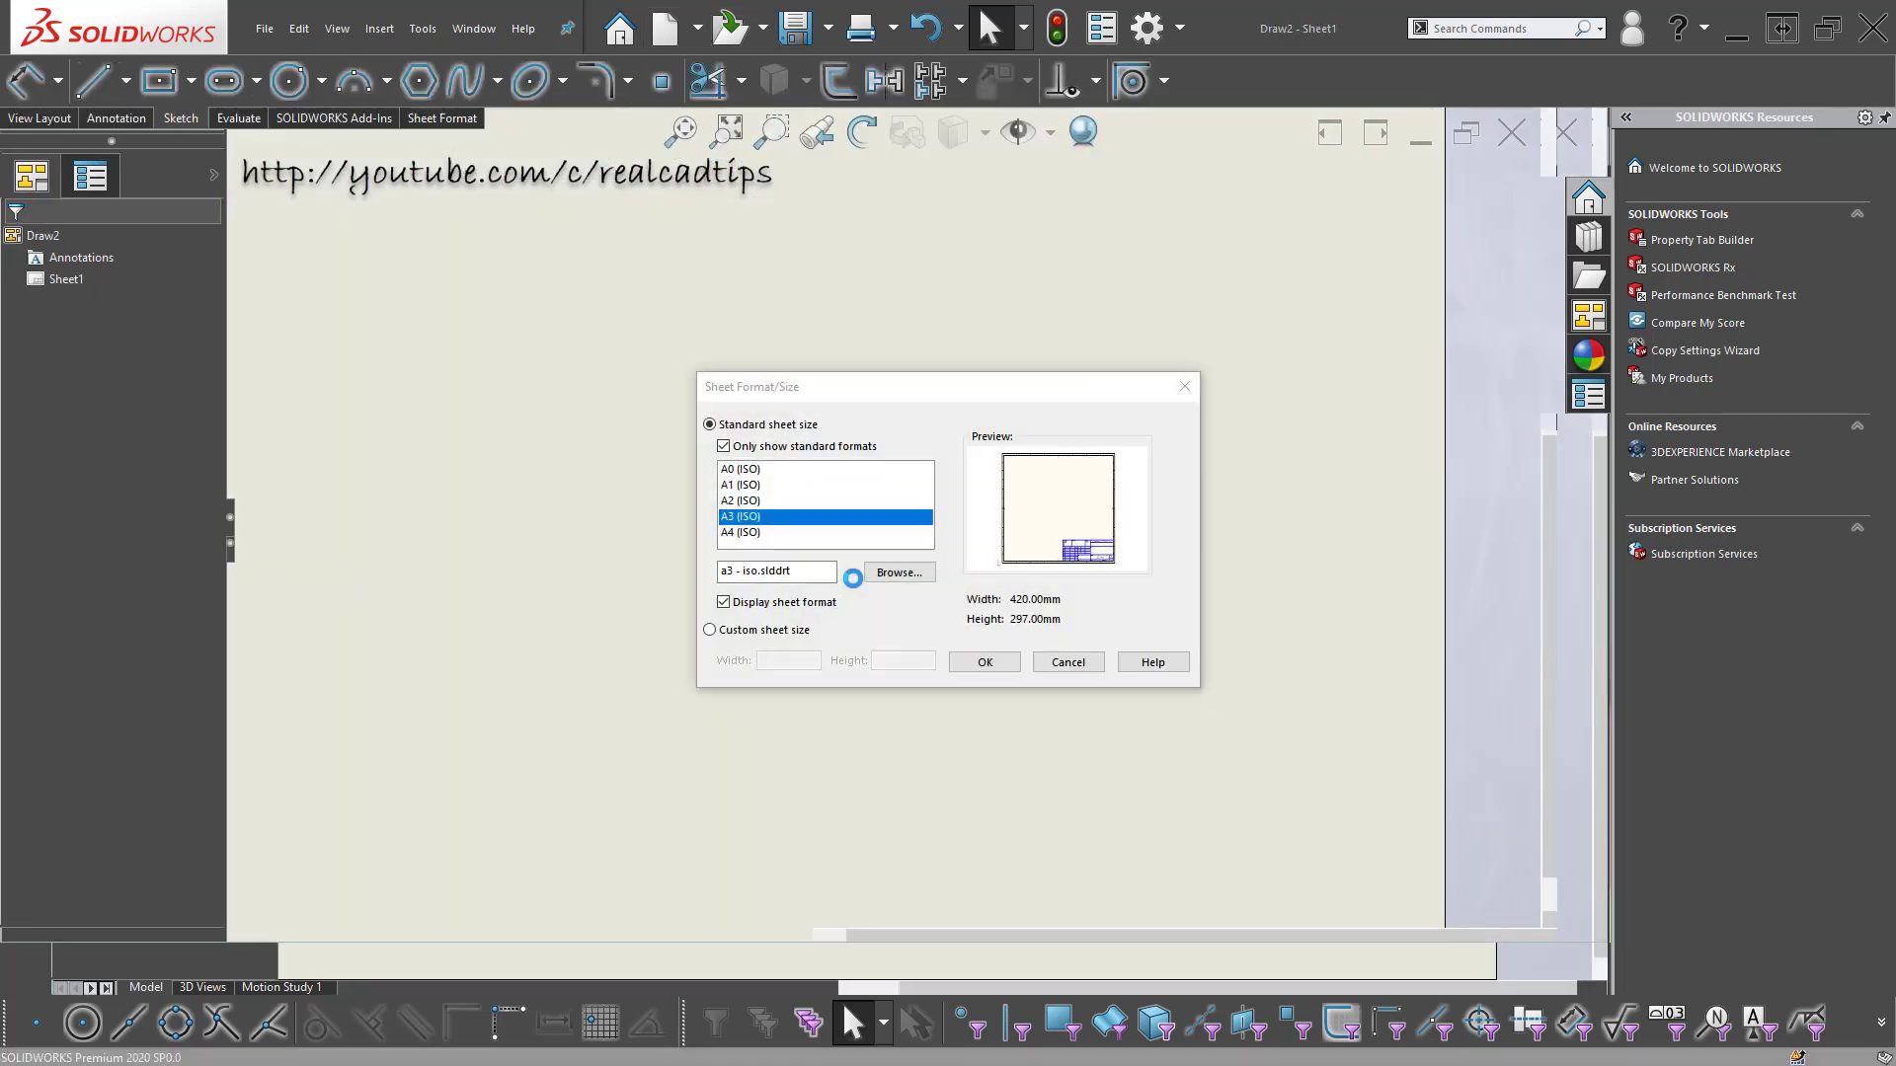
left_click(997, 669)
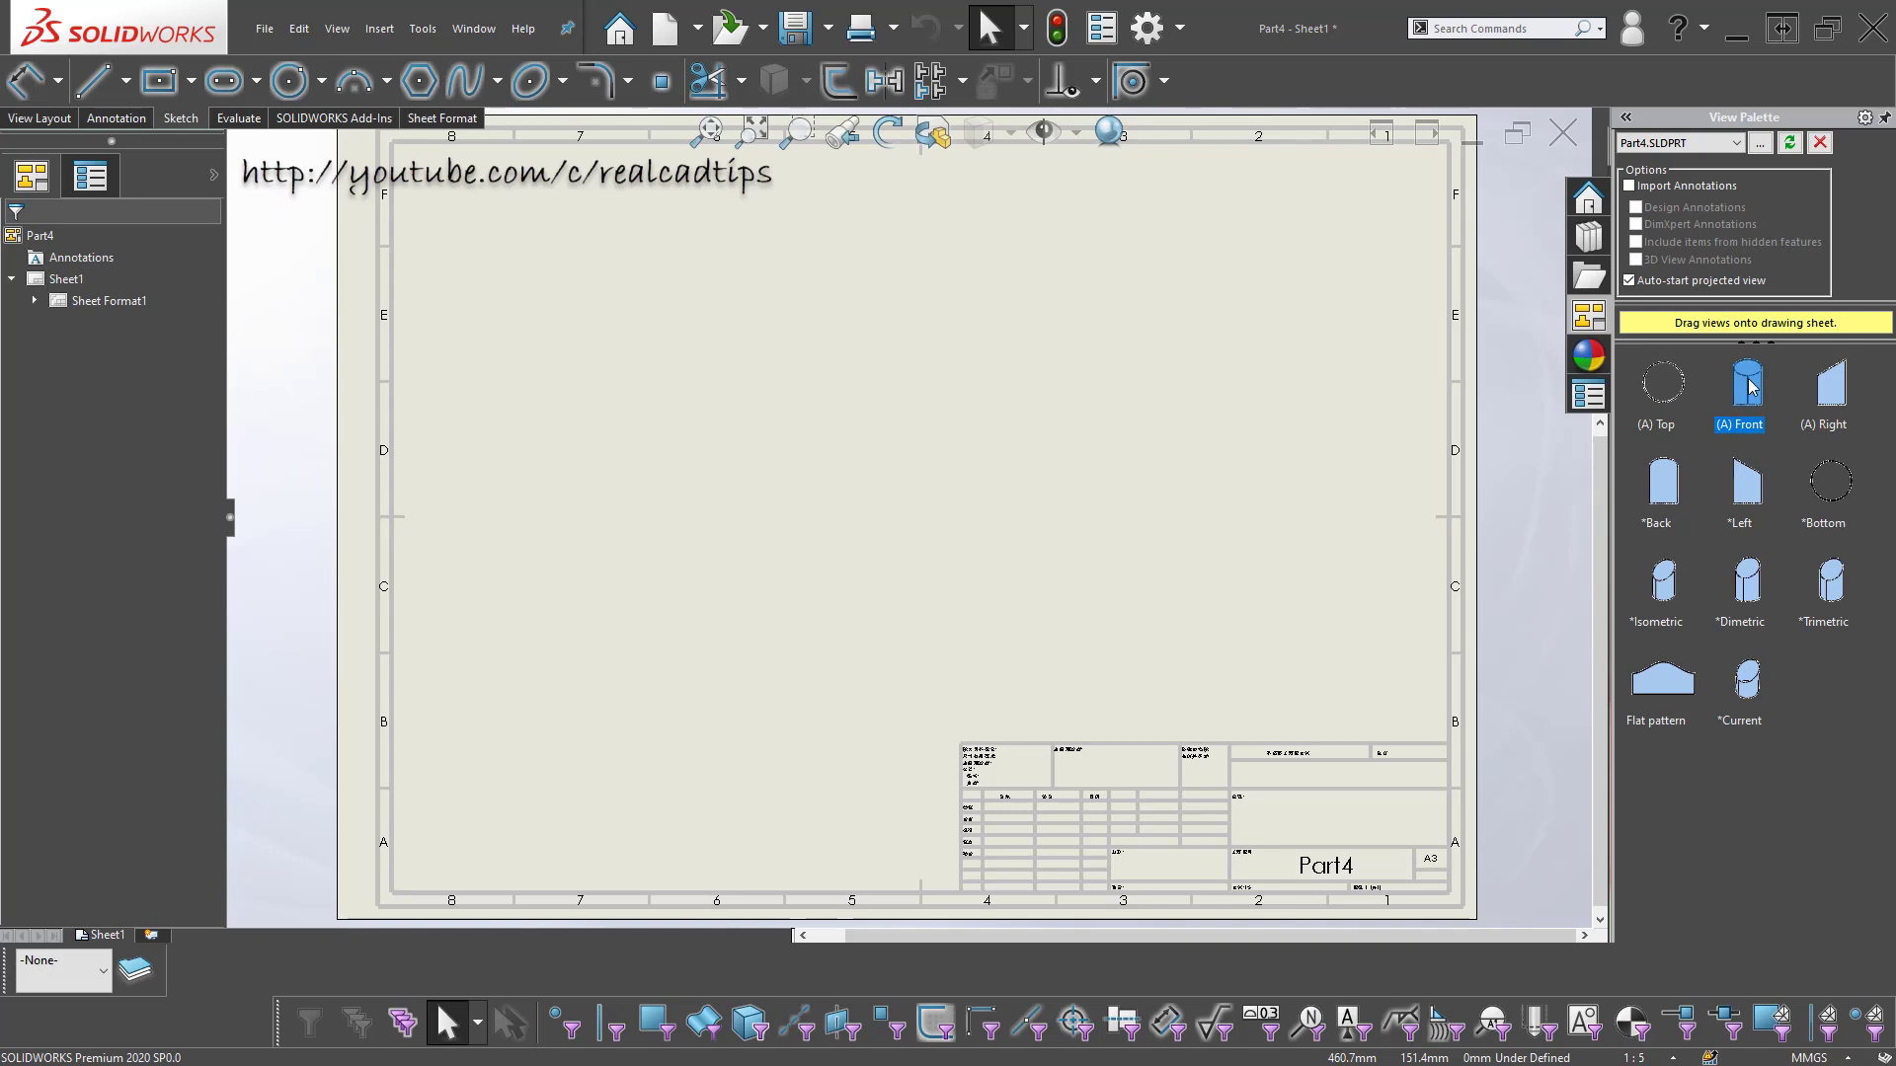
- Place the (A) Right view on the sheet's left and a projected view to its right
left_click(1826, 405)
left_click_drag(1447, 388, 706, 376)
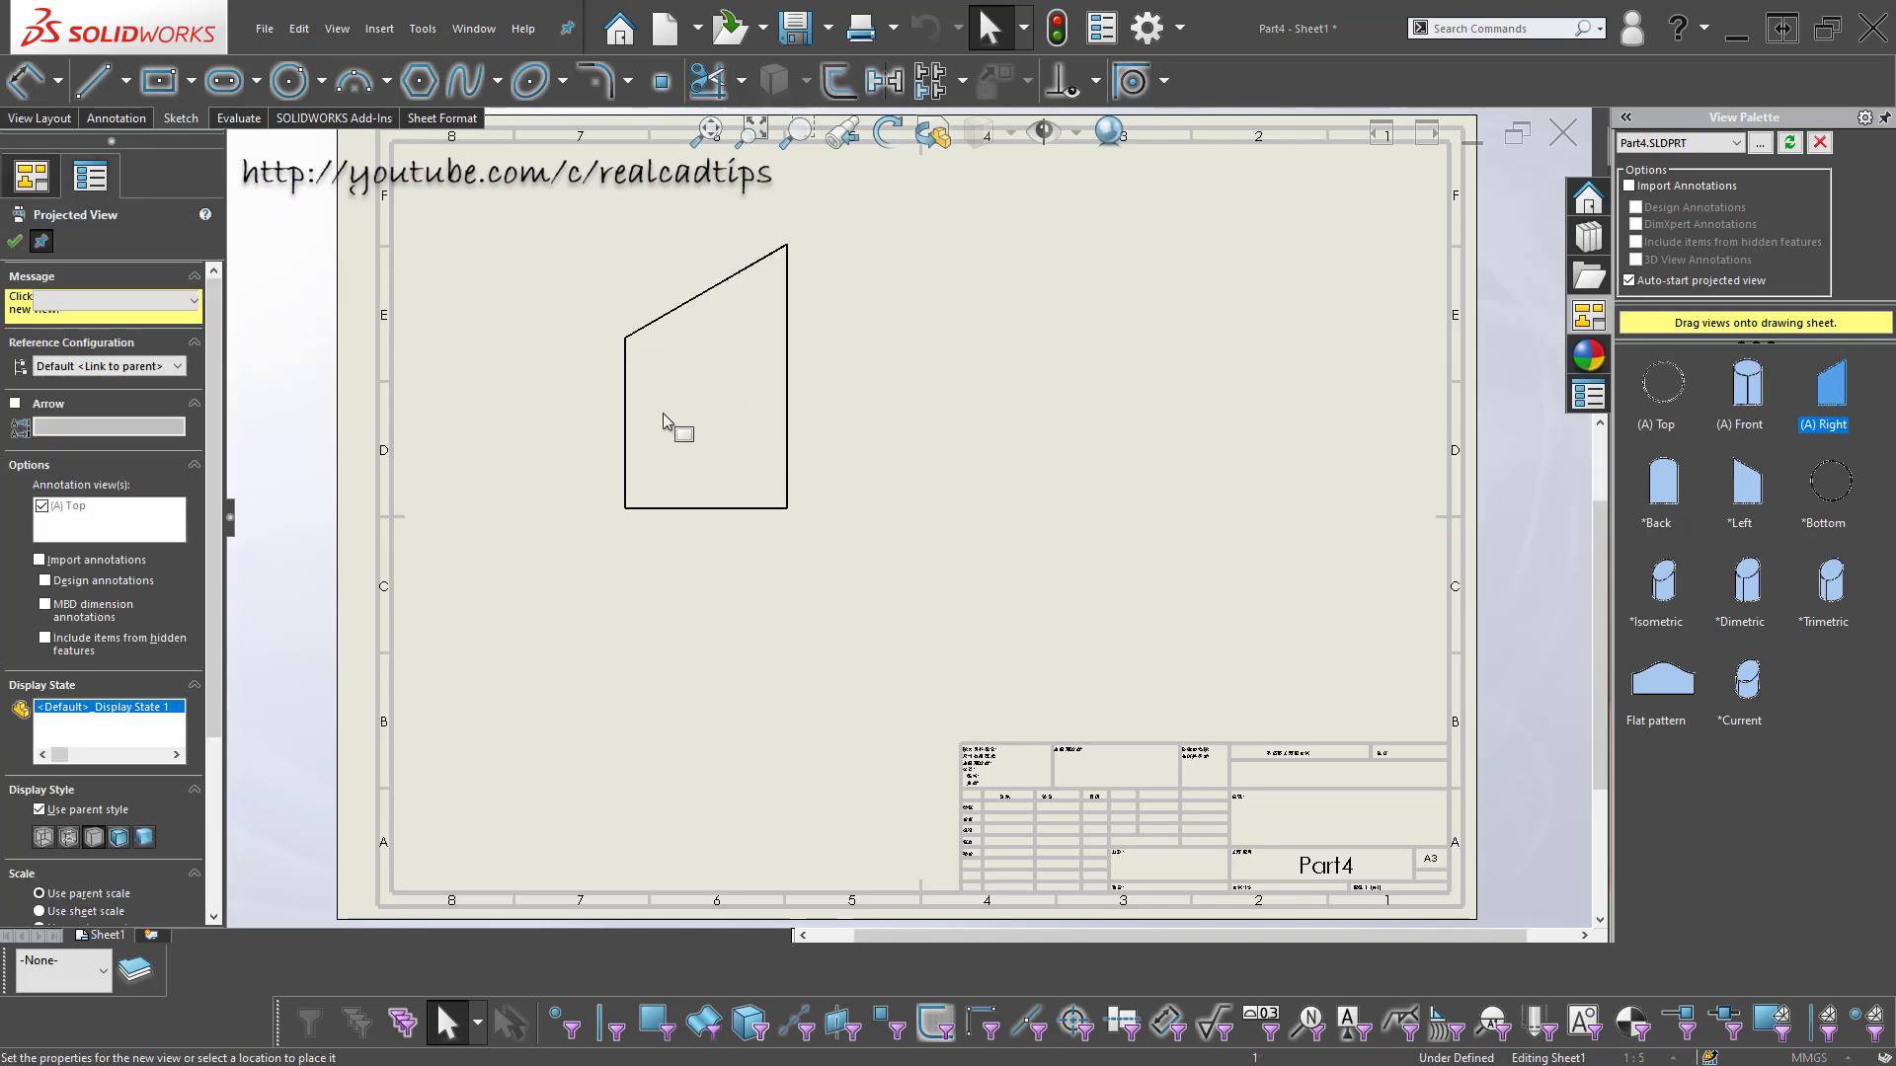
scroll(740, 444, "up", 3)
key("Escape")
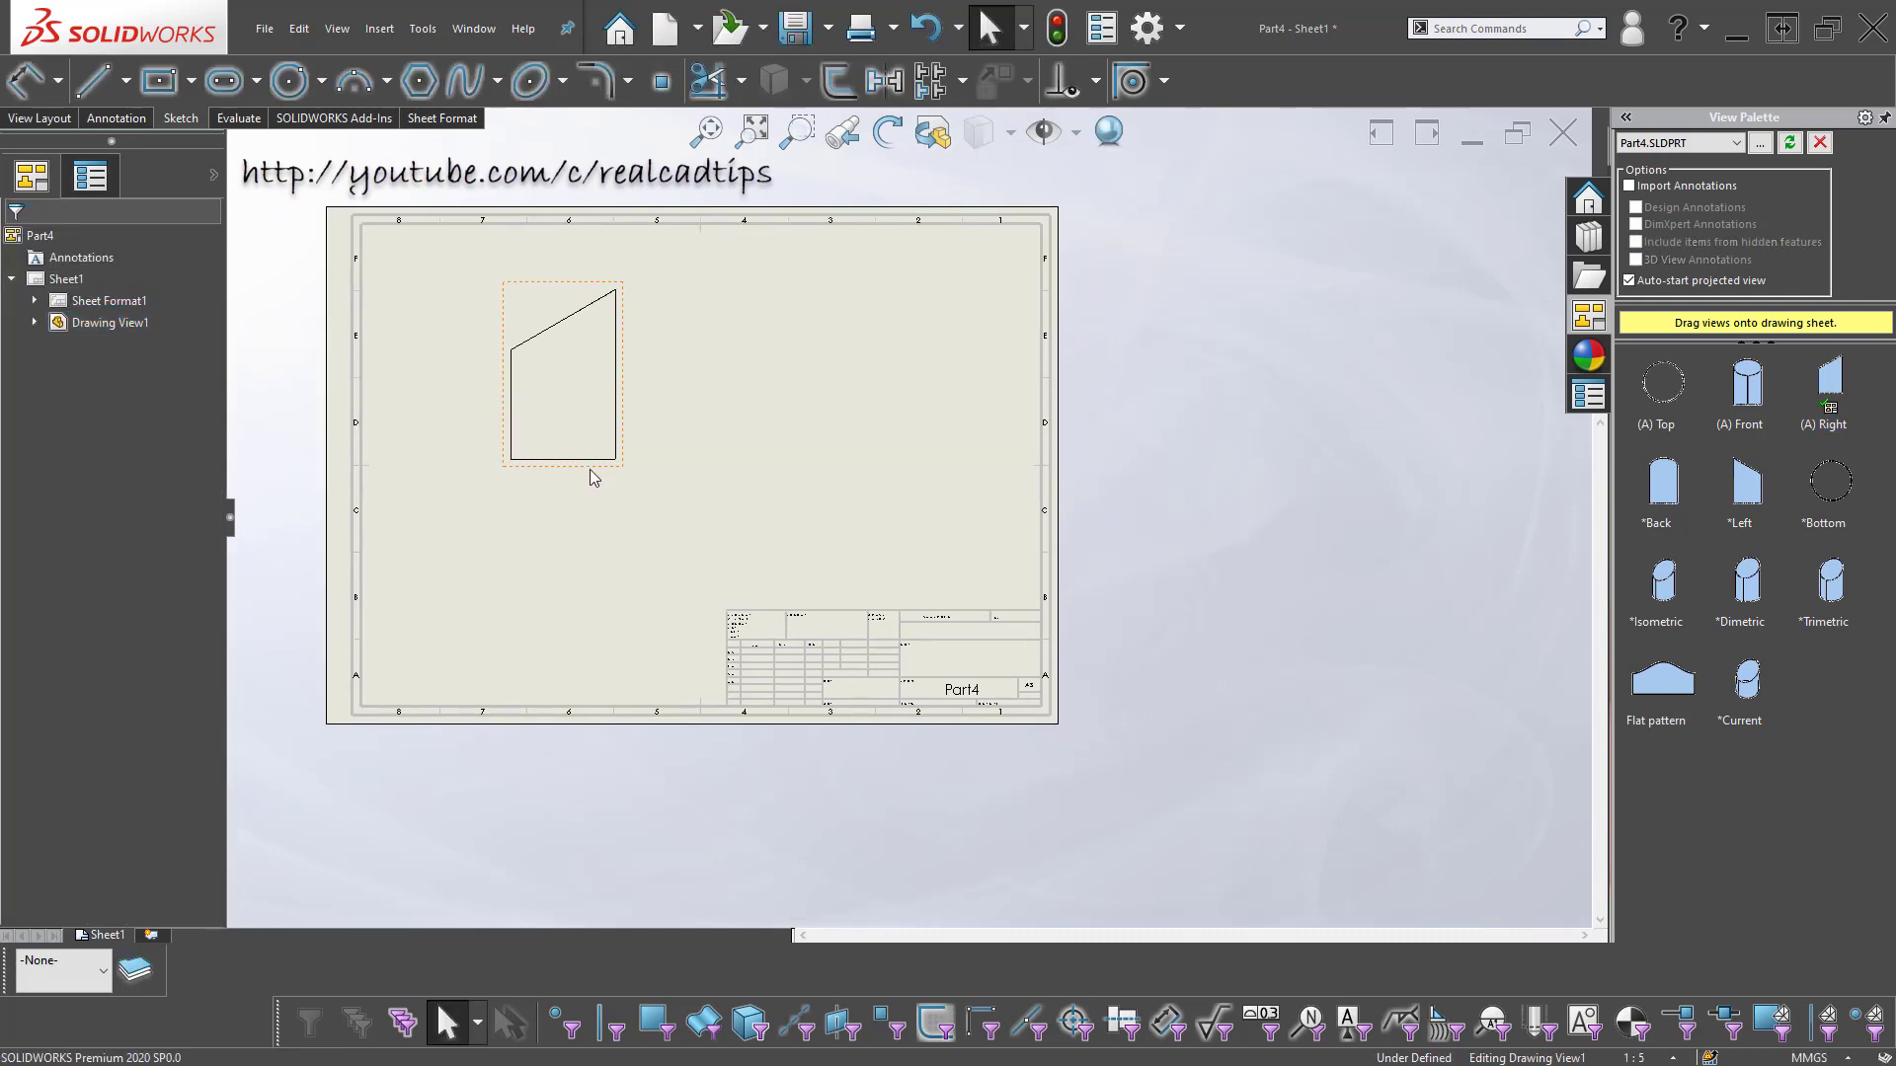
left_click(593, 478)
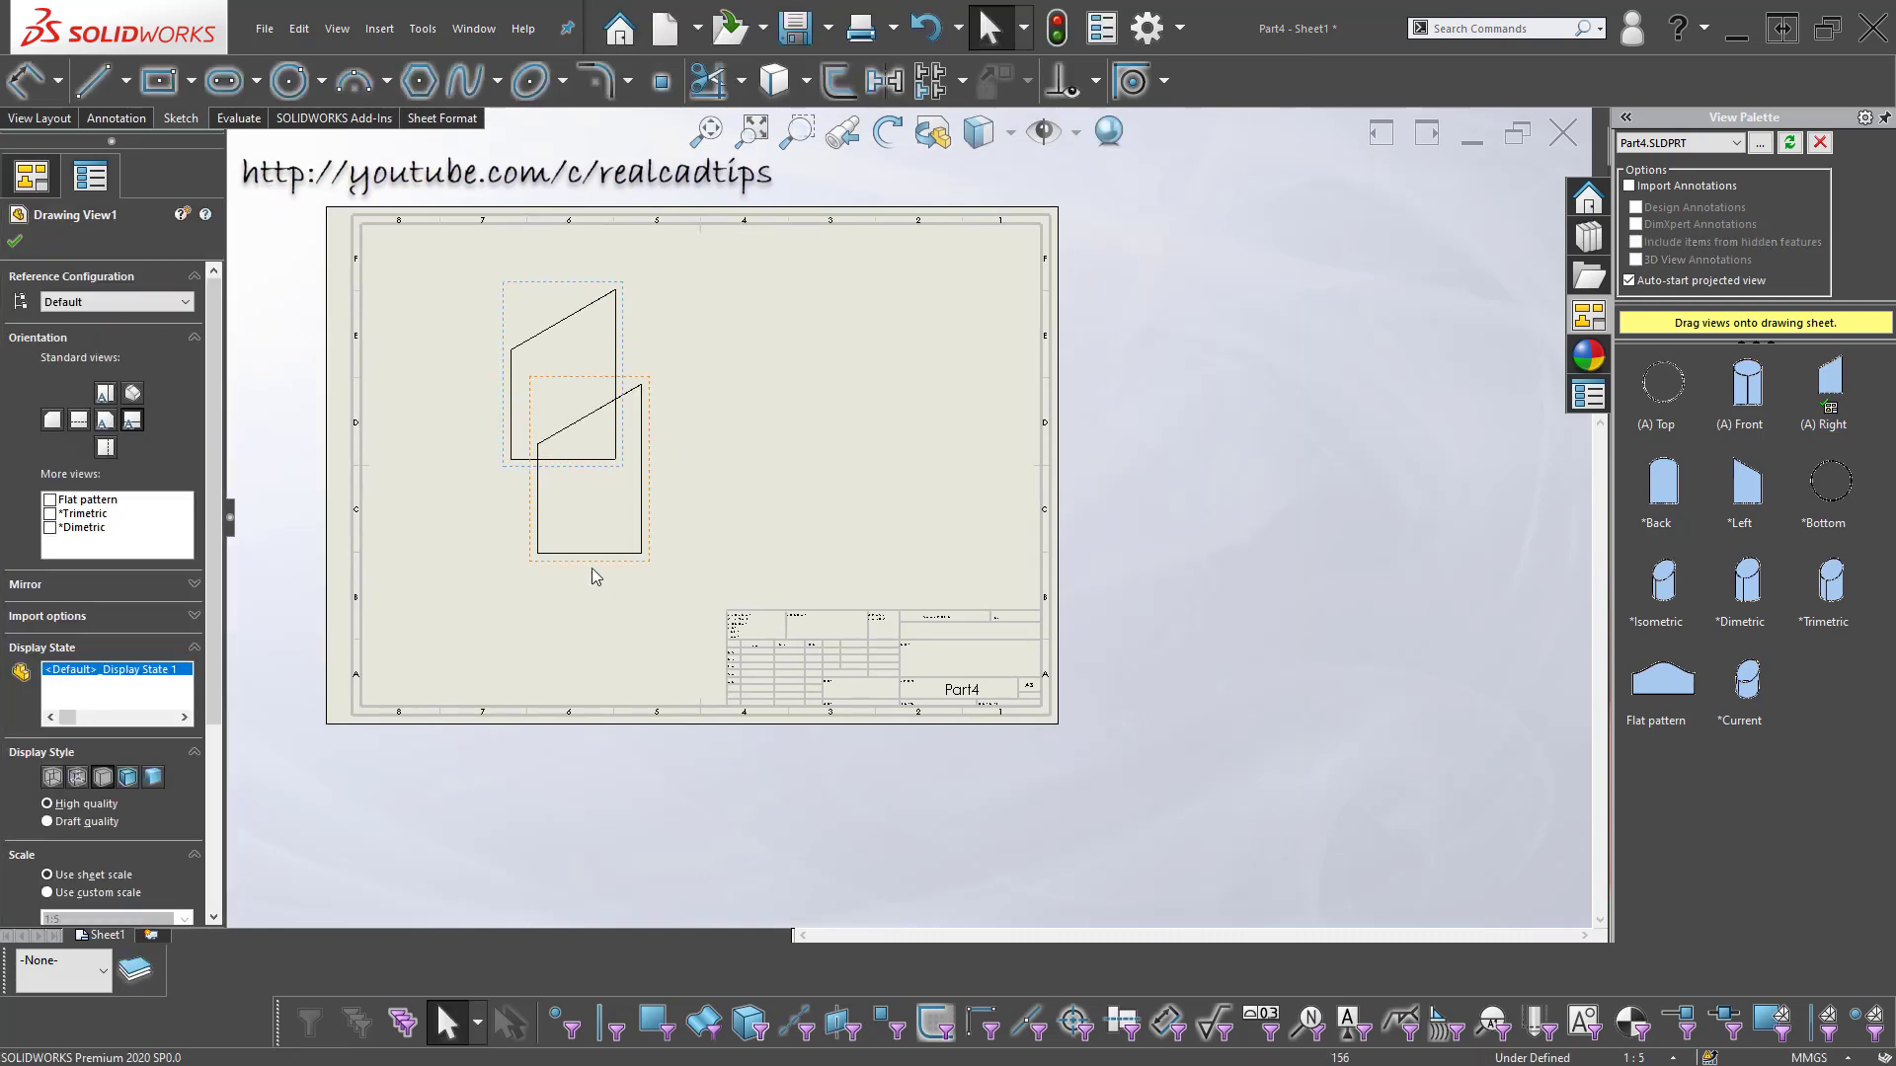
left_click(835, 537)
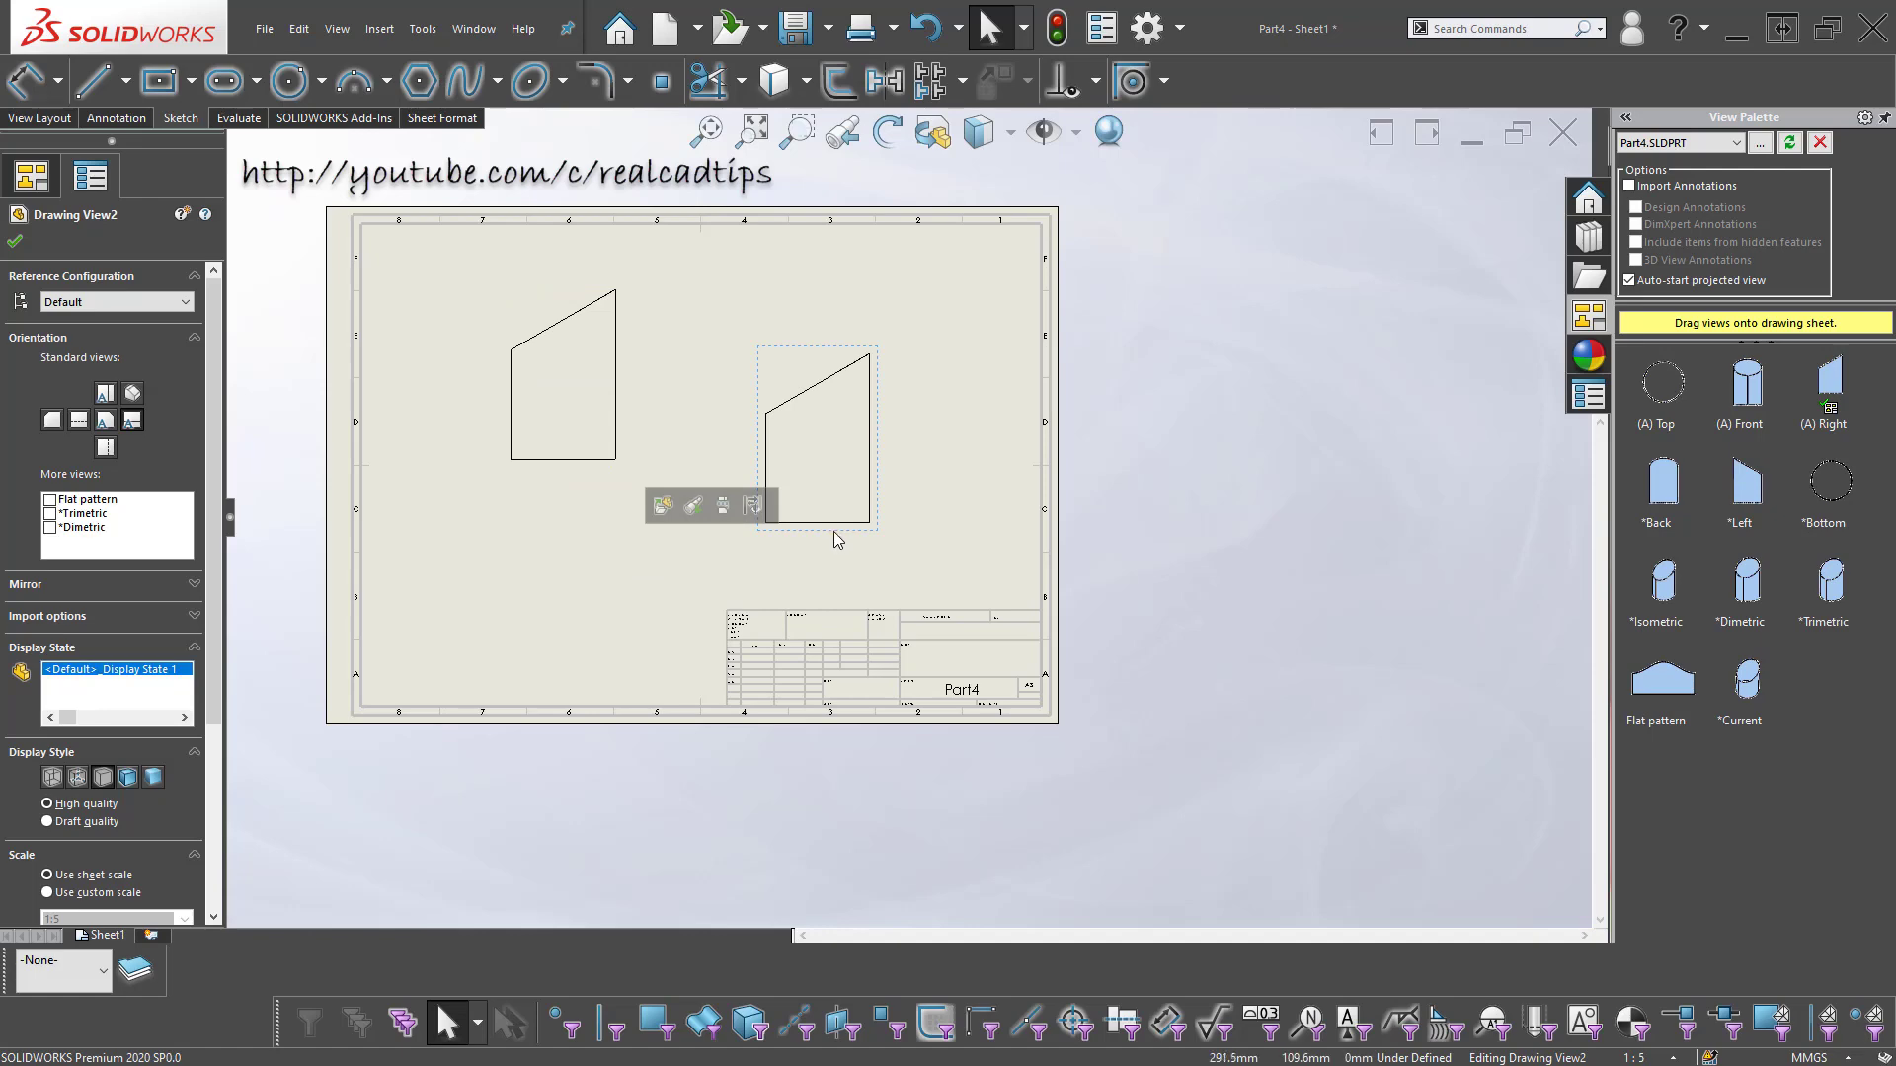
- Set Drawing View2's configuration to DefaultSM-FLAT-PATTERN
right_click(830, 536)
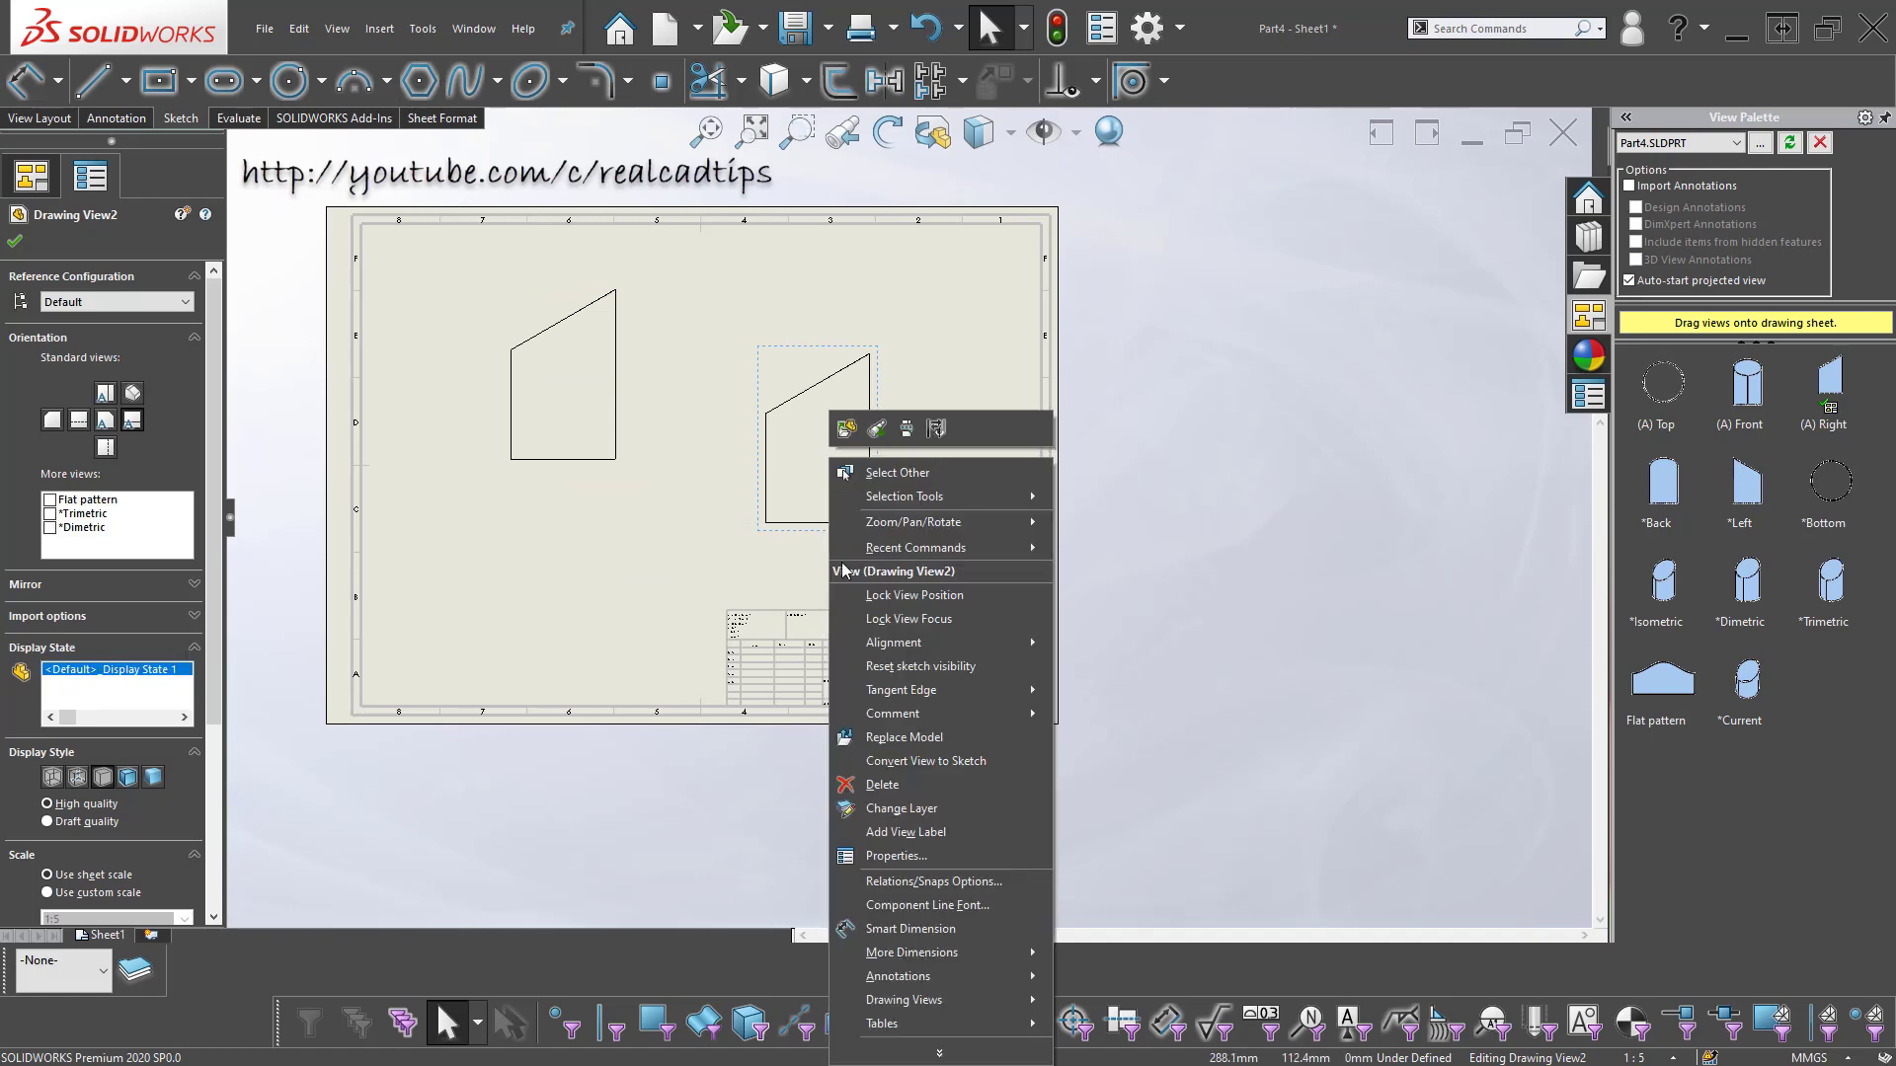
left_click(938, 851)
left_click(902, 524)
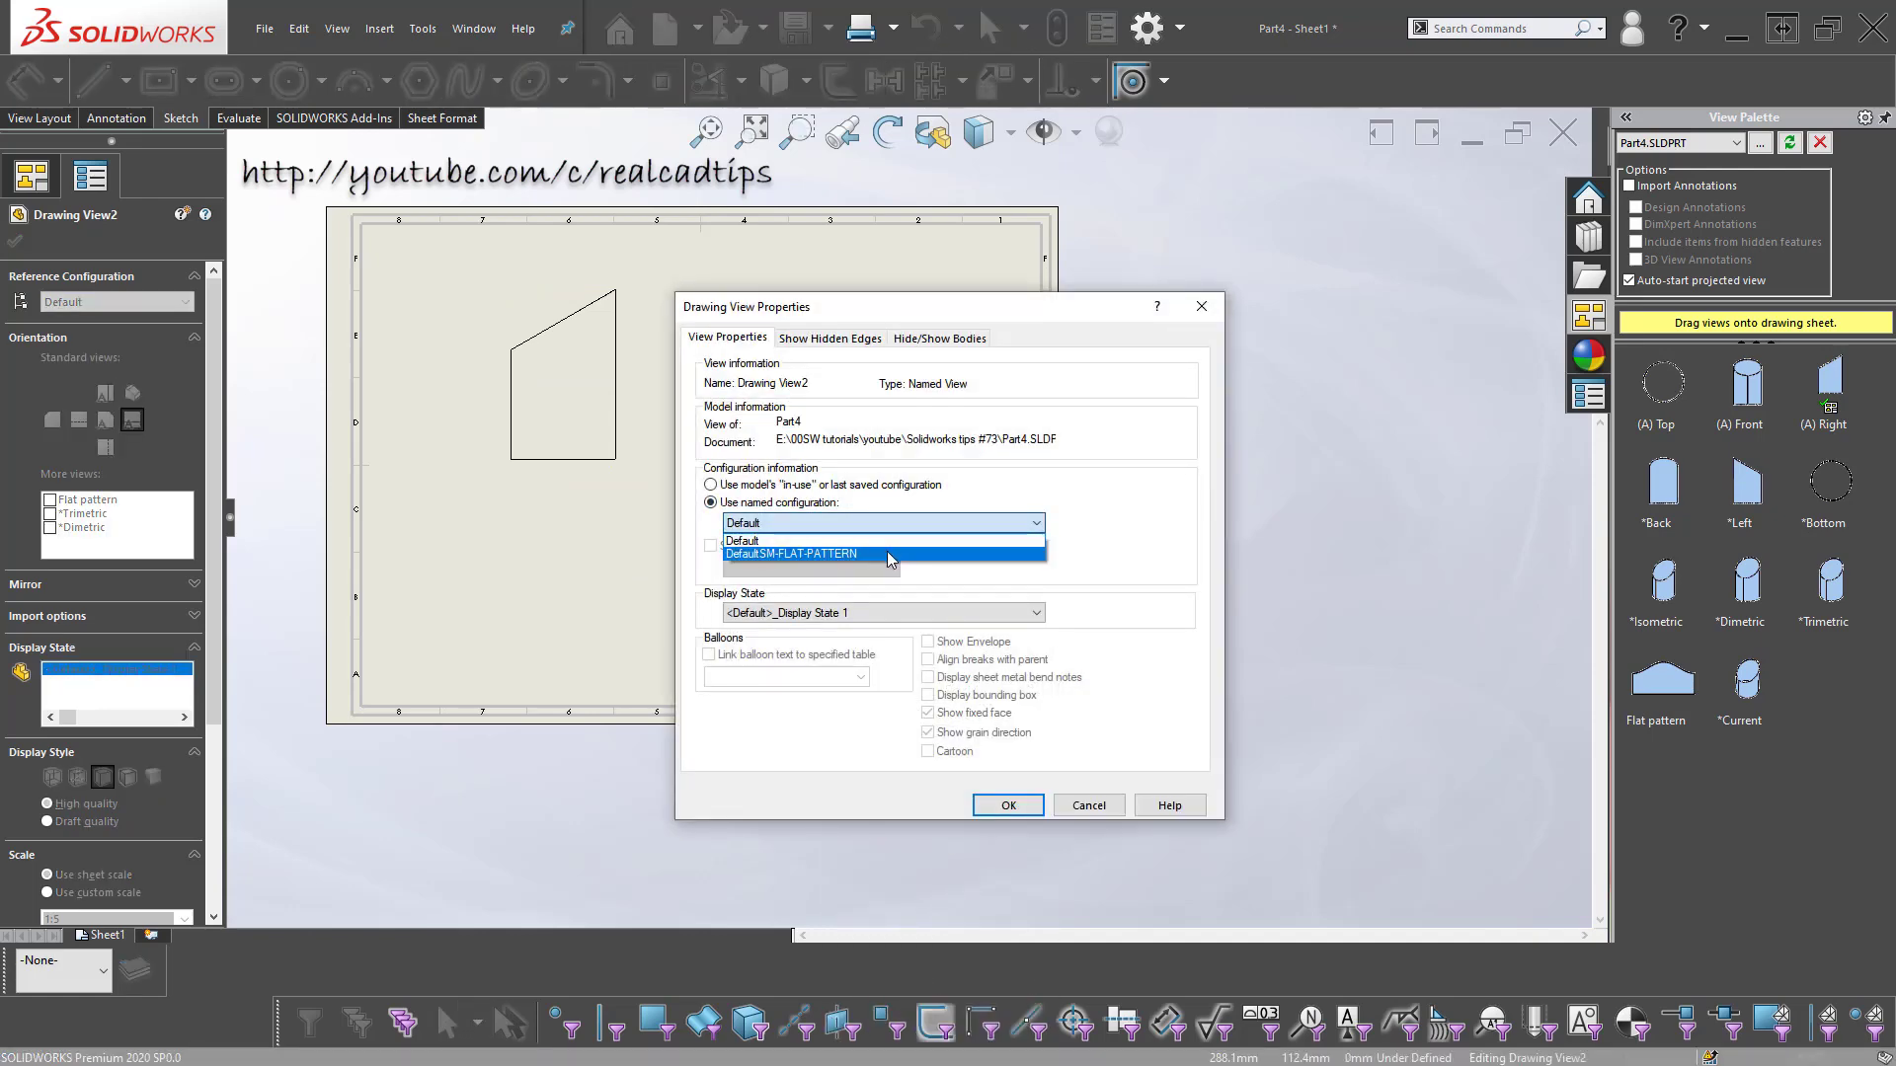
left_click(886, 555)
left_click(1008, 805)
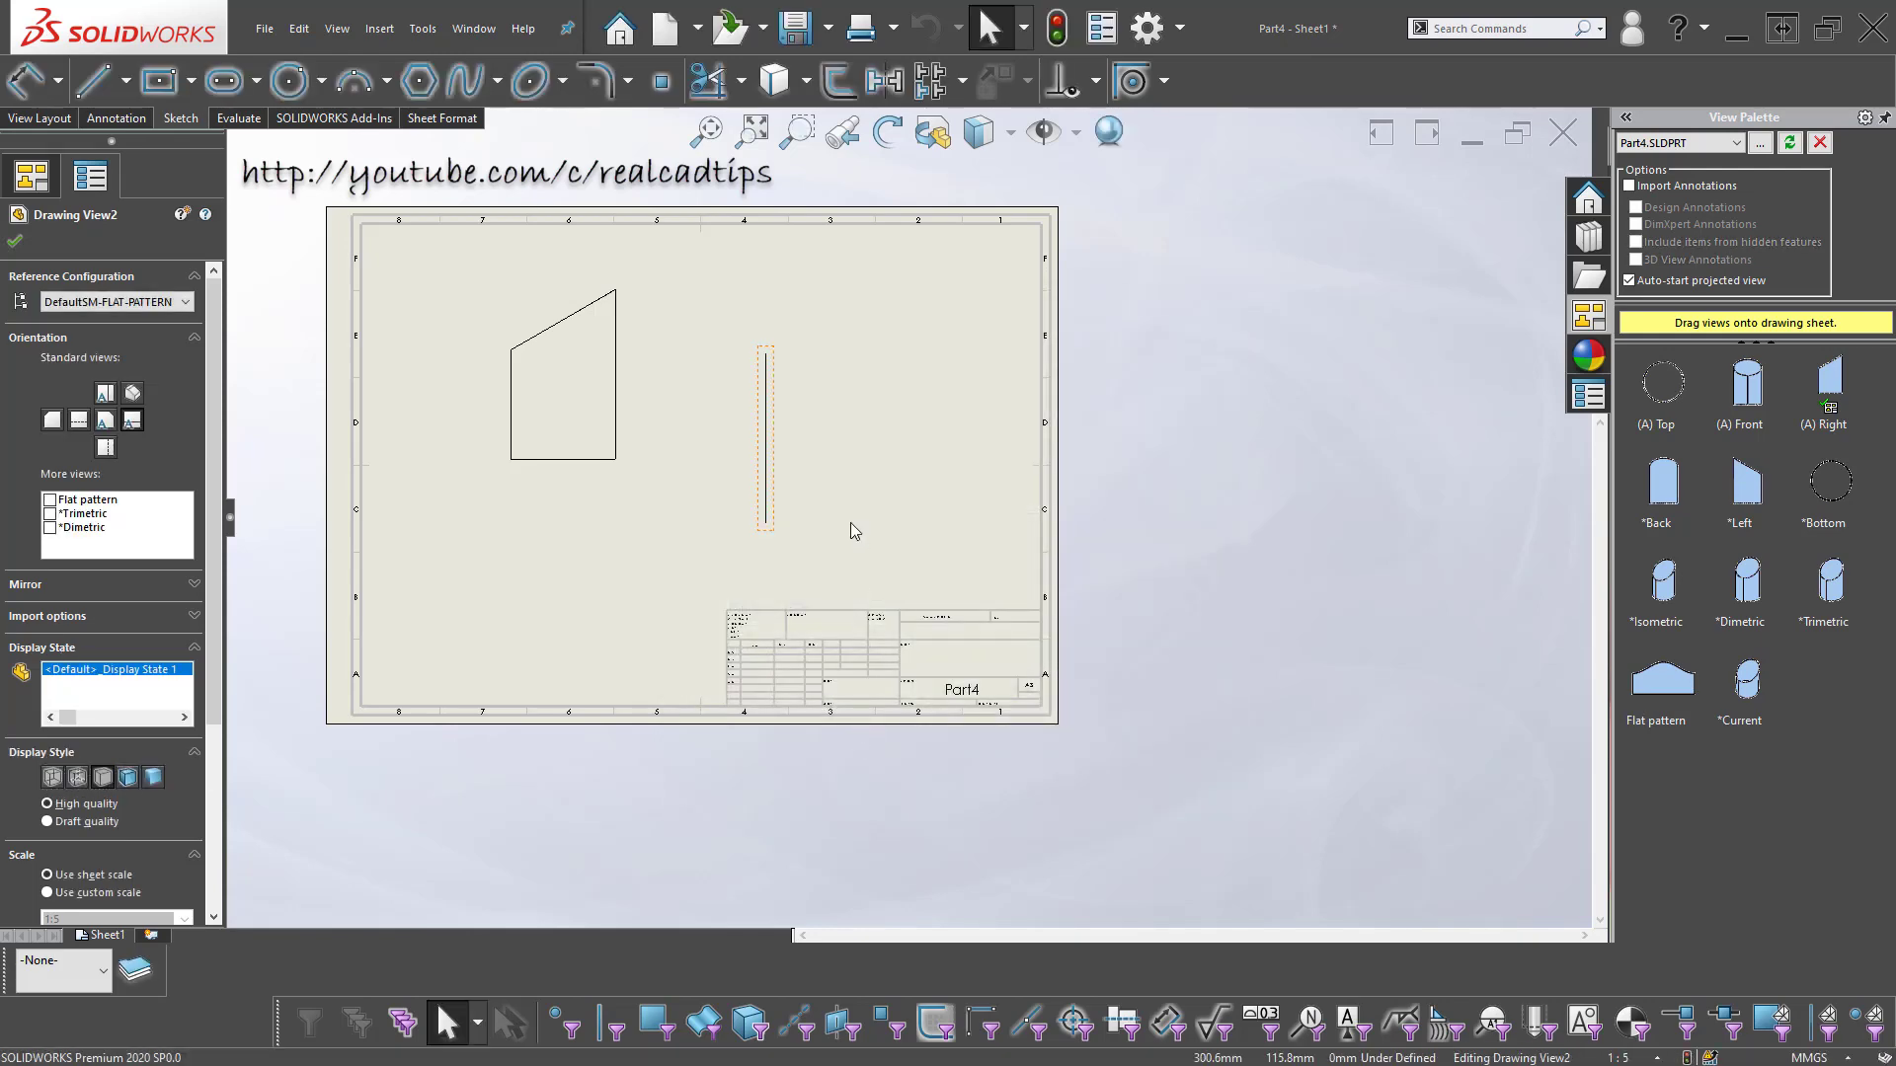
left_click(780, 467)
- Add a projected view, Drawing View3, from the flat-pattern view
left_click(35, 120)
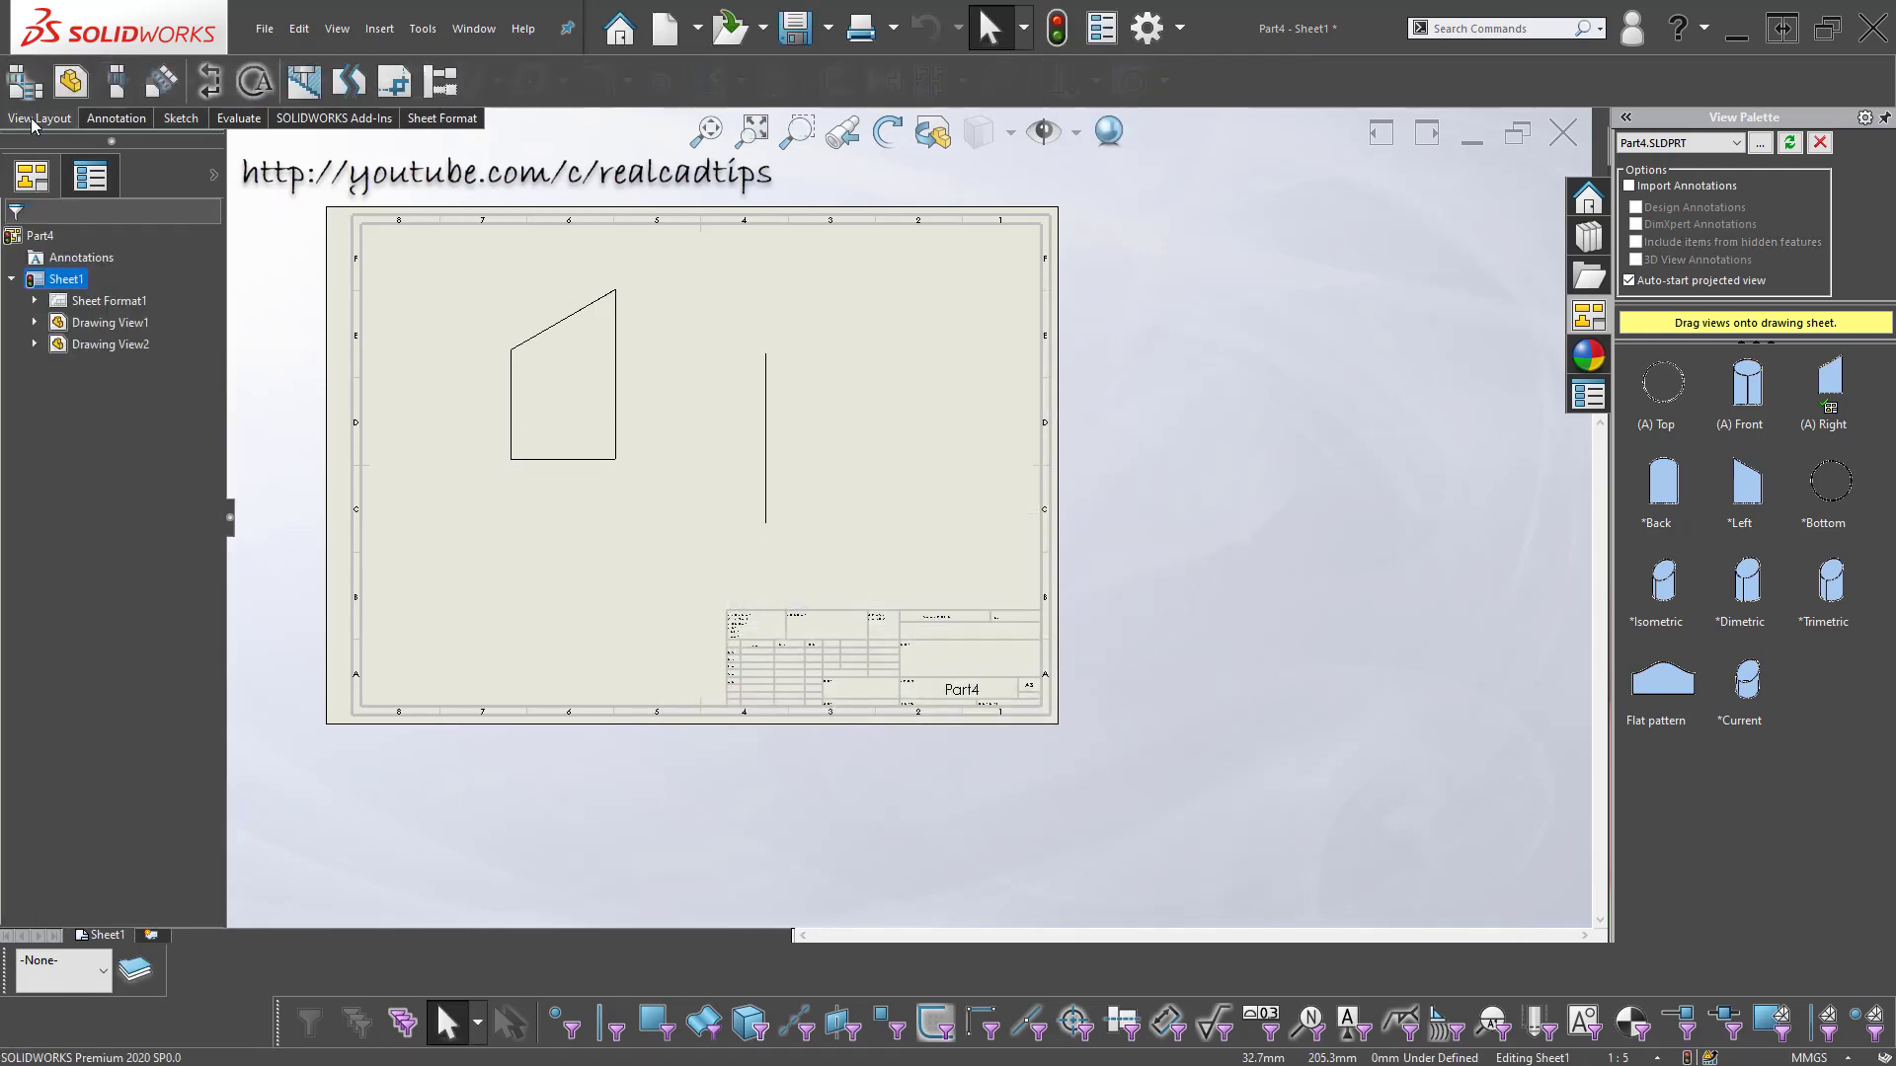
left_click(762, 524)
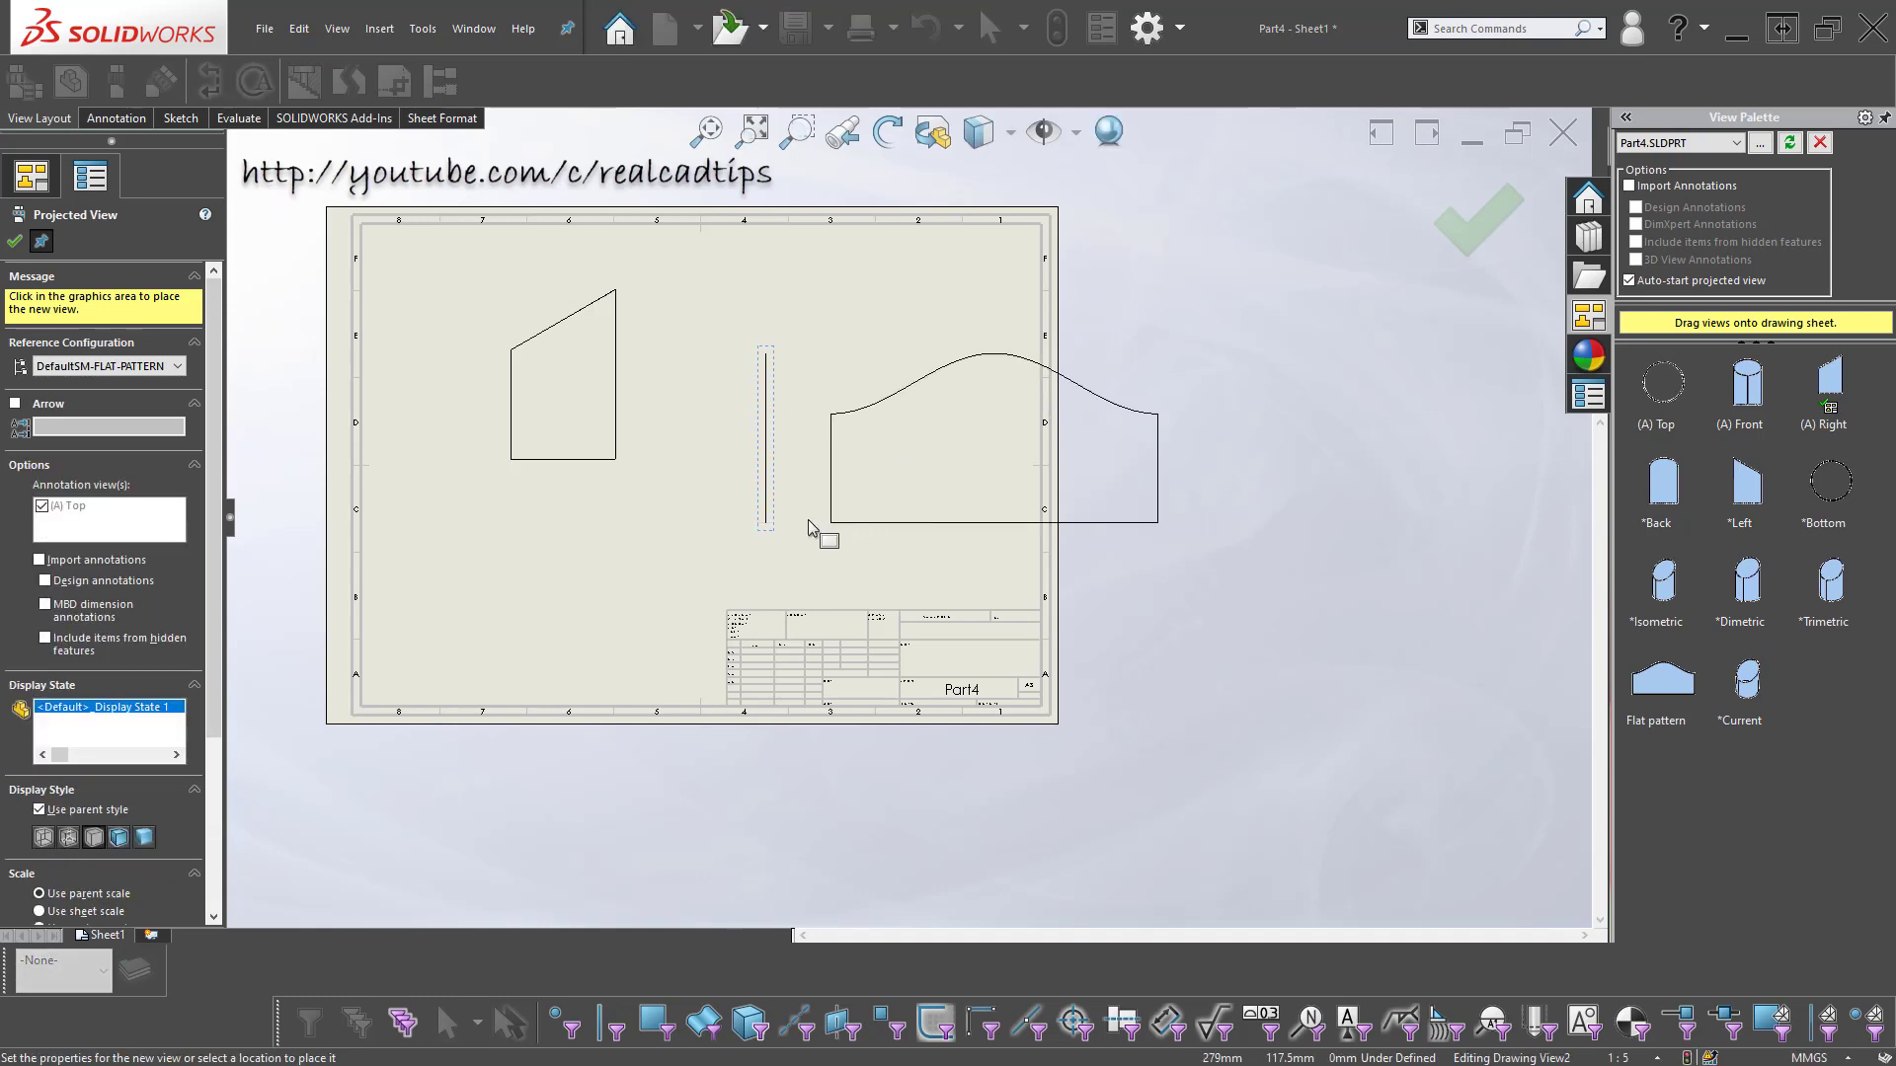
key("Escape")
- Arrange the flat-pattern views across the top with the angled-cut view below left
left_click_drag(767, 540, 635, 567)
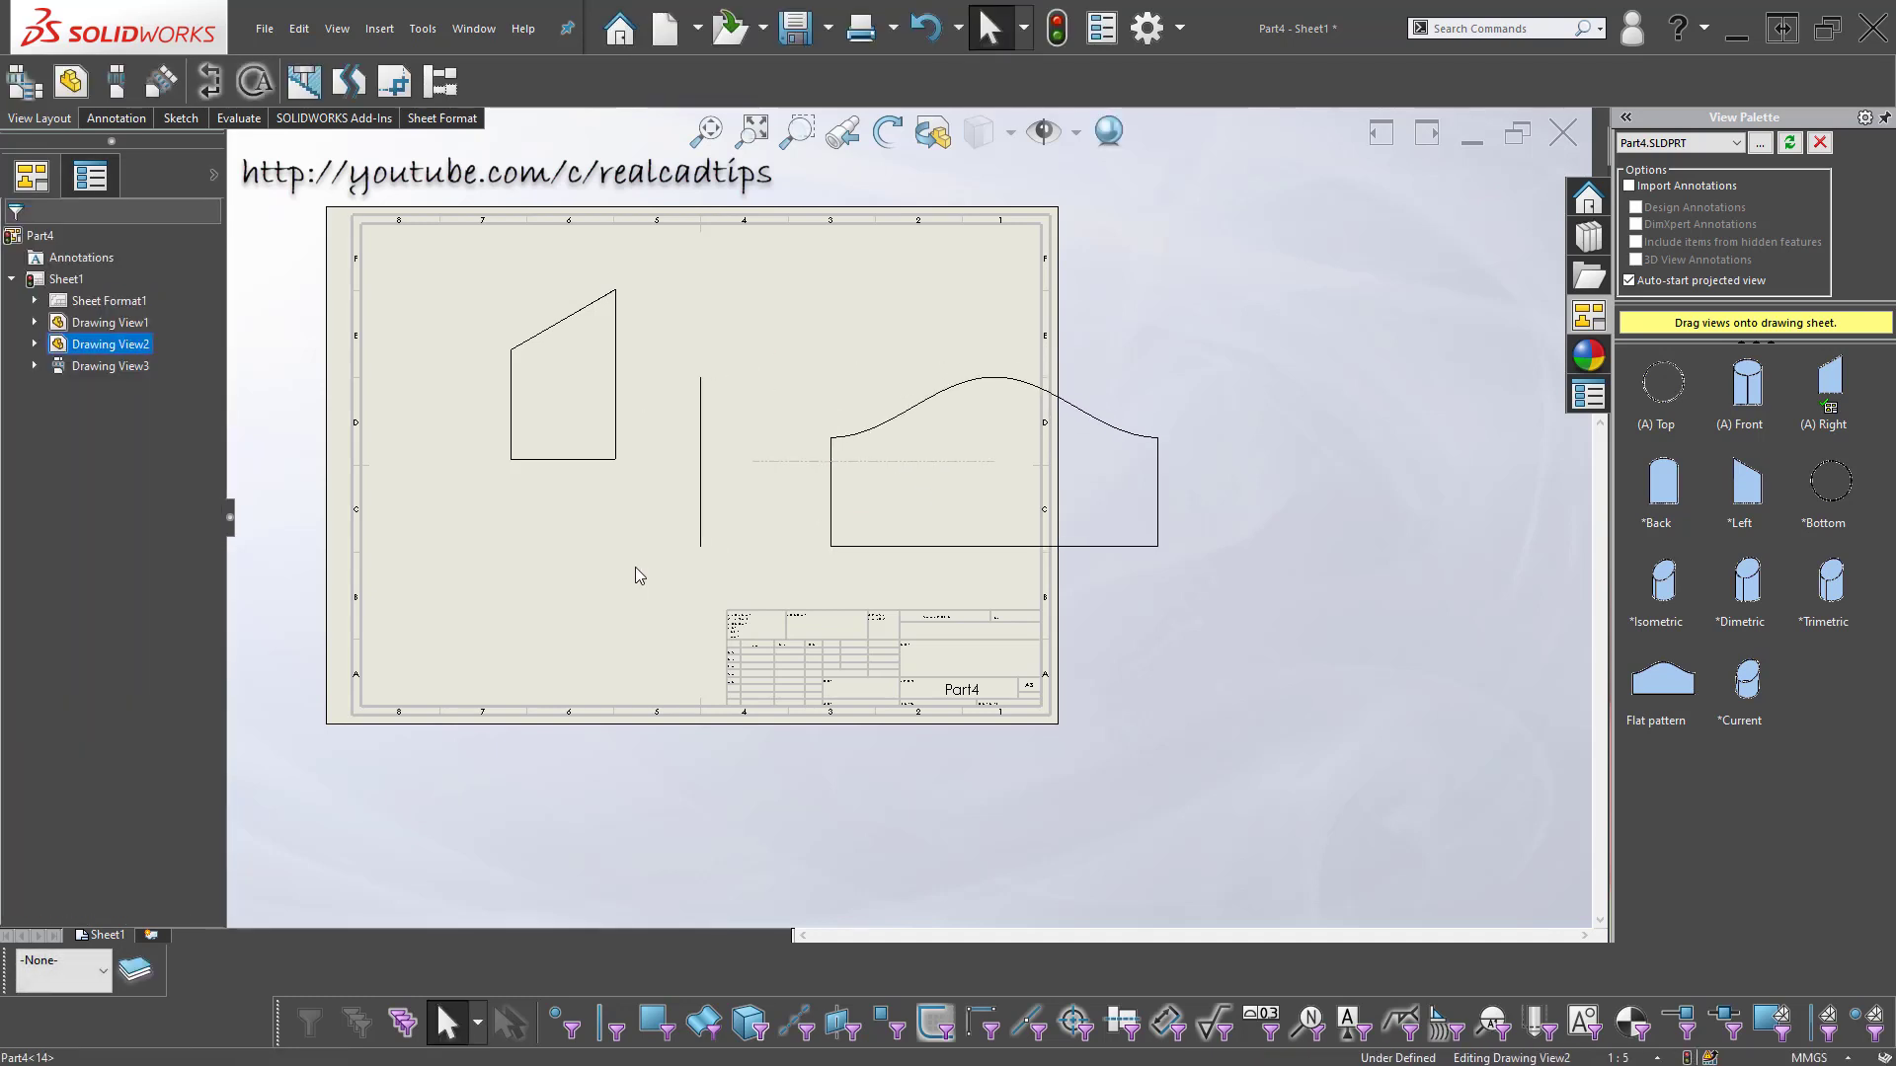
left_click_drag(553, 470, 464, 423)
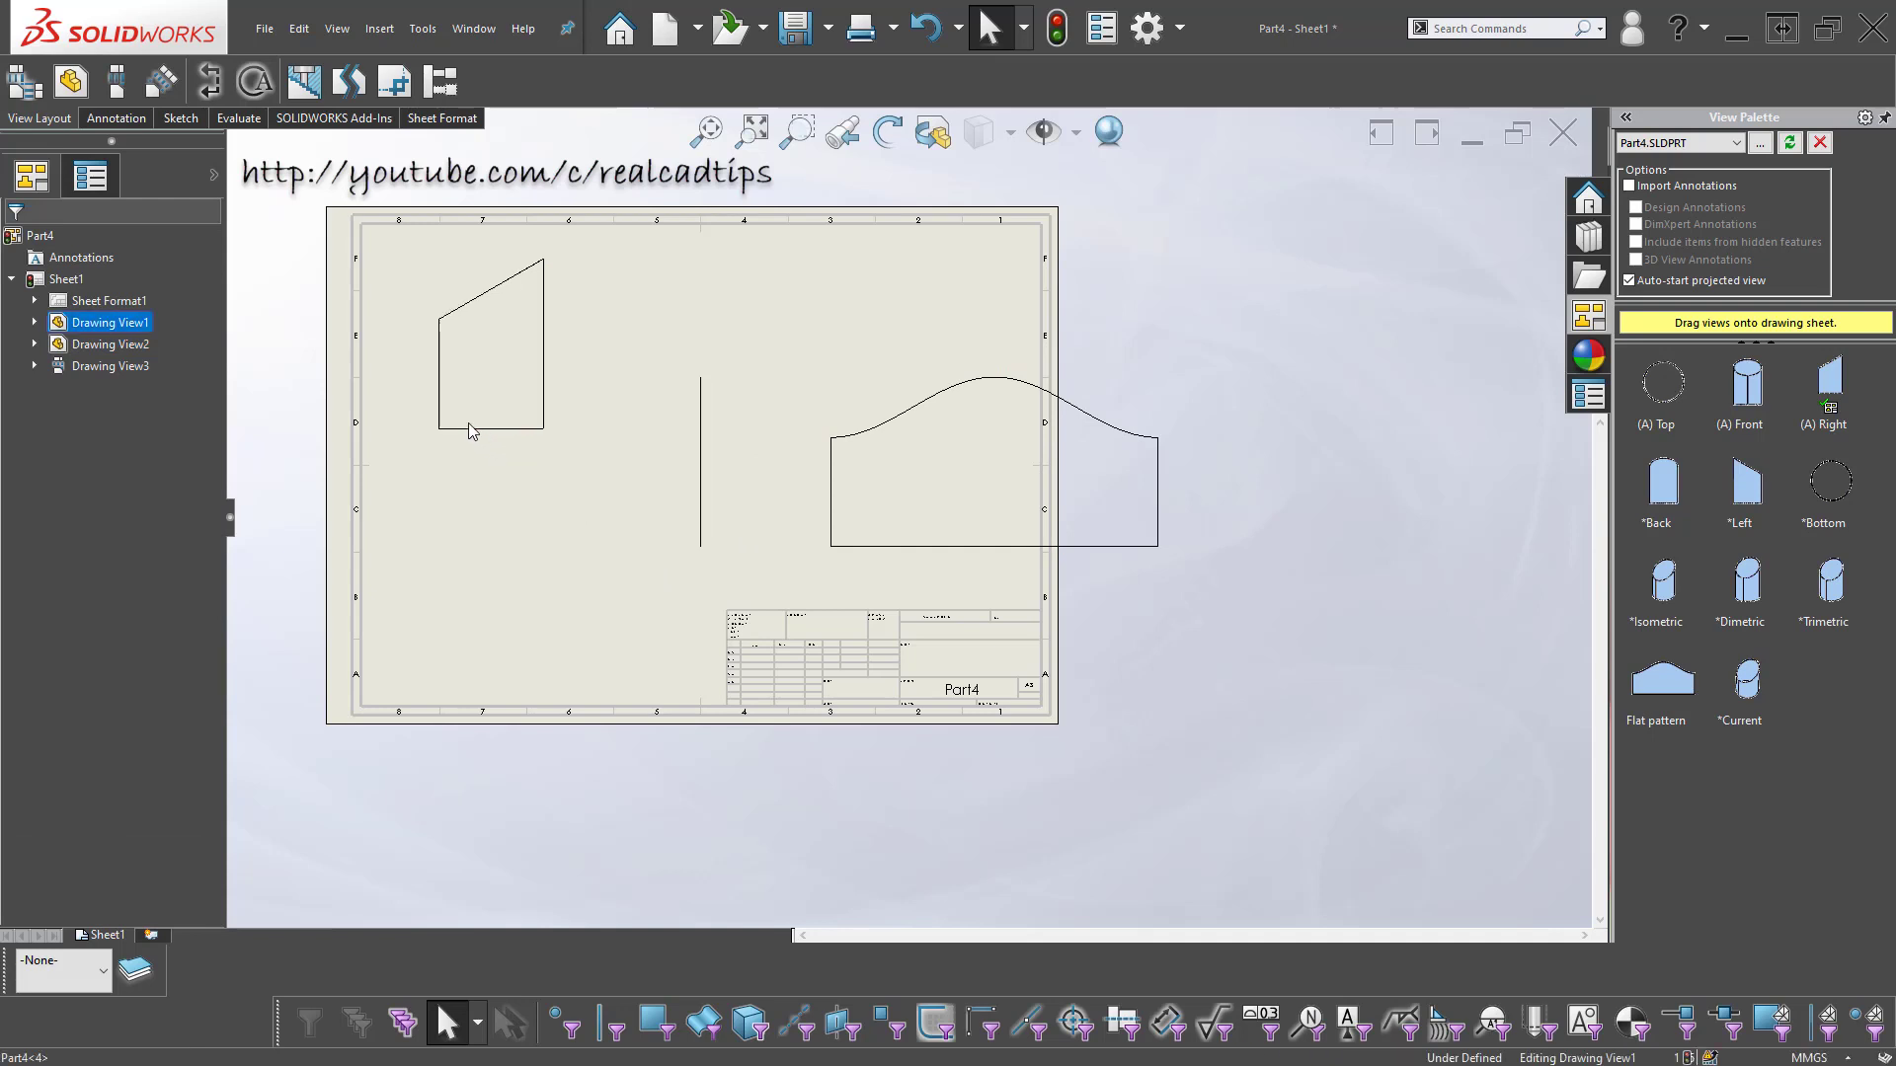
left_click_drag(699, 548, 512, 565)
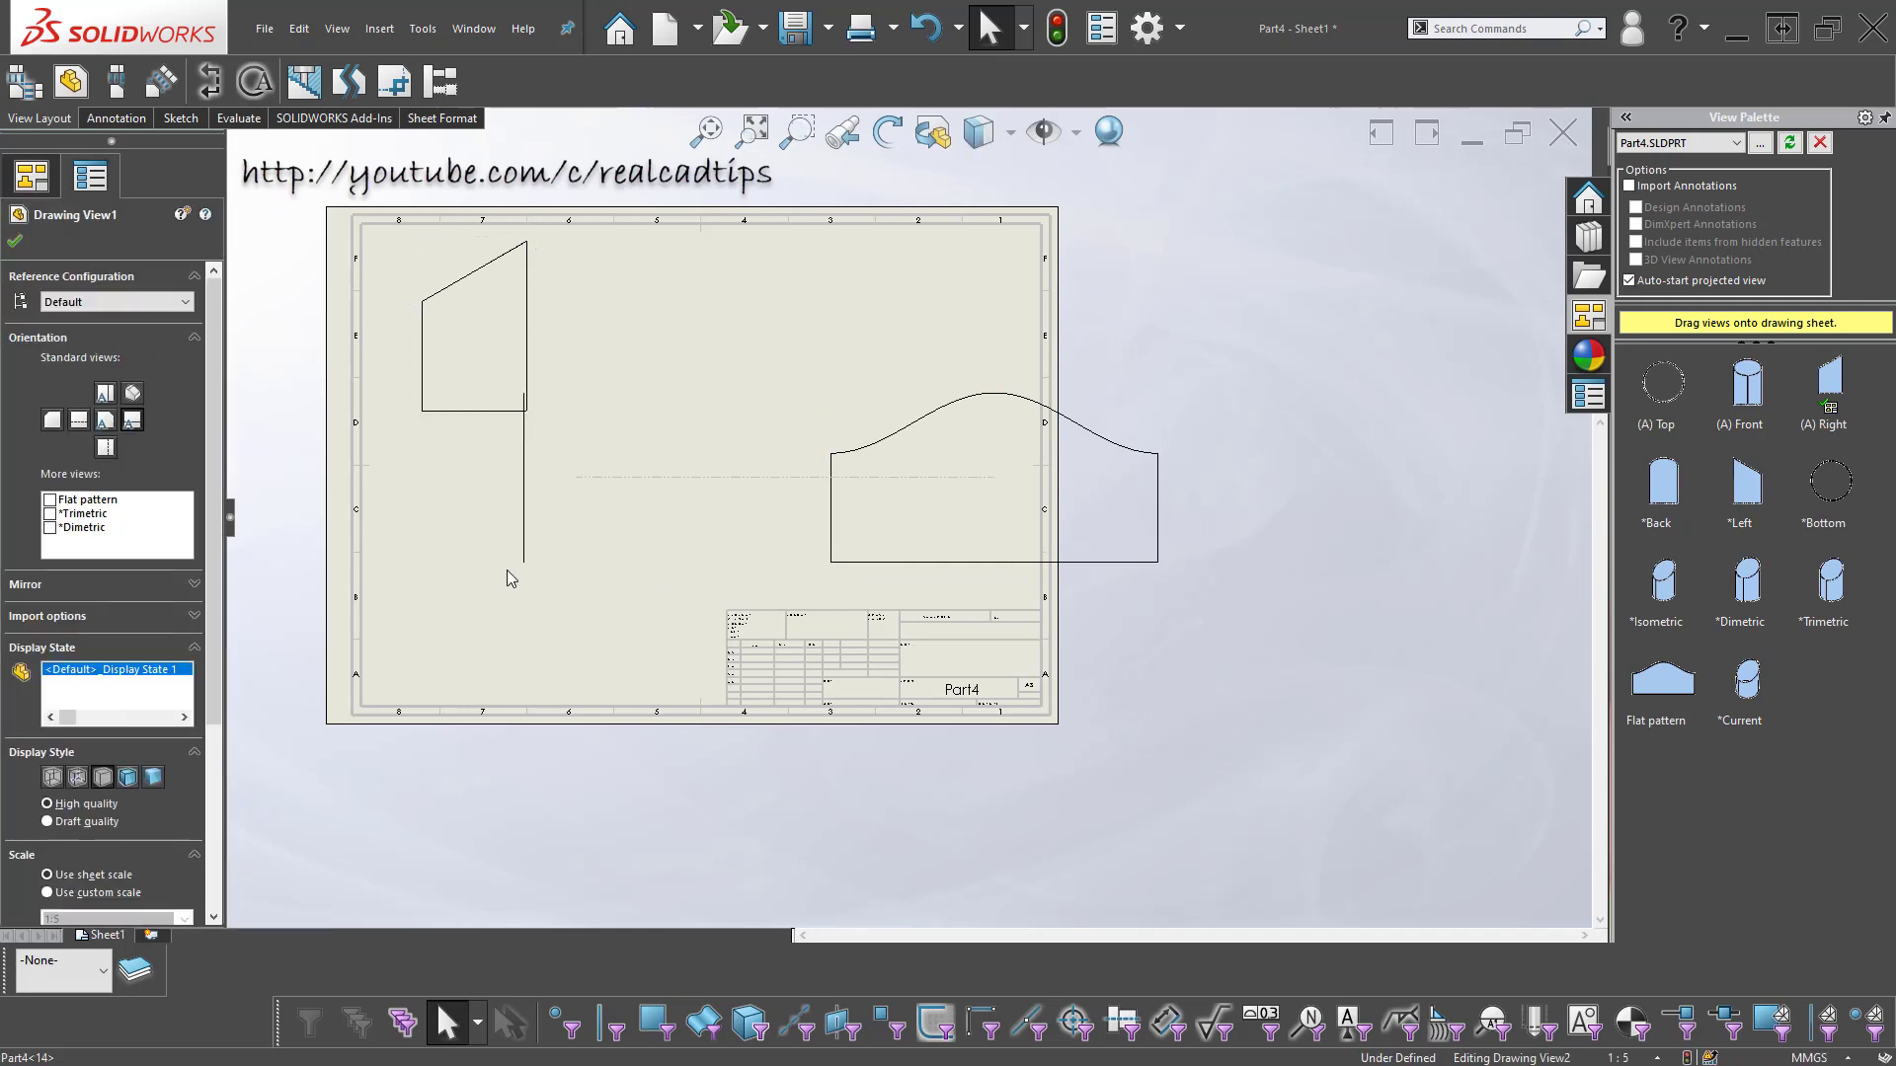
left_click(869, 524)
left_click_drag(963, 574, 761, 484)
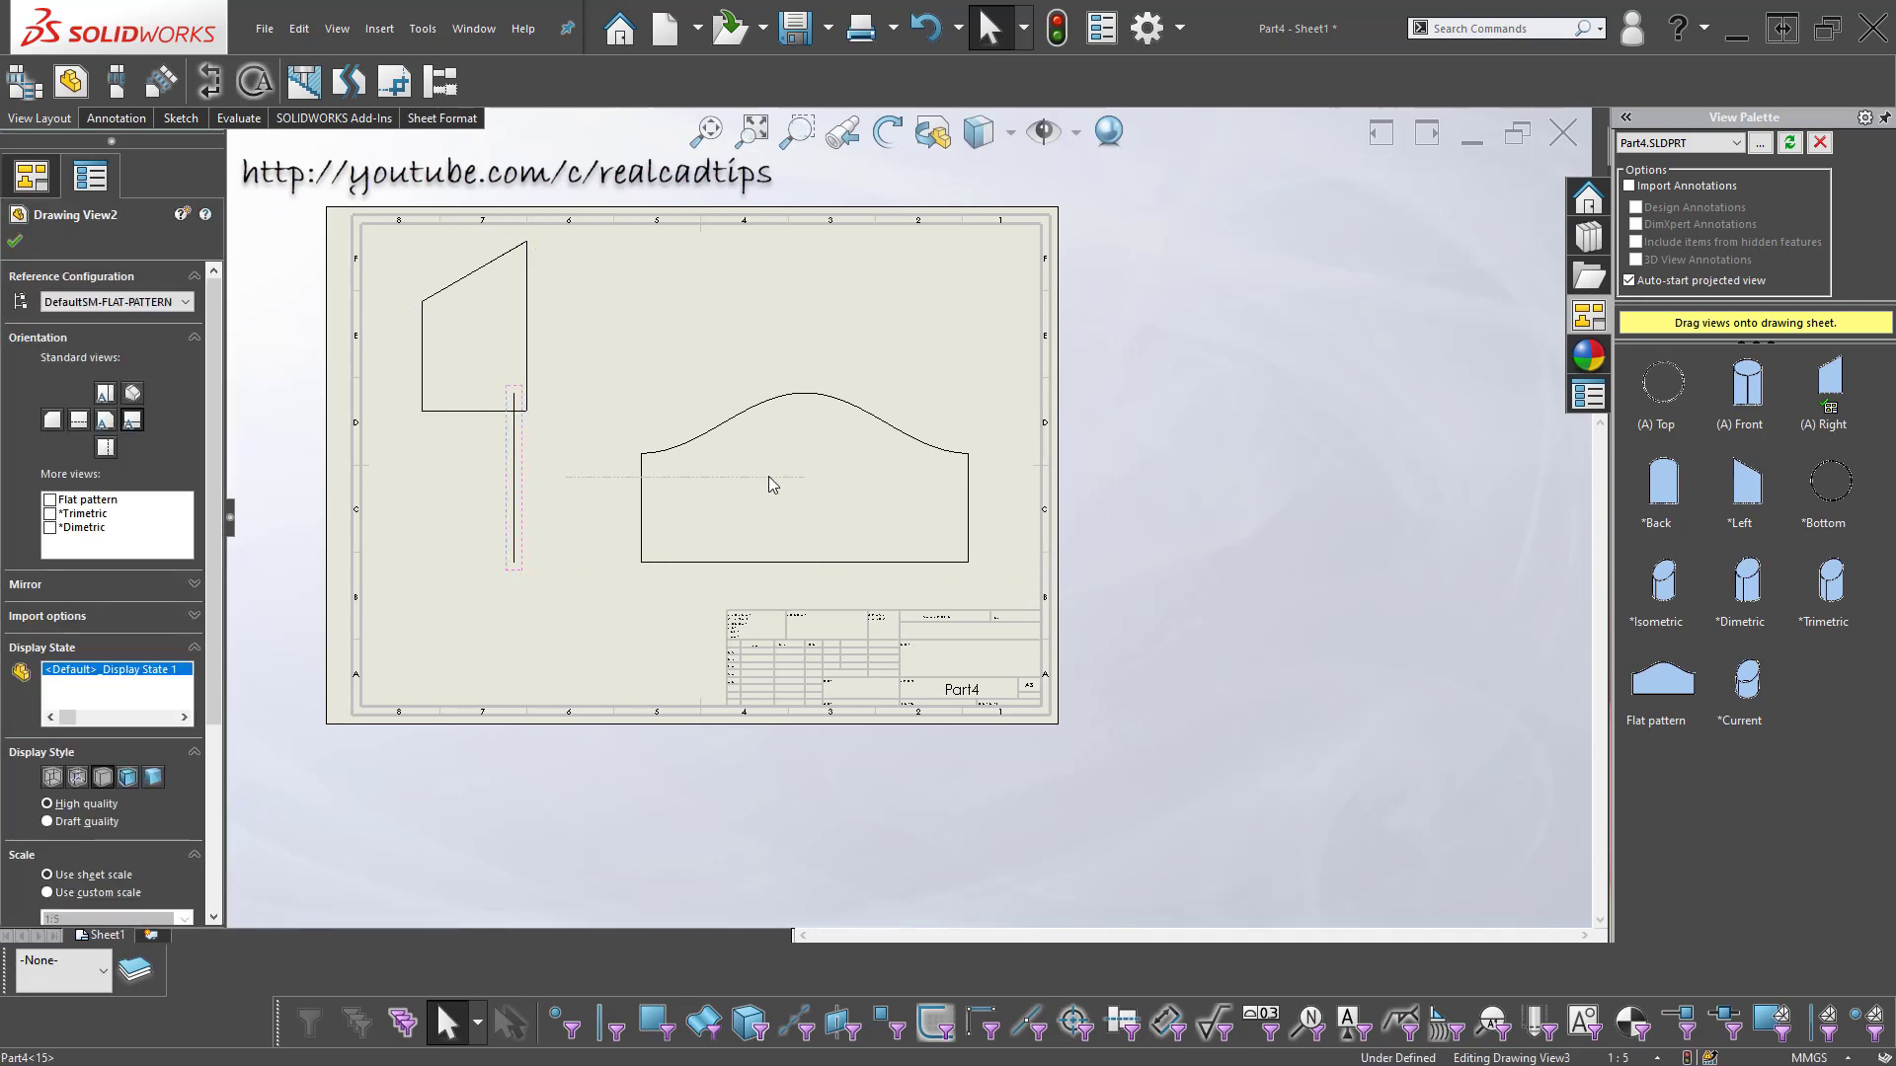
left_click_drag(484, 413, 445, 759)
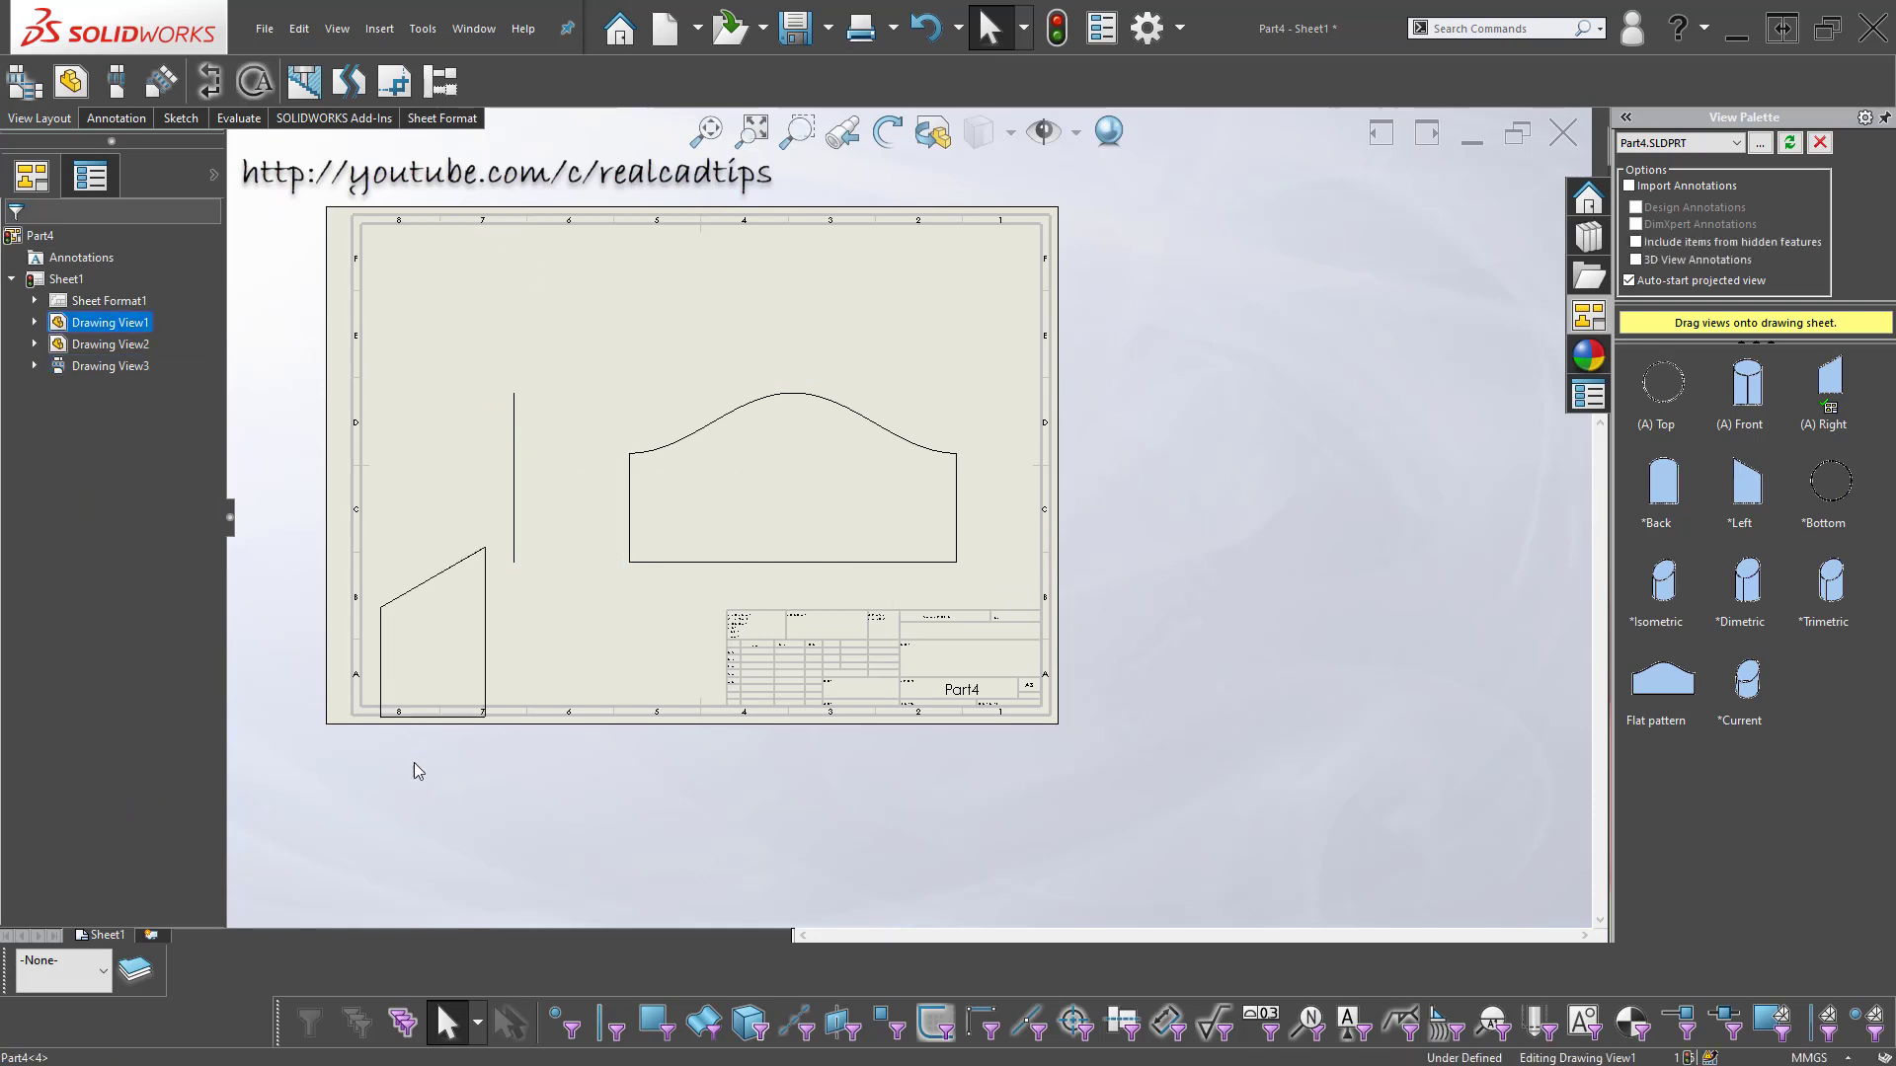
left_click_drag(531, 449, 557, 338)
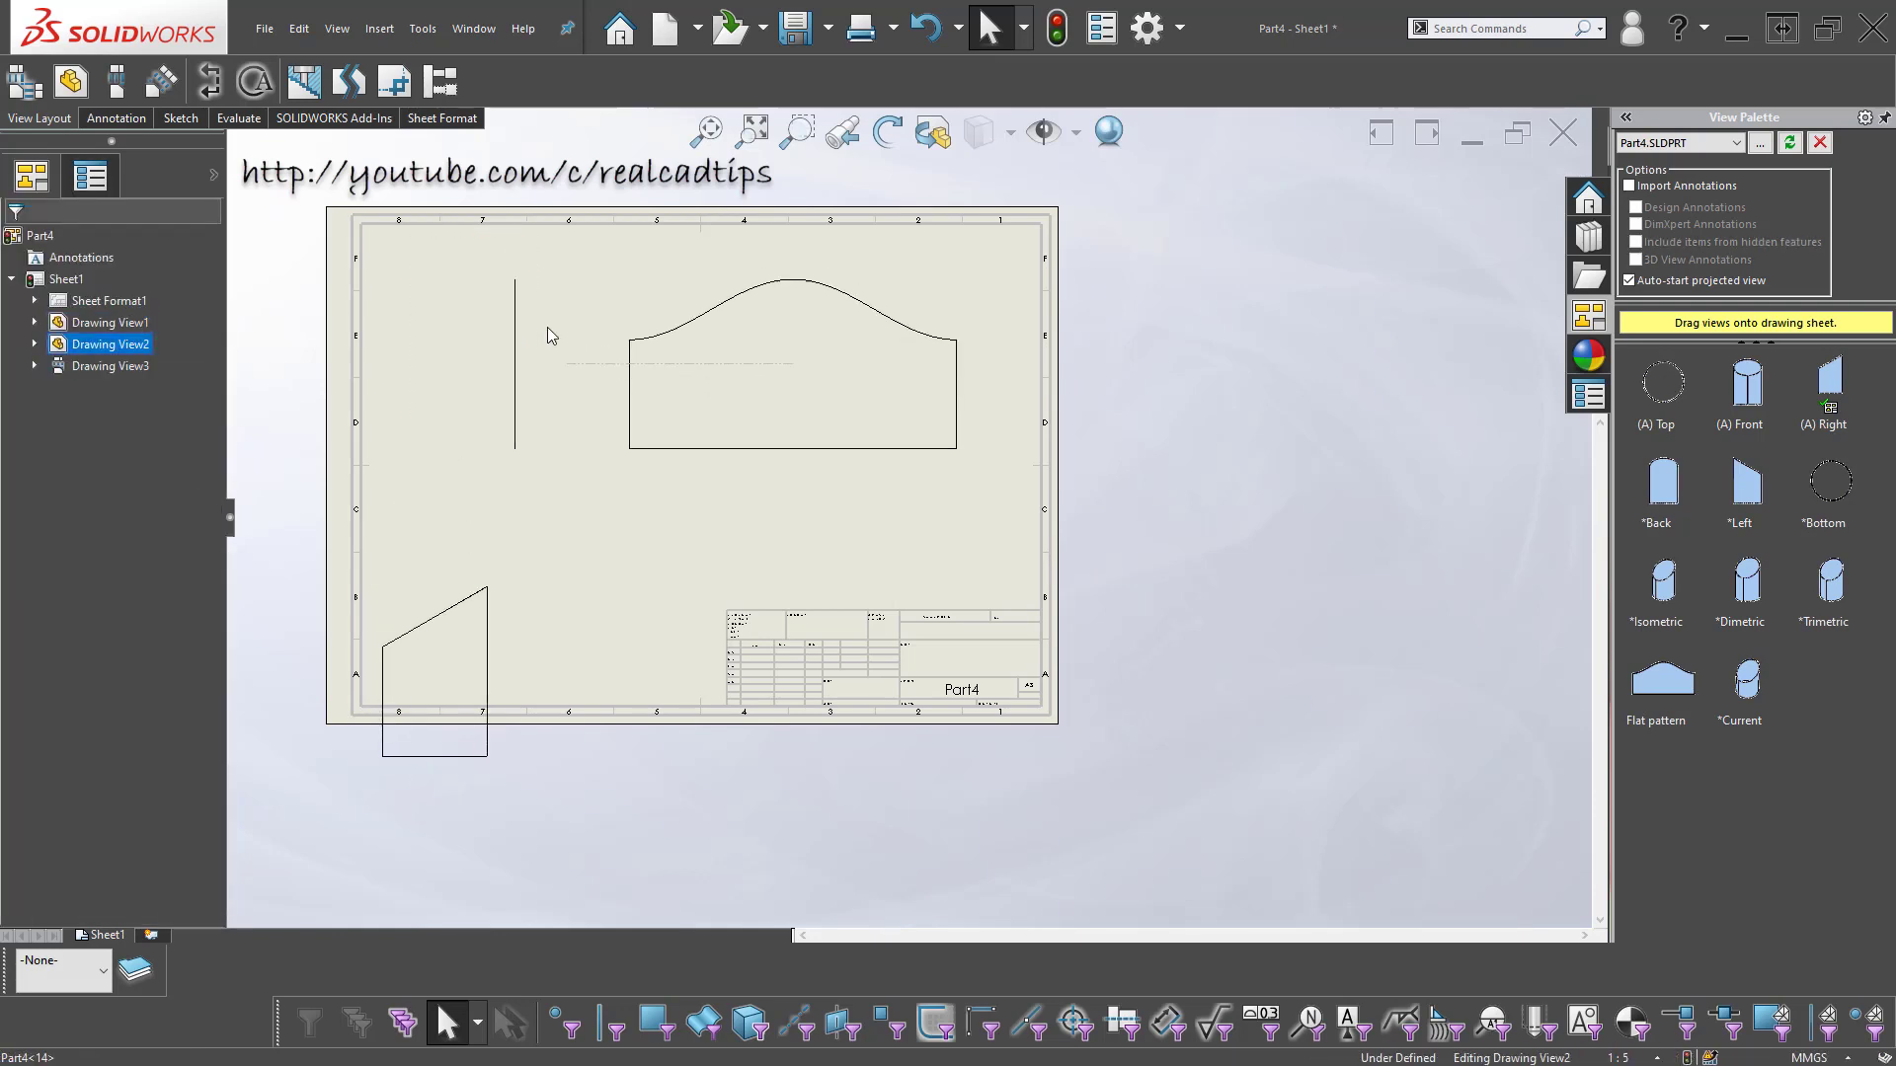
left_click(665, 541)
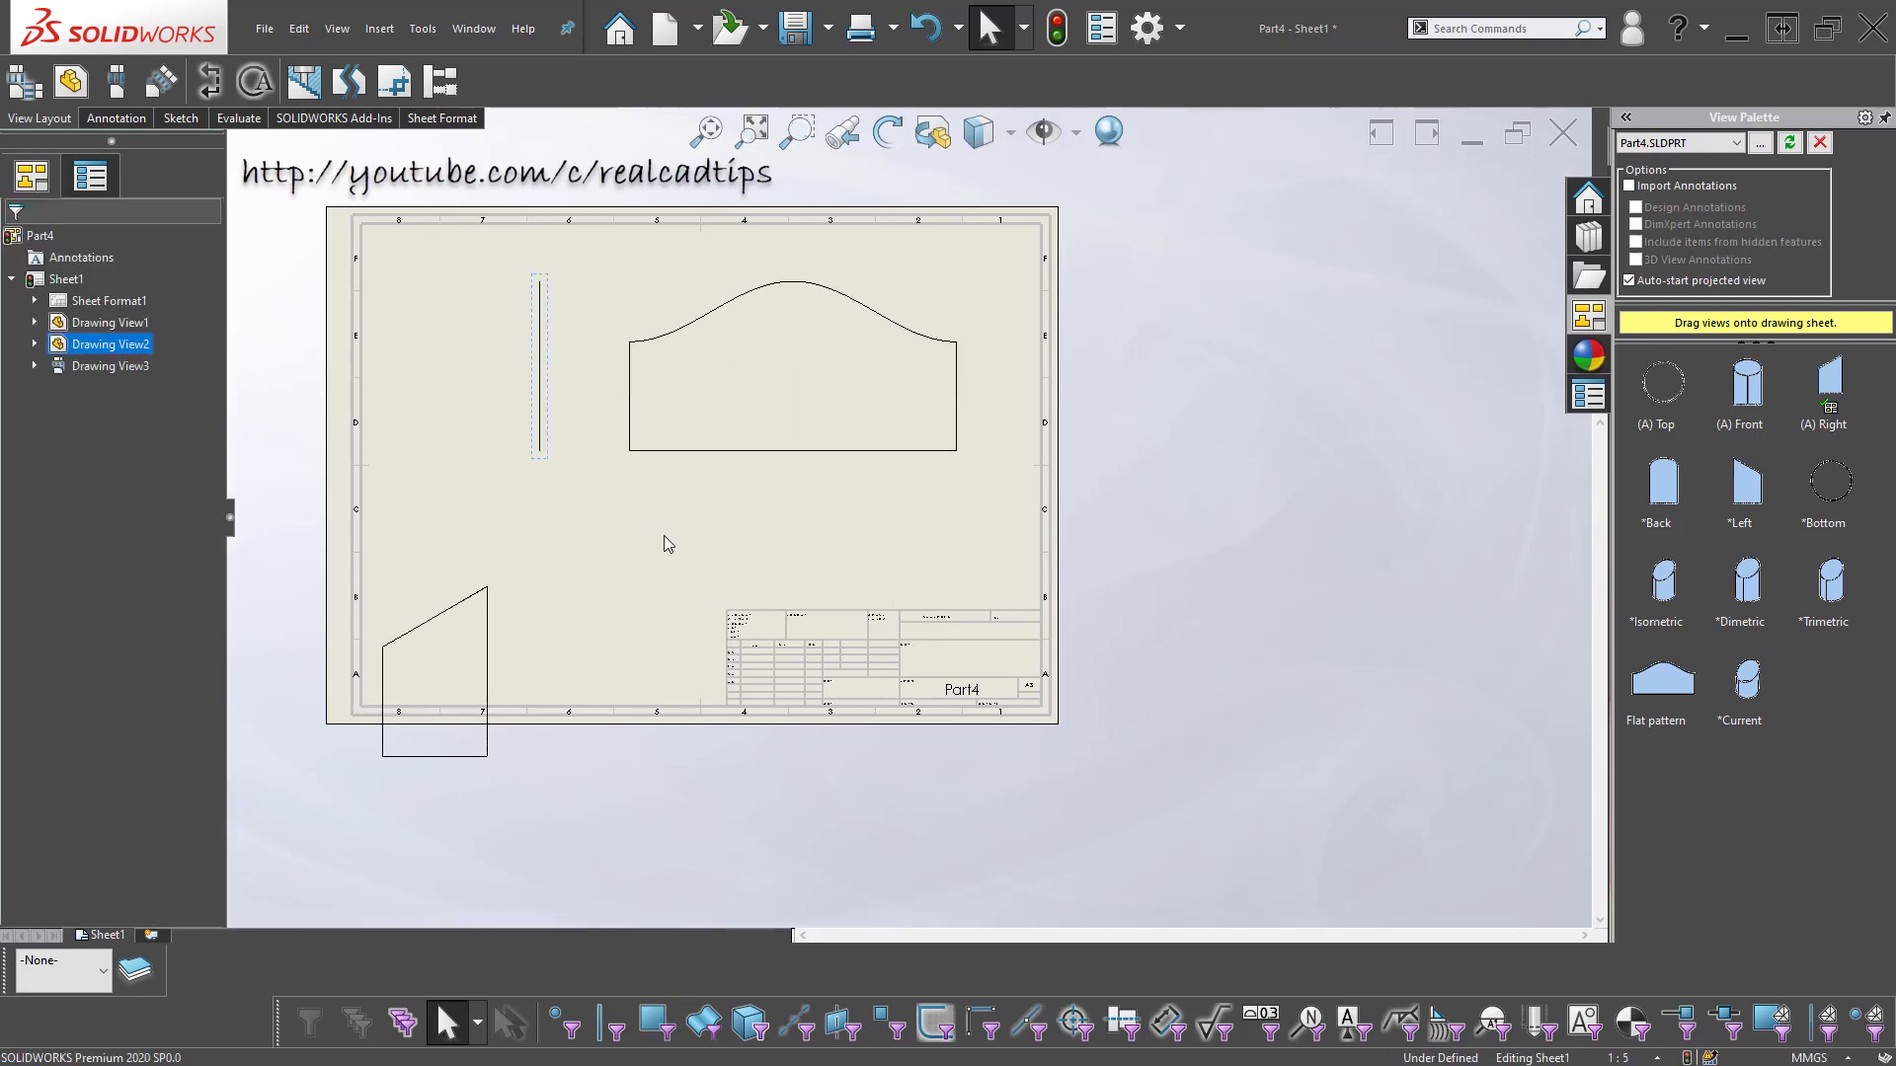
left_click_drag(489, 646, 616, 543)
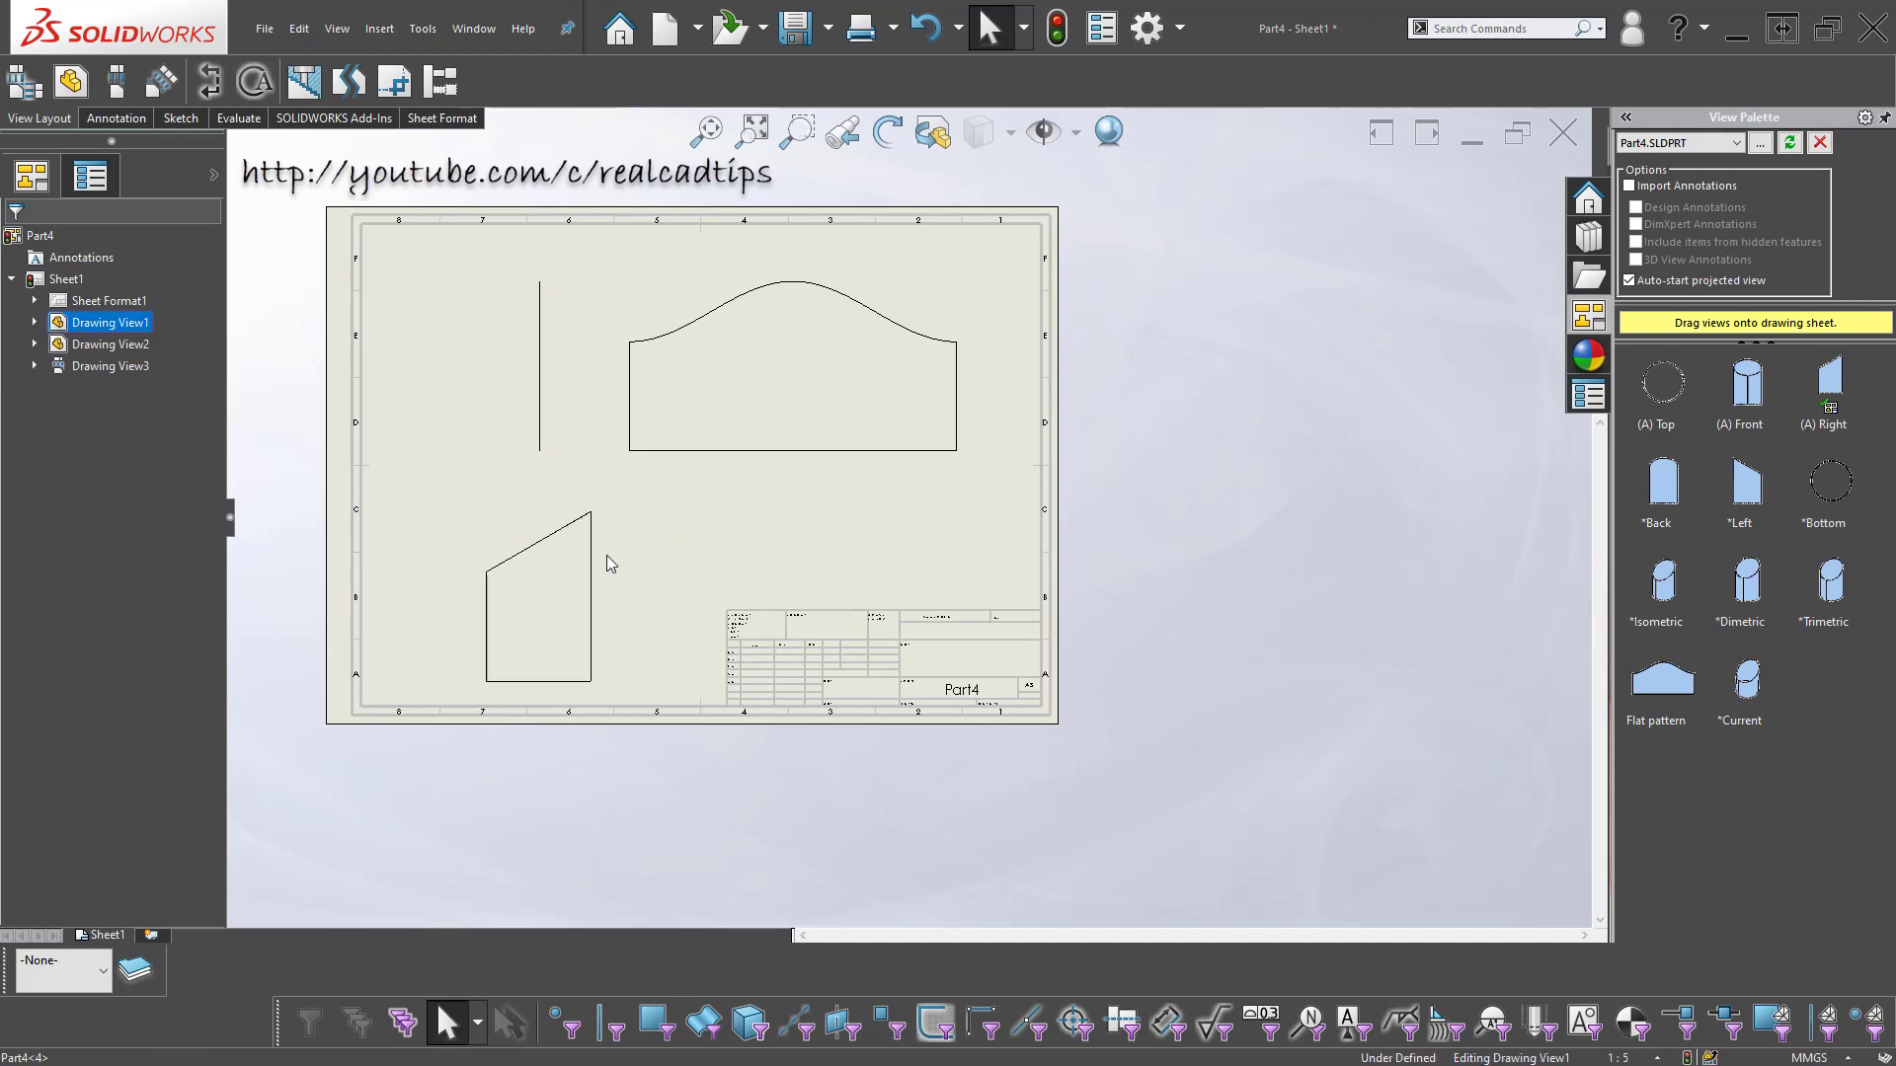
key("Escape")
- Add a centerline between the two vertical edges of the angled-cut side view
scroll(553, 691, "up", 3)
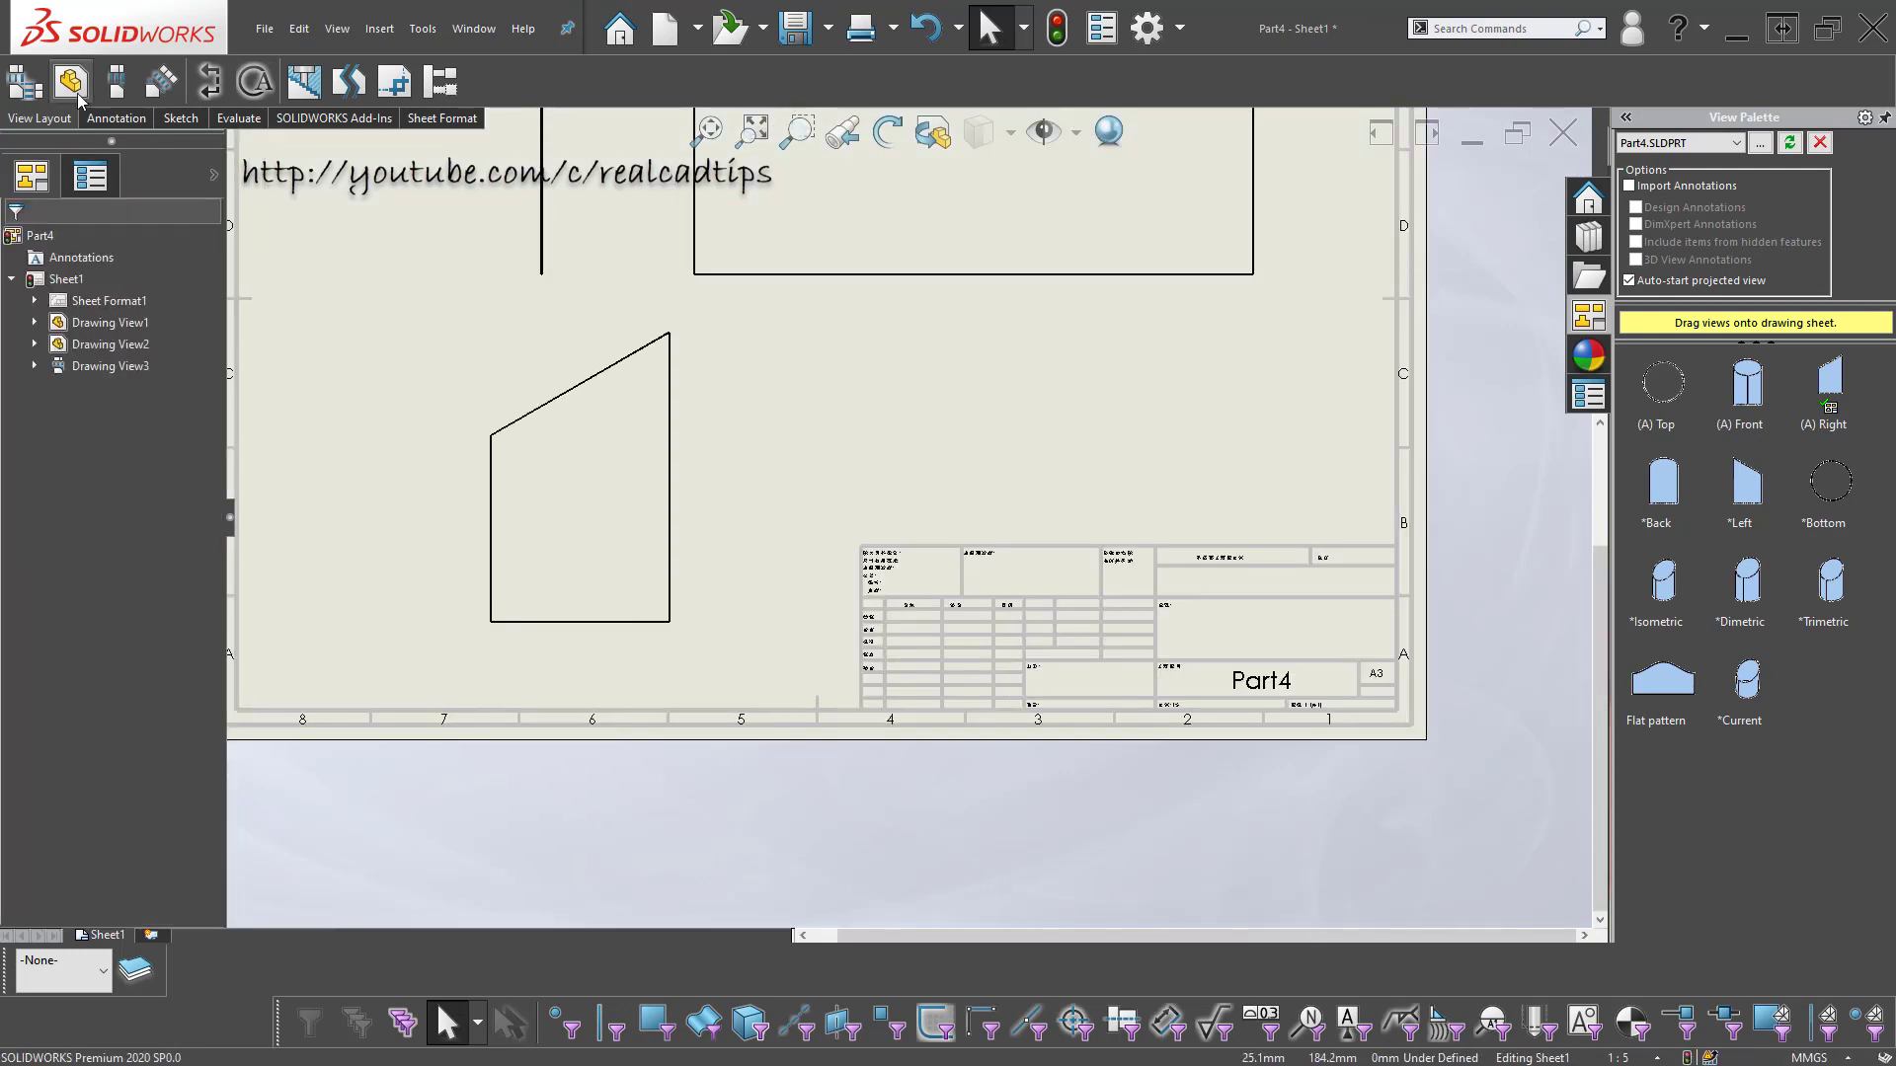
left_click(117, 118)
left_click(864, 87)
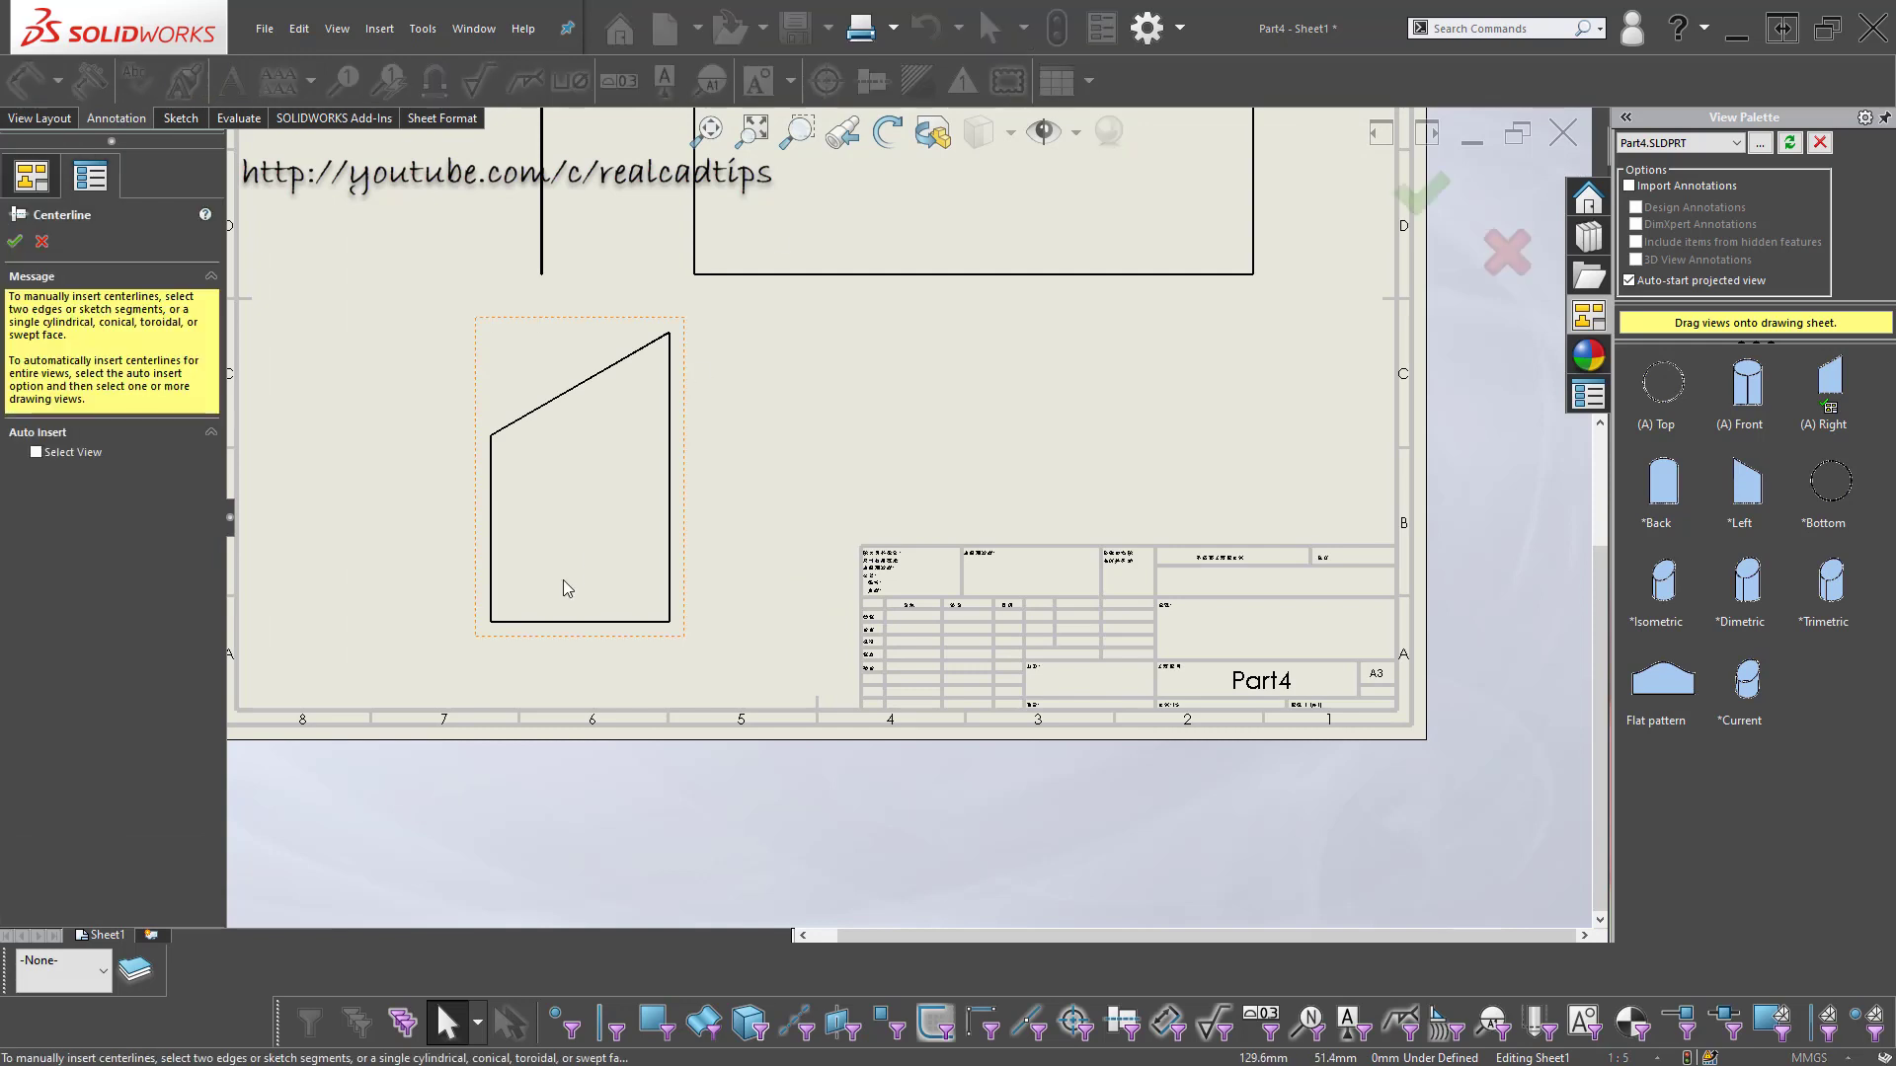
scroll(561, 480, "up", 2)
scroll(673, 504, "up", 3)
left_click(733, 470)
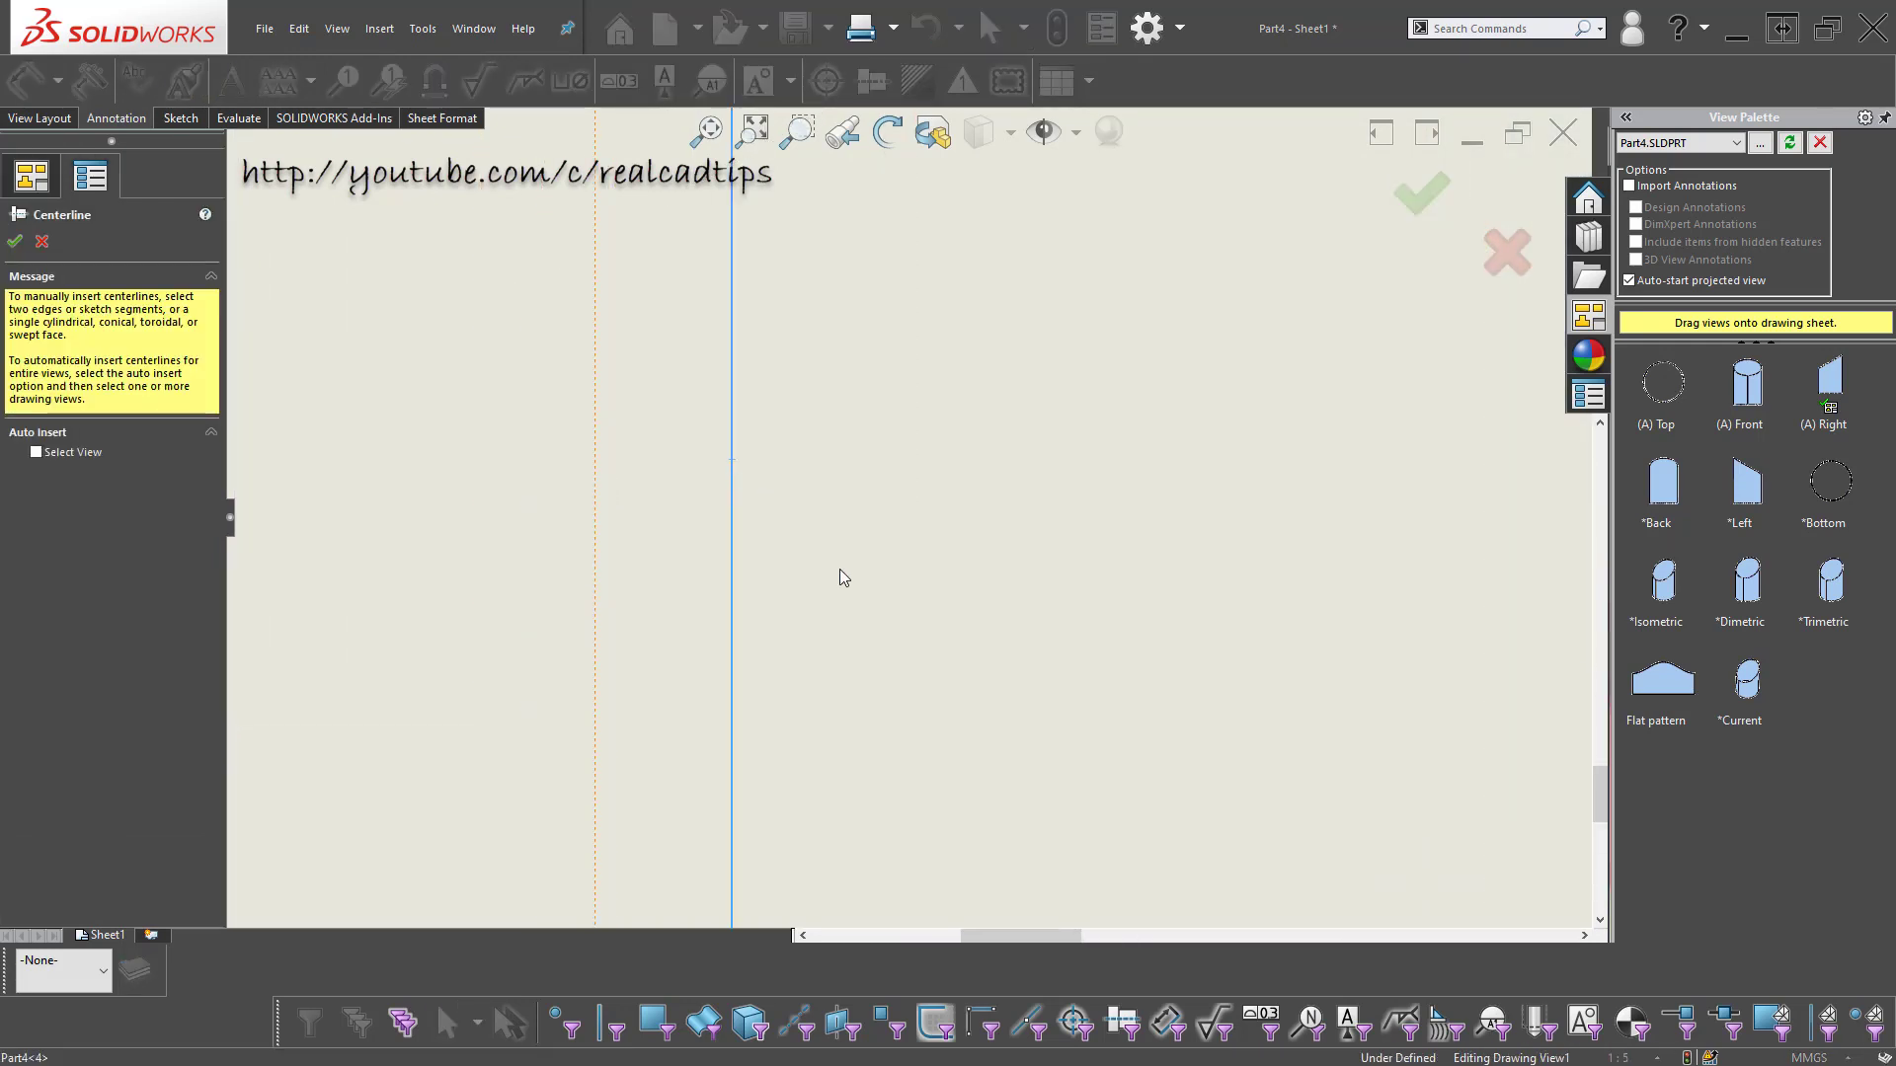
scroll(840, 569, "up", 3)
scroll(991, 567, "up", 3)
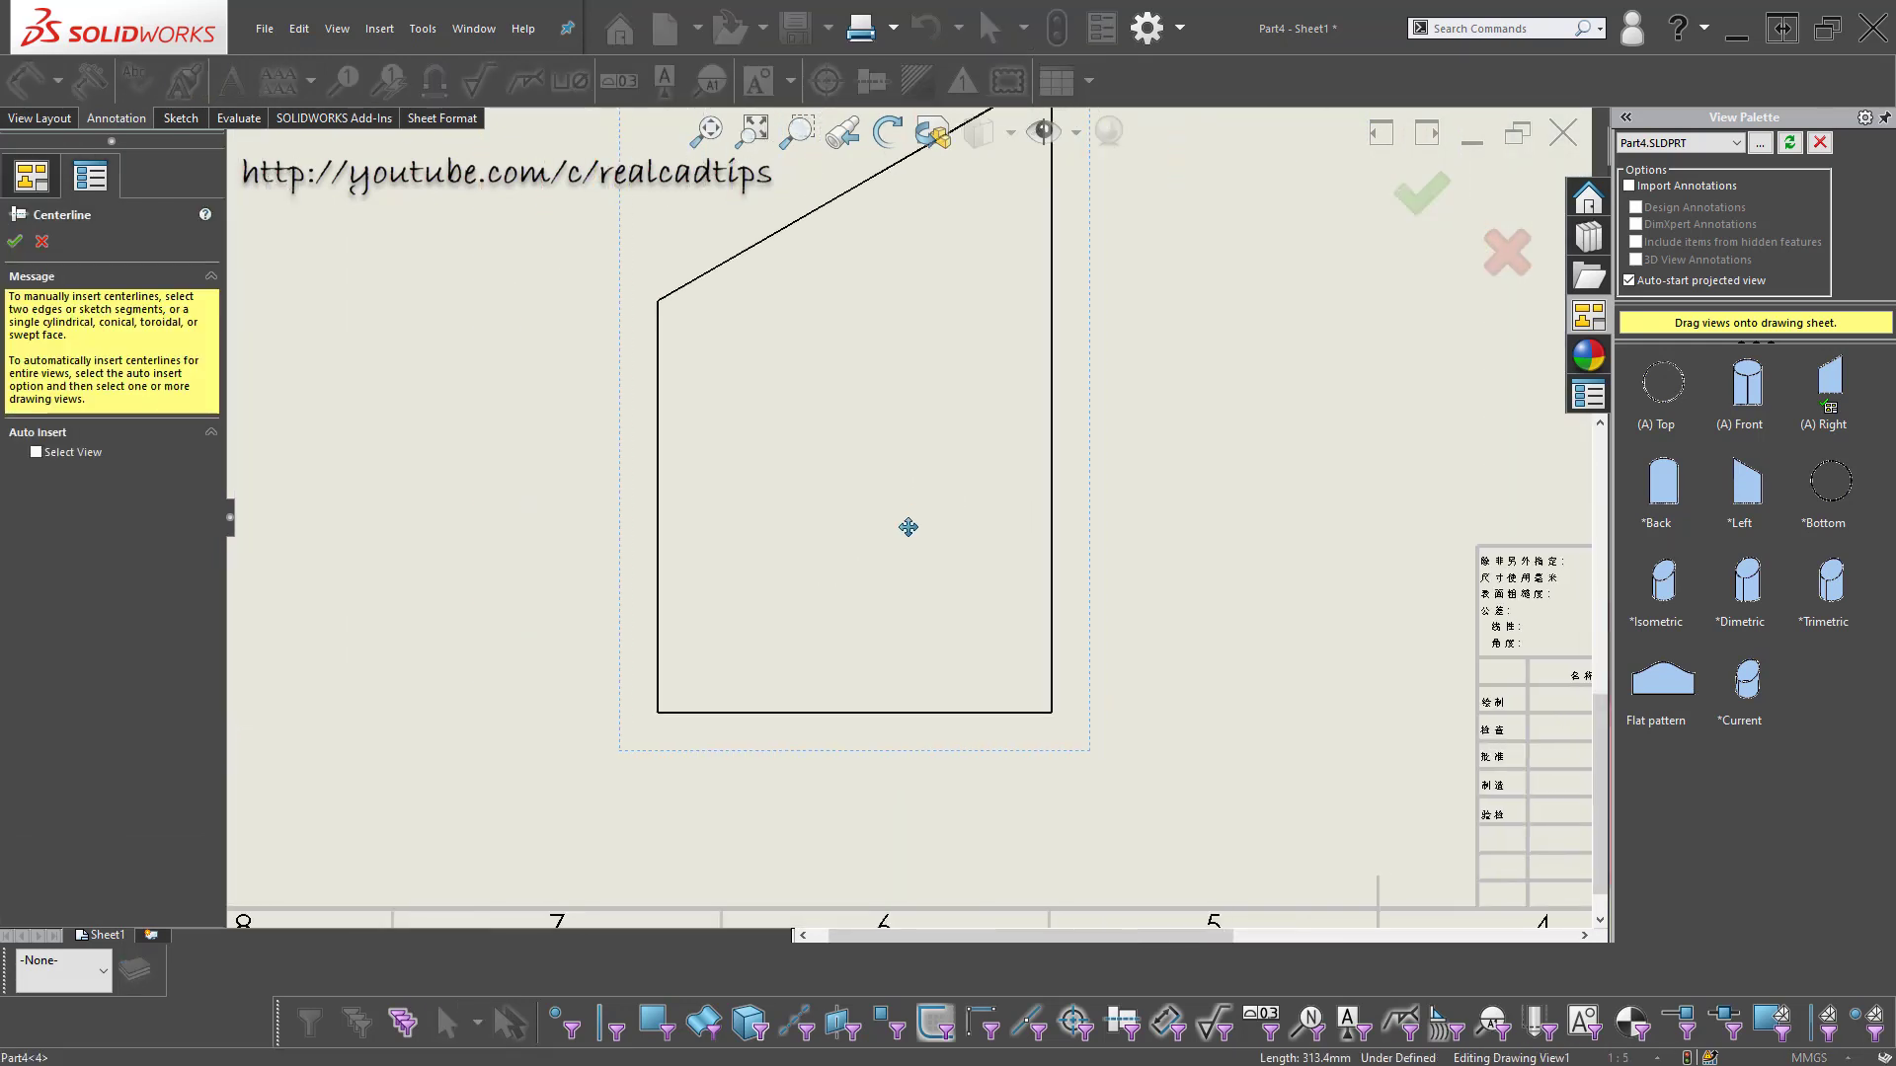
left_click(1052, 430)
scroll(889, 577, "down", 3)
key("Escape")
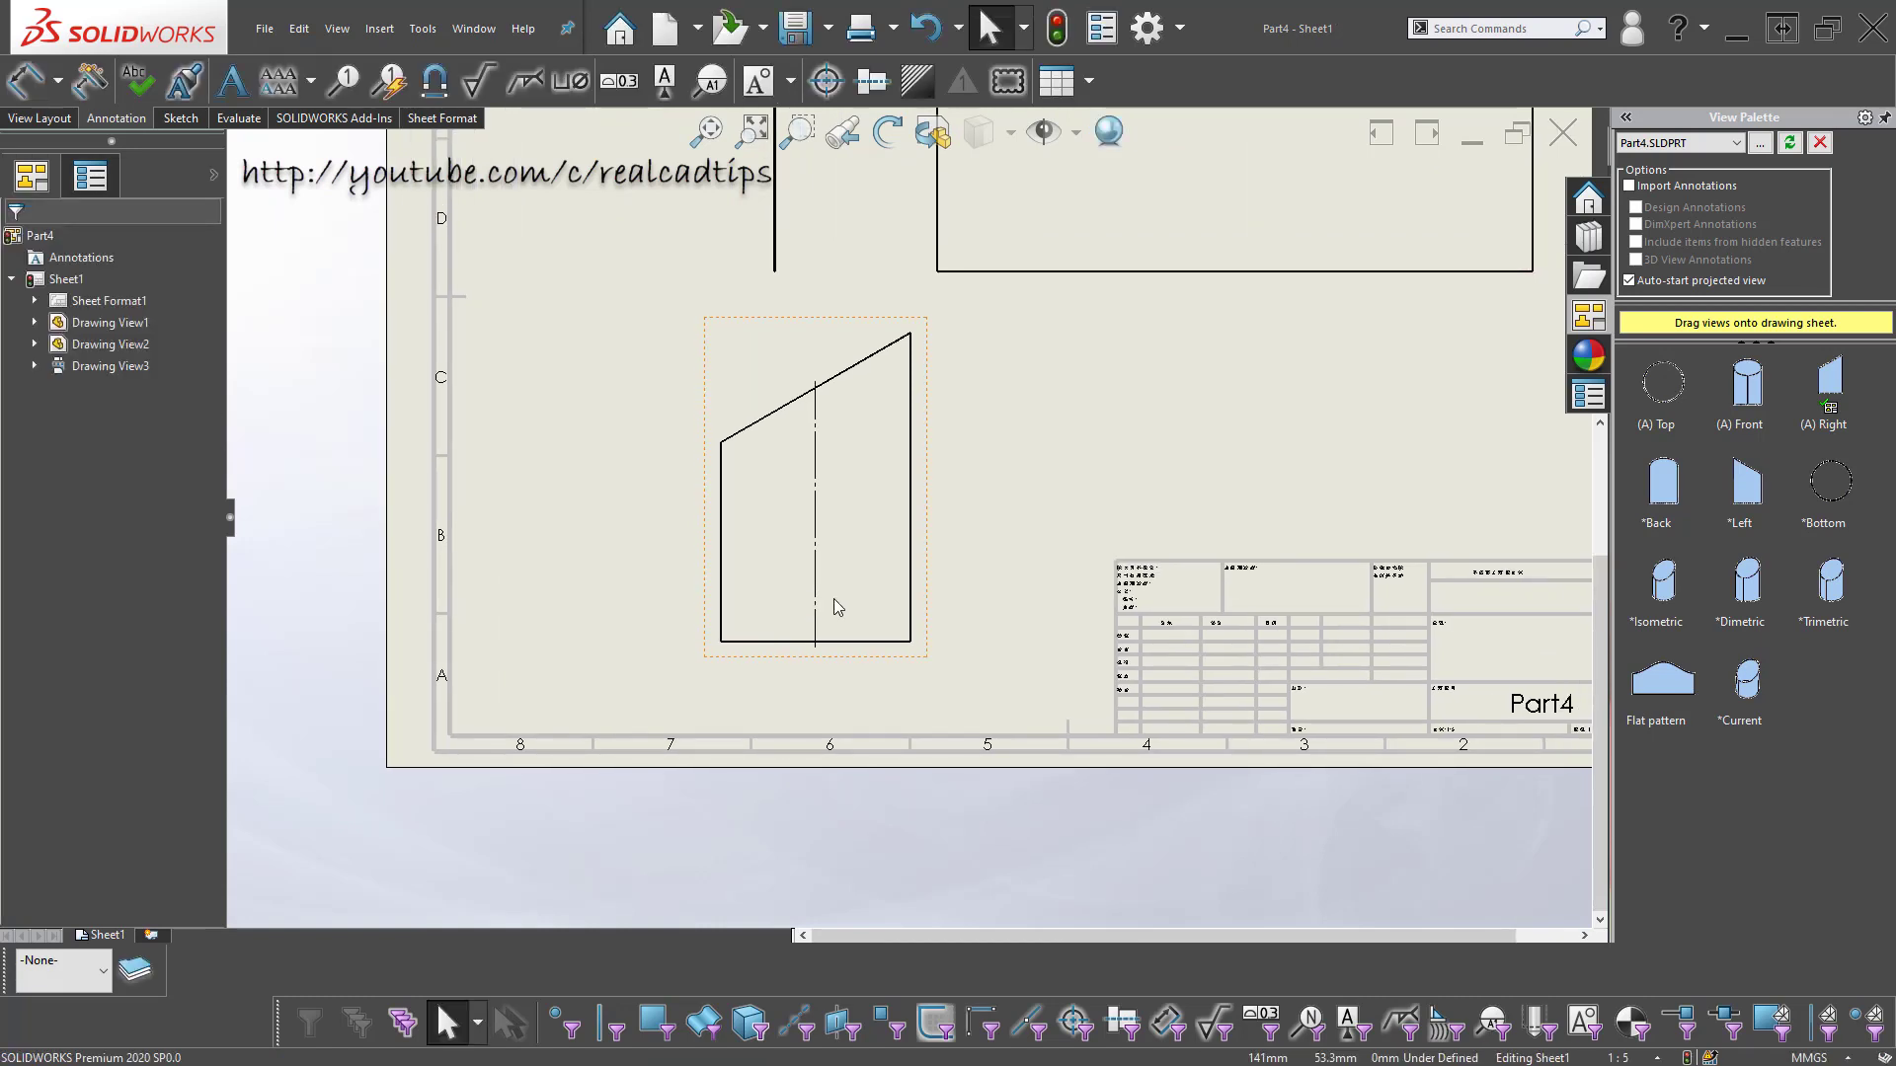
- Dimension the view's bottom edge with a 300.00 width below it
right_click_drag(844, 618, 855, 661)
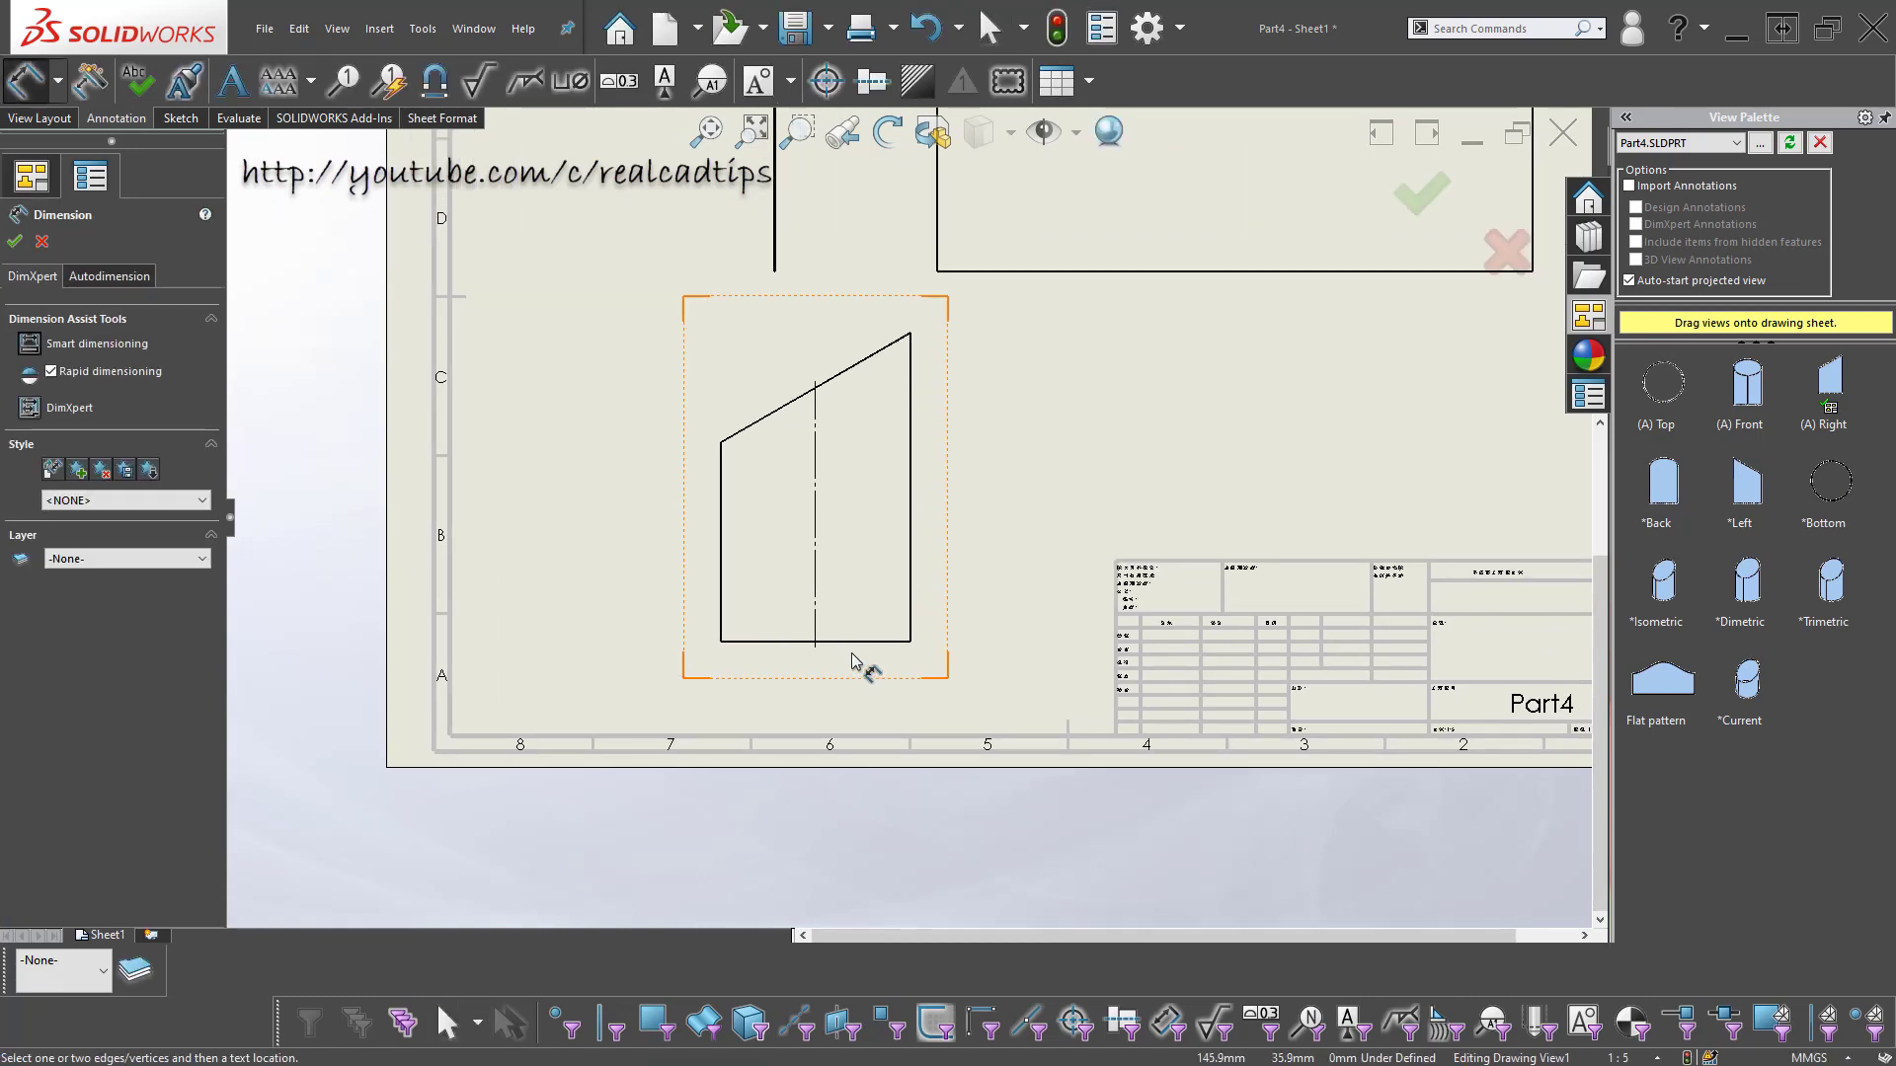
left_click(855, 643)
left_click(808, 694)
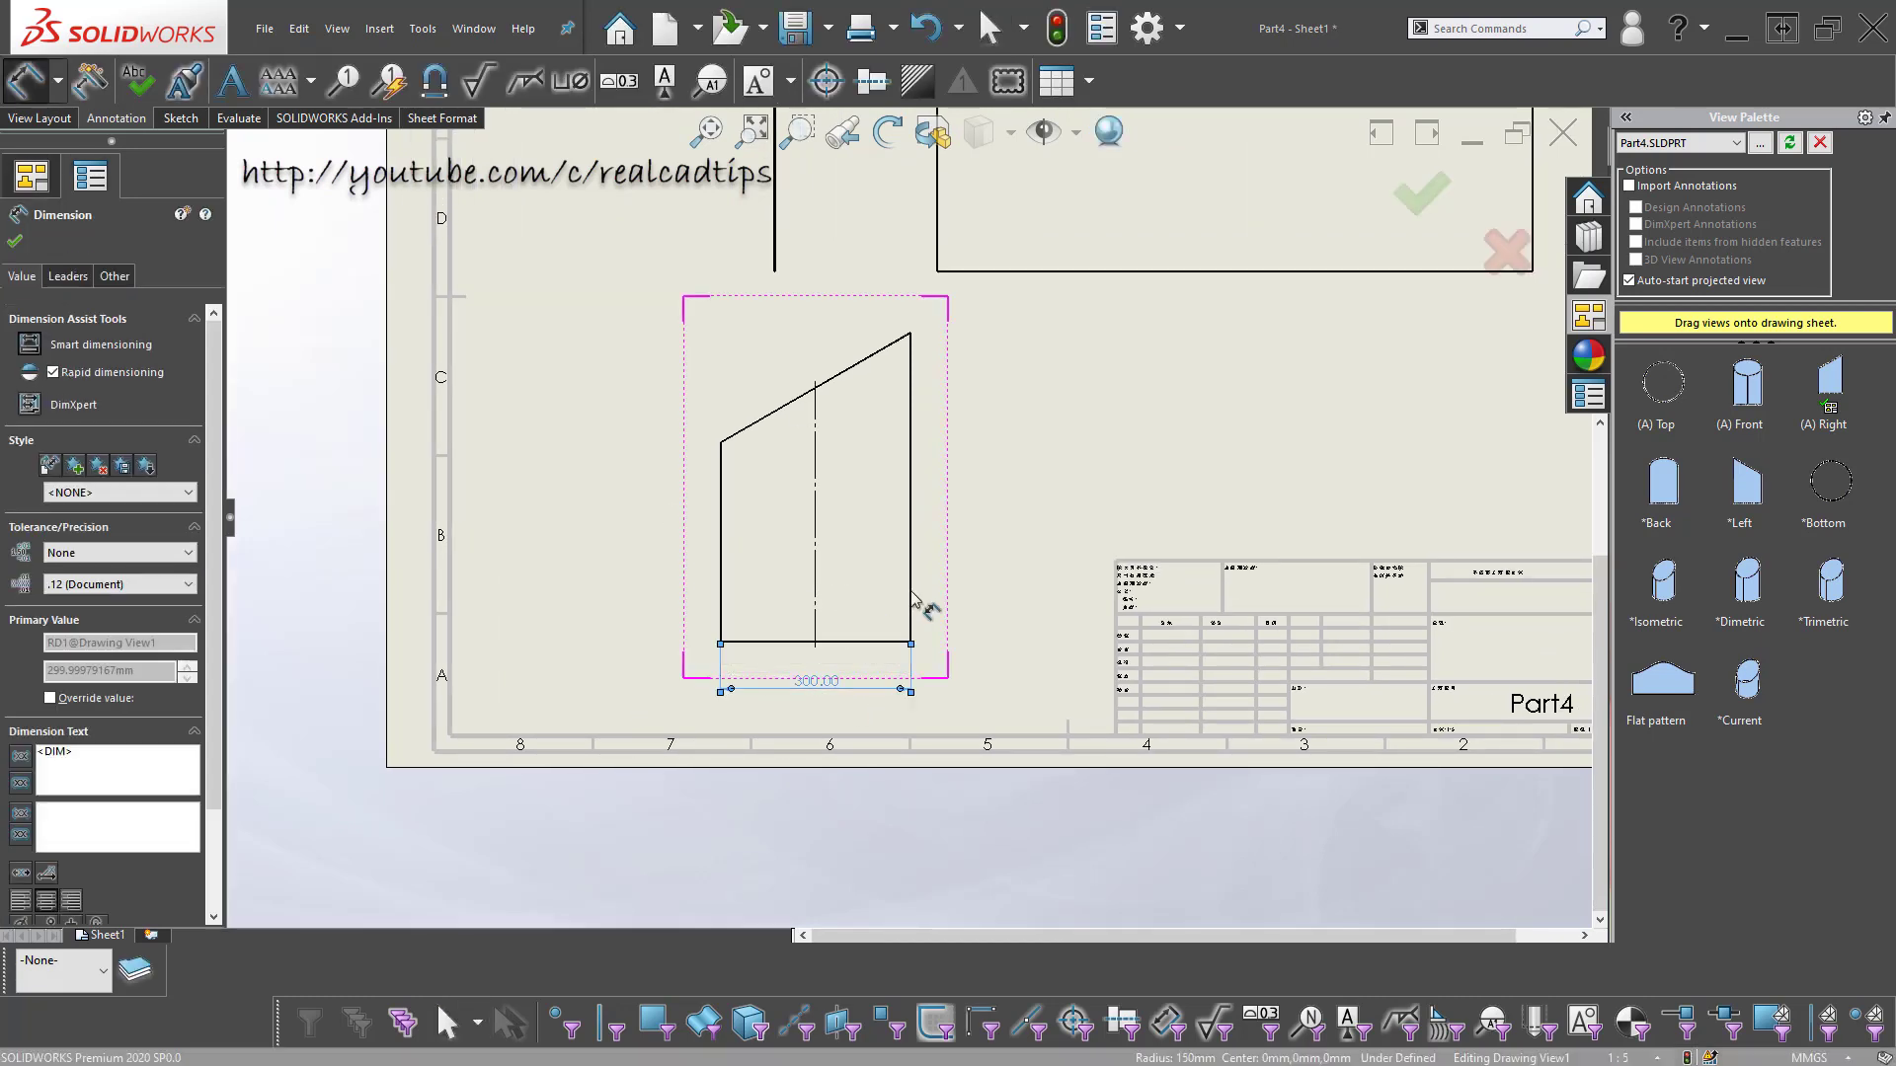
key("Escape")
scroll(827, 333, "down", 2)
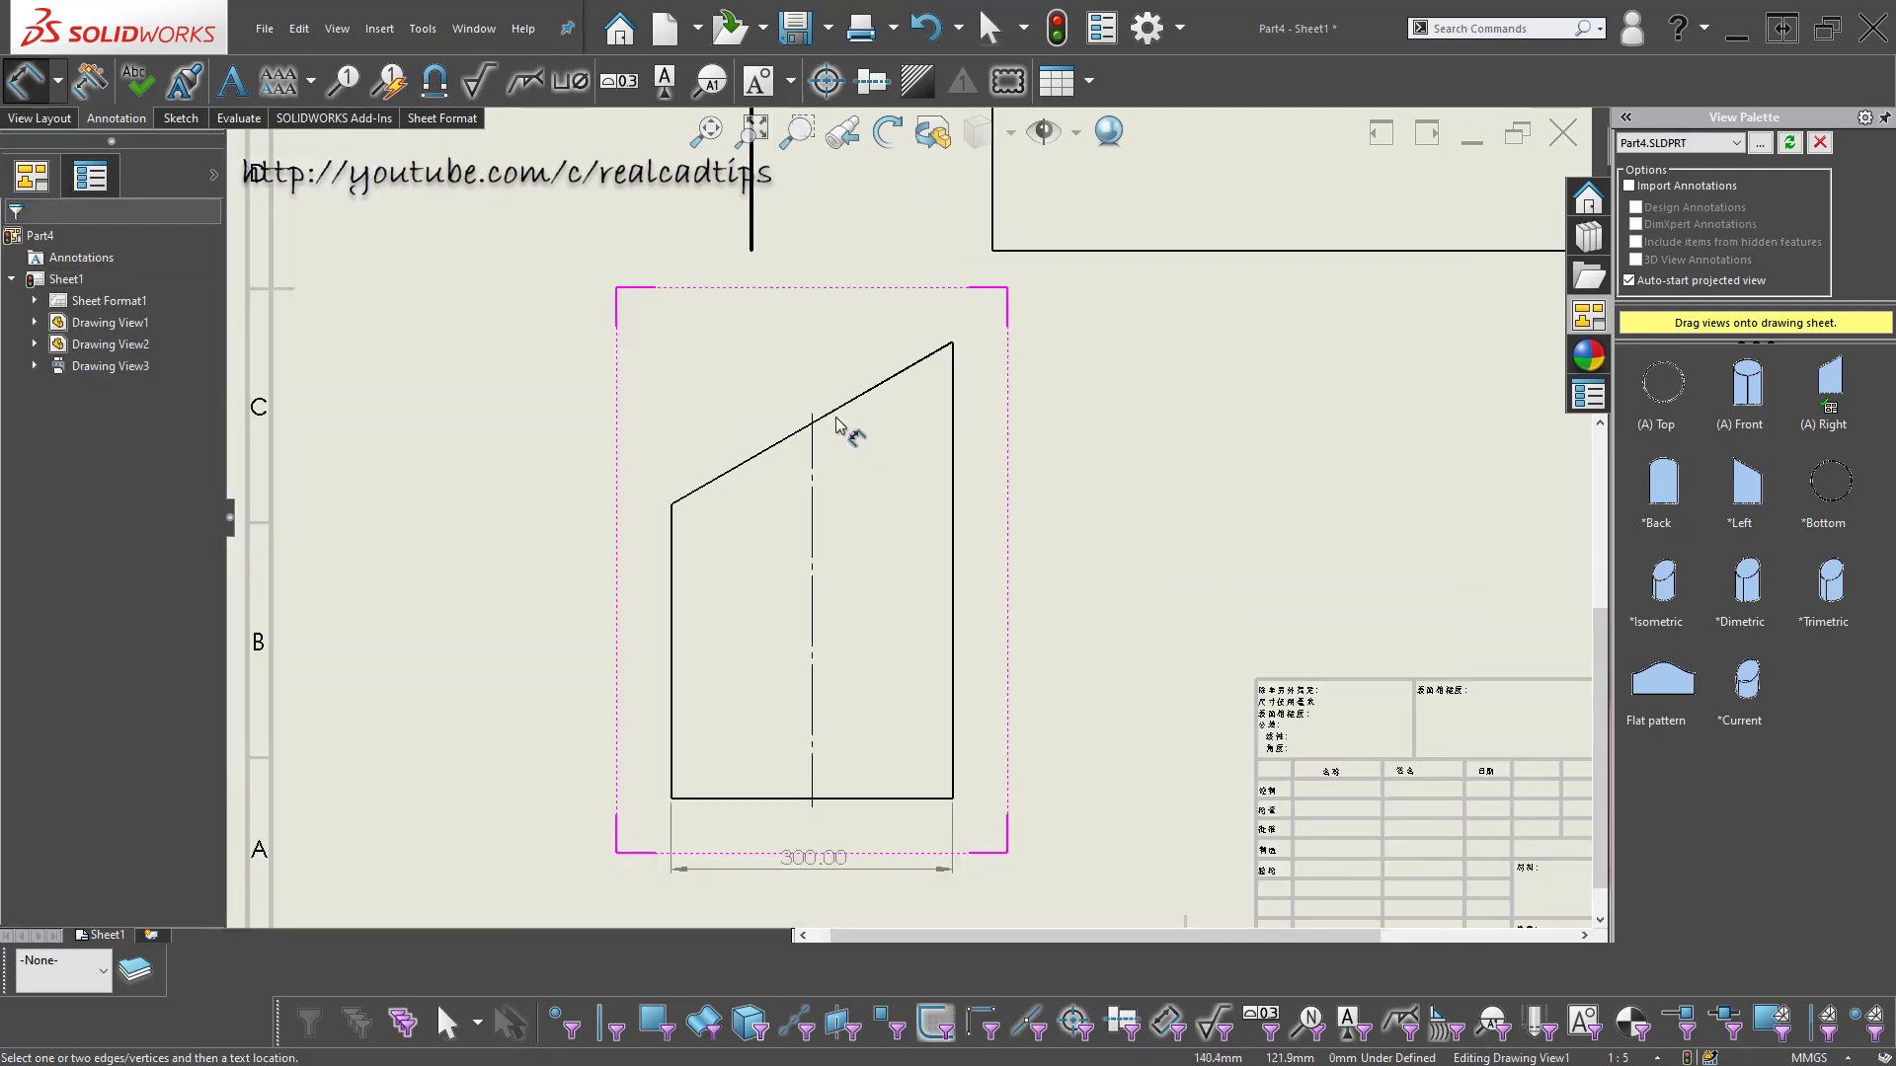
scroll(824, 426, "down", 2)
scroll(829, 436, "down", 2)
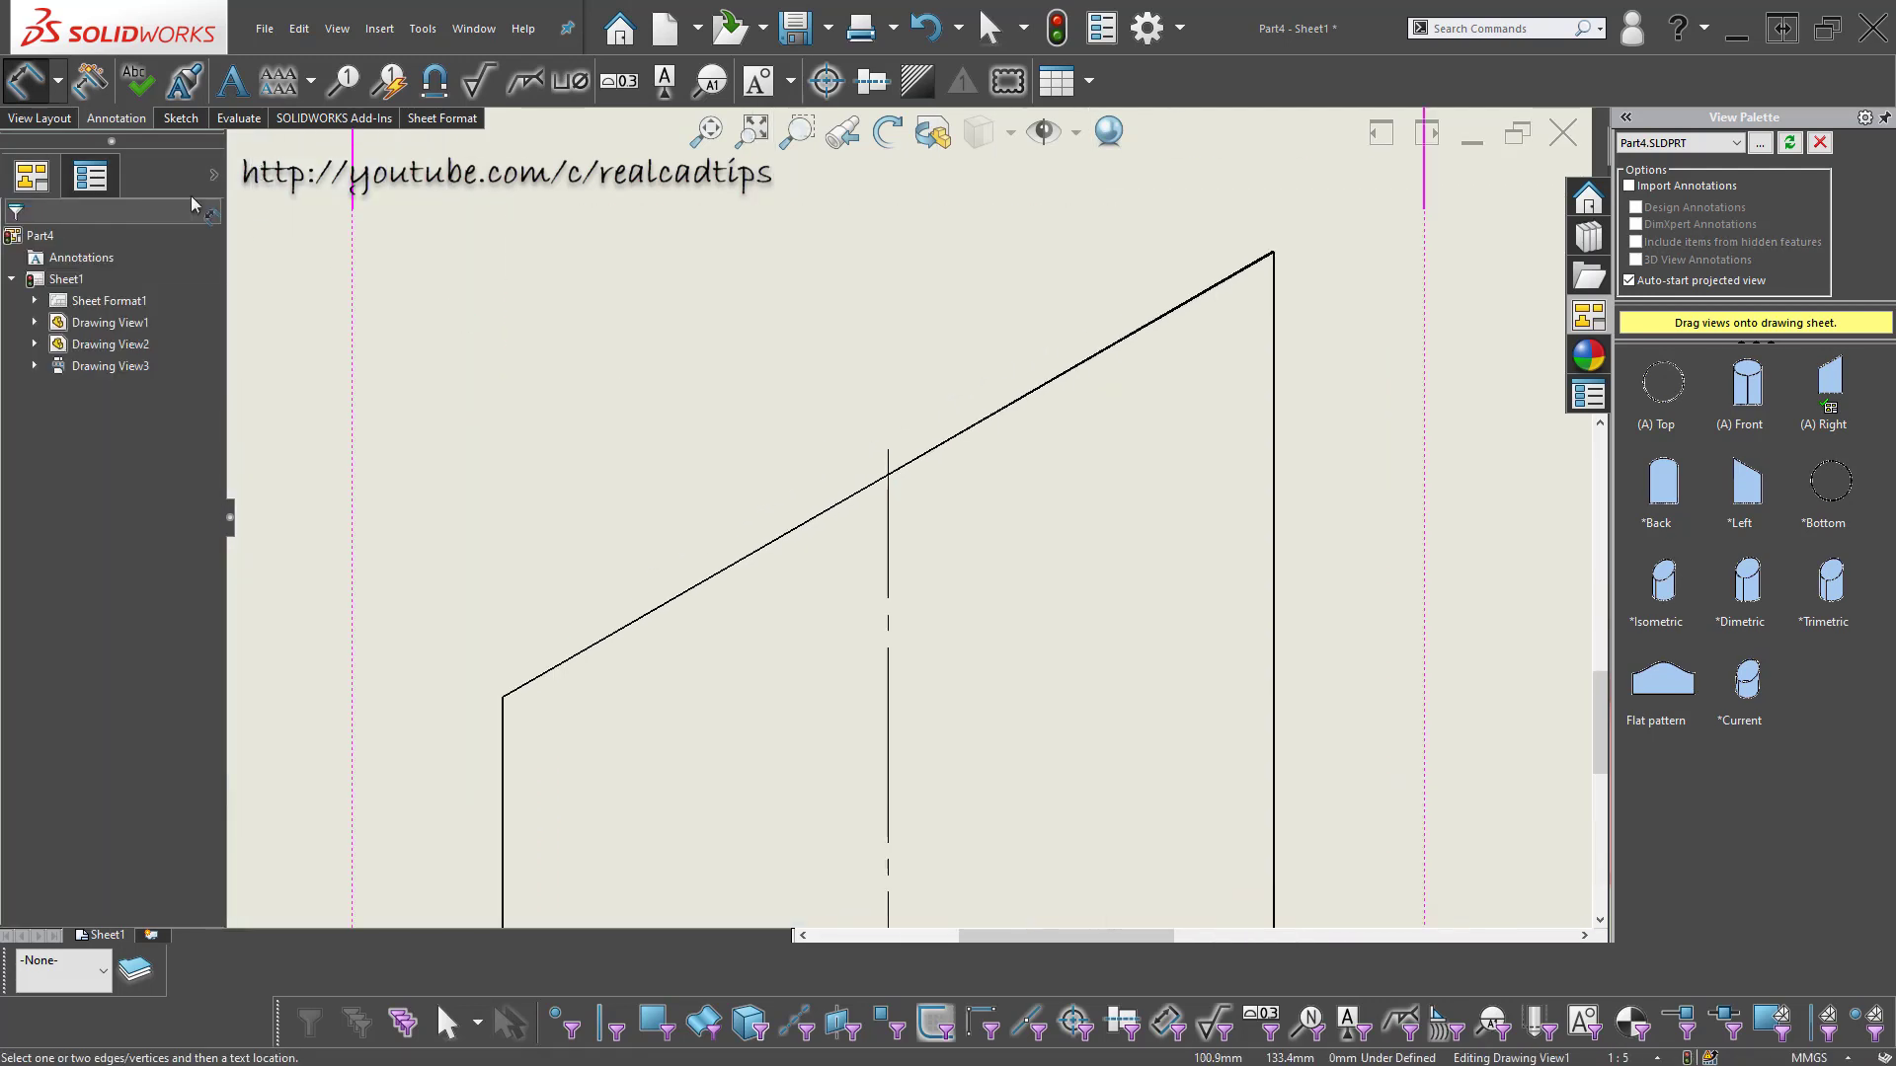
key("Escape")
left_click(176, 119)
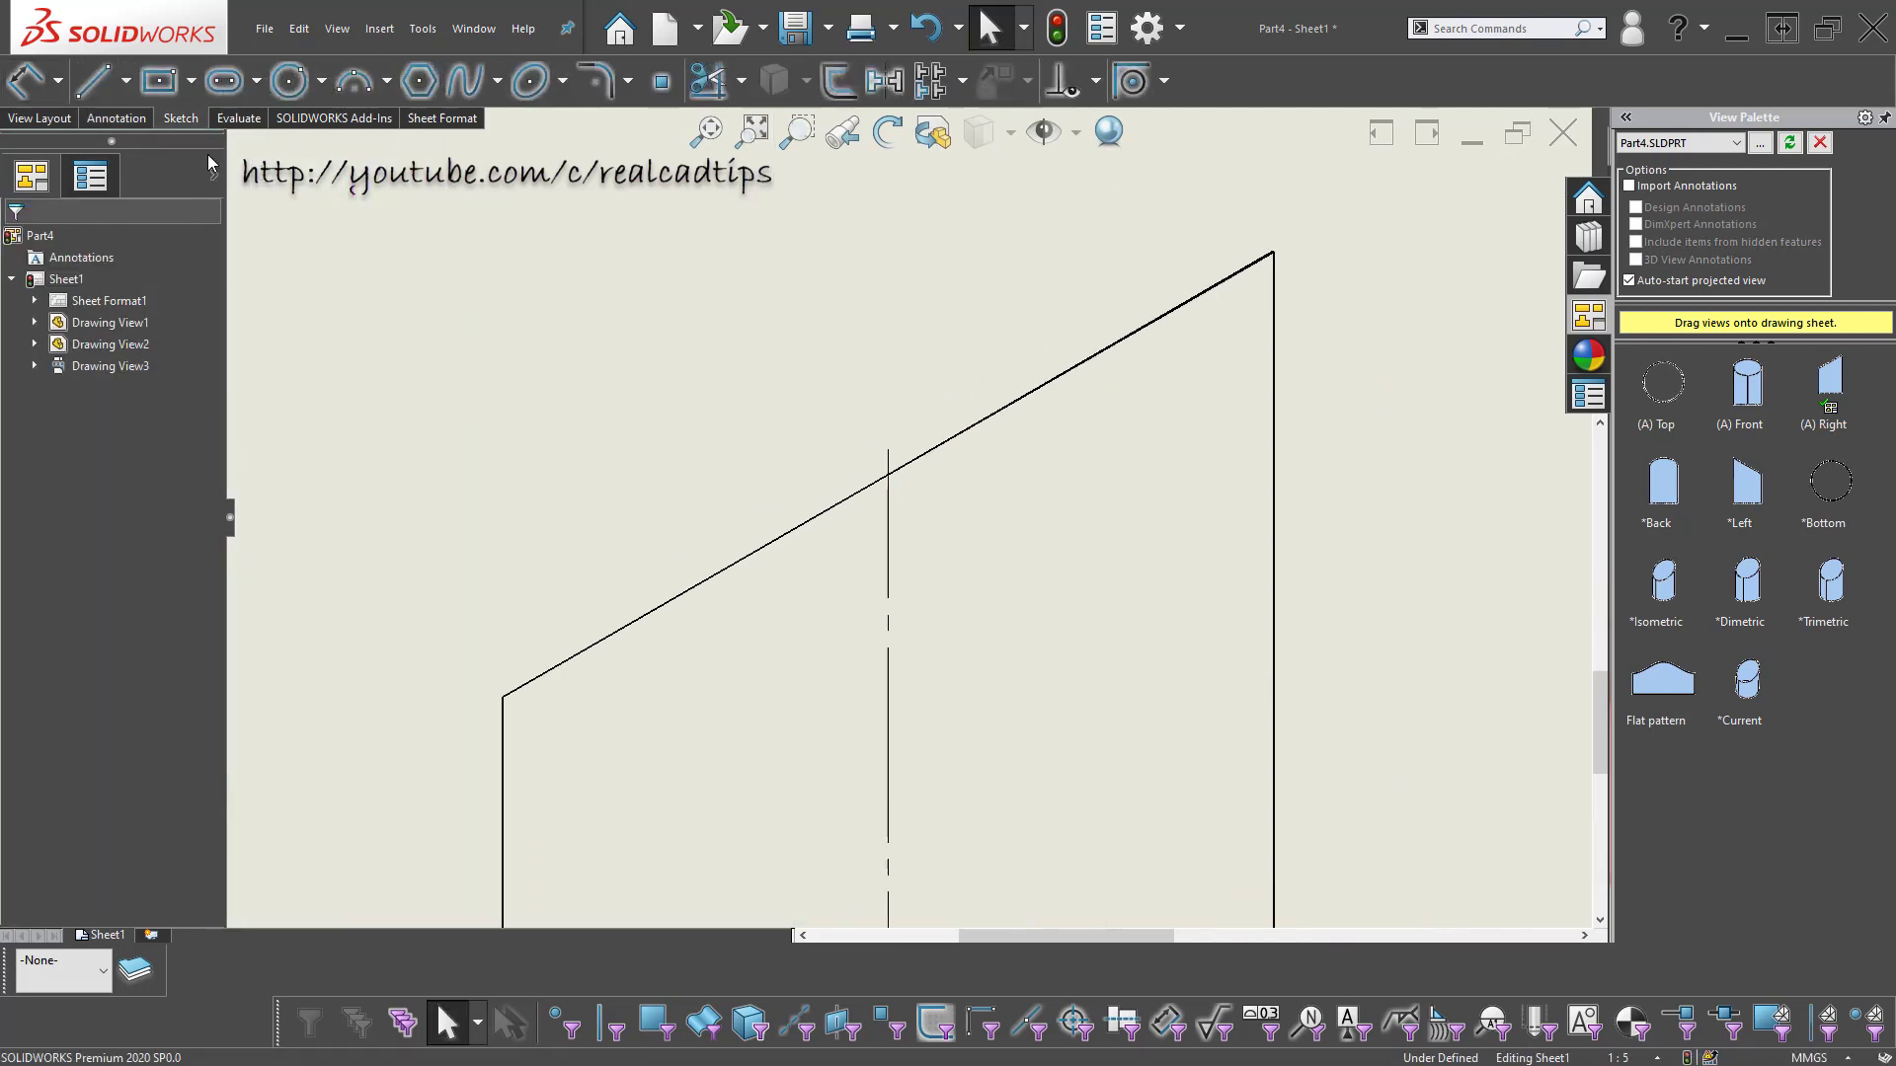
- Draw a construction centerline along the front view's sloped cut edge
left_click(126, 81)
left_click(59, 138)
scroll(494, 761, "down", 2)
middle_click_drag(583, 657, 758, 602)
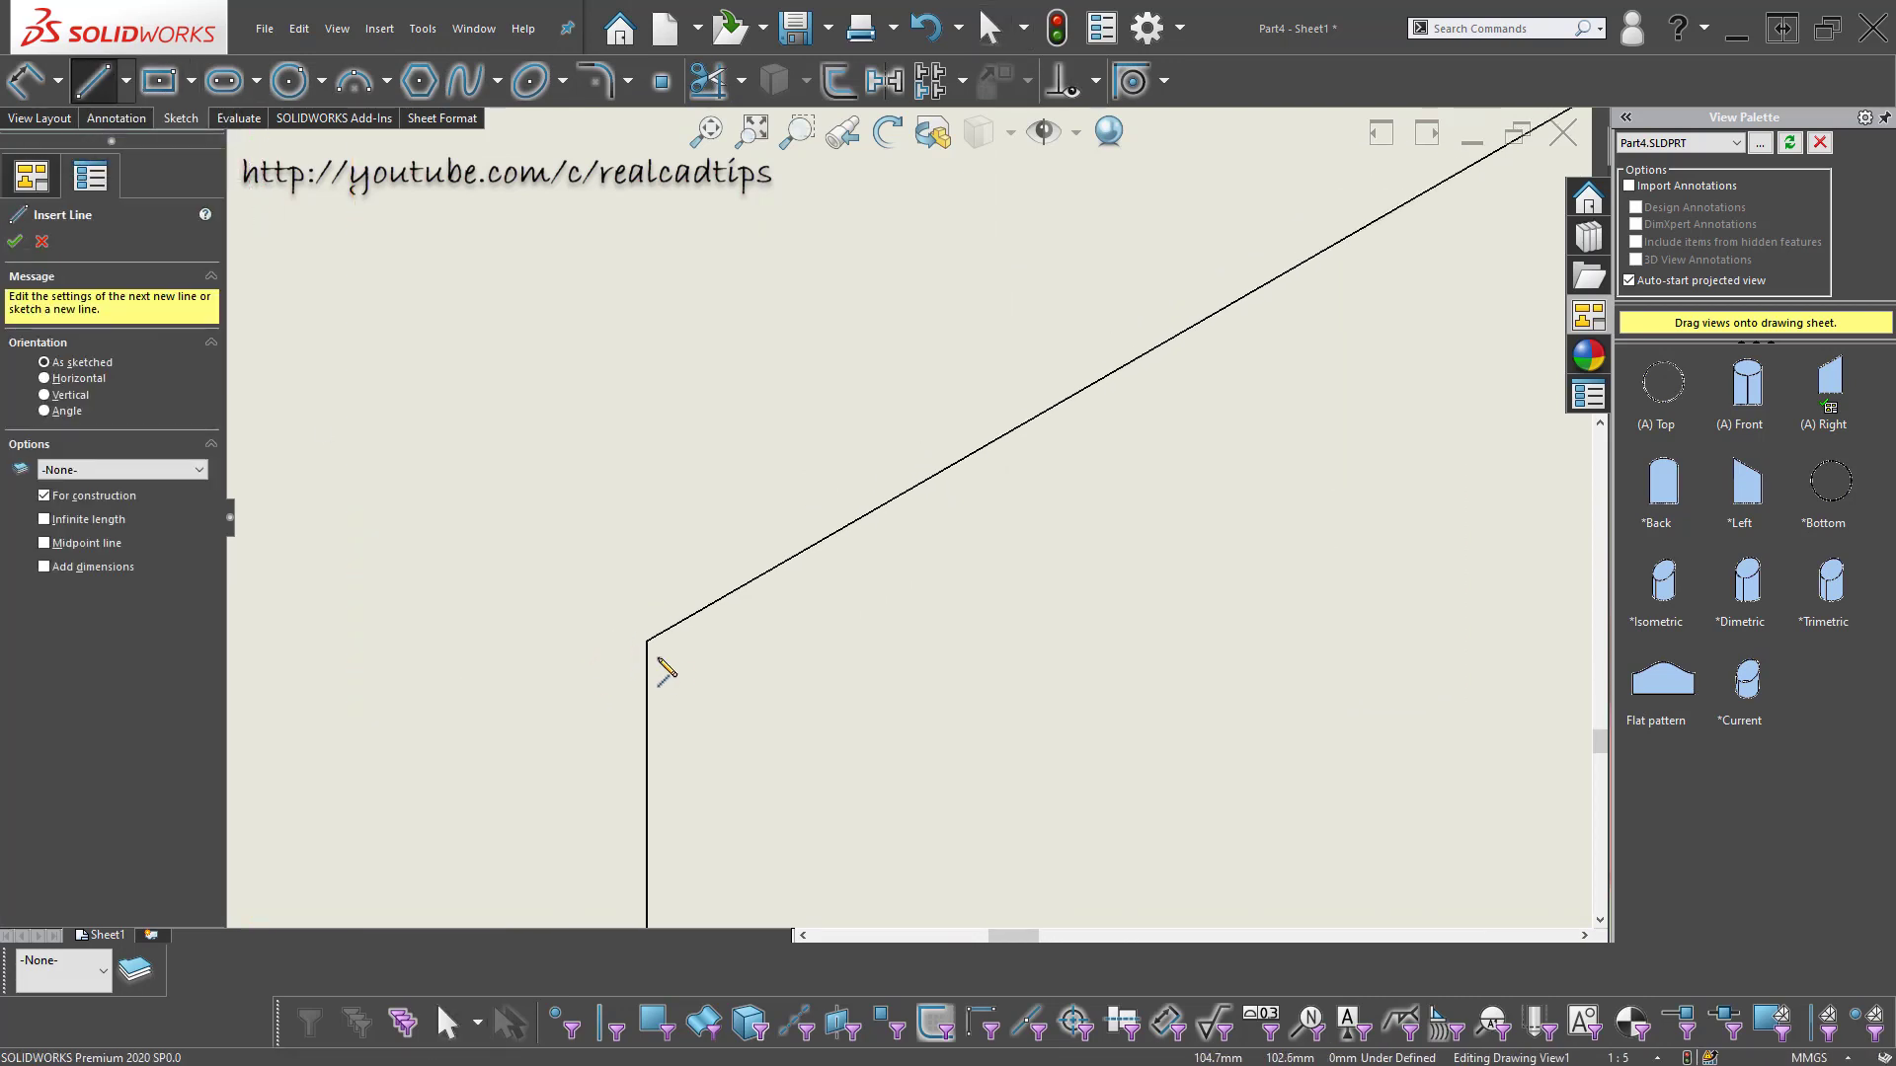
left_click(757, 574)
scroll(1268, 494, "up", 2)
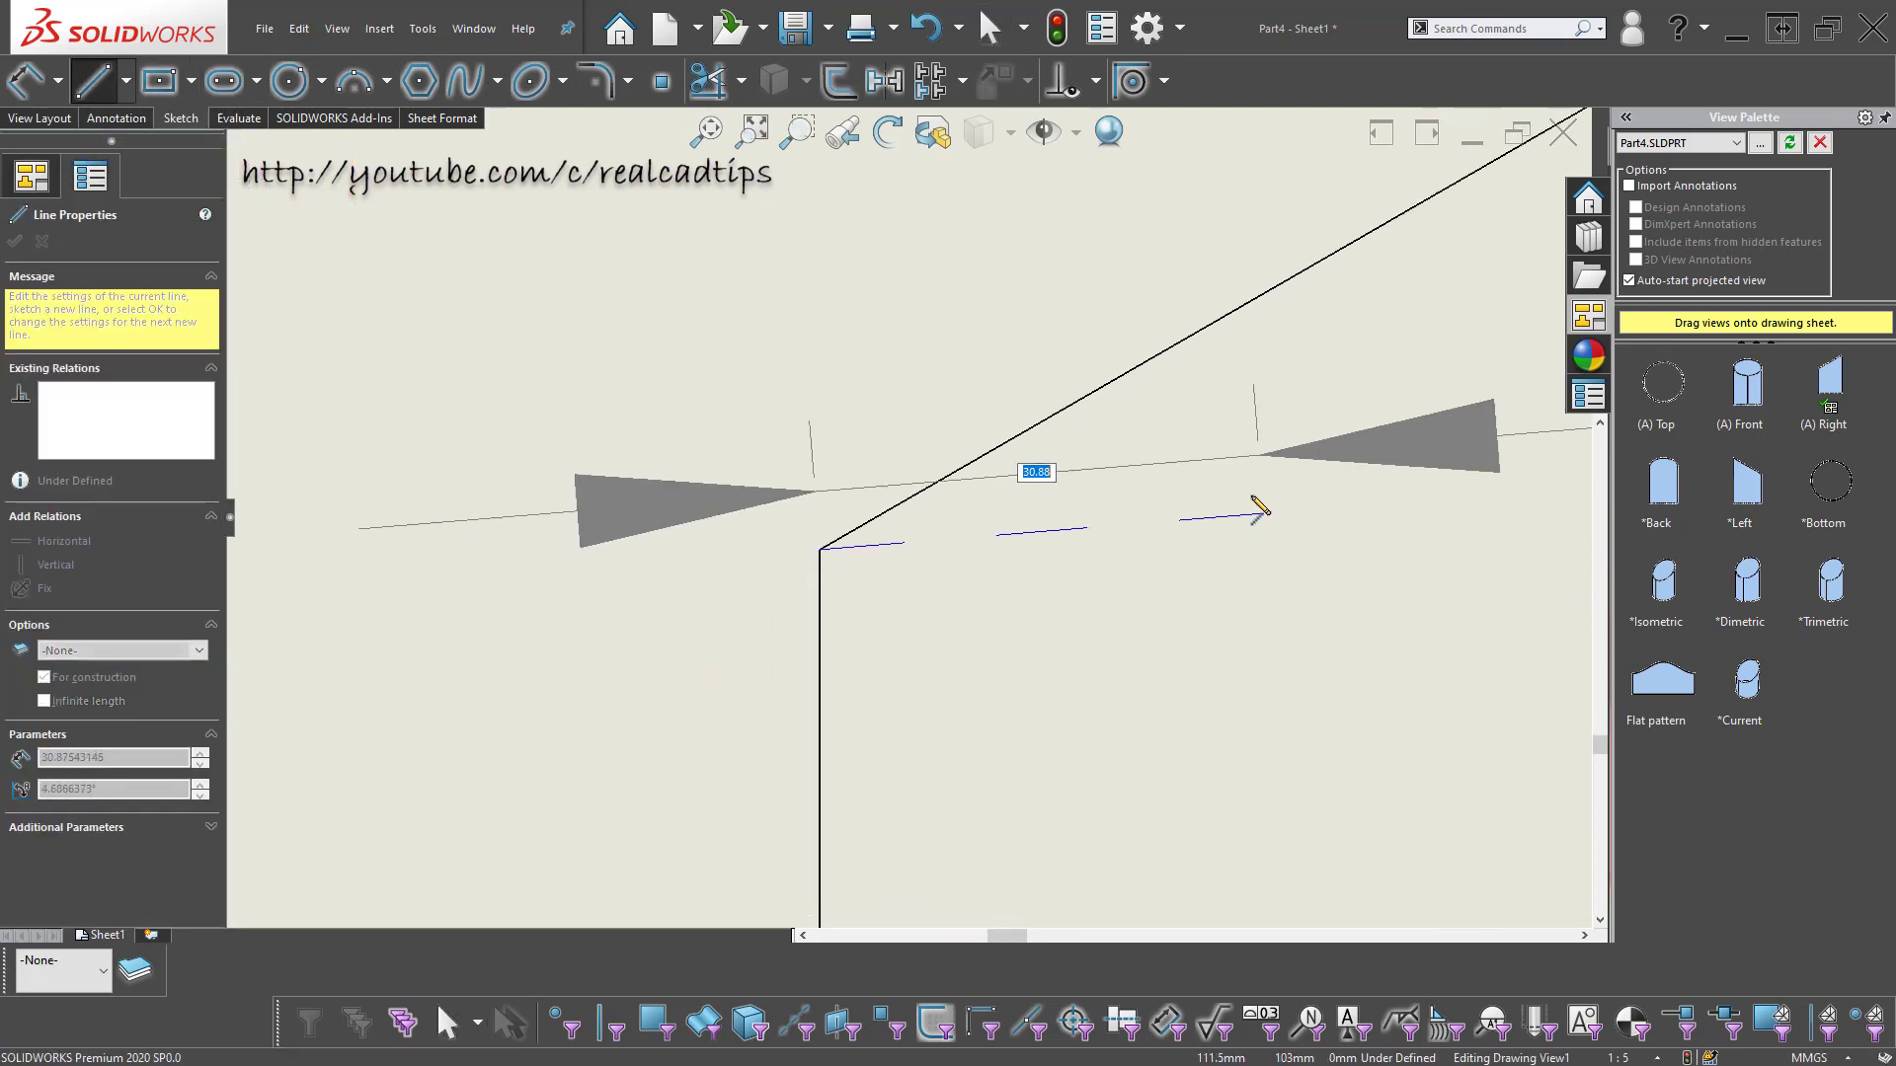
scroll(1086, 375, "up", 1)
scroll(1036, 366, "down", 2)
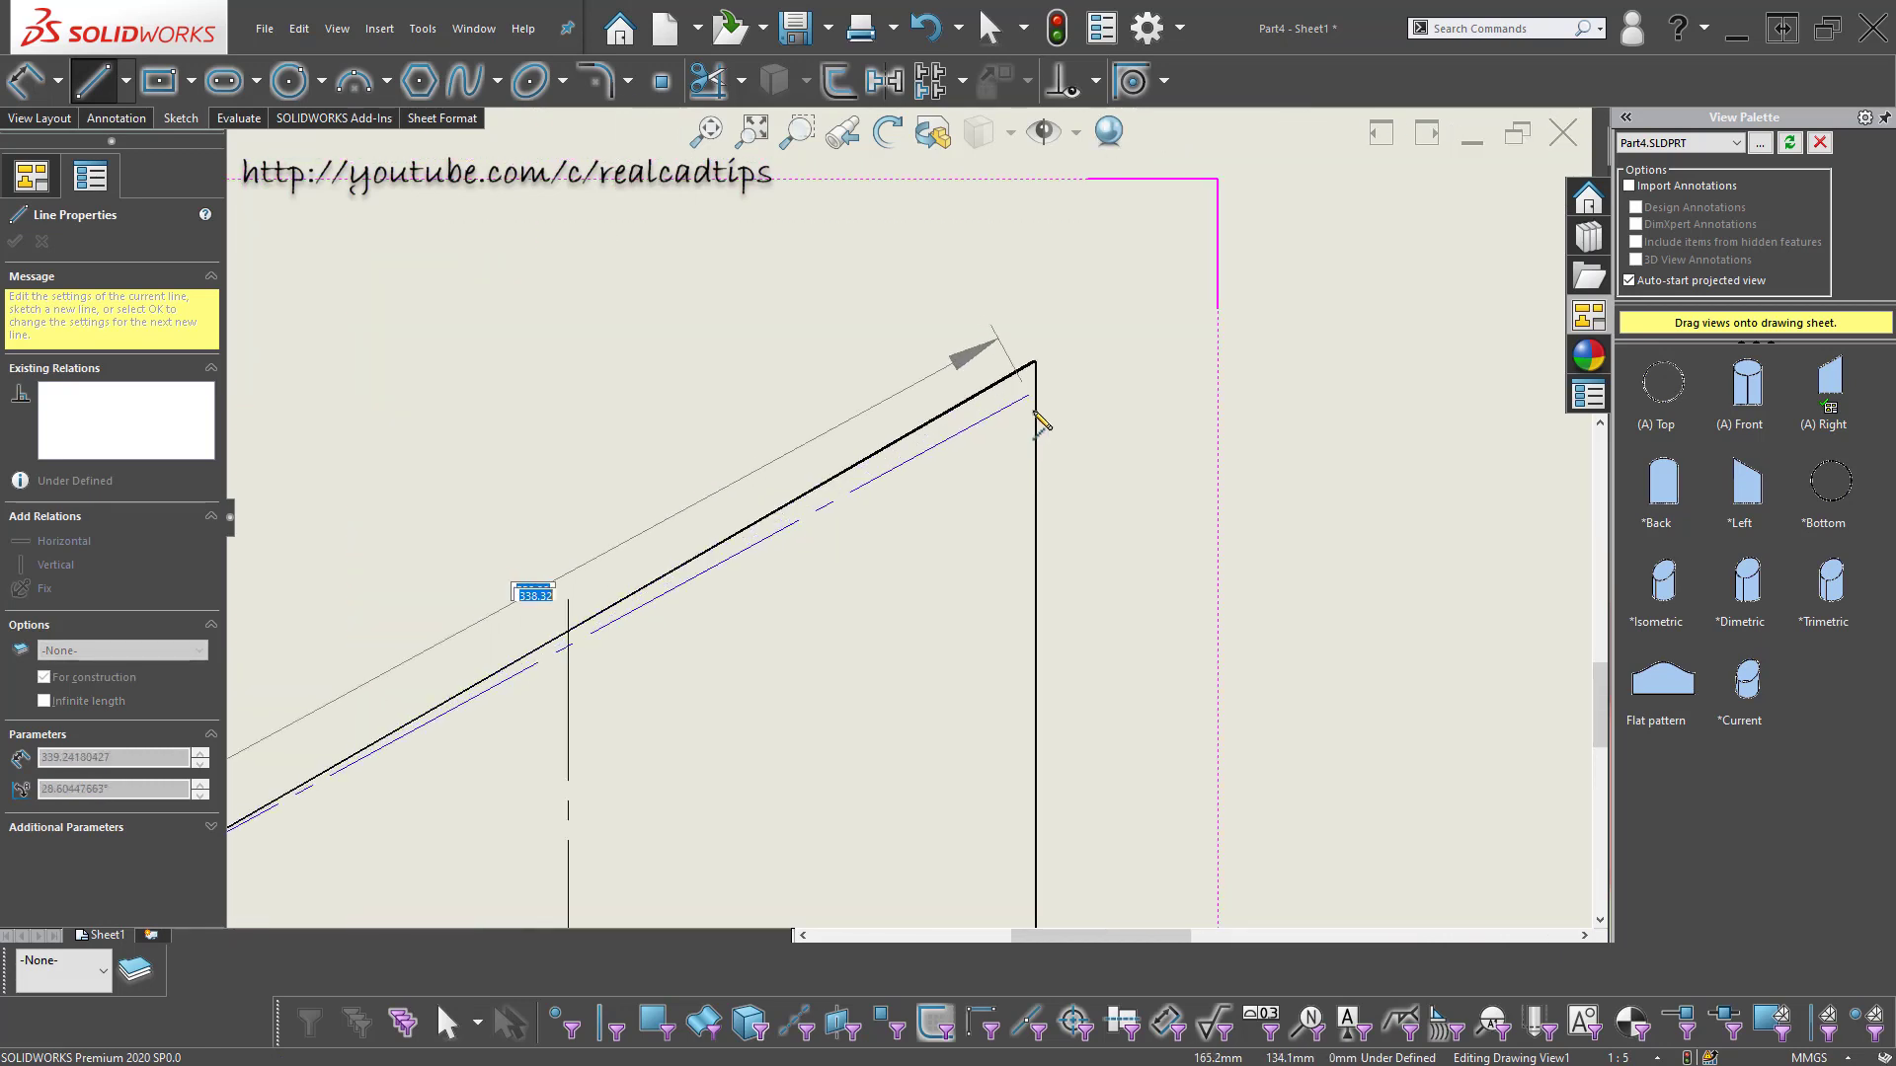
scroll(1037, 366, "down", 2)
scroll(1037, 366, "down", 2)
scroll(838, 397, "down", 2)
scroll(1059, 394, "down", 1)
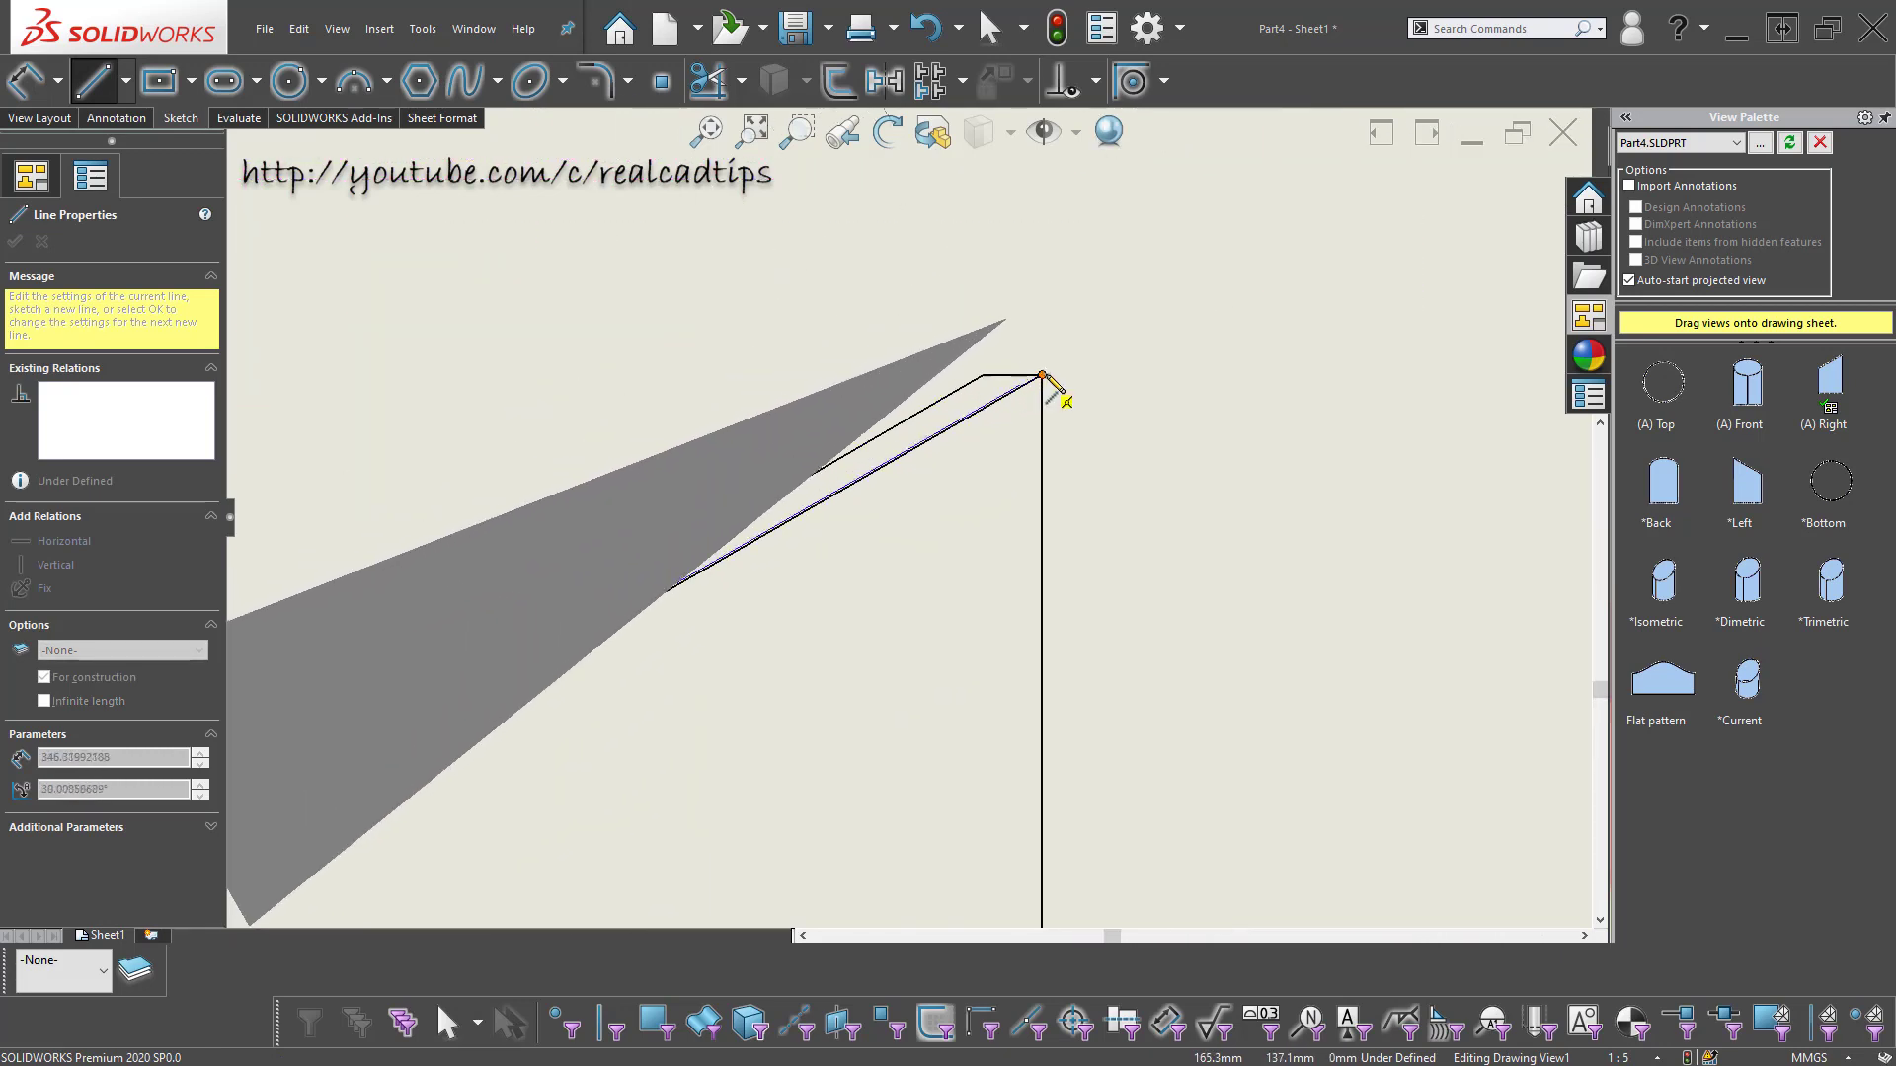
scroll(1065, 395, "down", 2)
scroll(800, 593, "up", 2)
key("Escape")
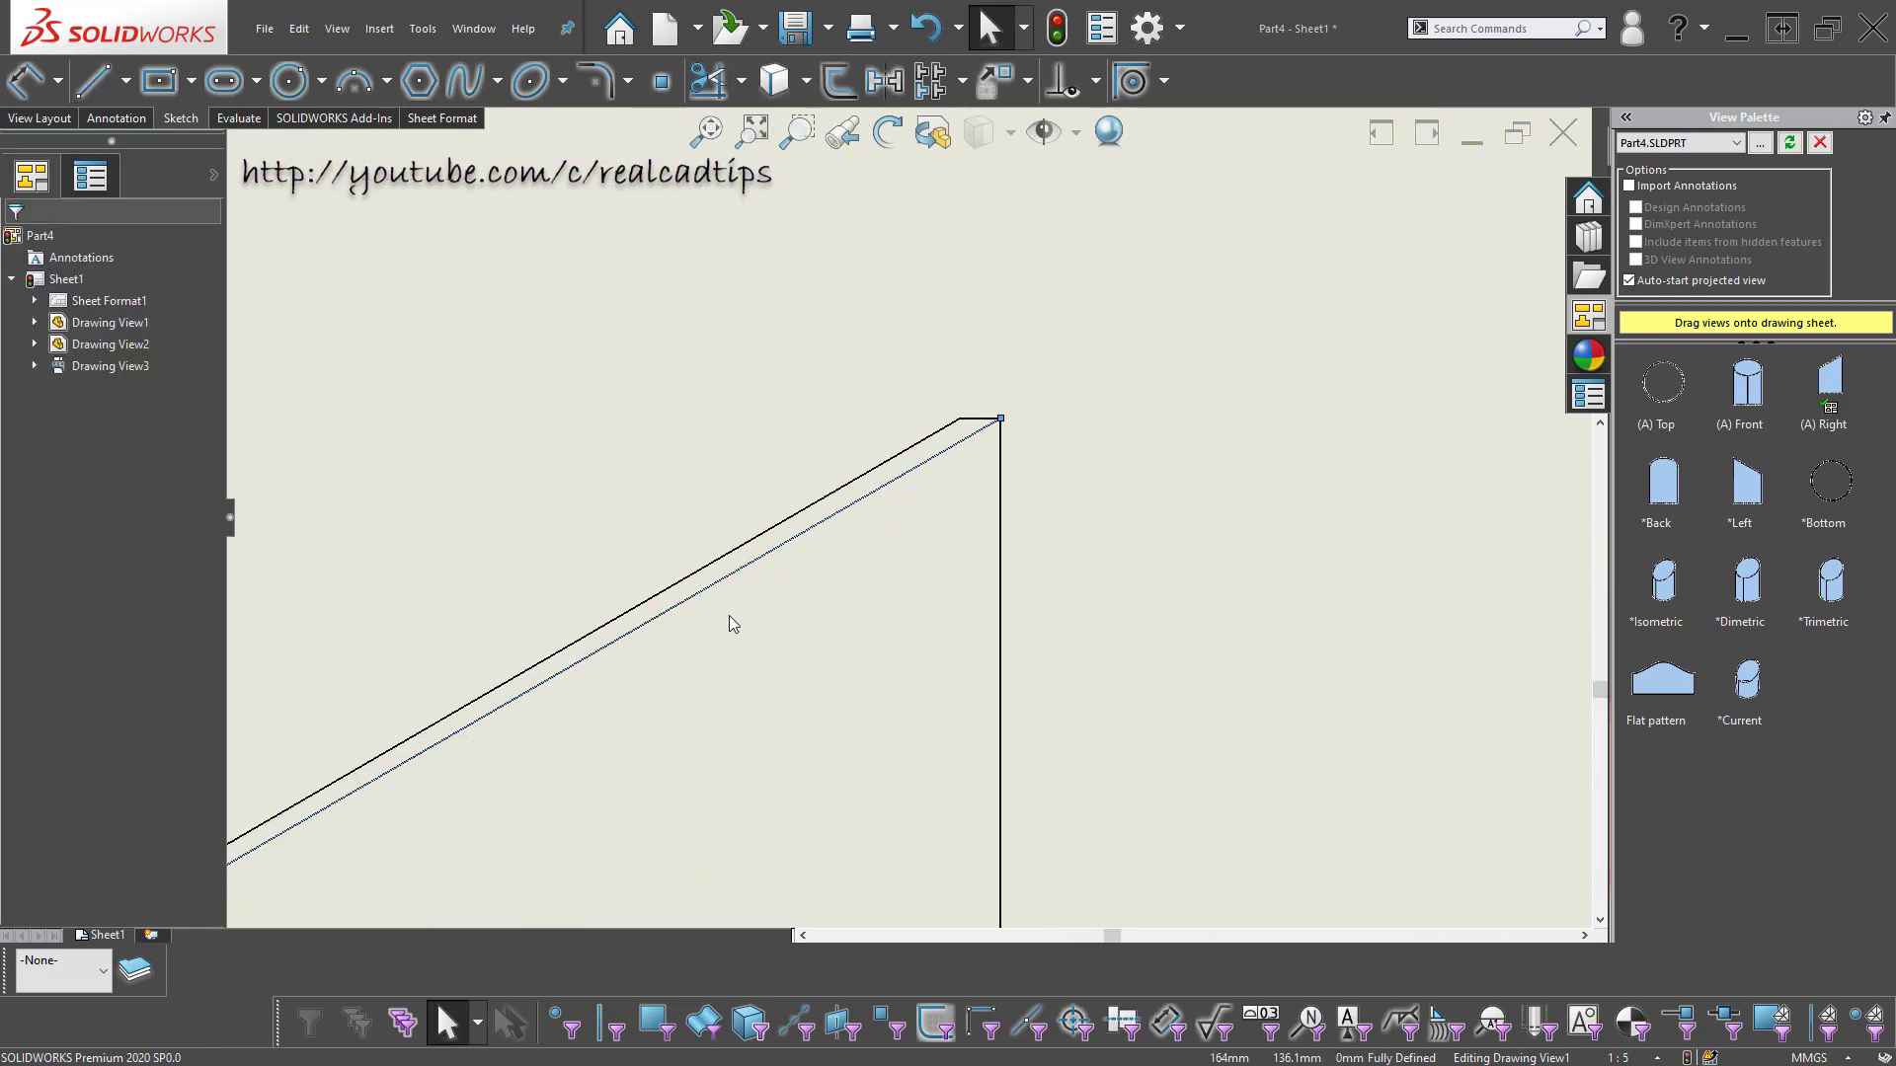
scroll(741, 525, "up", 1)
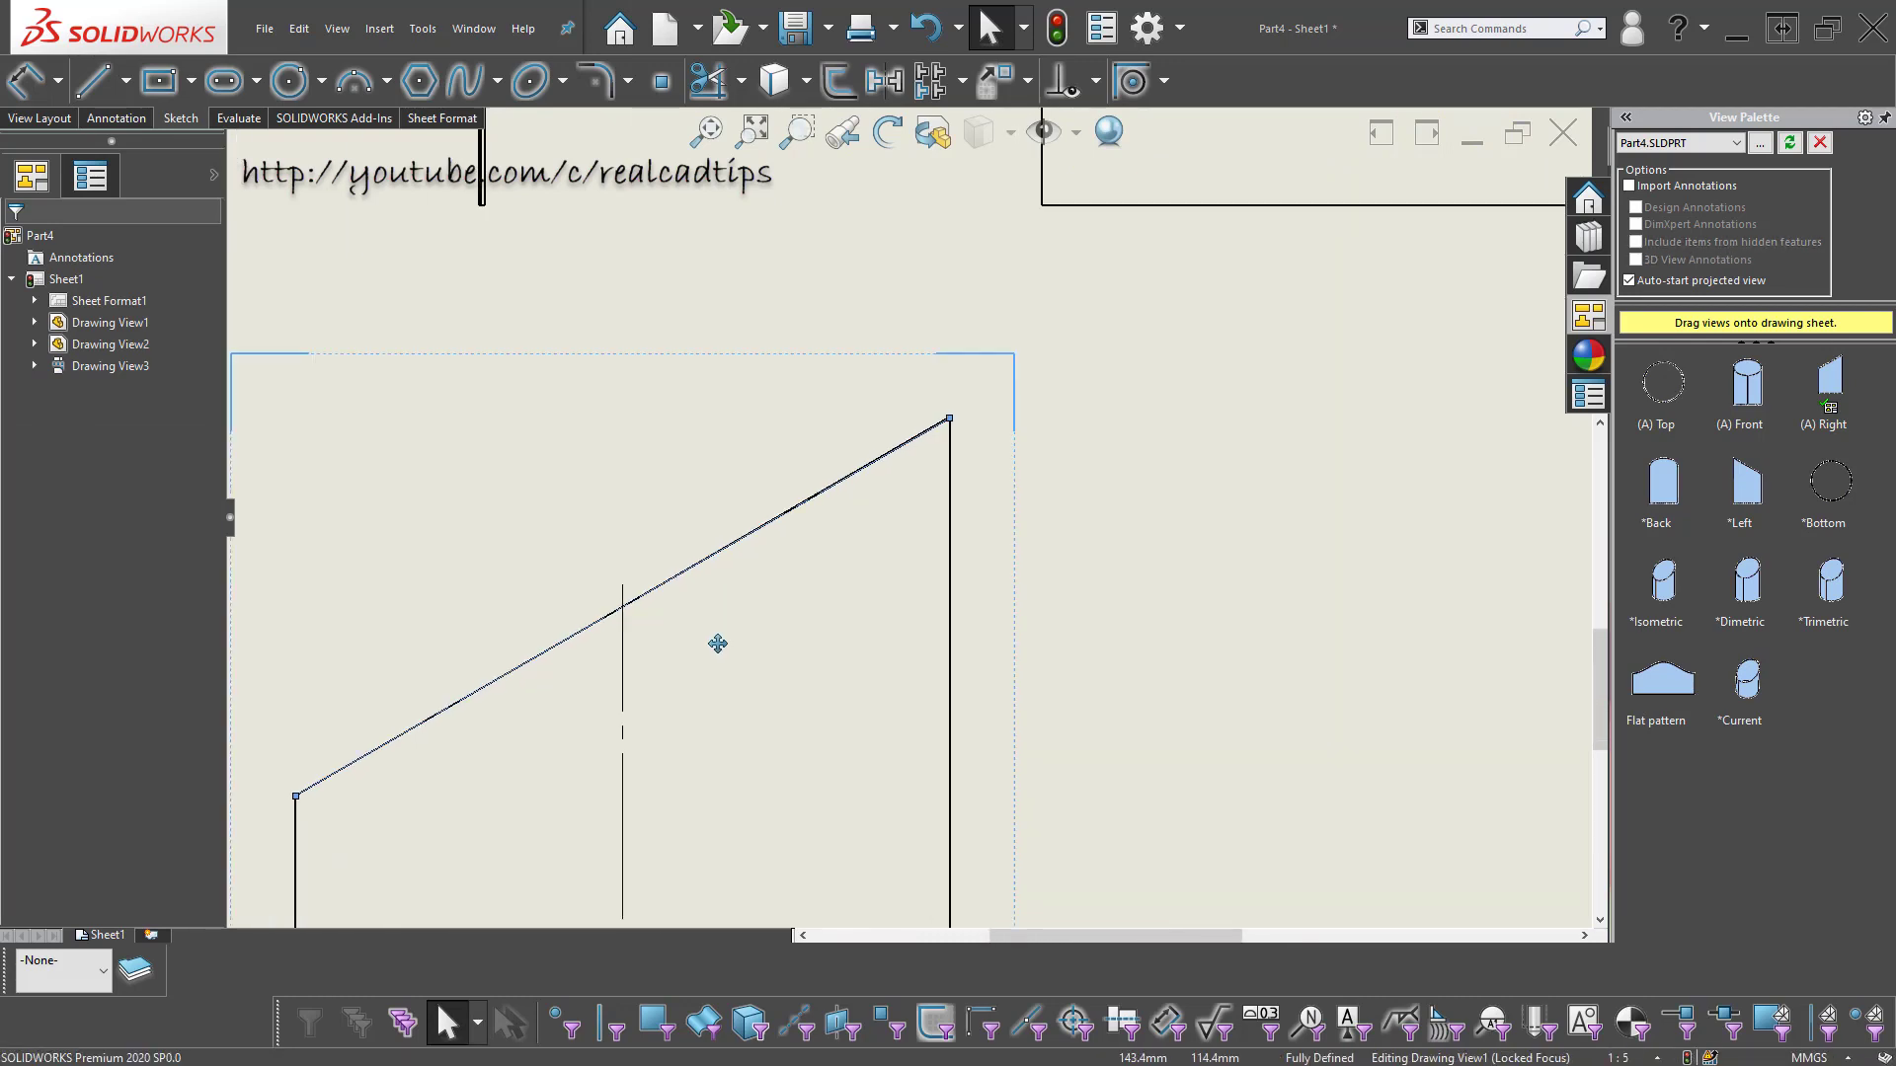
middle_click_drag(714, 643, 690, 571)
scroll(642, 583, "down", 2)
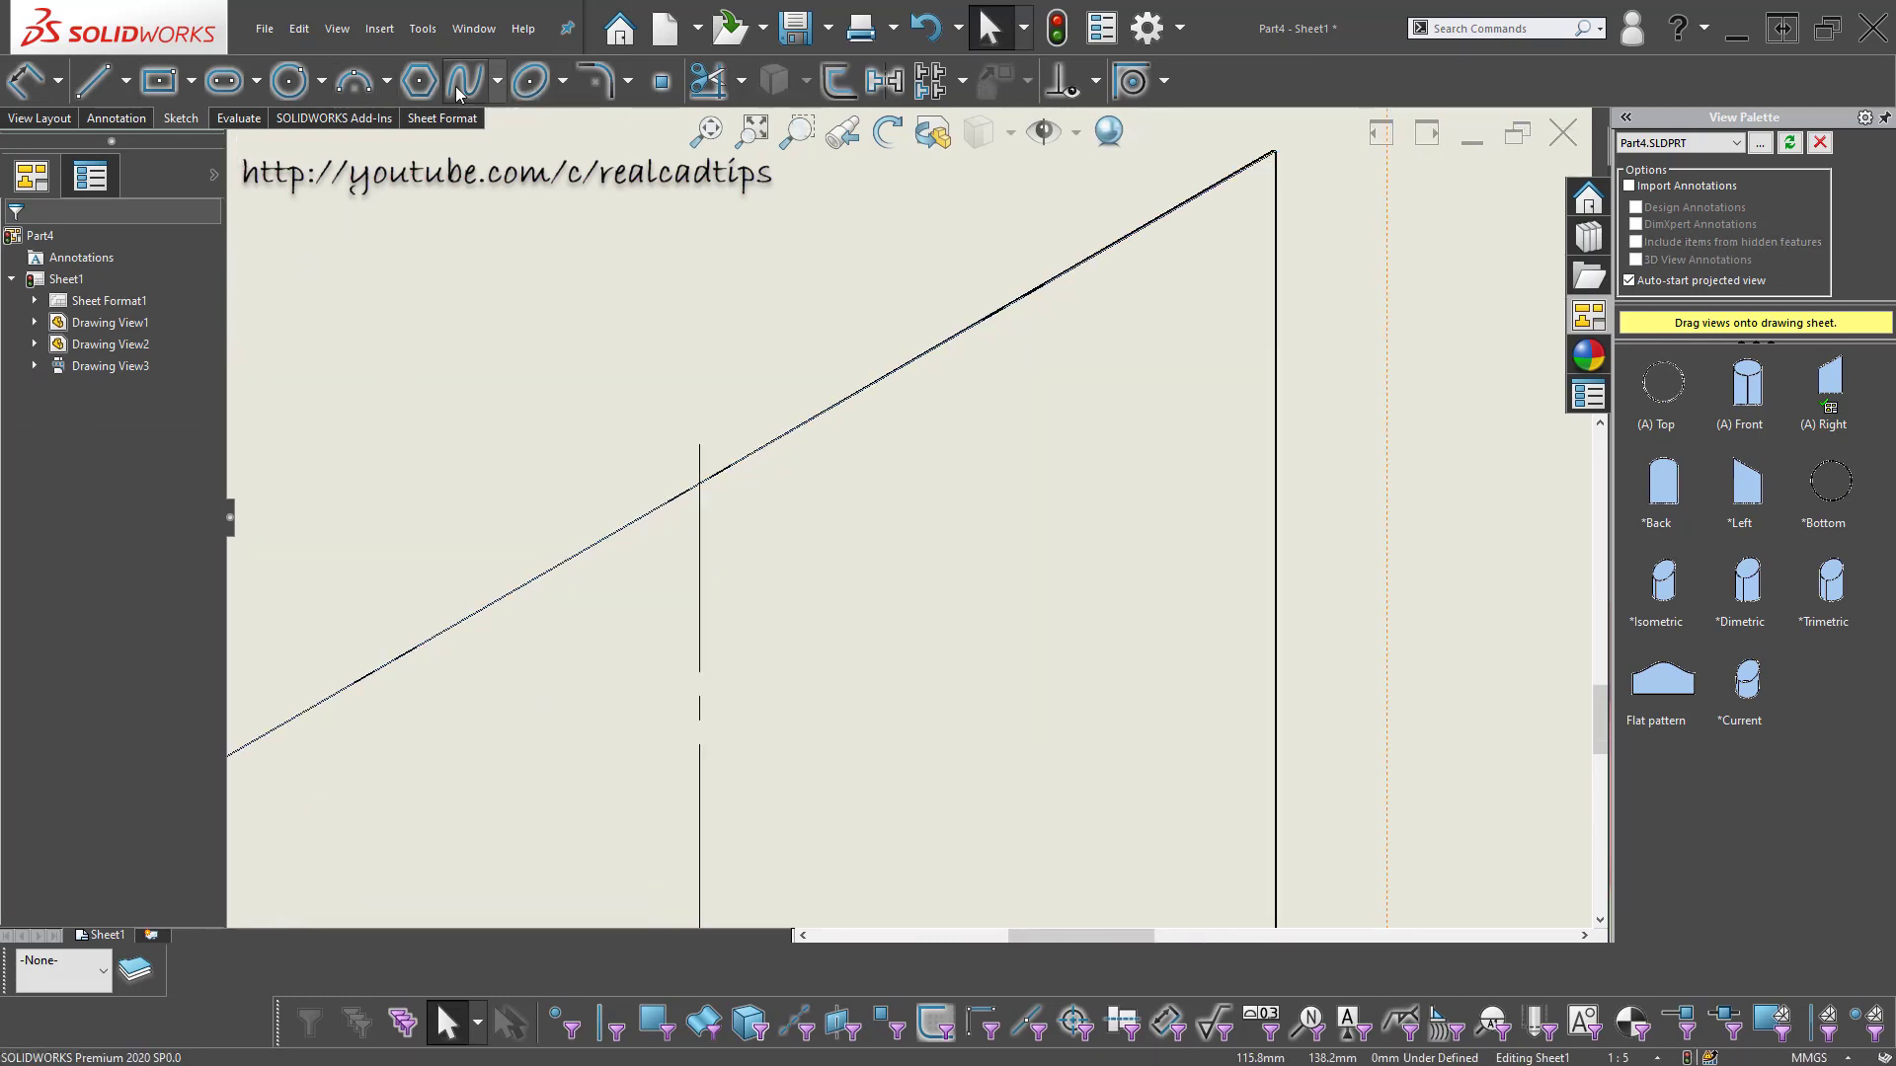
- Place a sketch point where the centerlines meet
left_click(661, 83)
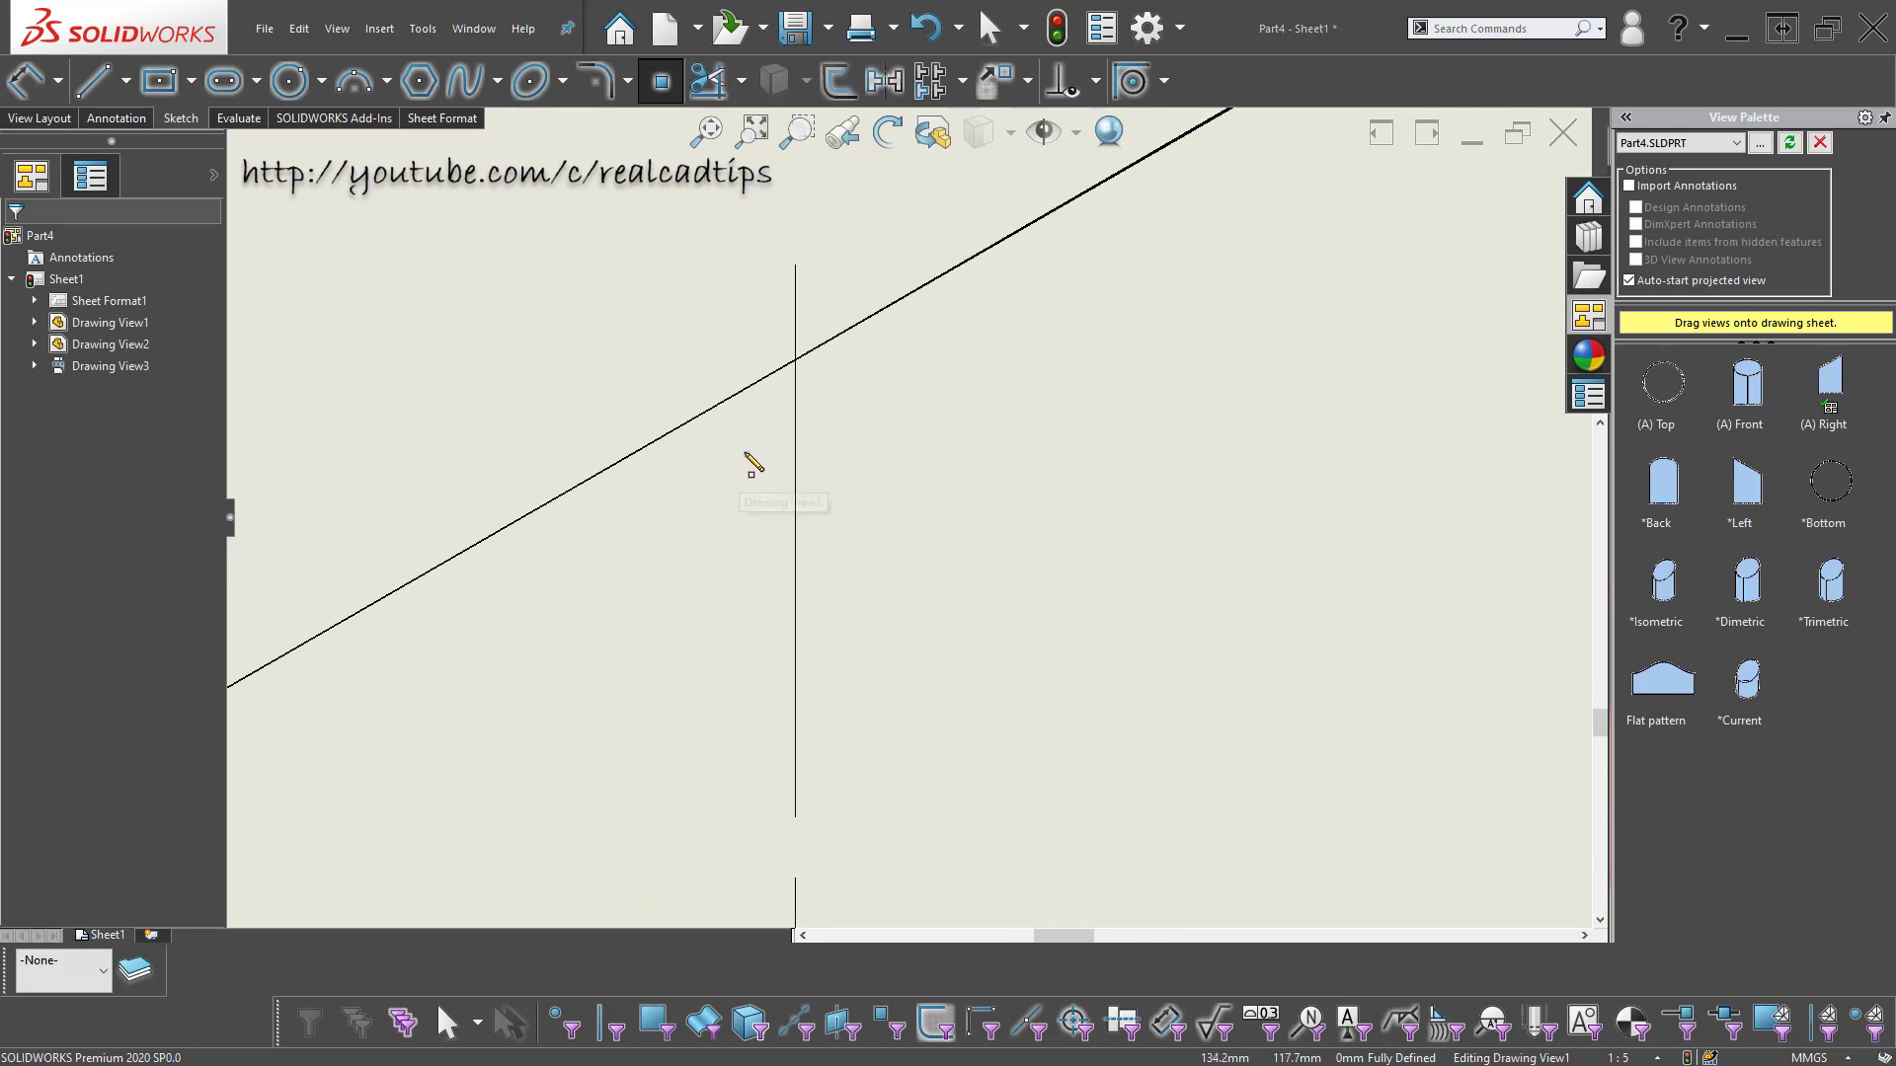
left_click(885, 287)
key("Escape")
scroll(813, 652, "up", 2)
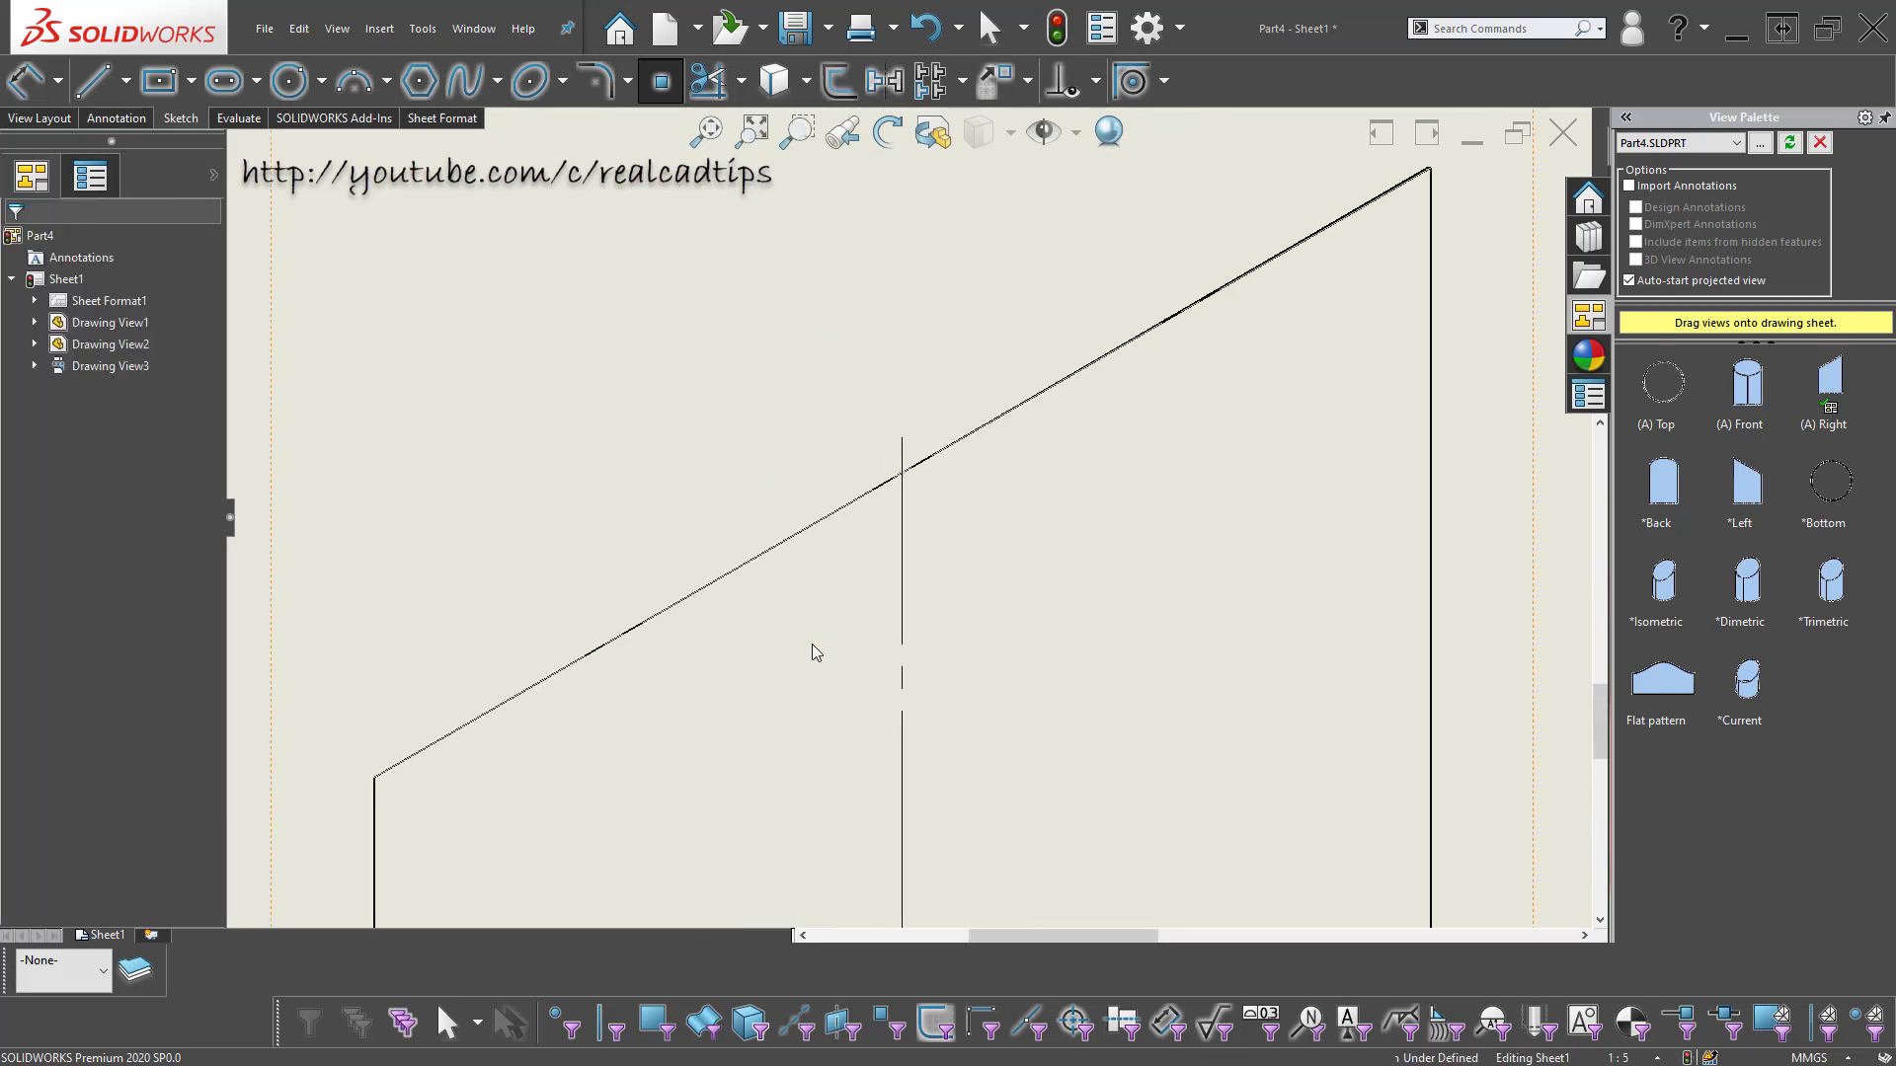
scroll(665, 512, "up", 2)
scroll(980, 682, "up", 1)
- Add a driven 60° cut angle and a driven 400.00 height from the cut's midpoint
key("d")
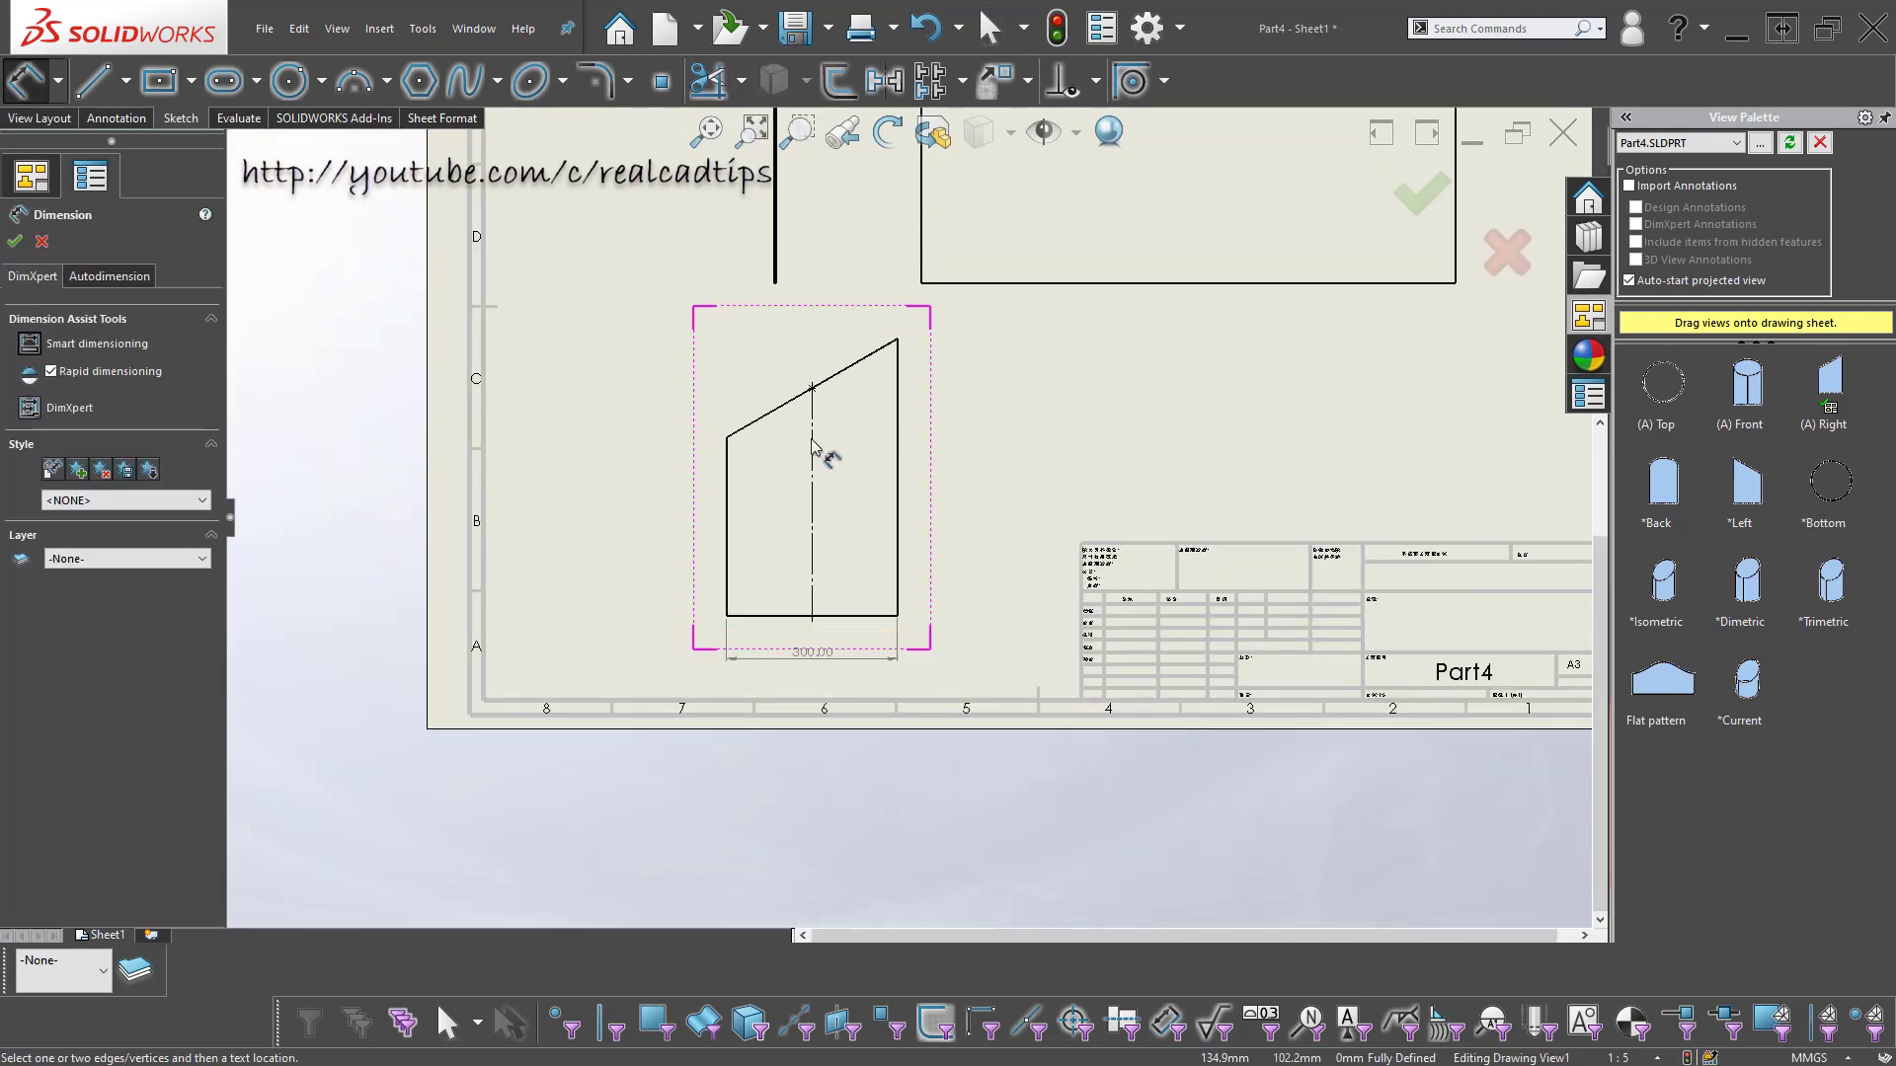
left_click(860, 369)
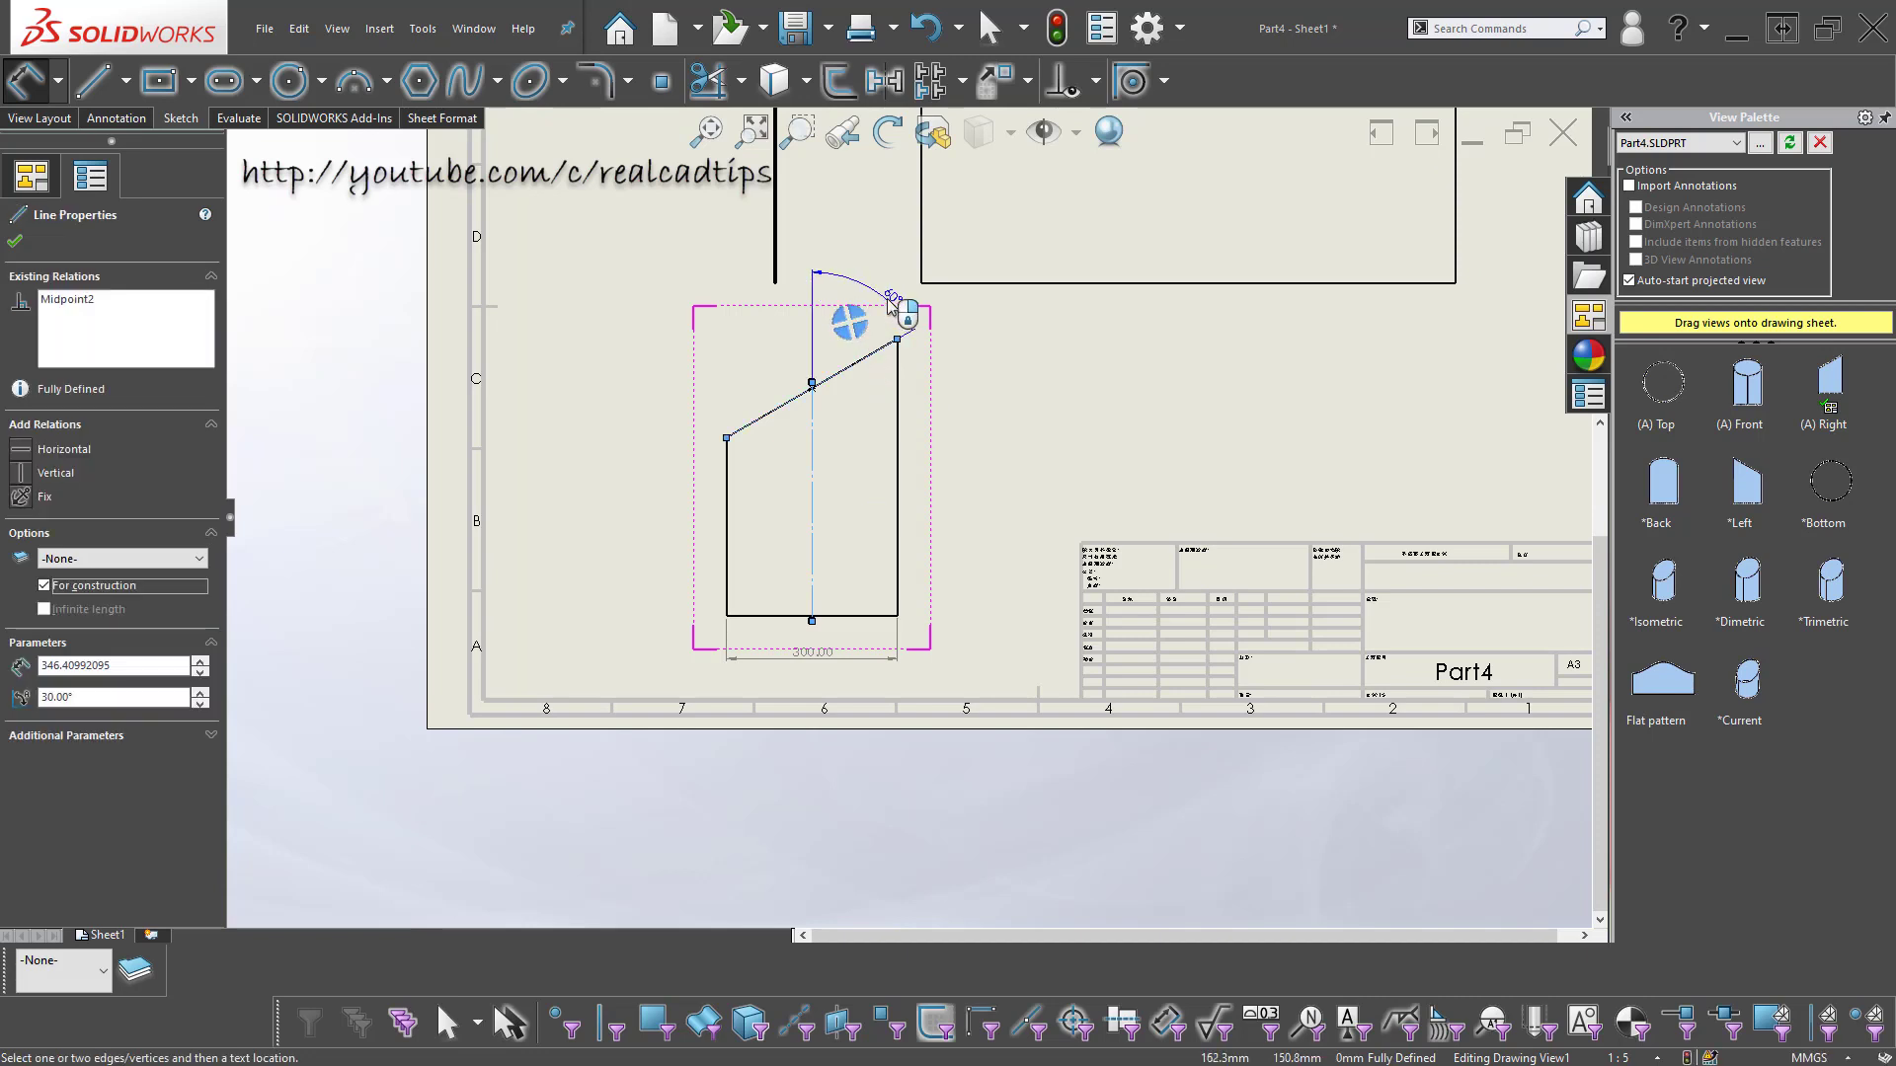
left_click(869, 299)
left_click(582, 369)
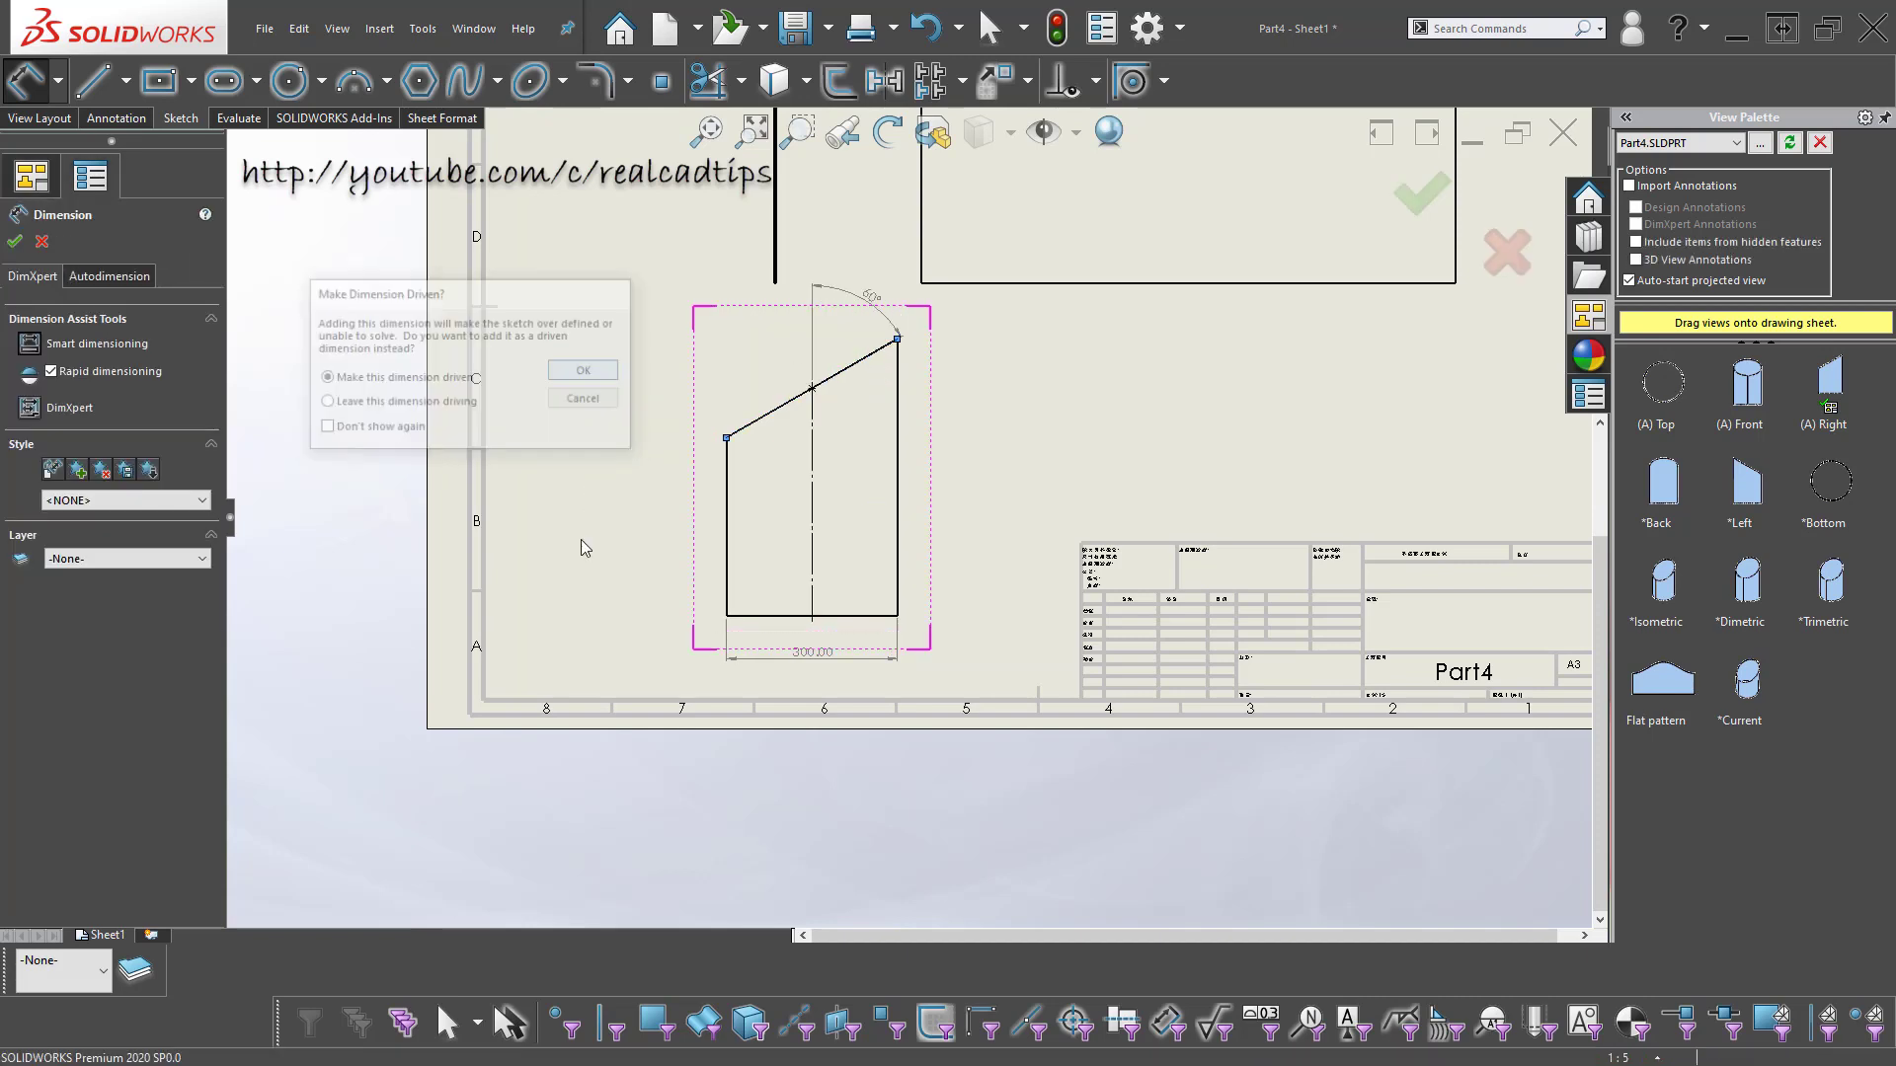
left_click(813, 389)
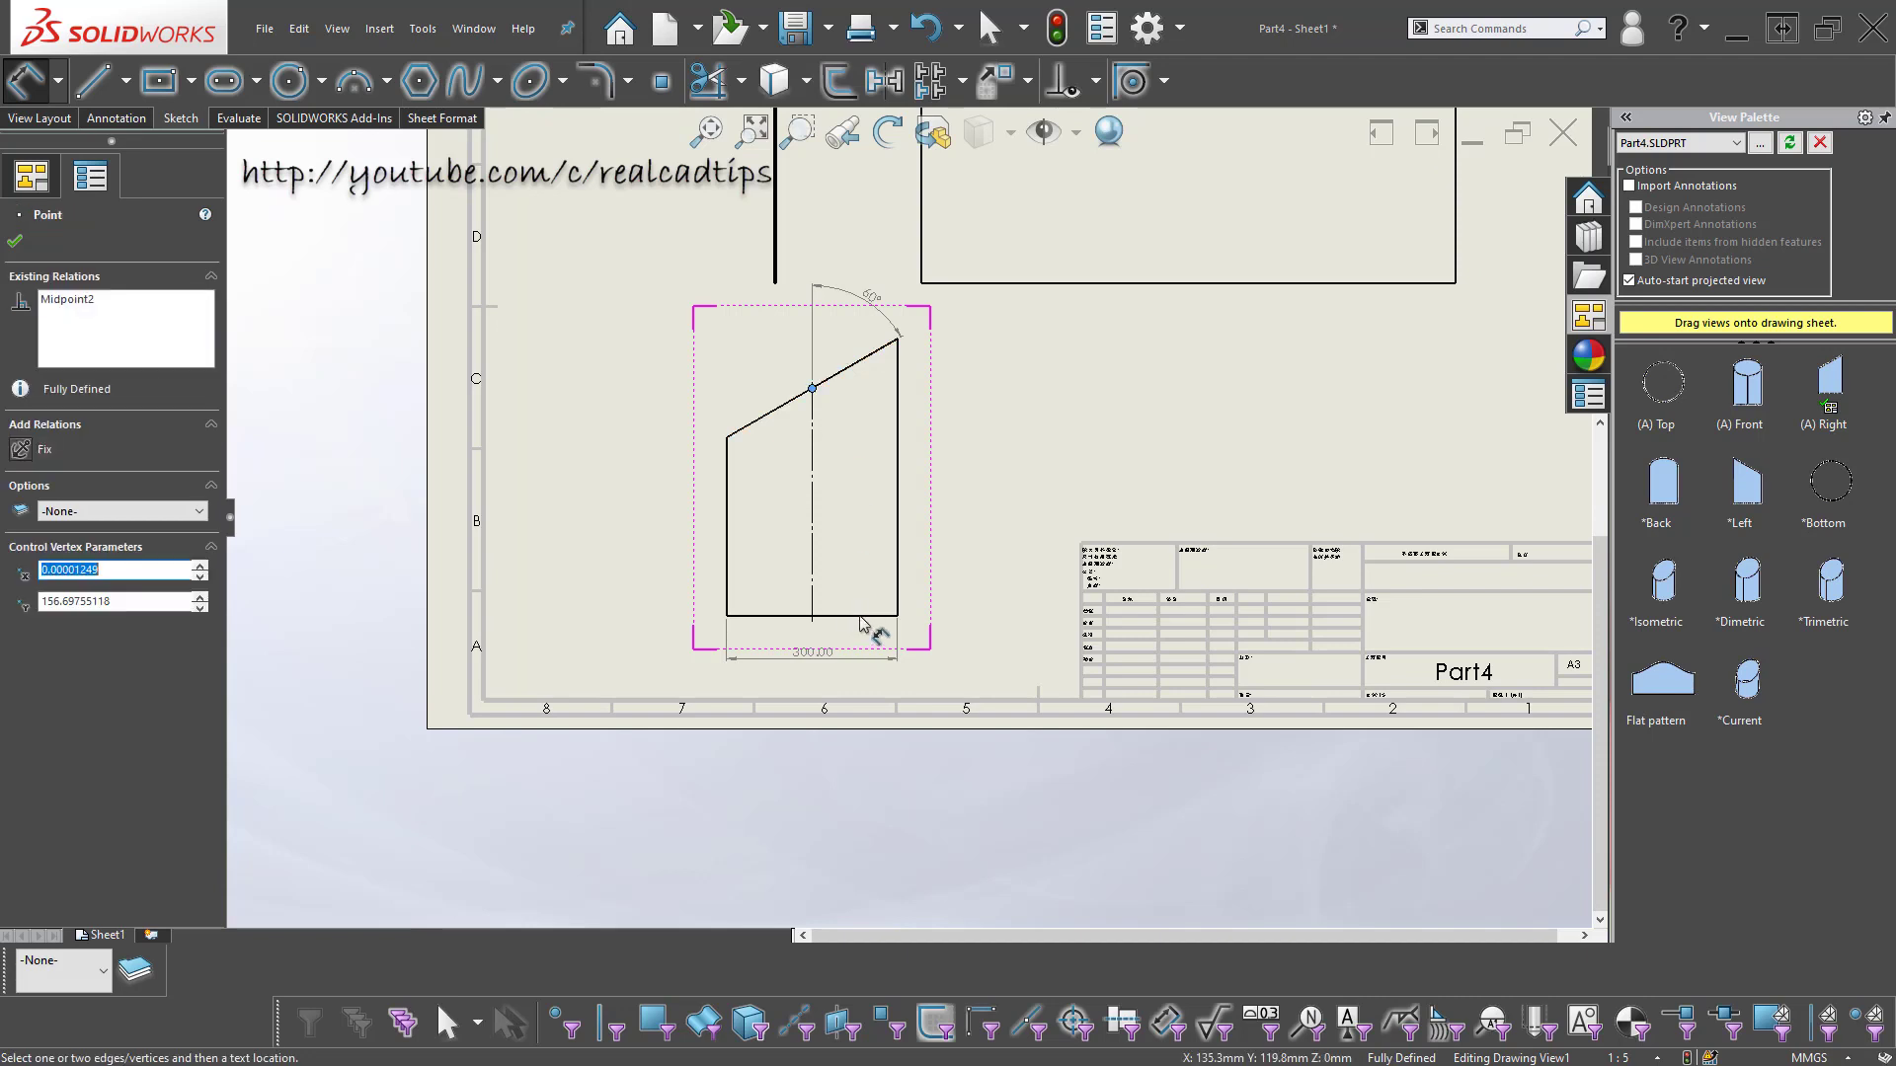
left_click(860, 616)
left_click(861, 492)
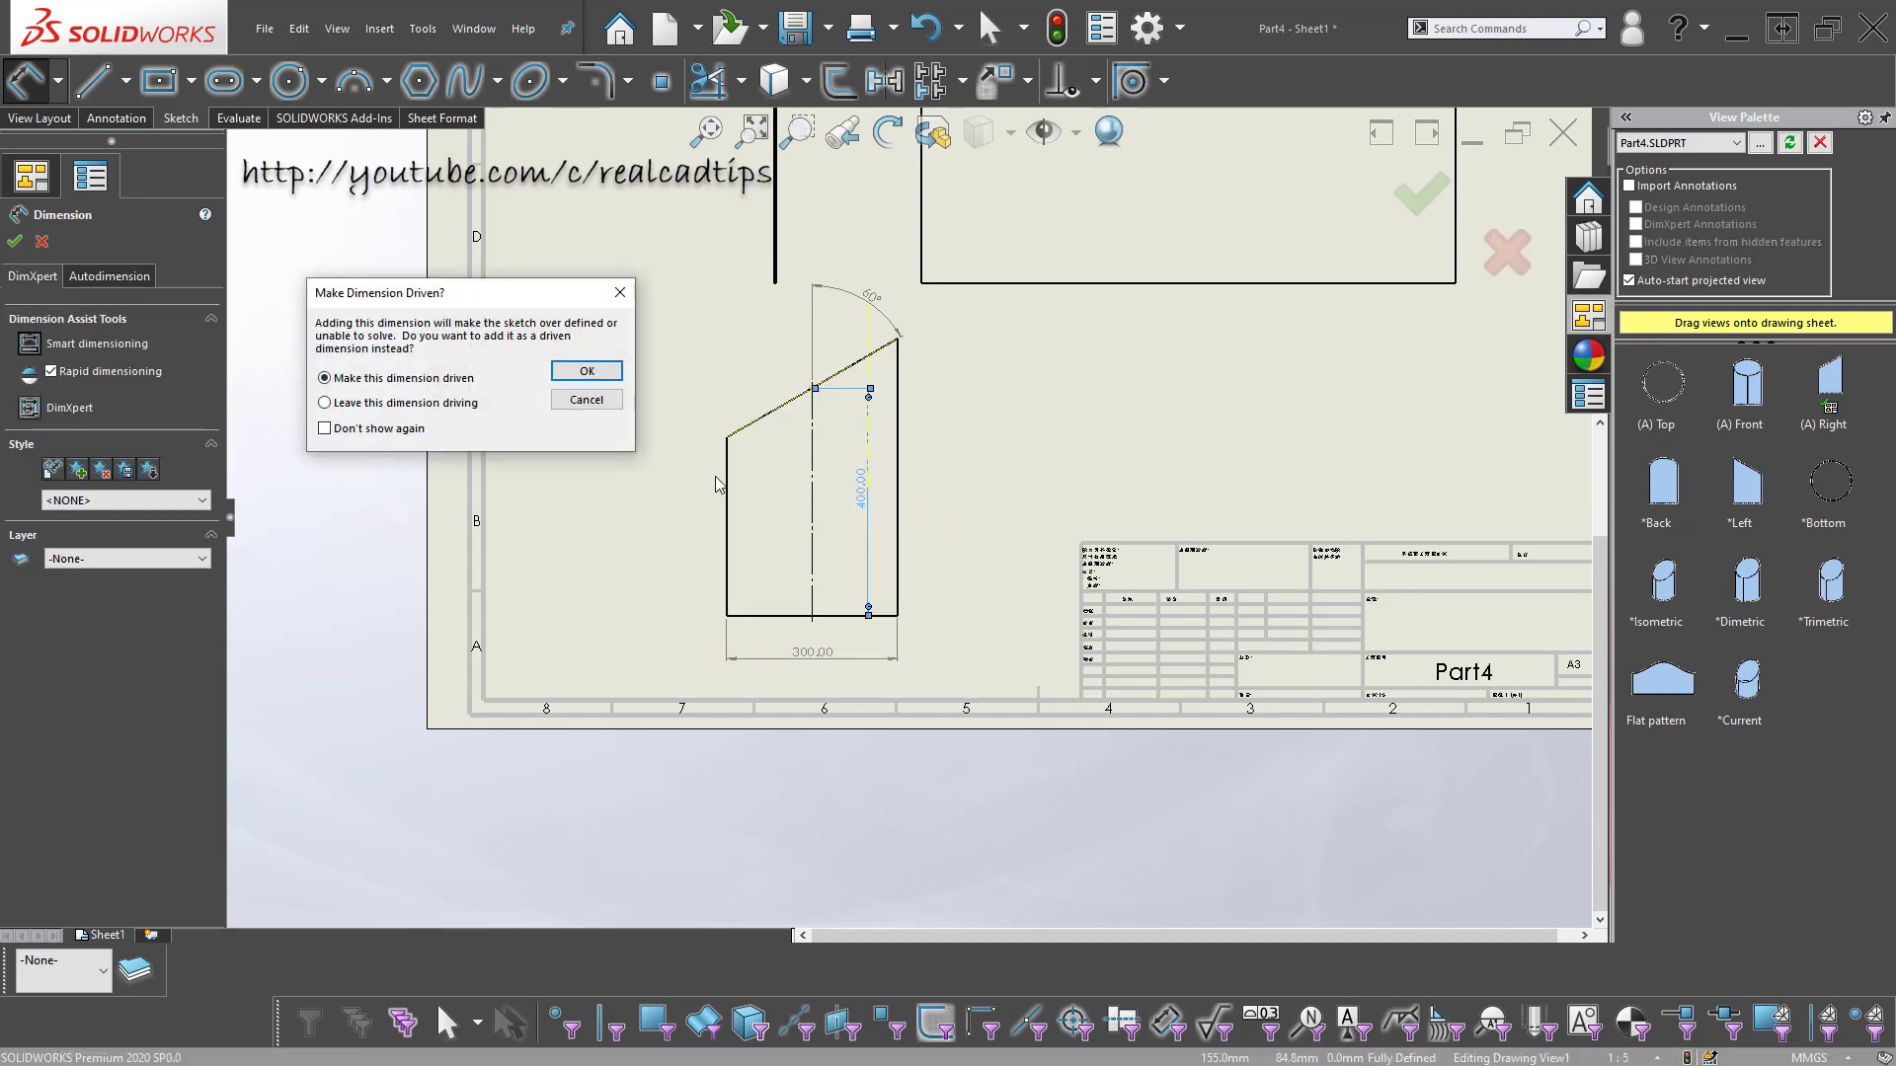
left_click(586, 371)
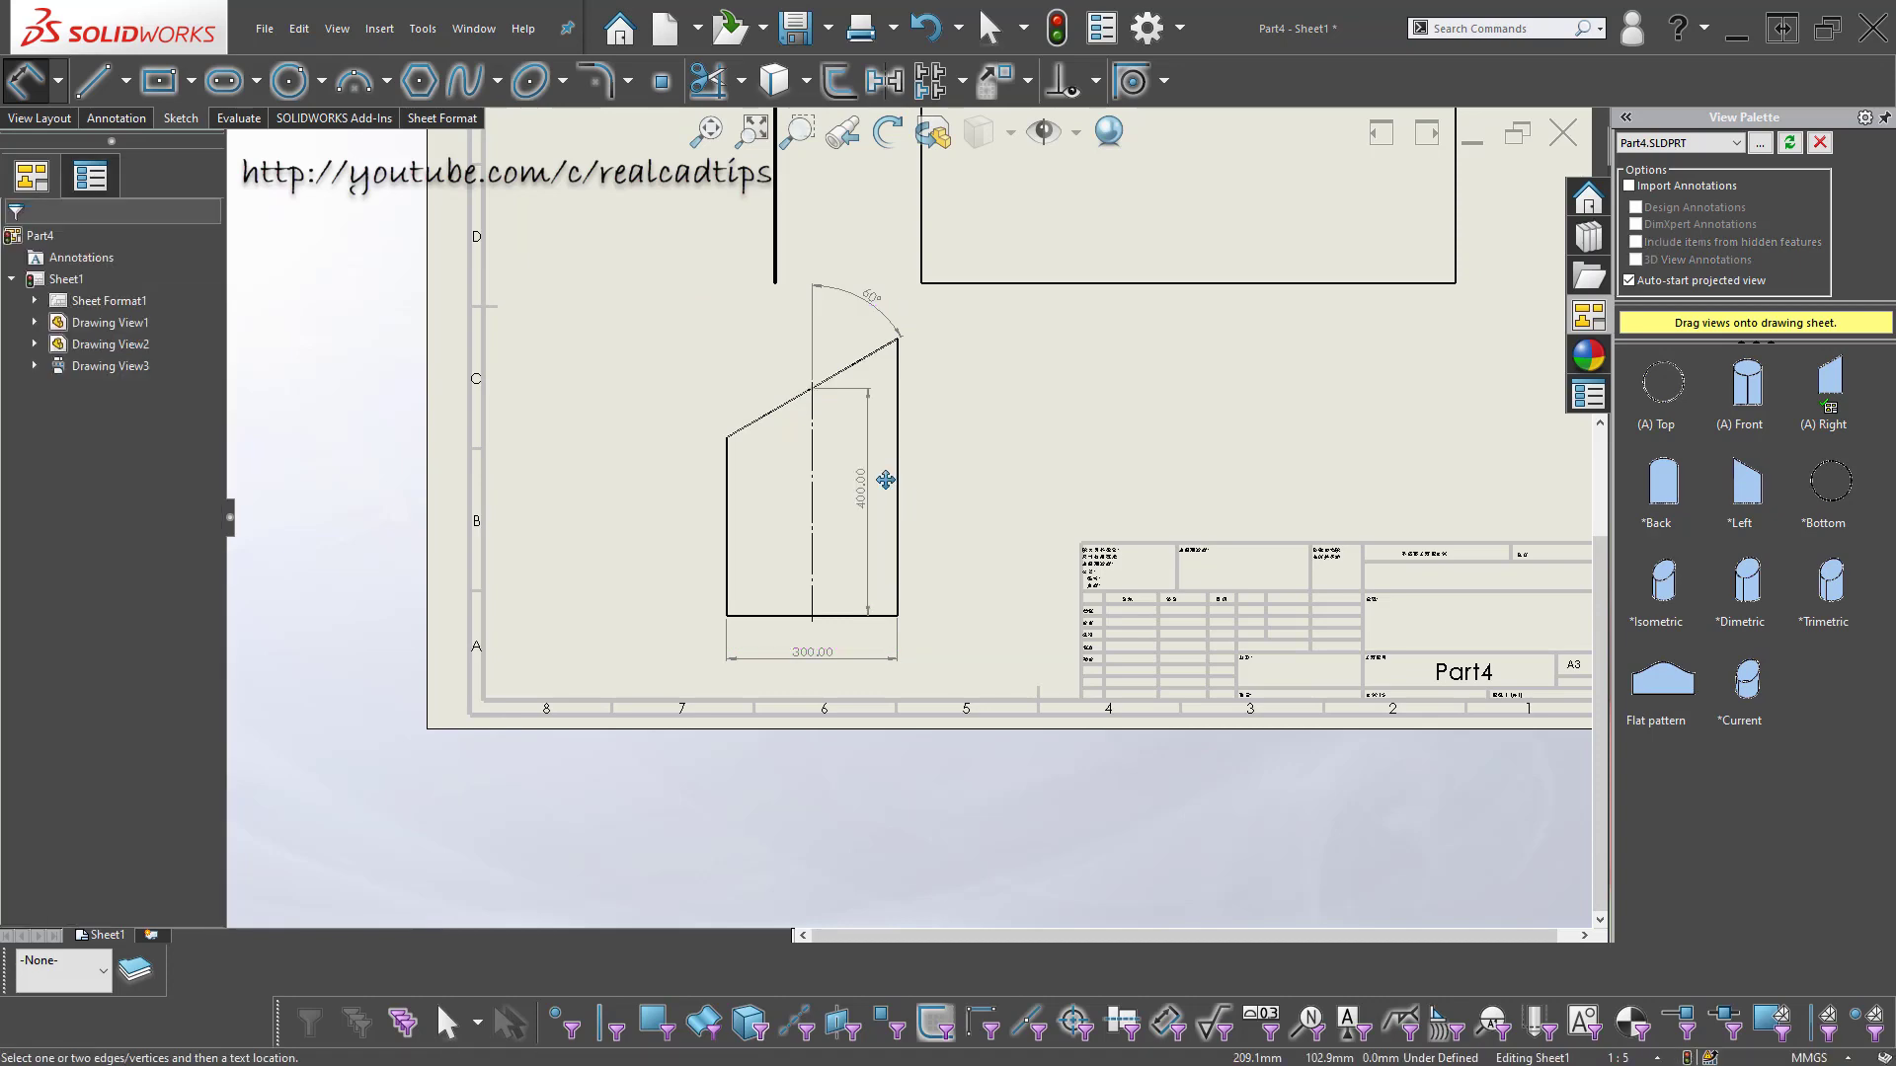
scroll(884, 480, "up", 3)
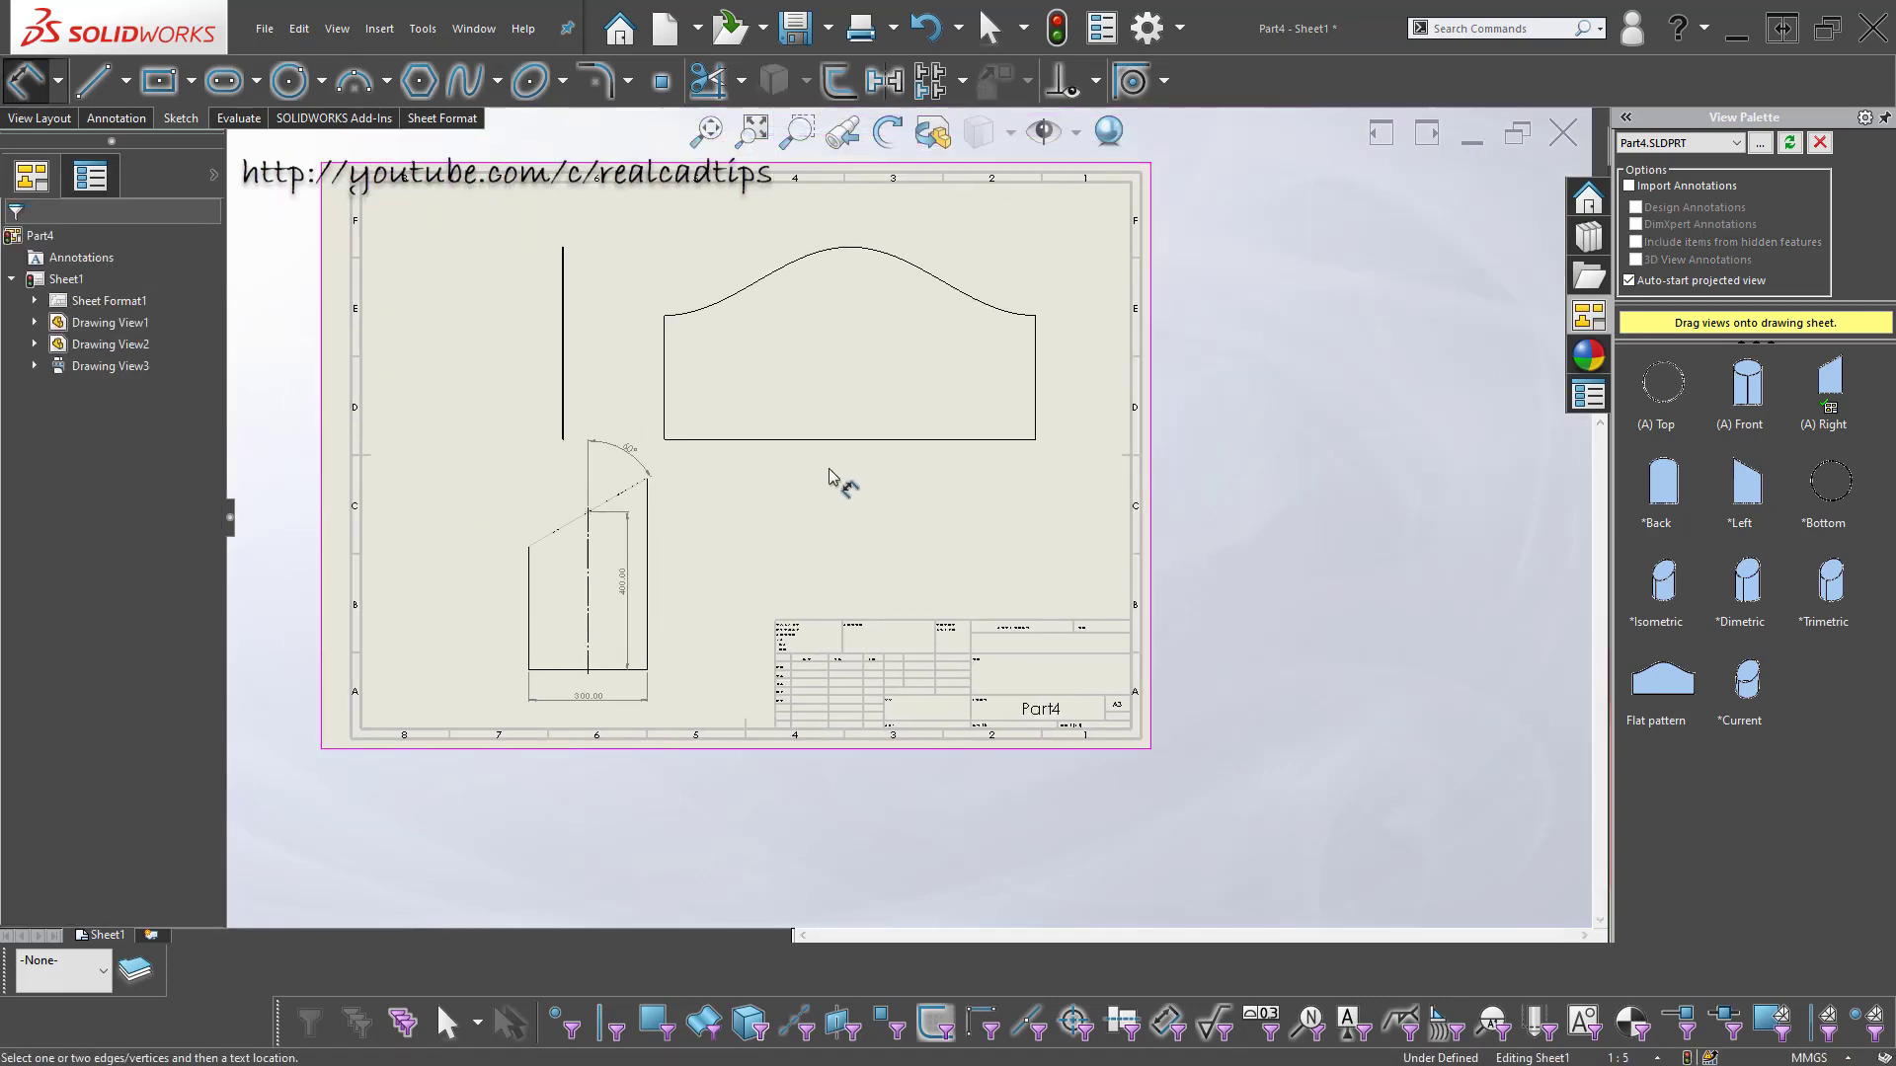
- Dimension the flat pattern 938.84 long and 313.40 high
left_click(882, 441)
left_click(873, 474)
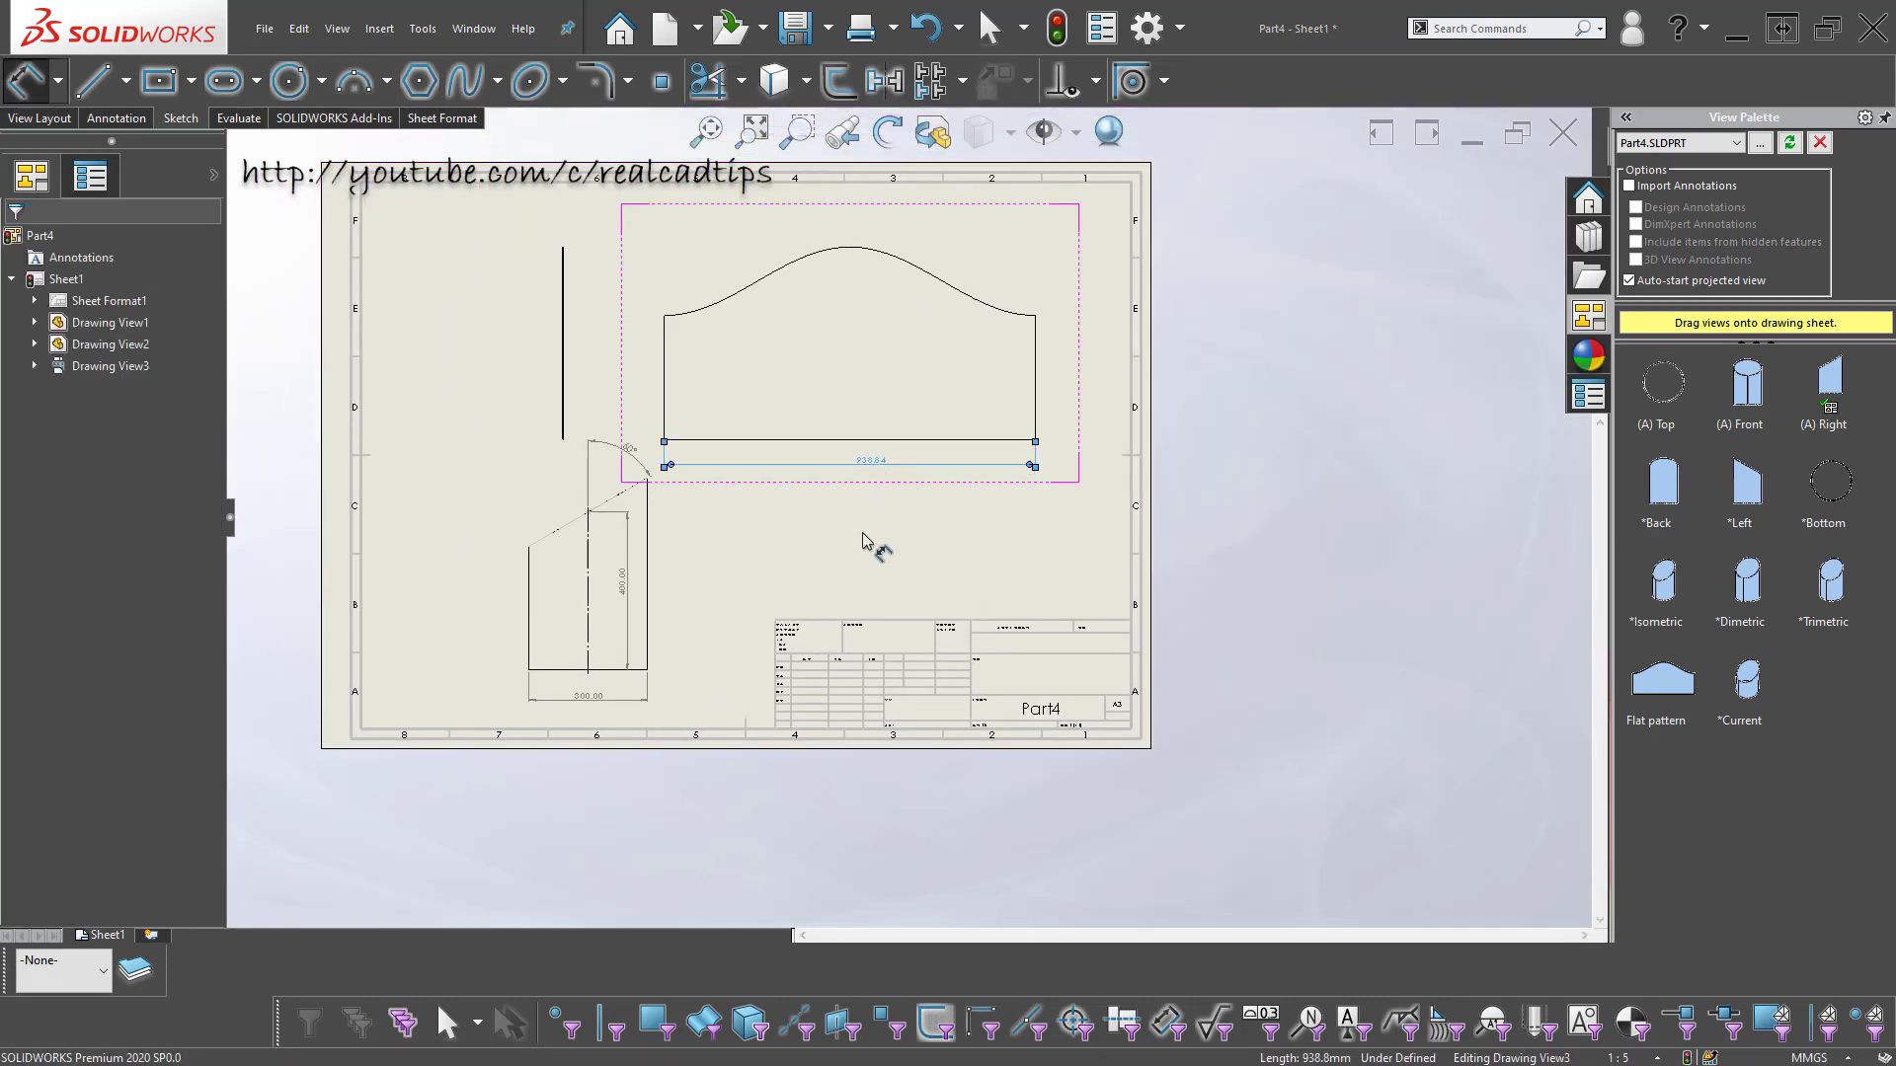
left_click(1036, 373)
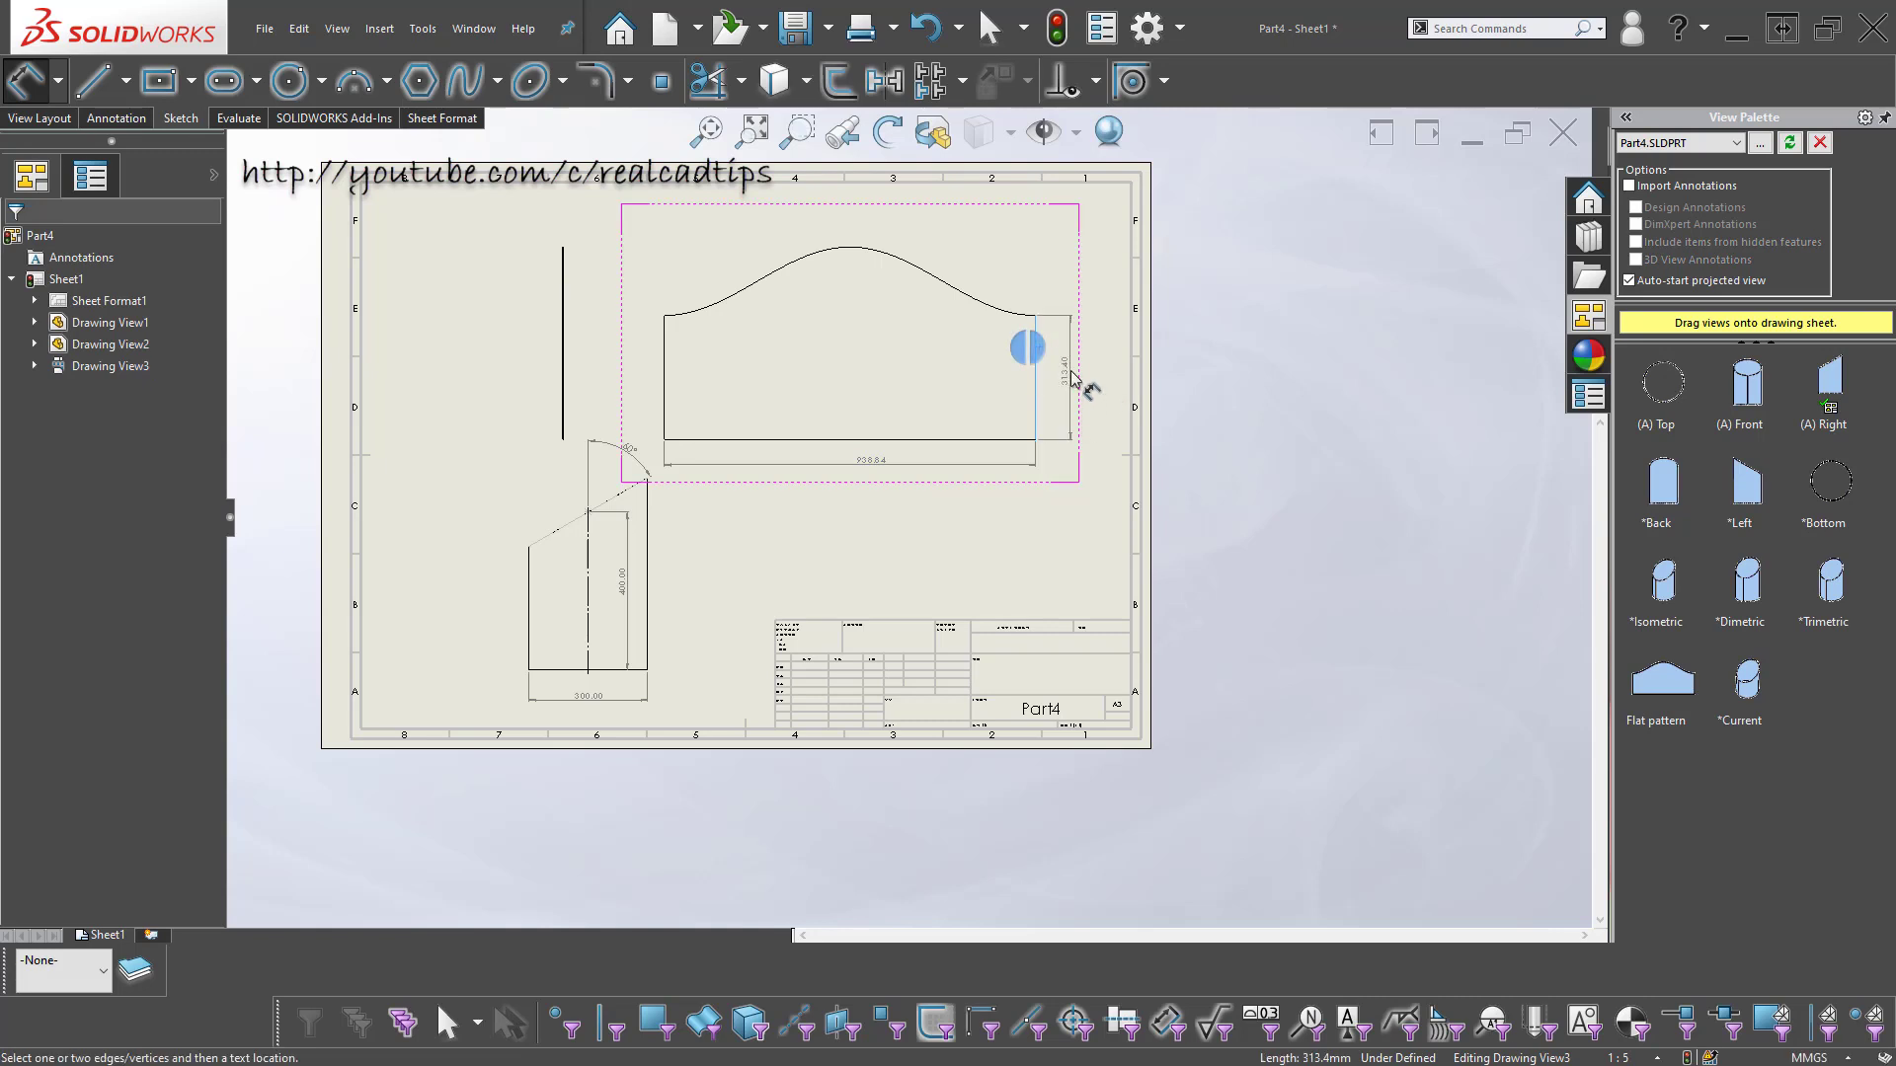
left_click(1072, 380)
scroll(840, 415, "down", 2)
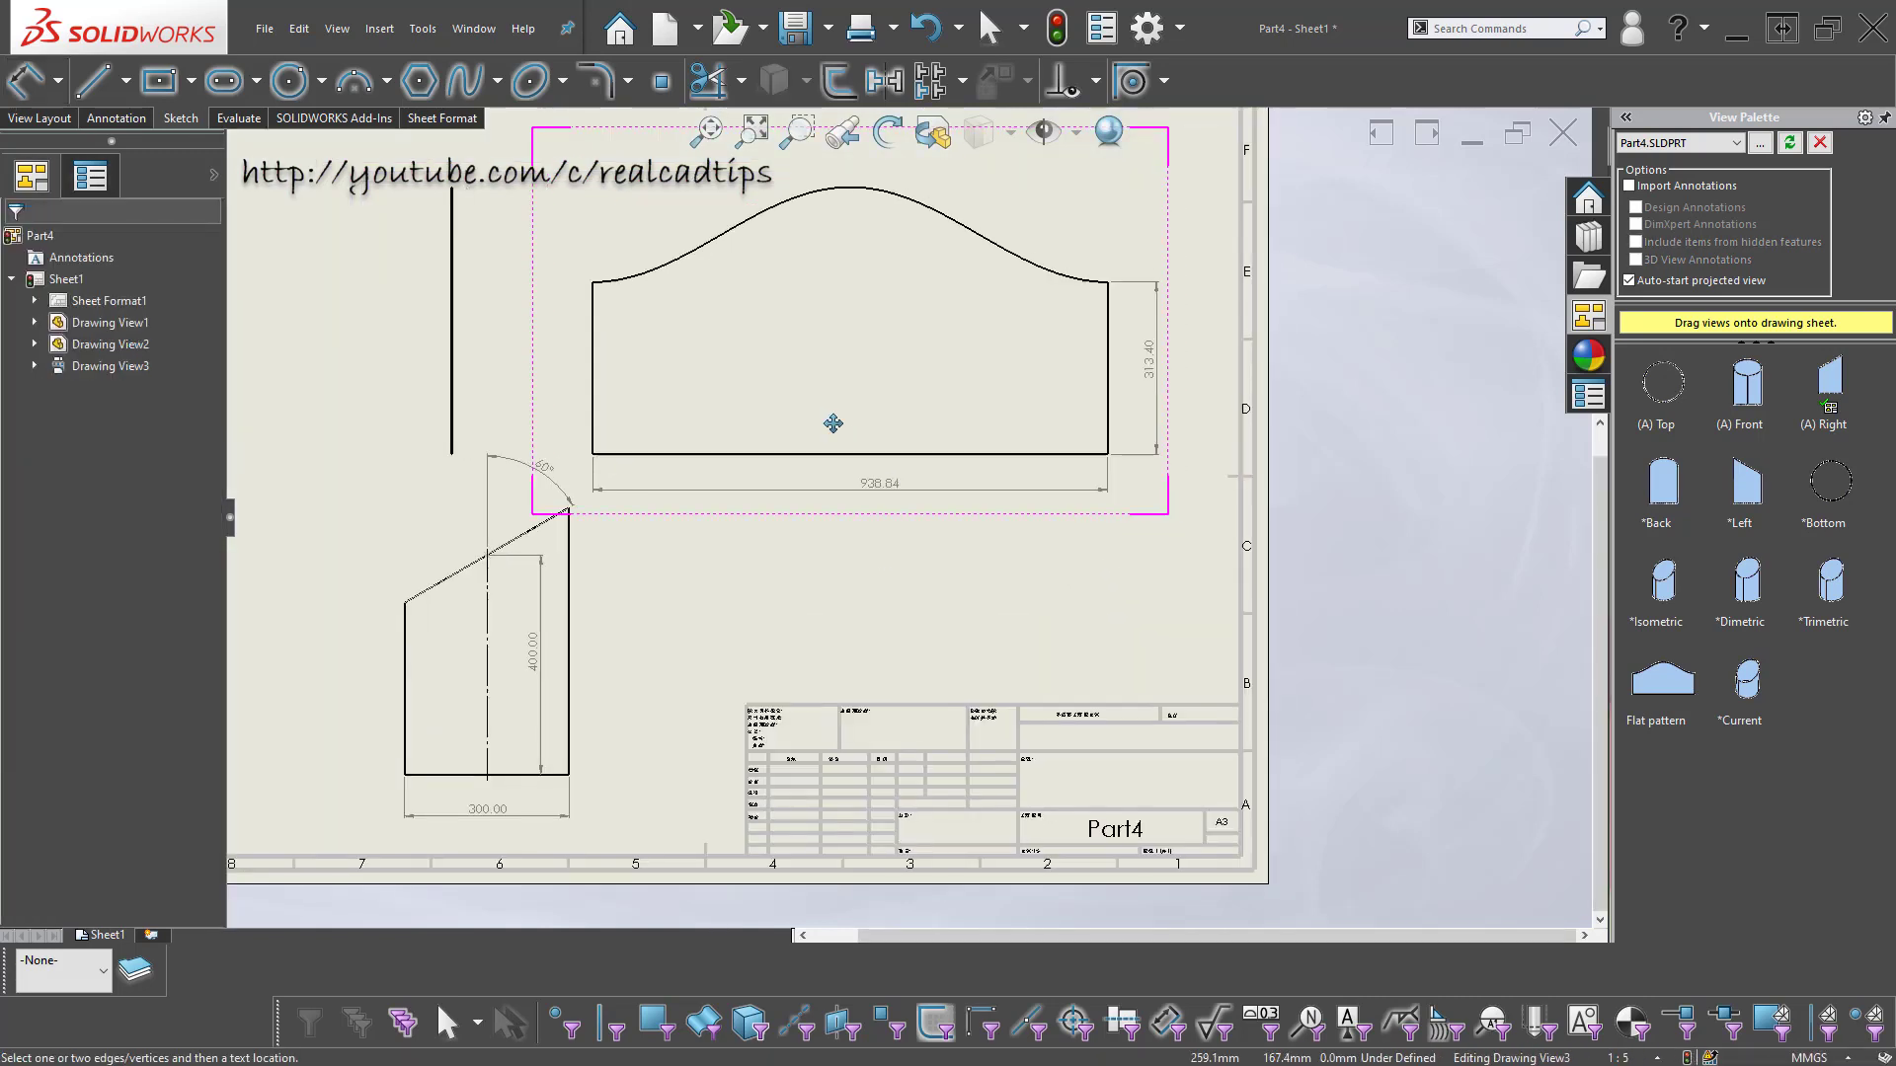
scroll(859, 507, "up", 2)
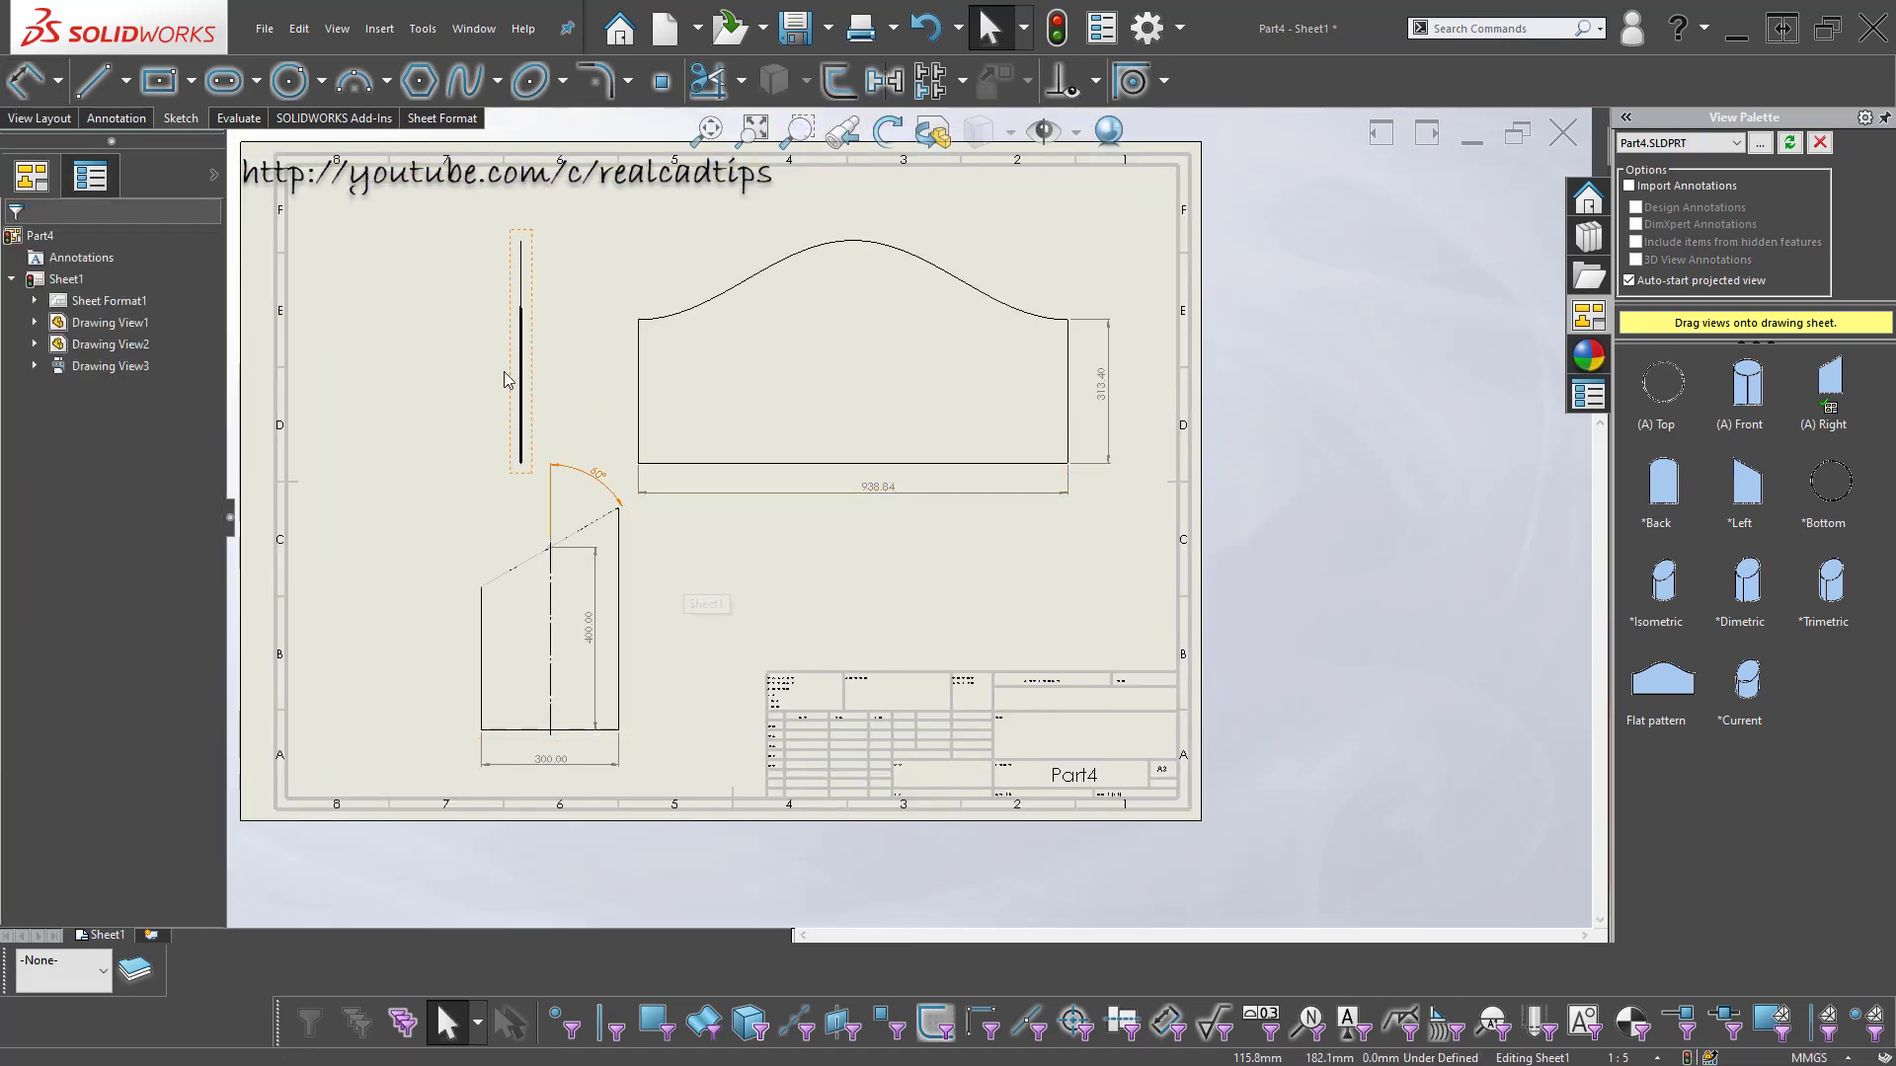
scroll(505, 380, "down", 2)
key("d")
scroll(711, 365, "down", 2)
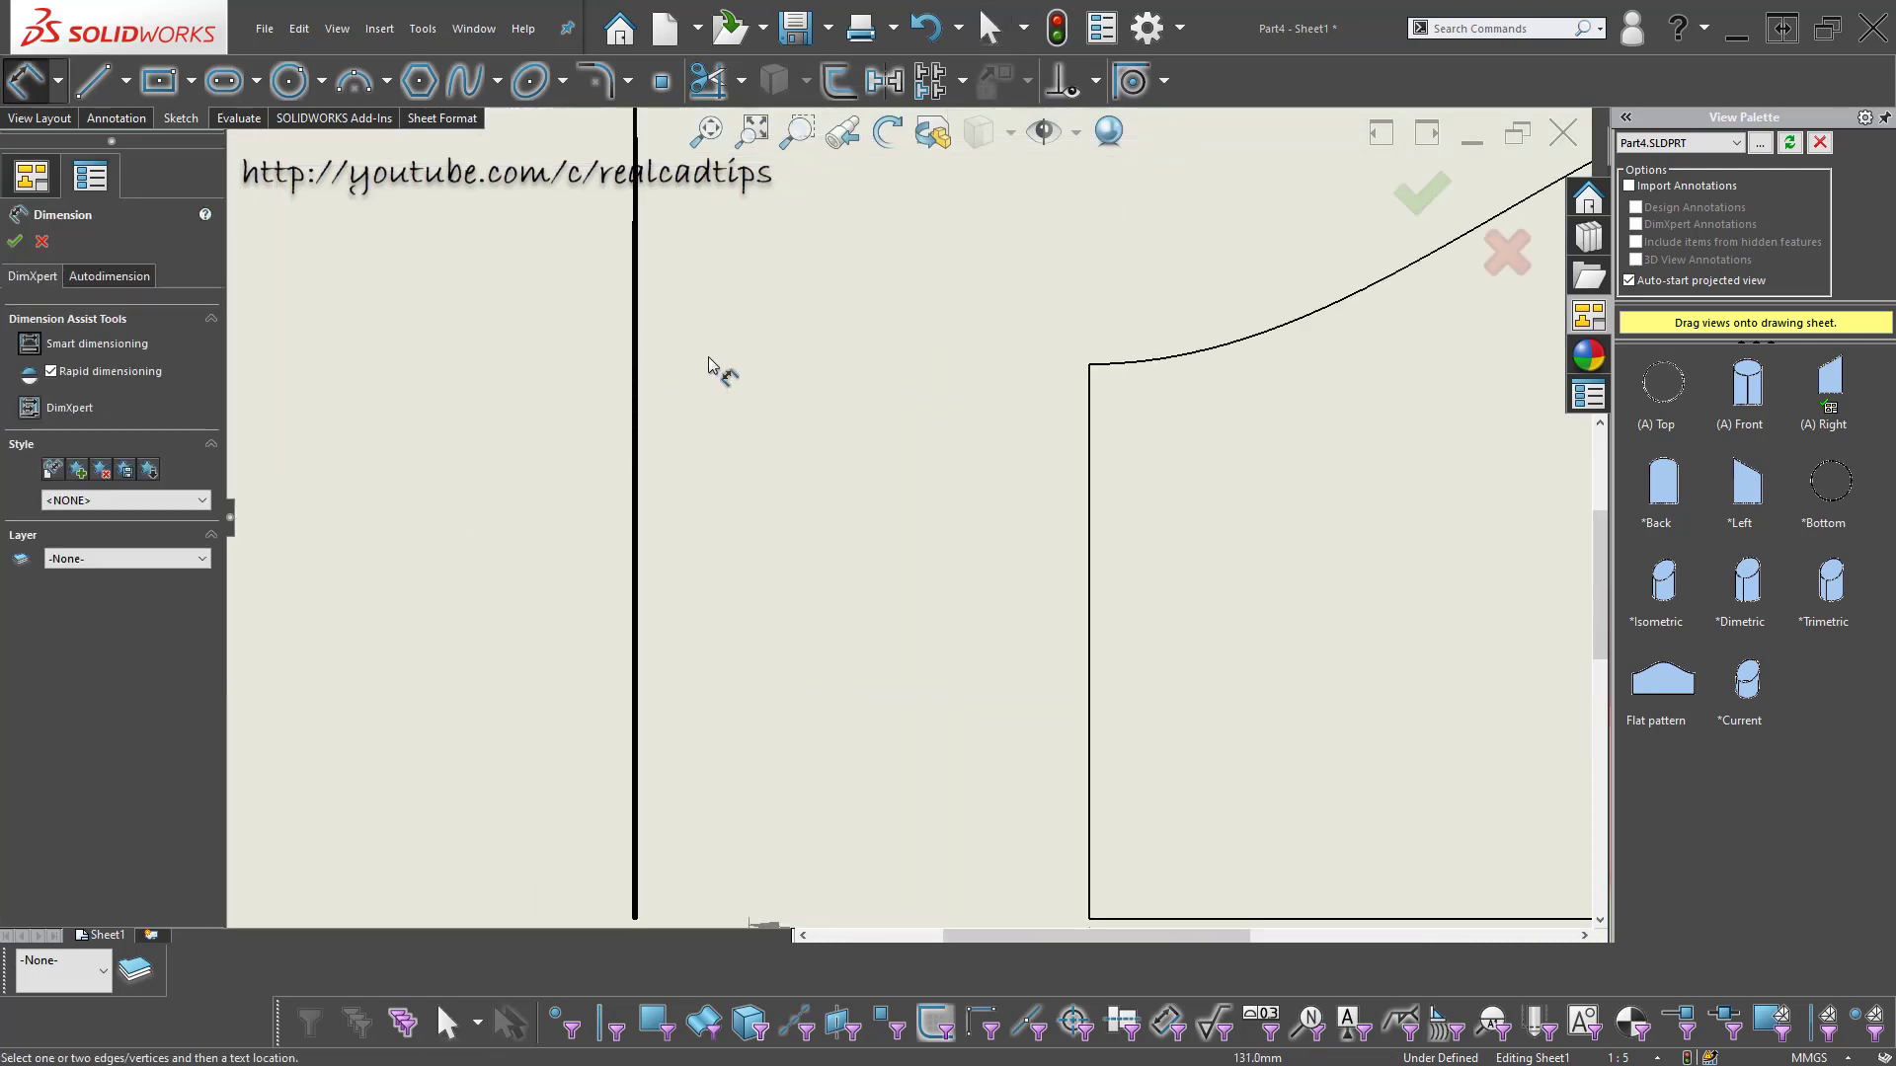
scroll(691, 367, "up", 1)
scroll(565, 412, "up", 1)
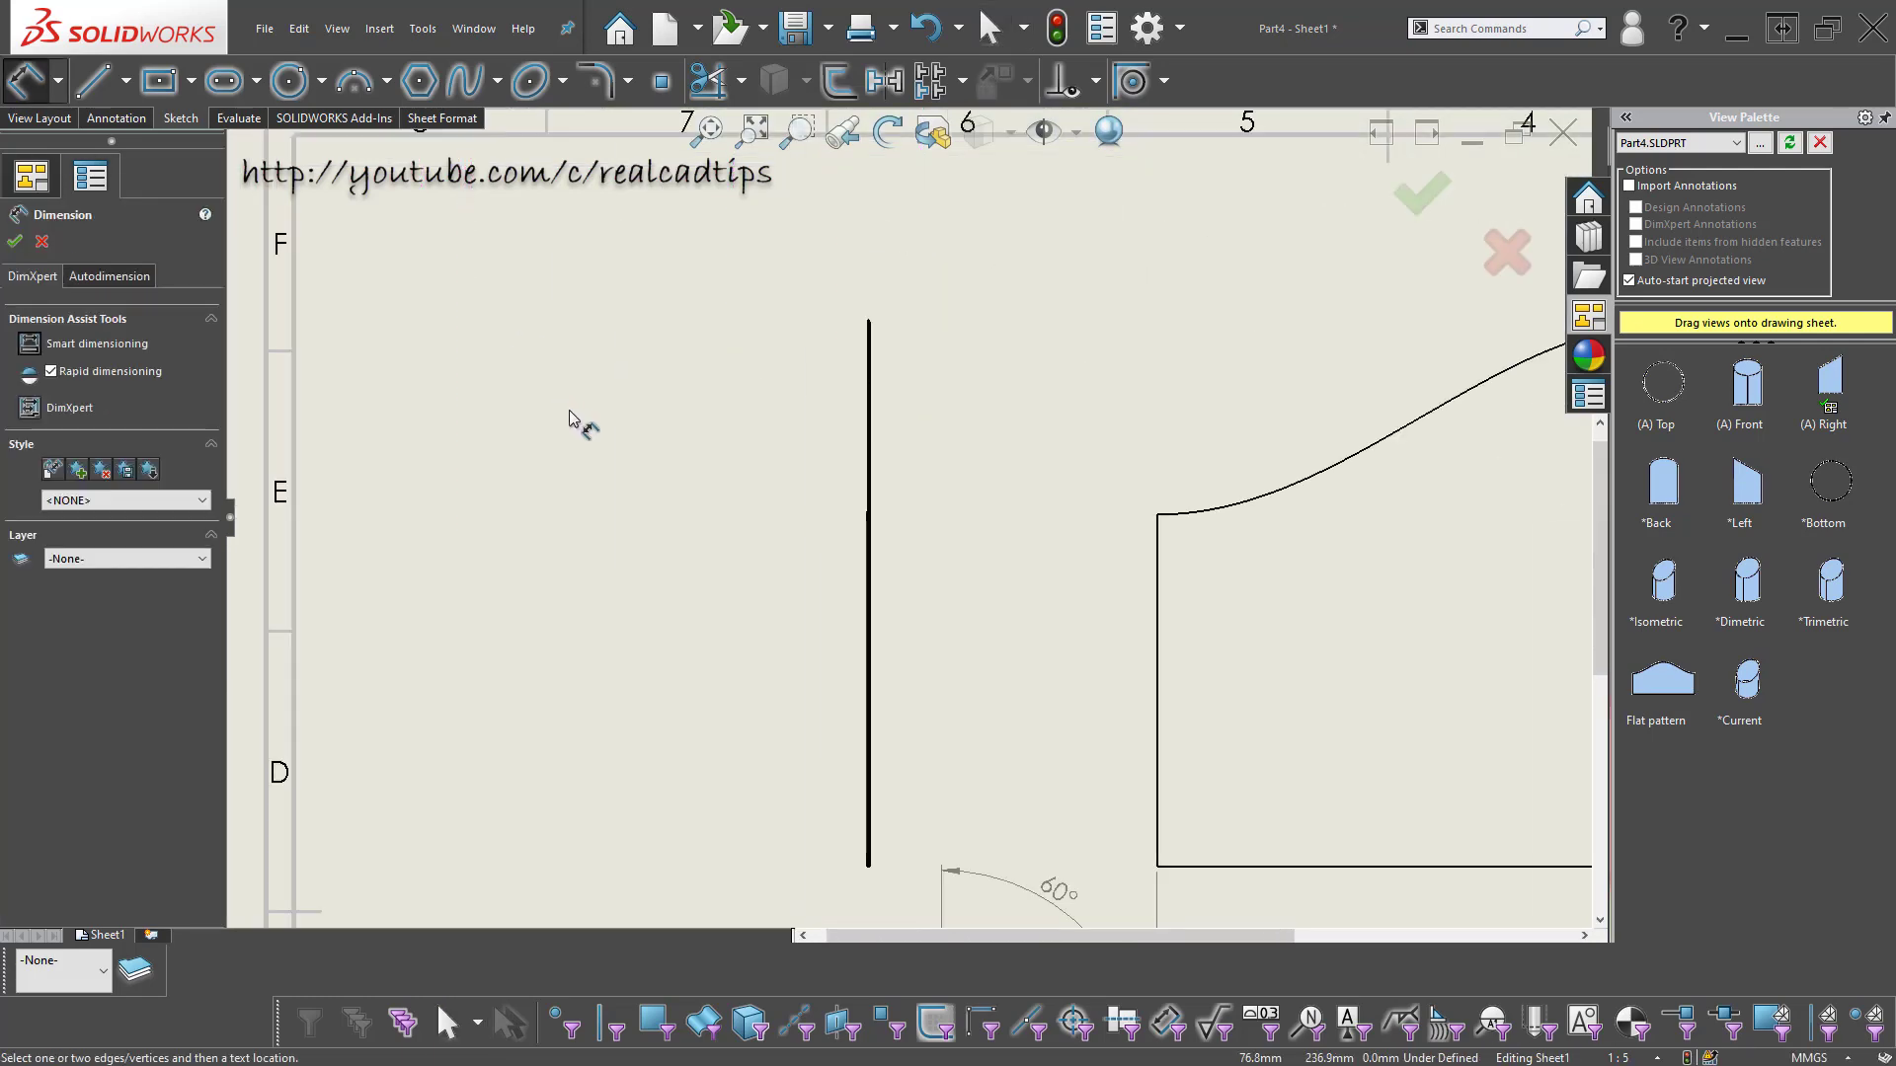
scroll(571, 419, "up", 2)
scroll(542, 372, "up", 2)
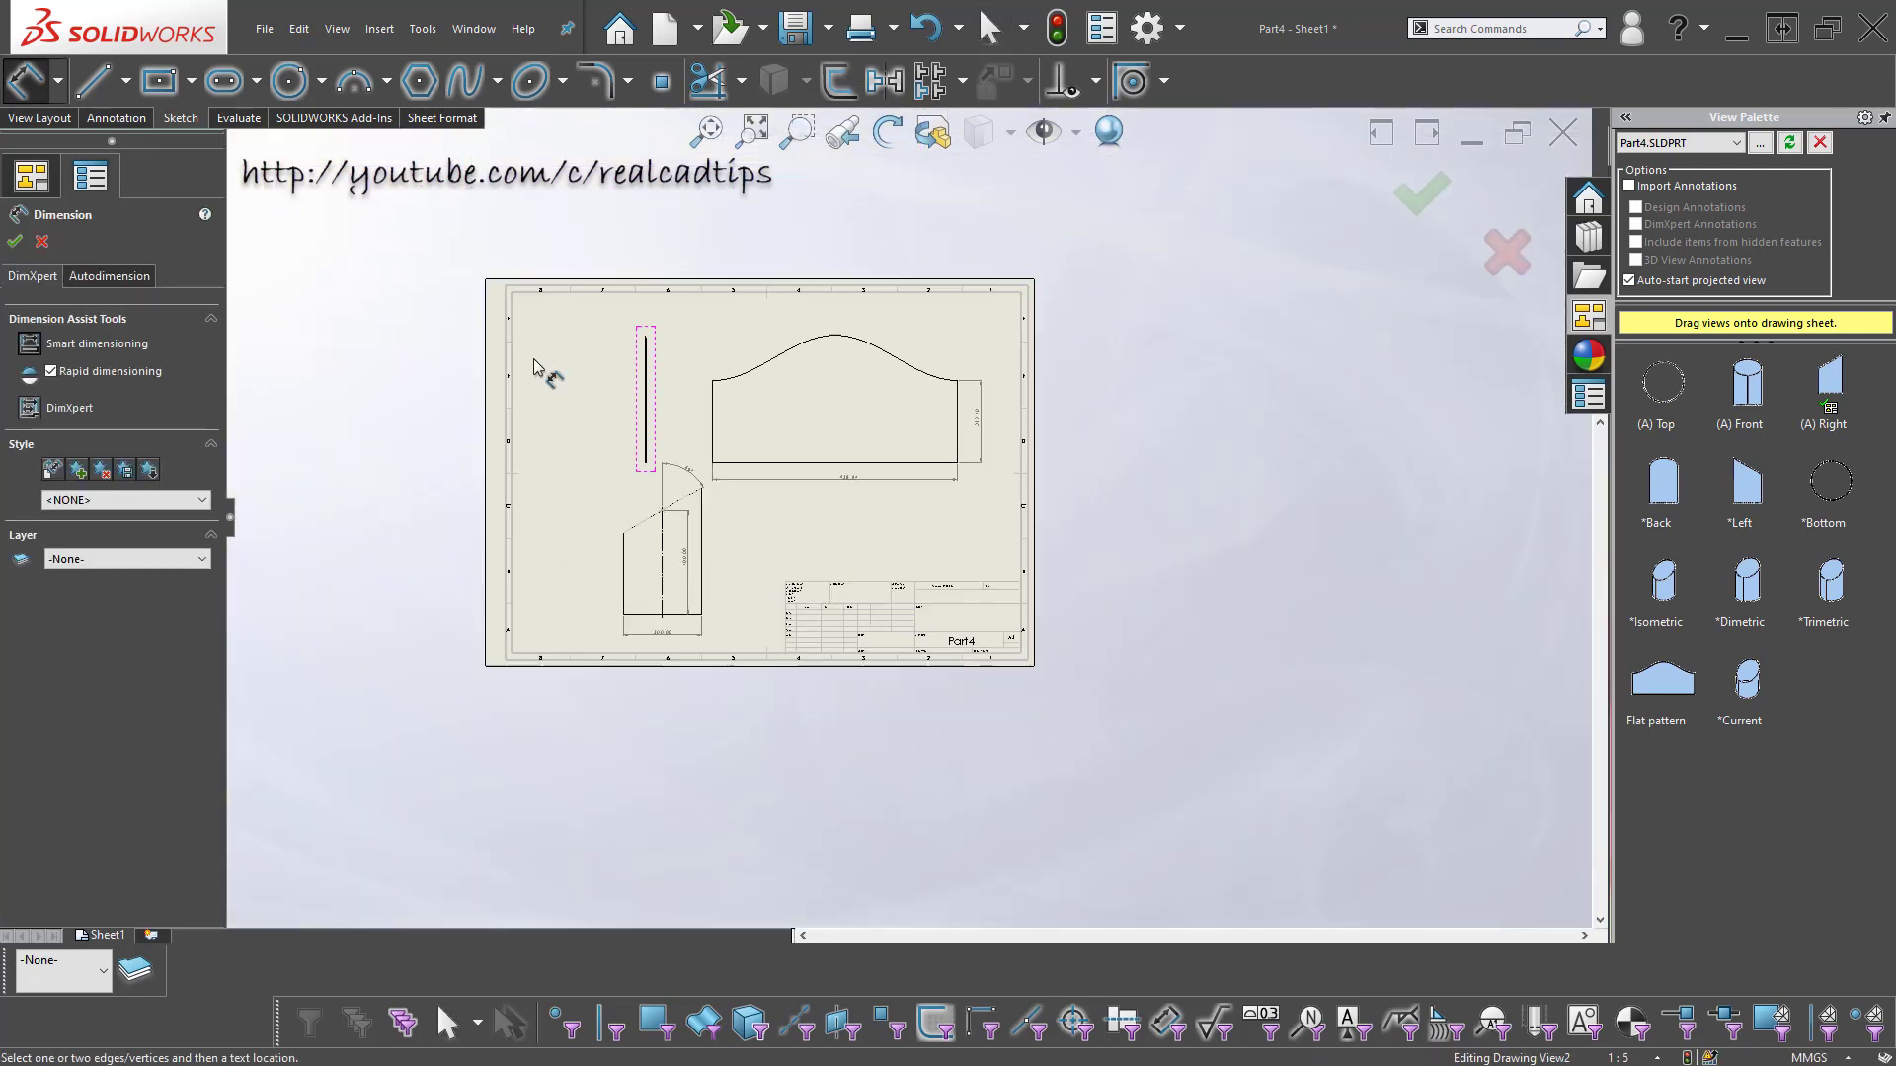
key("Escape")
- Delete the thin edge-on view, Drawing View2
left_click(655, 362)
key("Delete")
key("Return")
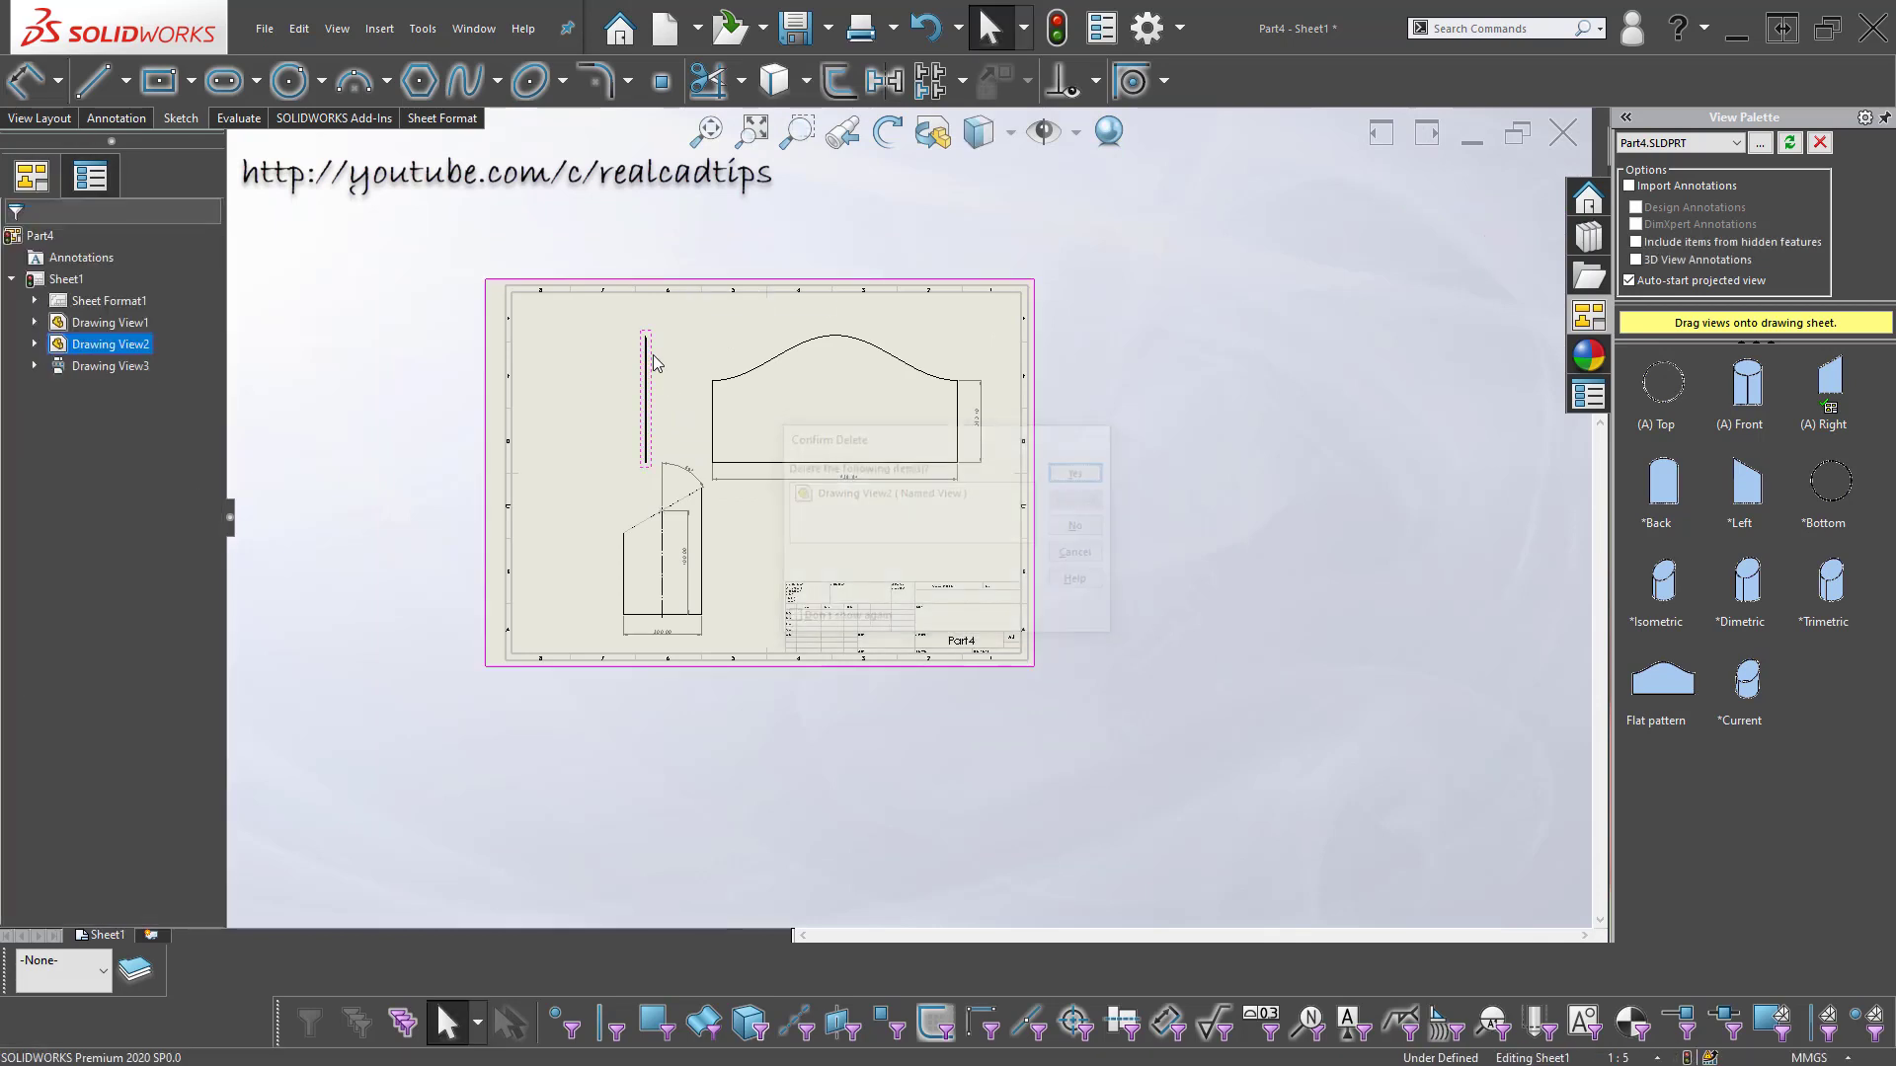
scroll(756, 541, "down", 2)
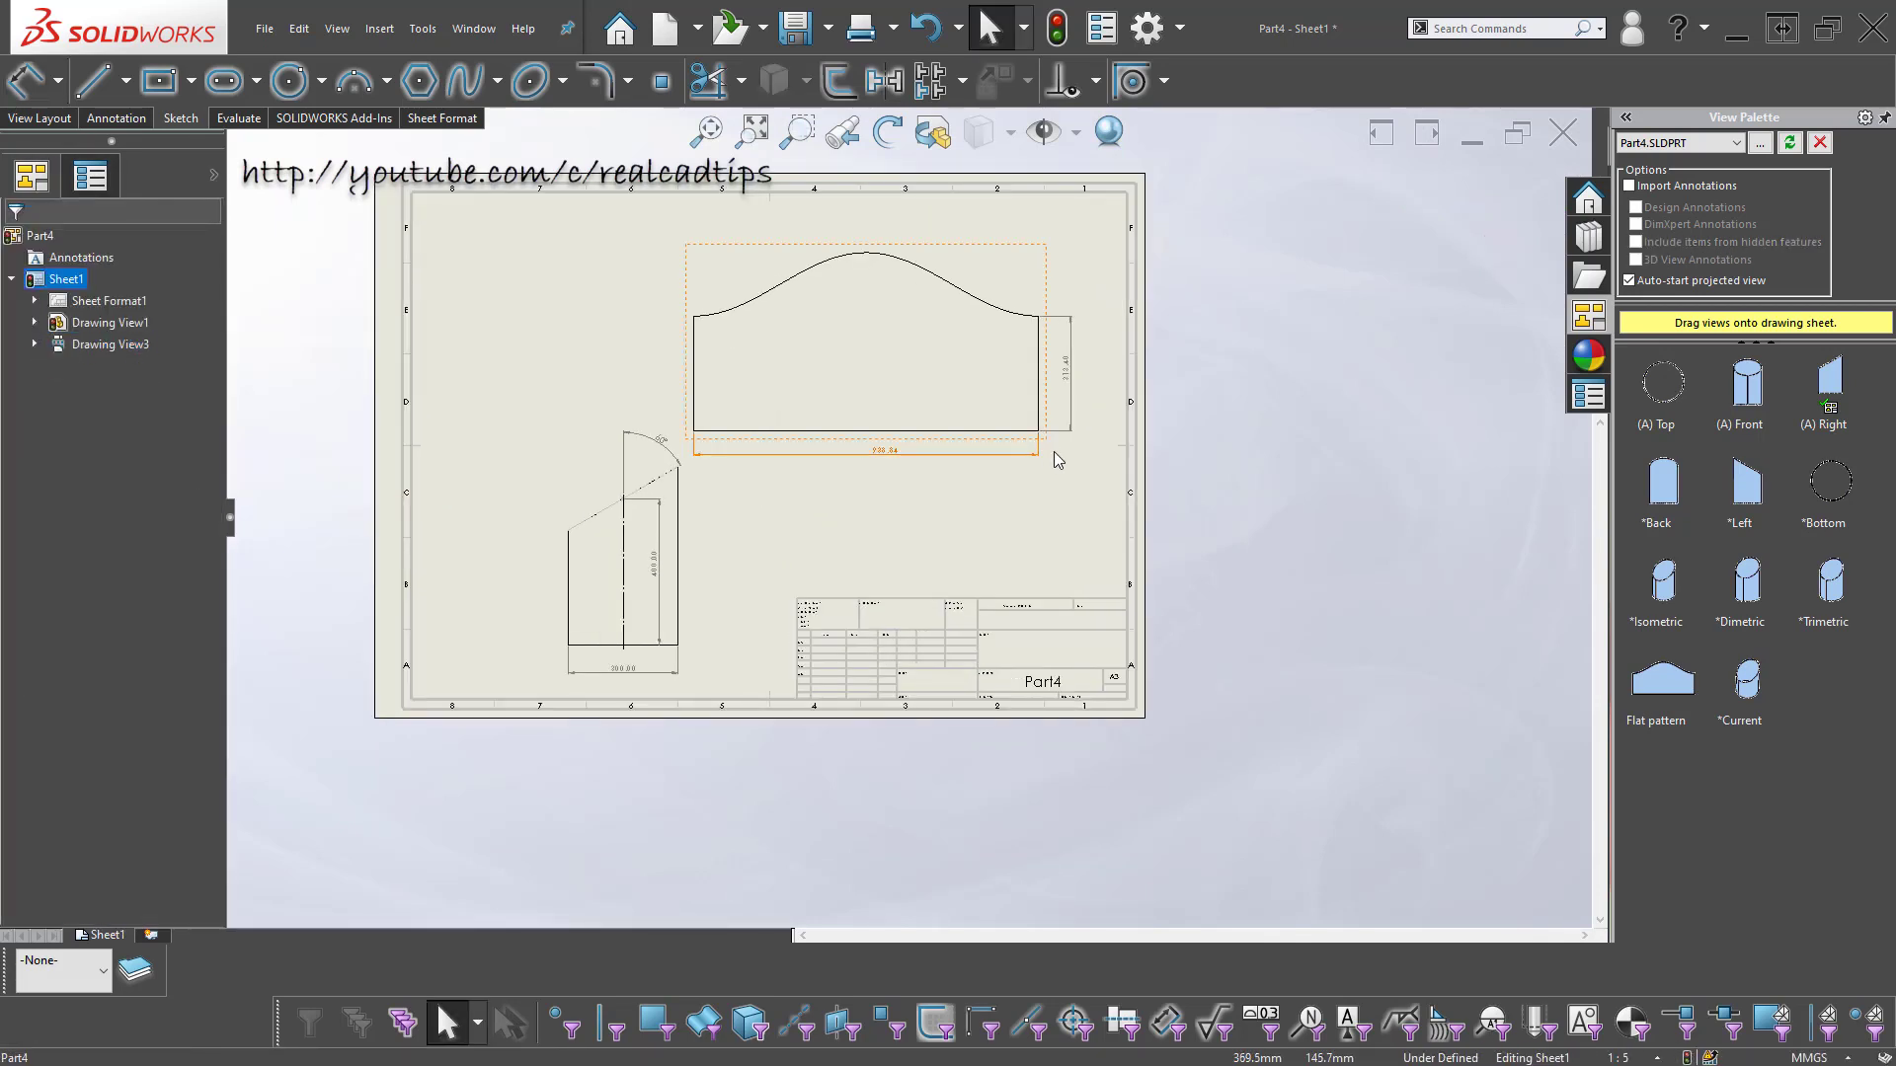
- Nudge the flat pattern right, move the front view to the upper left, and fit the sheet
left_click_drag(1050, 283, 1082, 288)
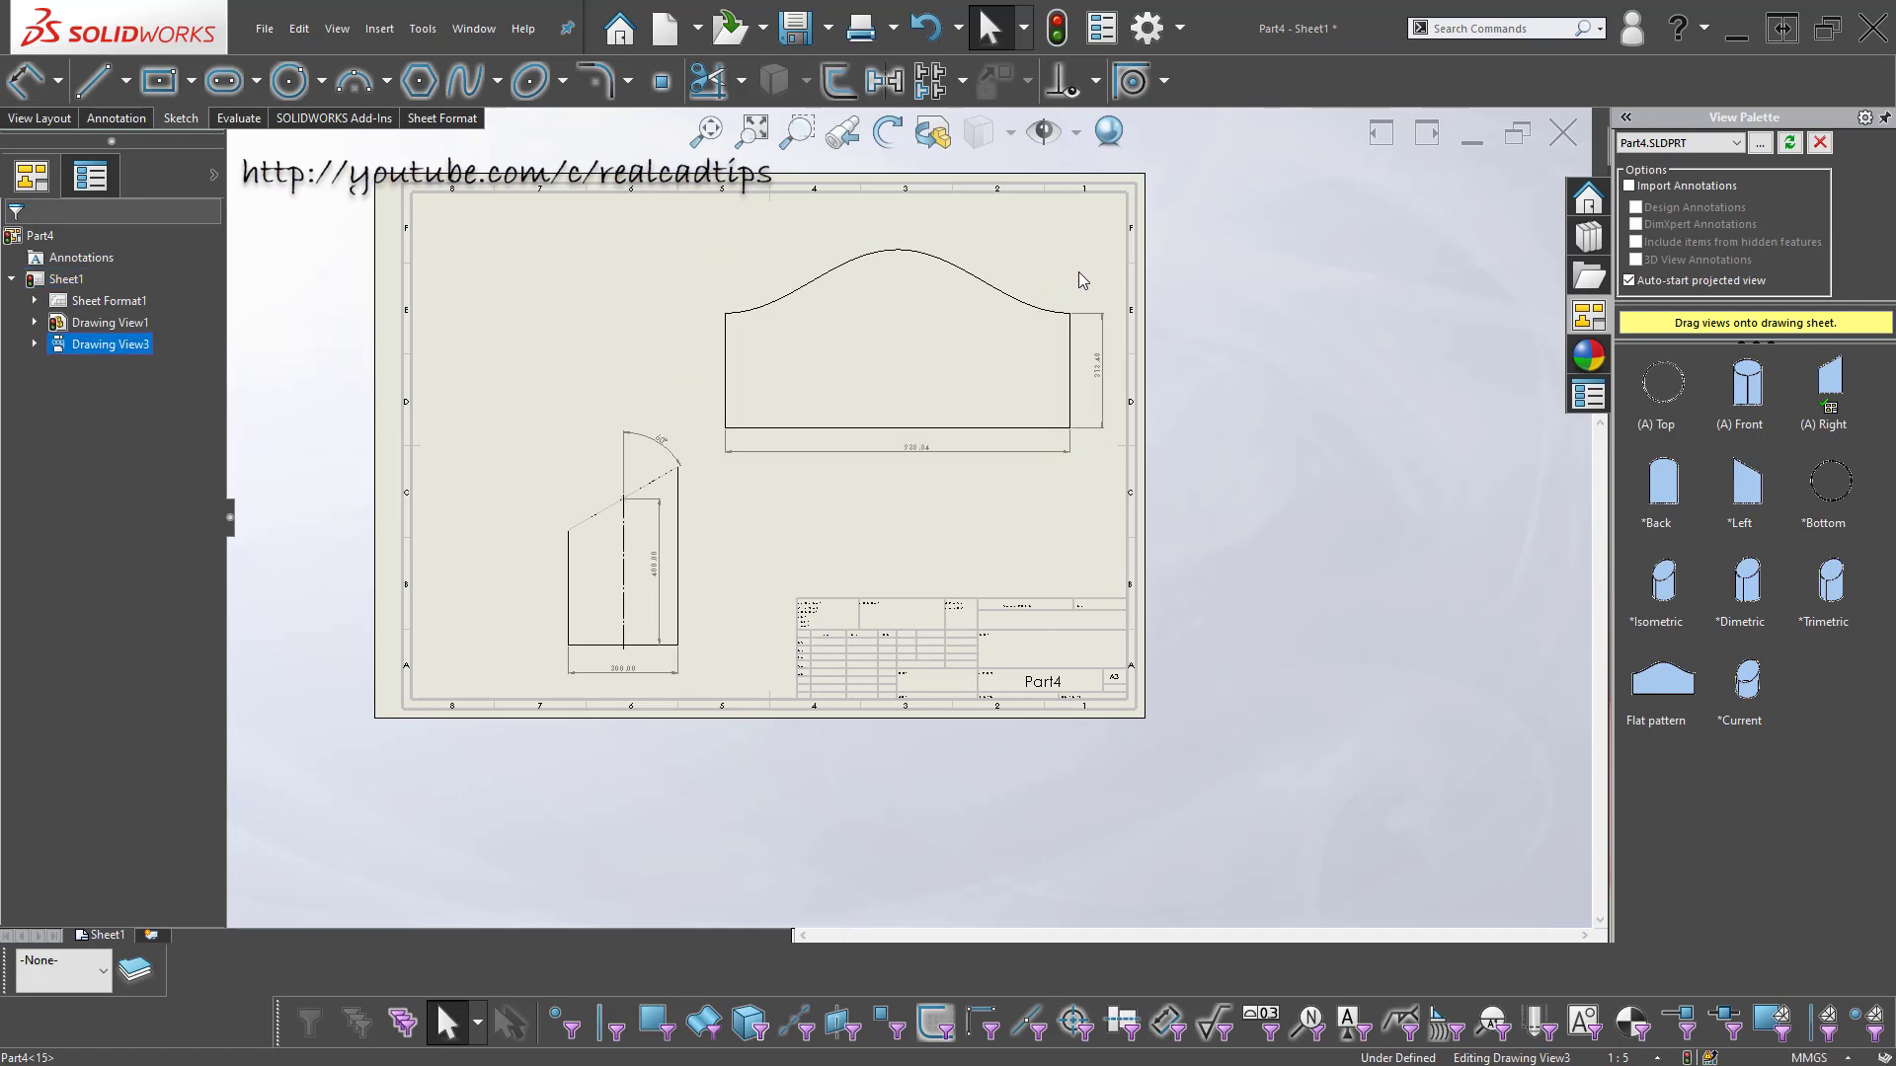
left_click(757, 629)
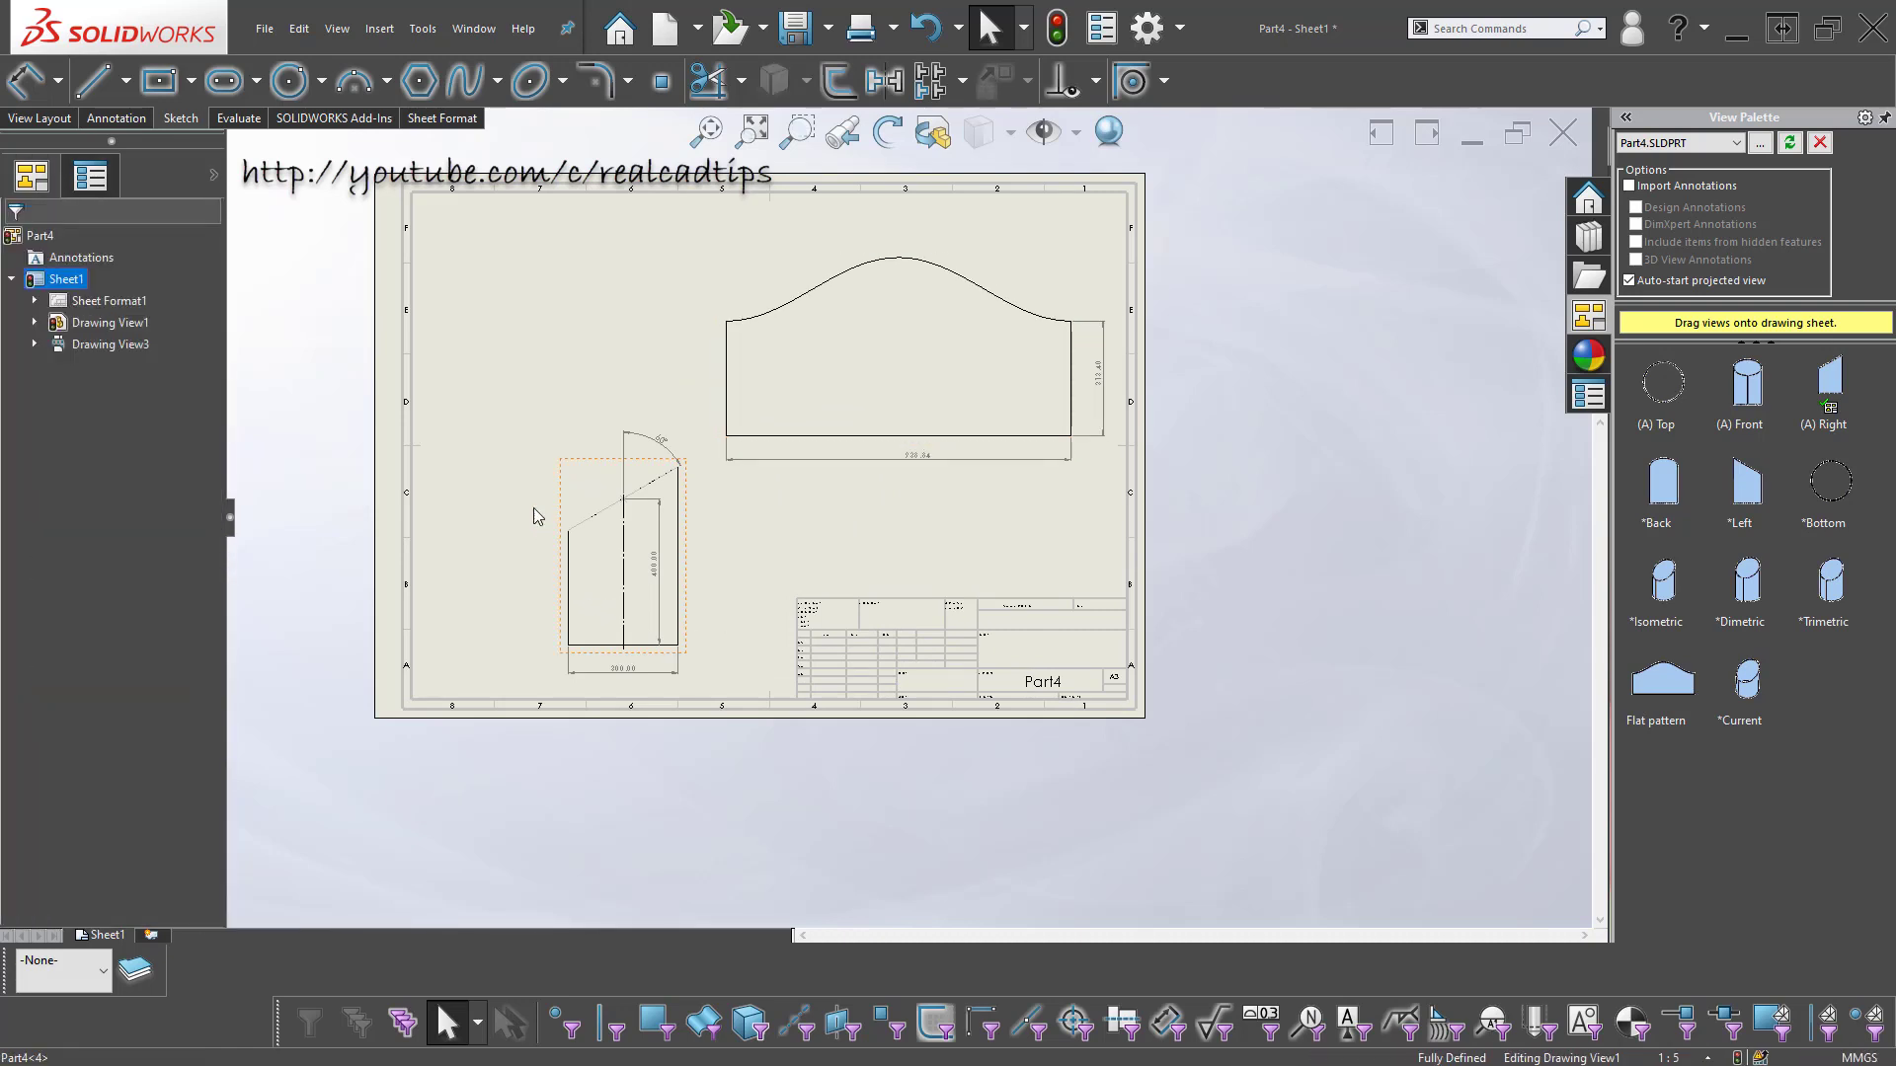
left_click_drag(558, 588, 485, 459)
left_click(668, 576)
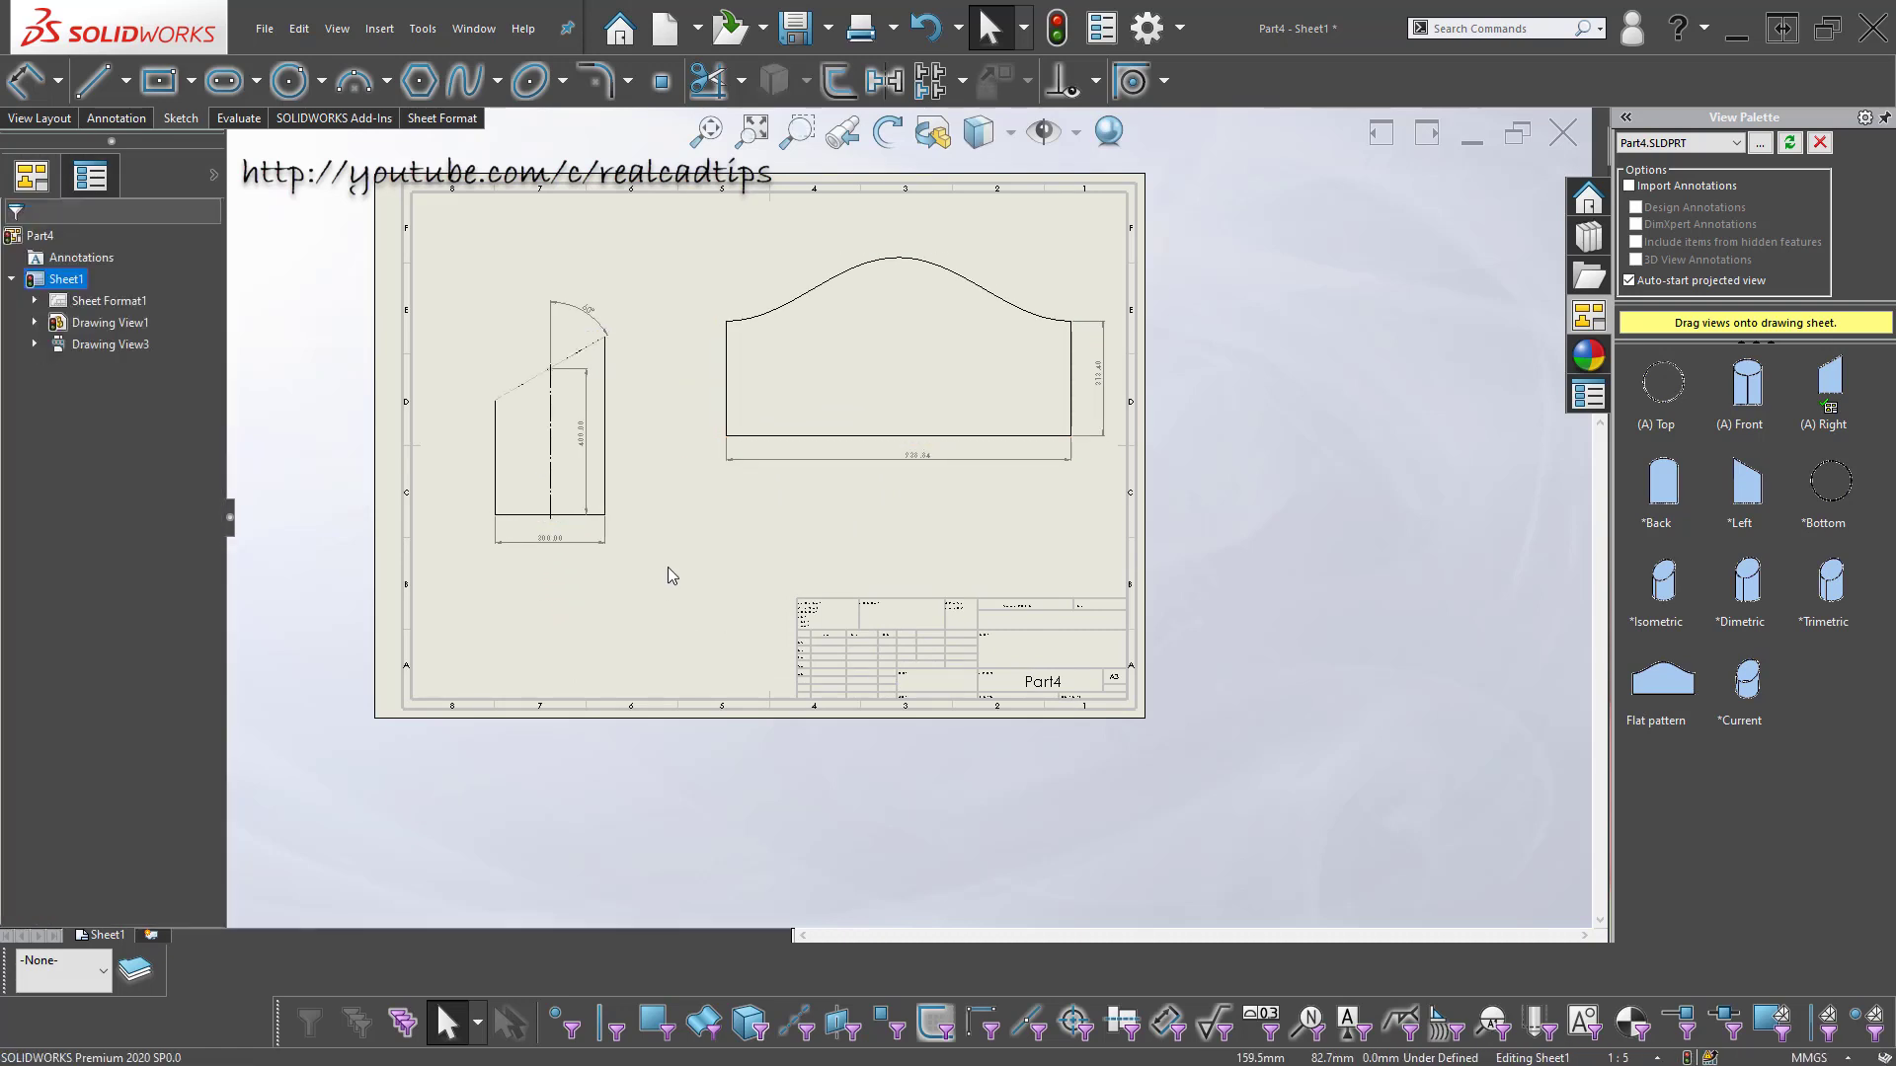
left_click_drag(614, 375, 611, 320)
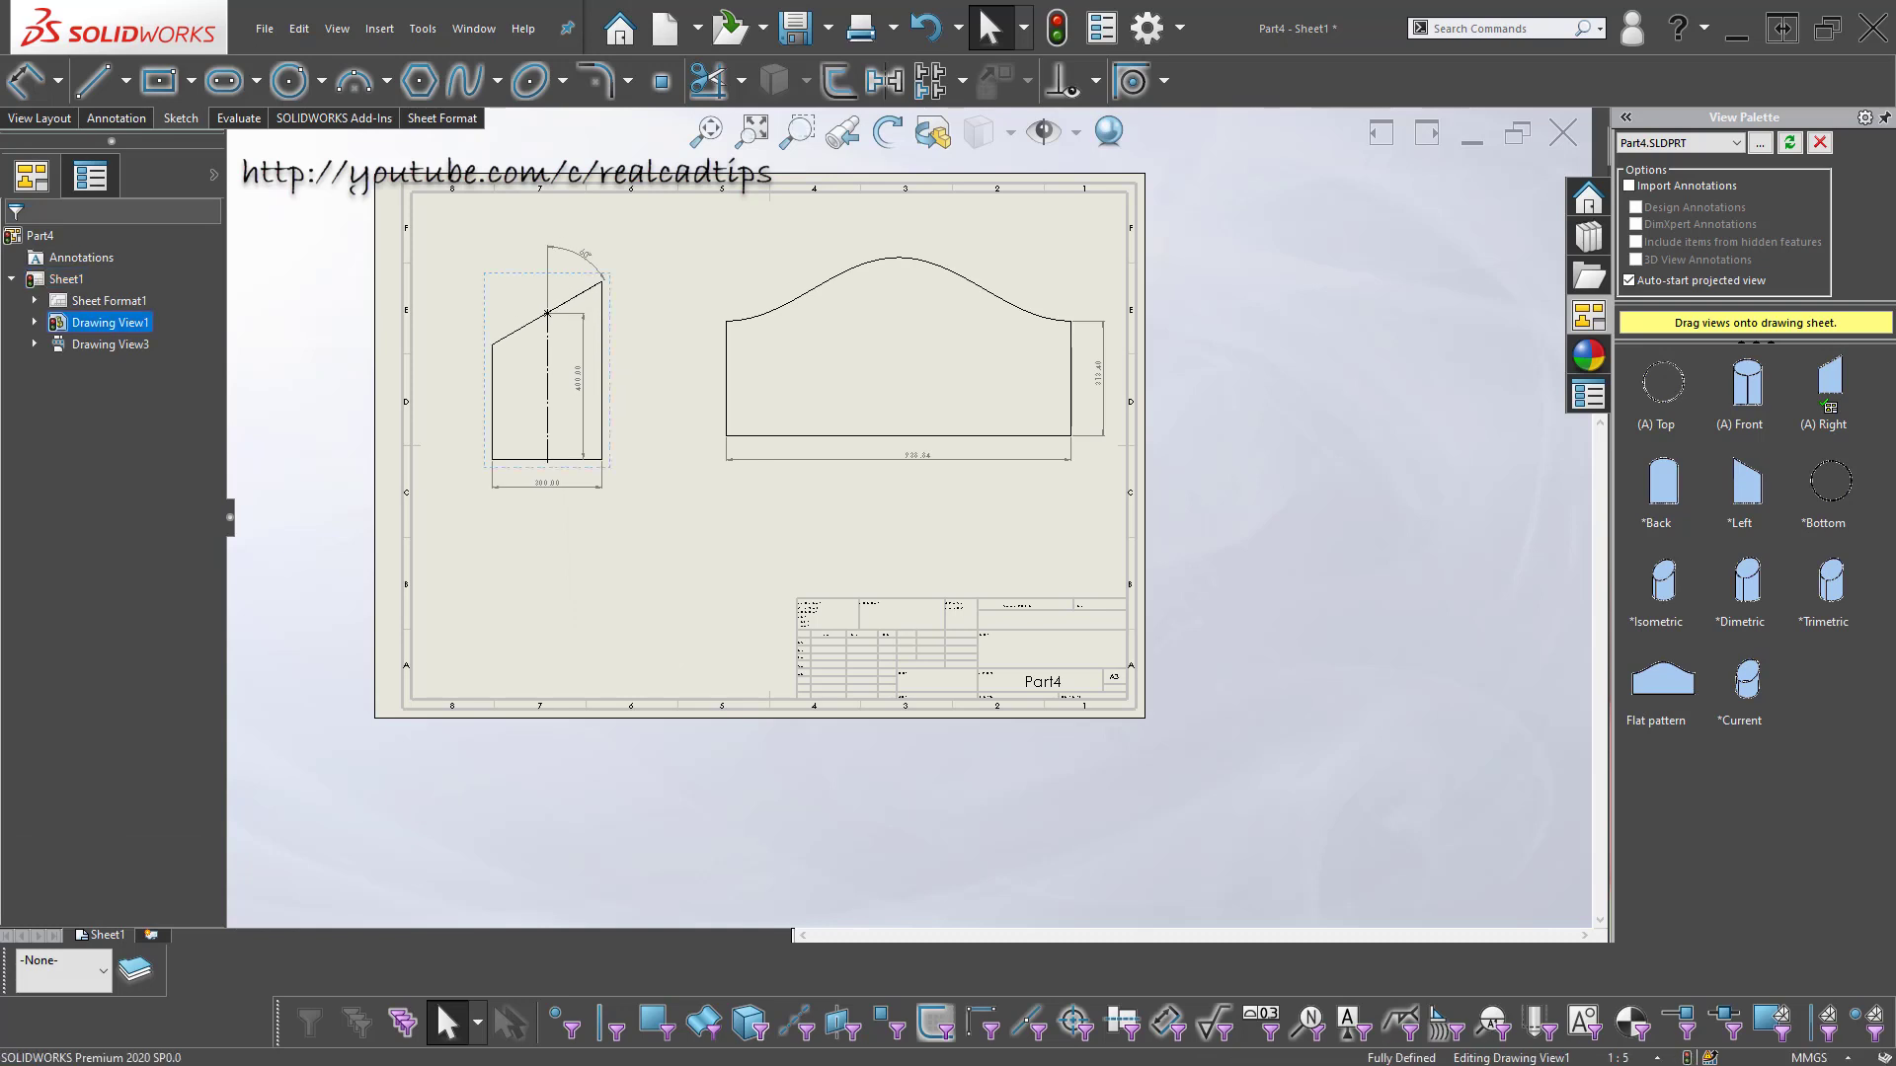
left_click(795, 516)
key("f")
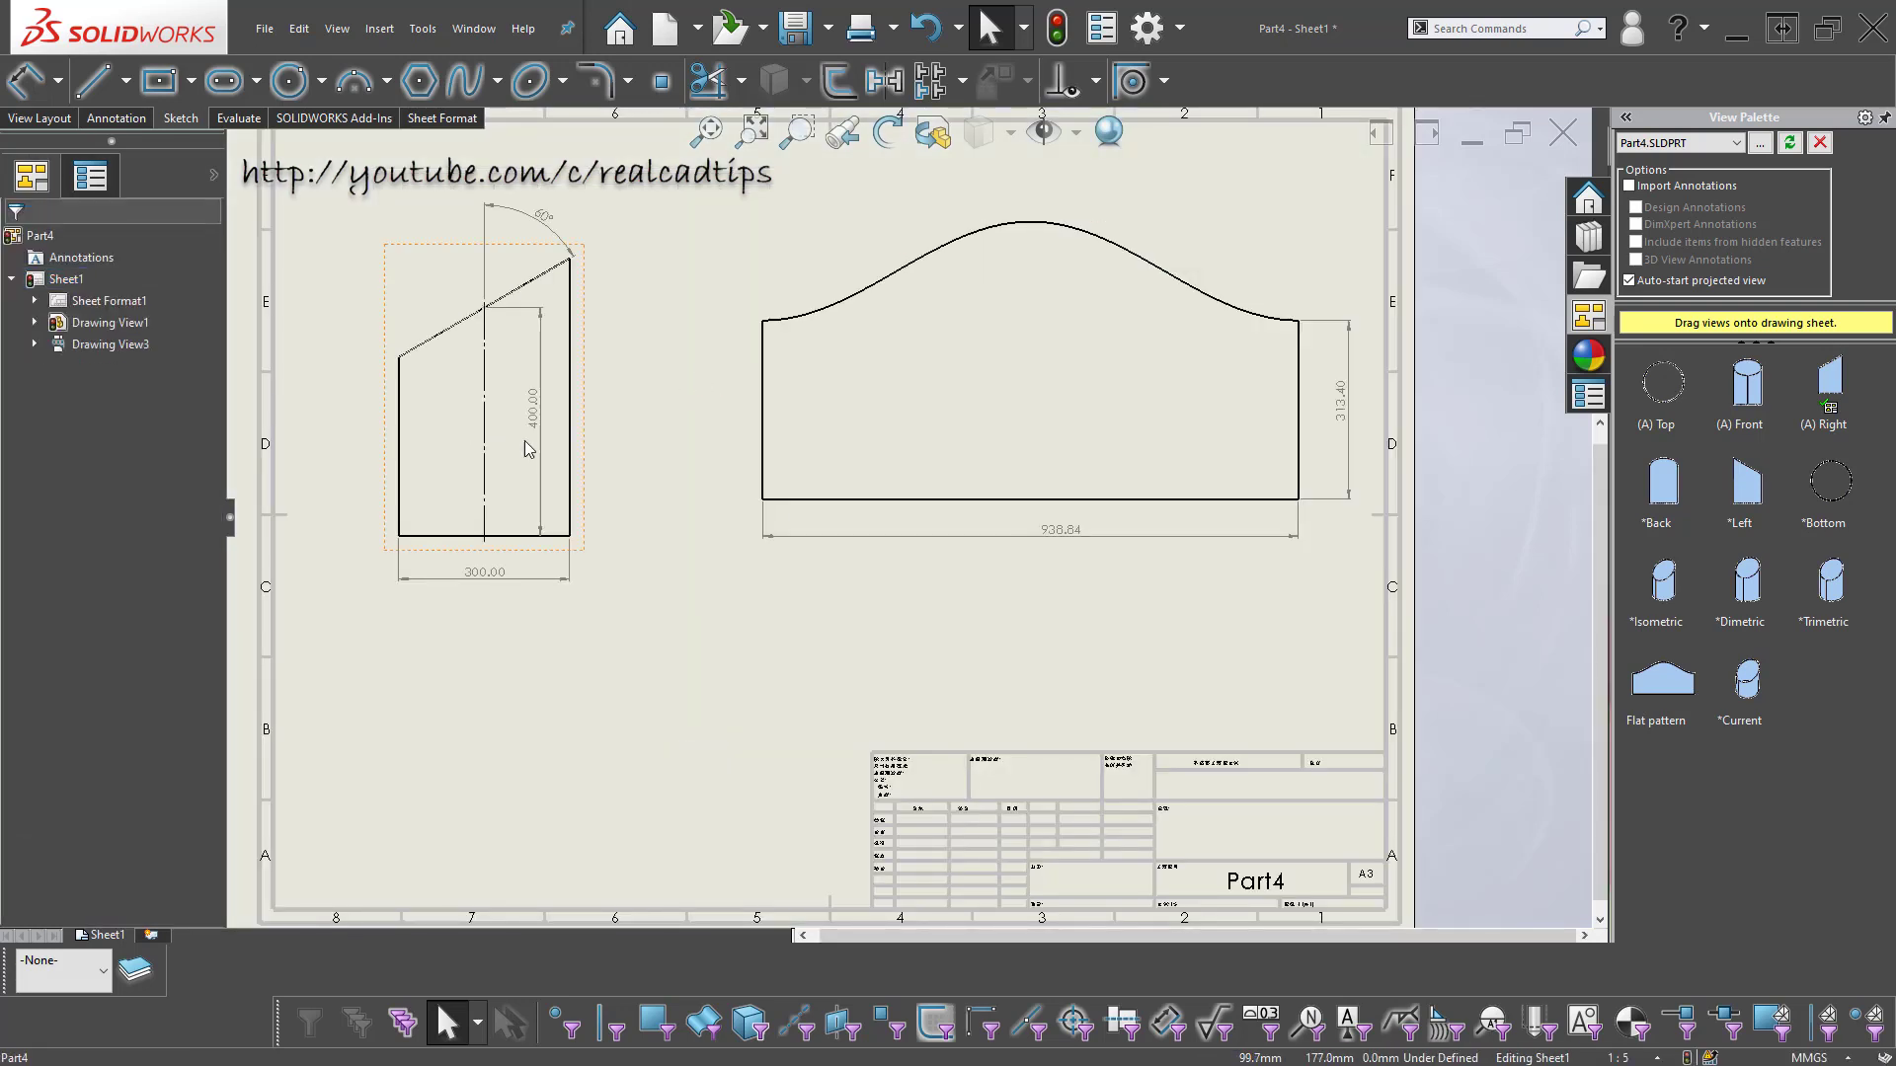
scroll(620, 448, "down", 2)
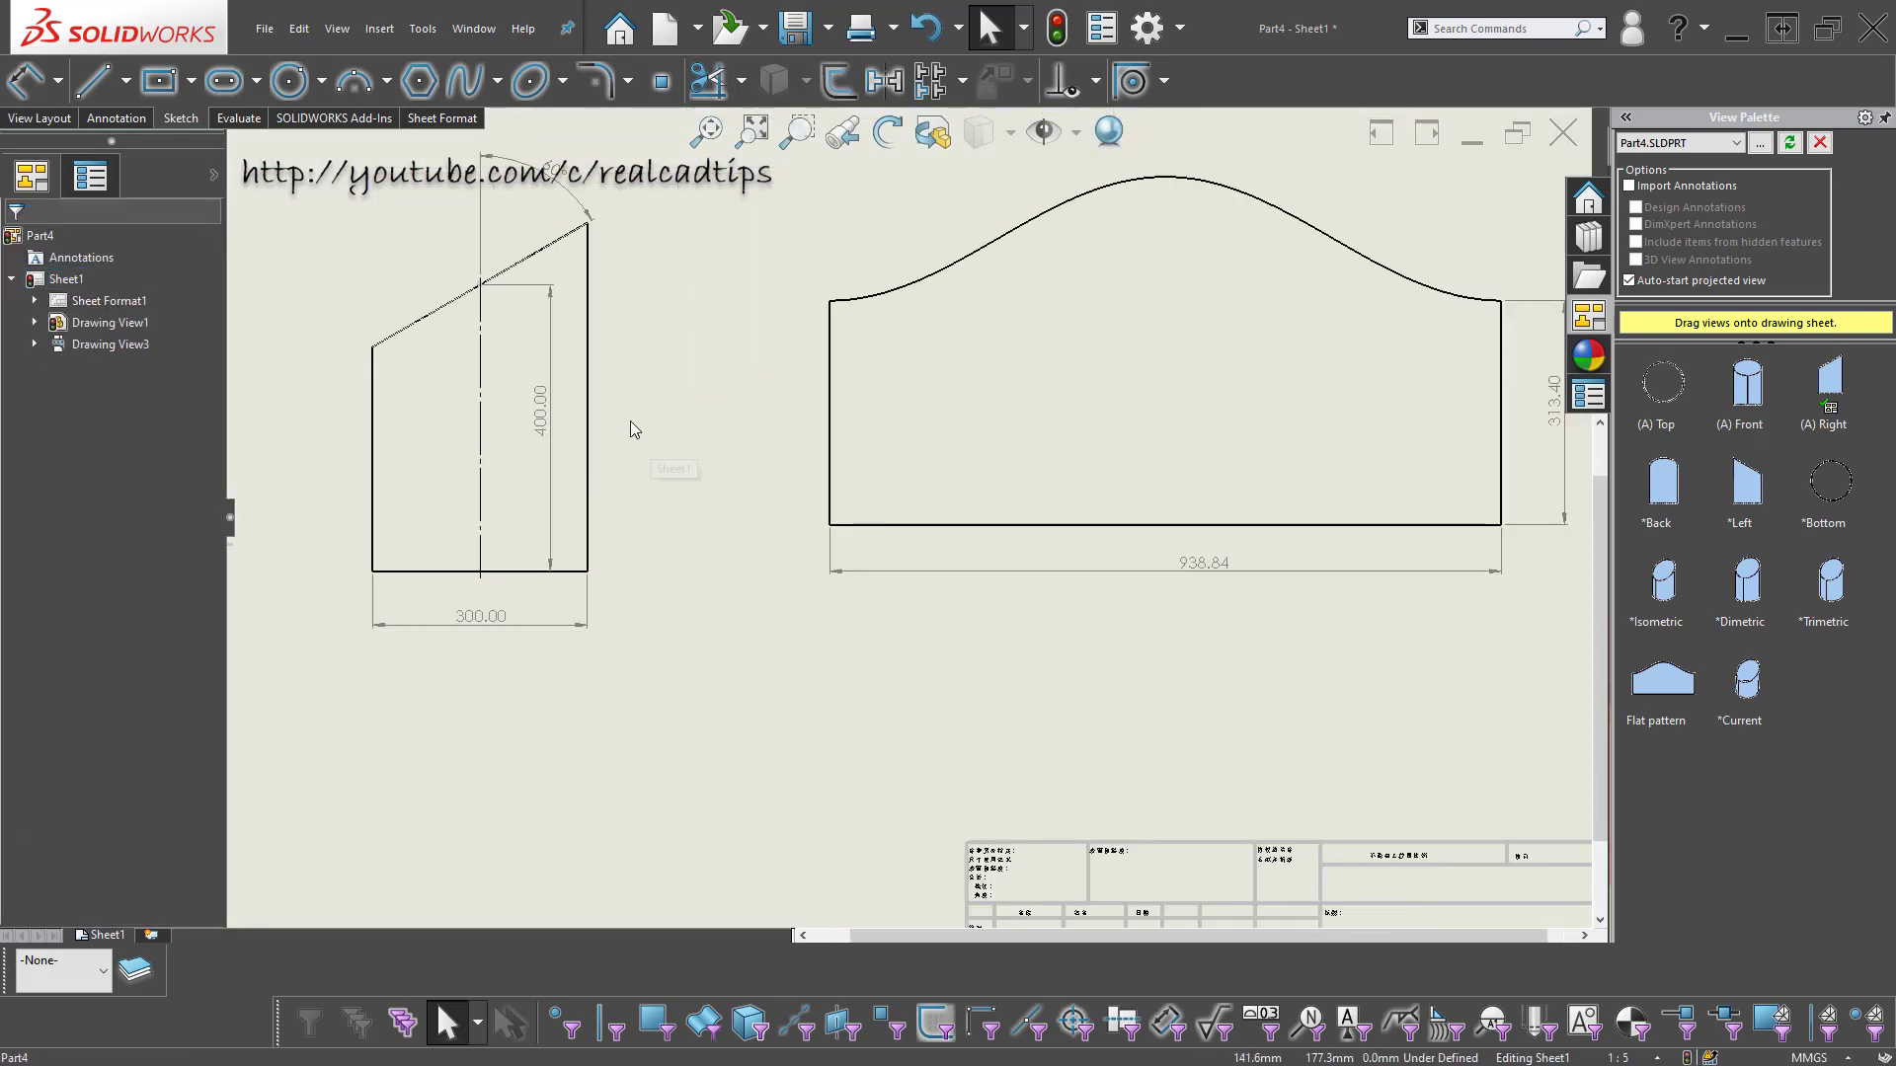
left_click(596, 366)
- Open the part and edit Cut-Extrude1's sketch
left_click(650, 296)
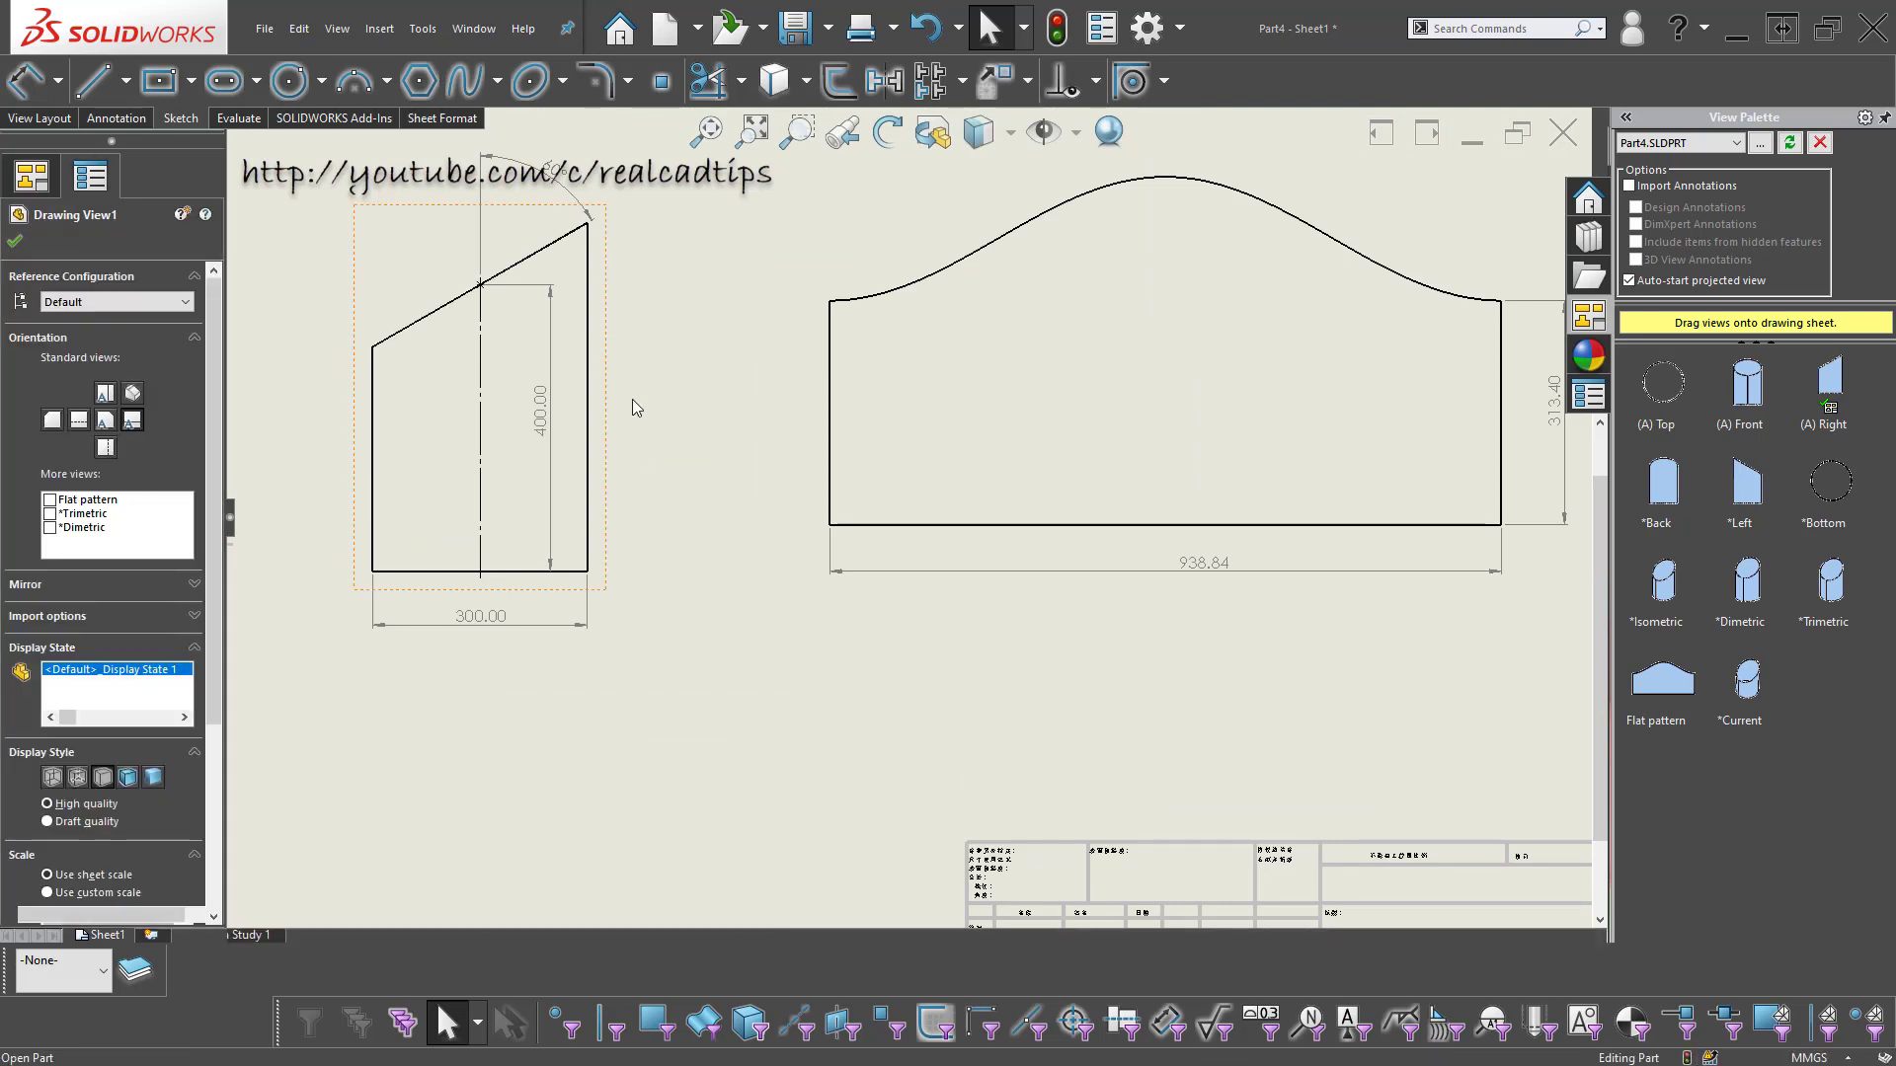
left_click(1055, 684)
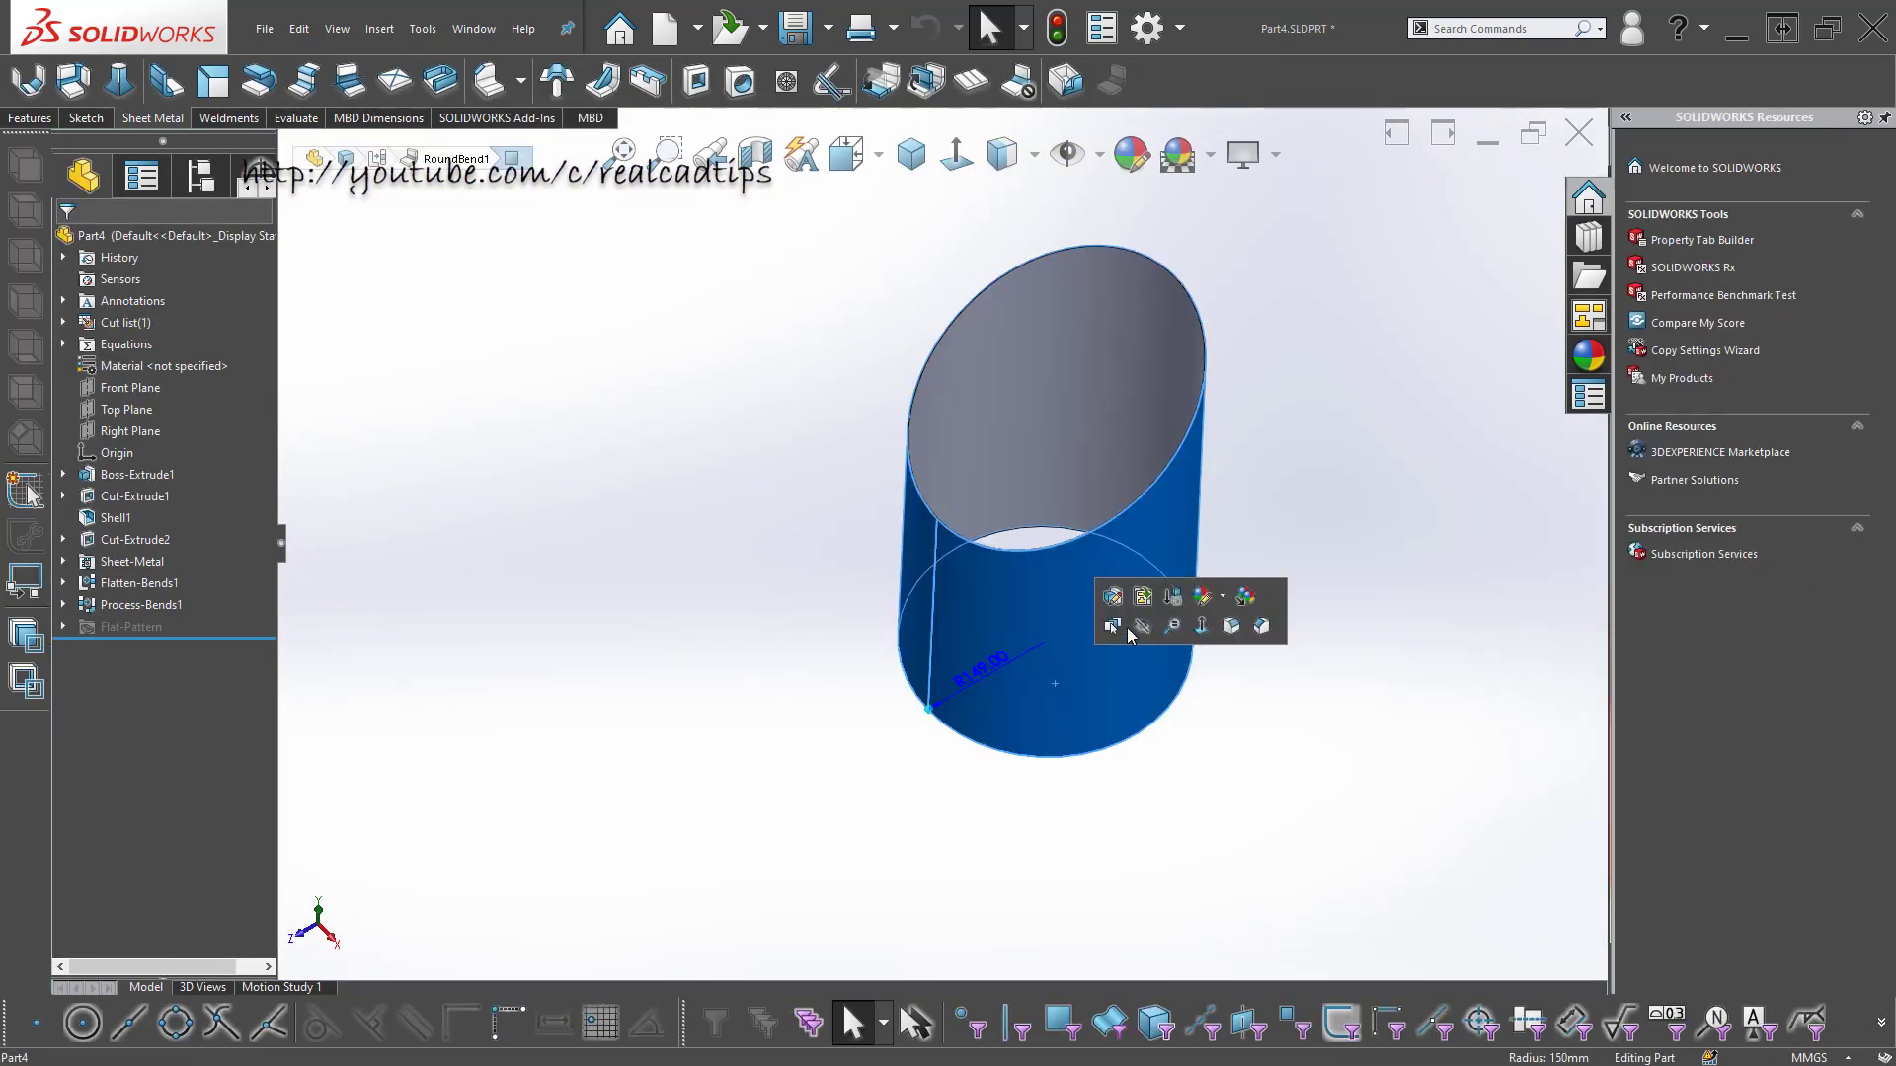
left_click(344, 542)
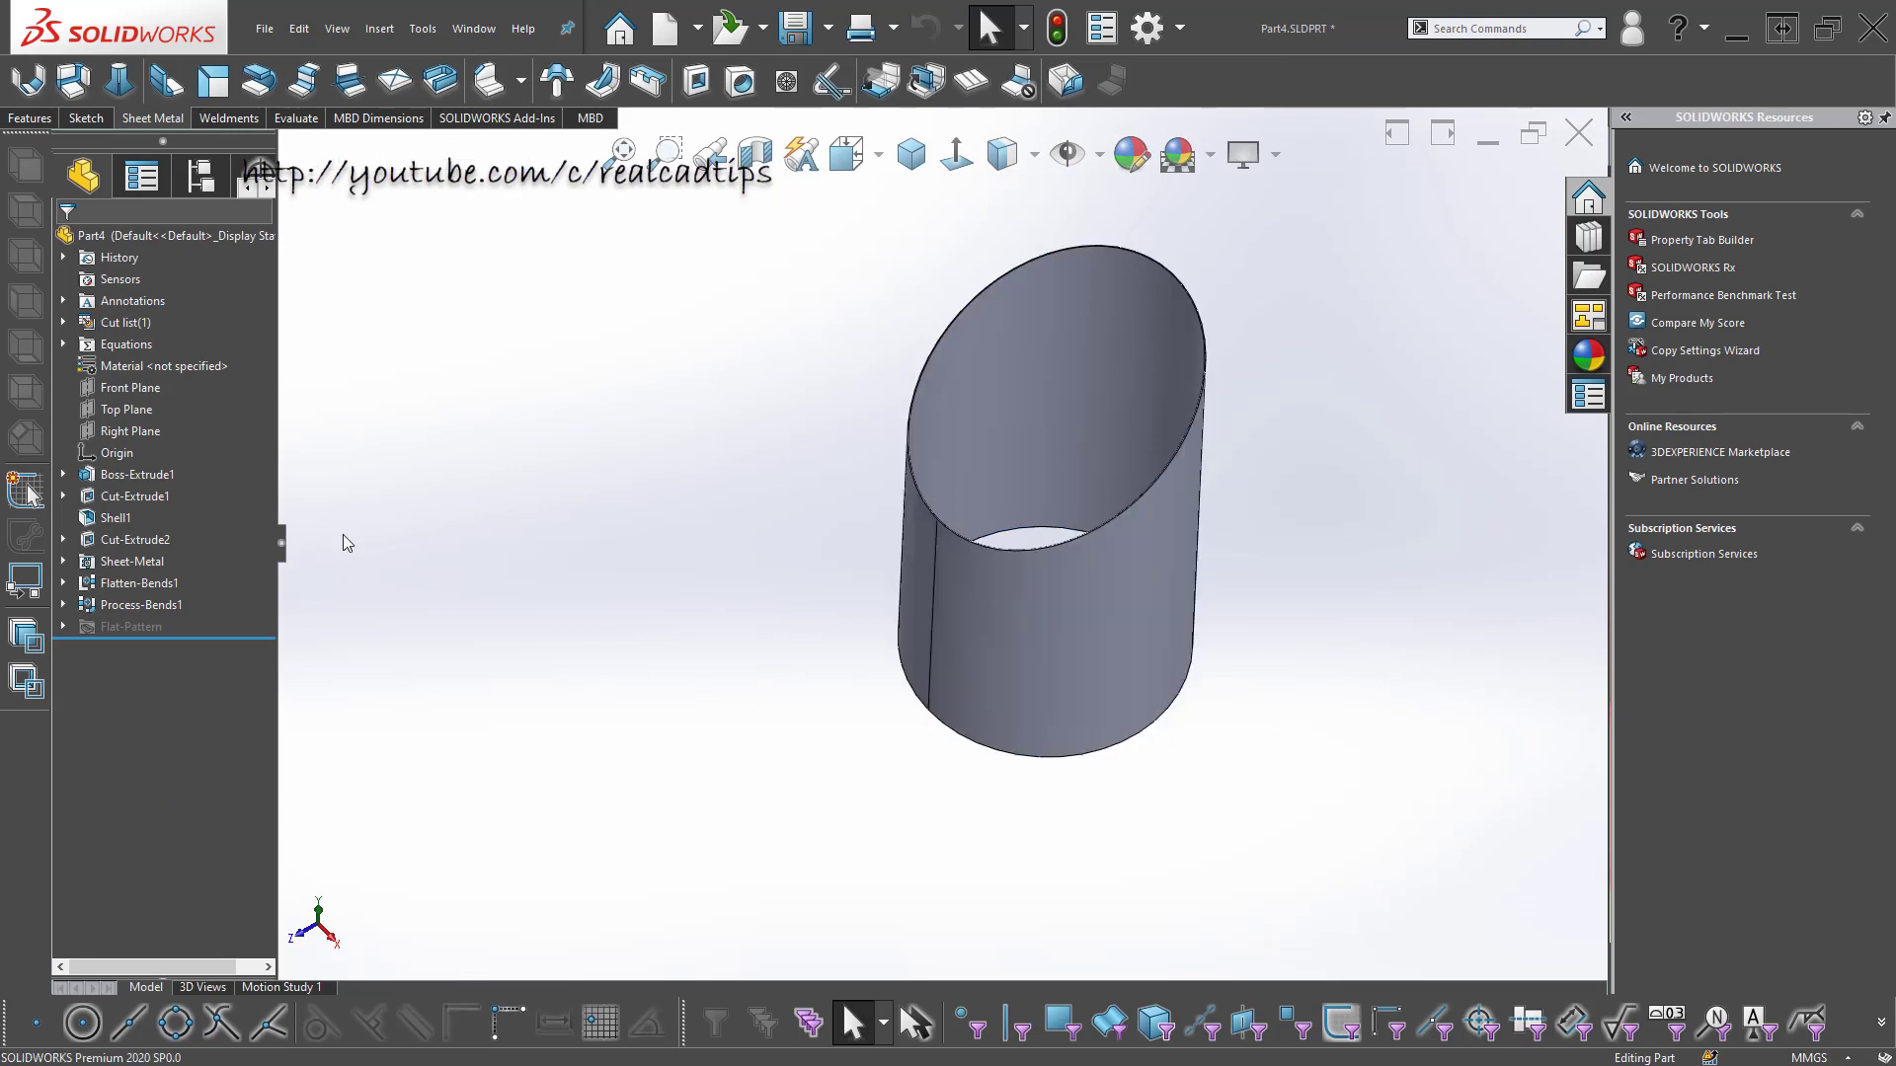
left_click(1009, 649)
left_click(572, 565)
left_click(132, 496)
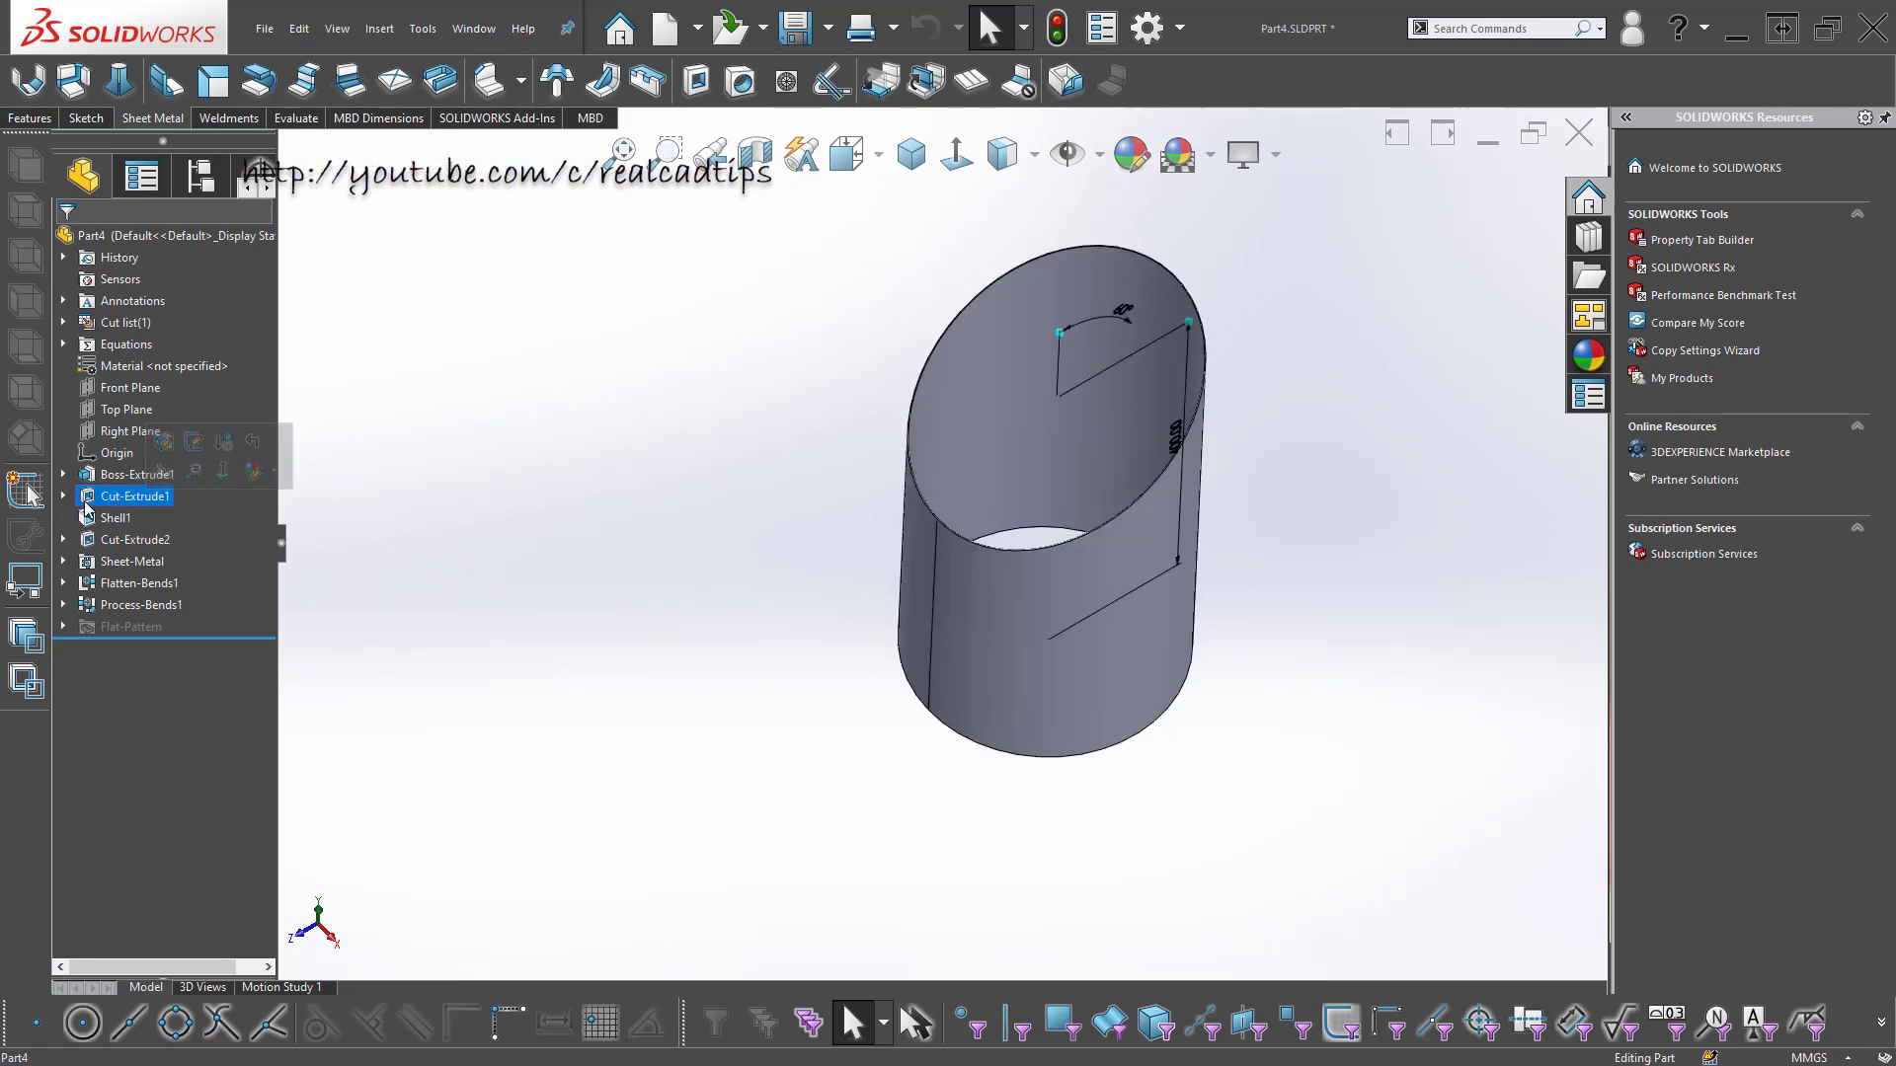
left_click(64, 495)
left_click(138, 518)
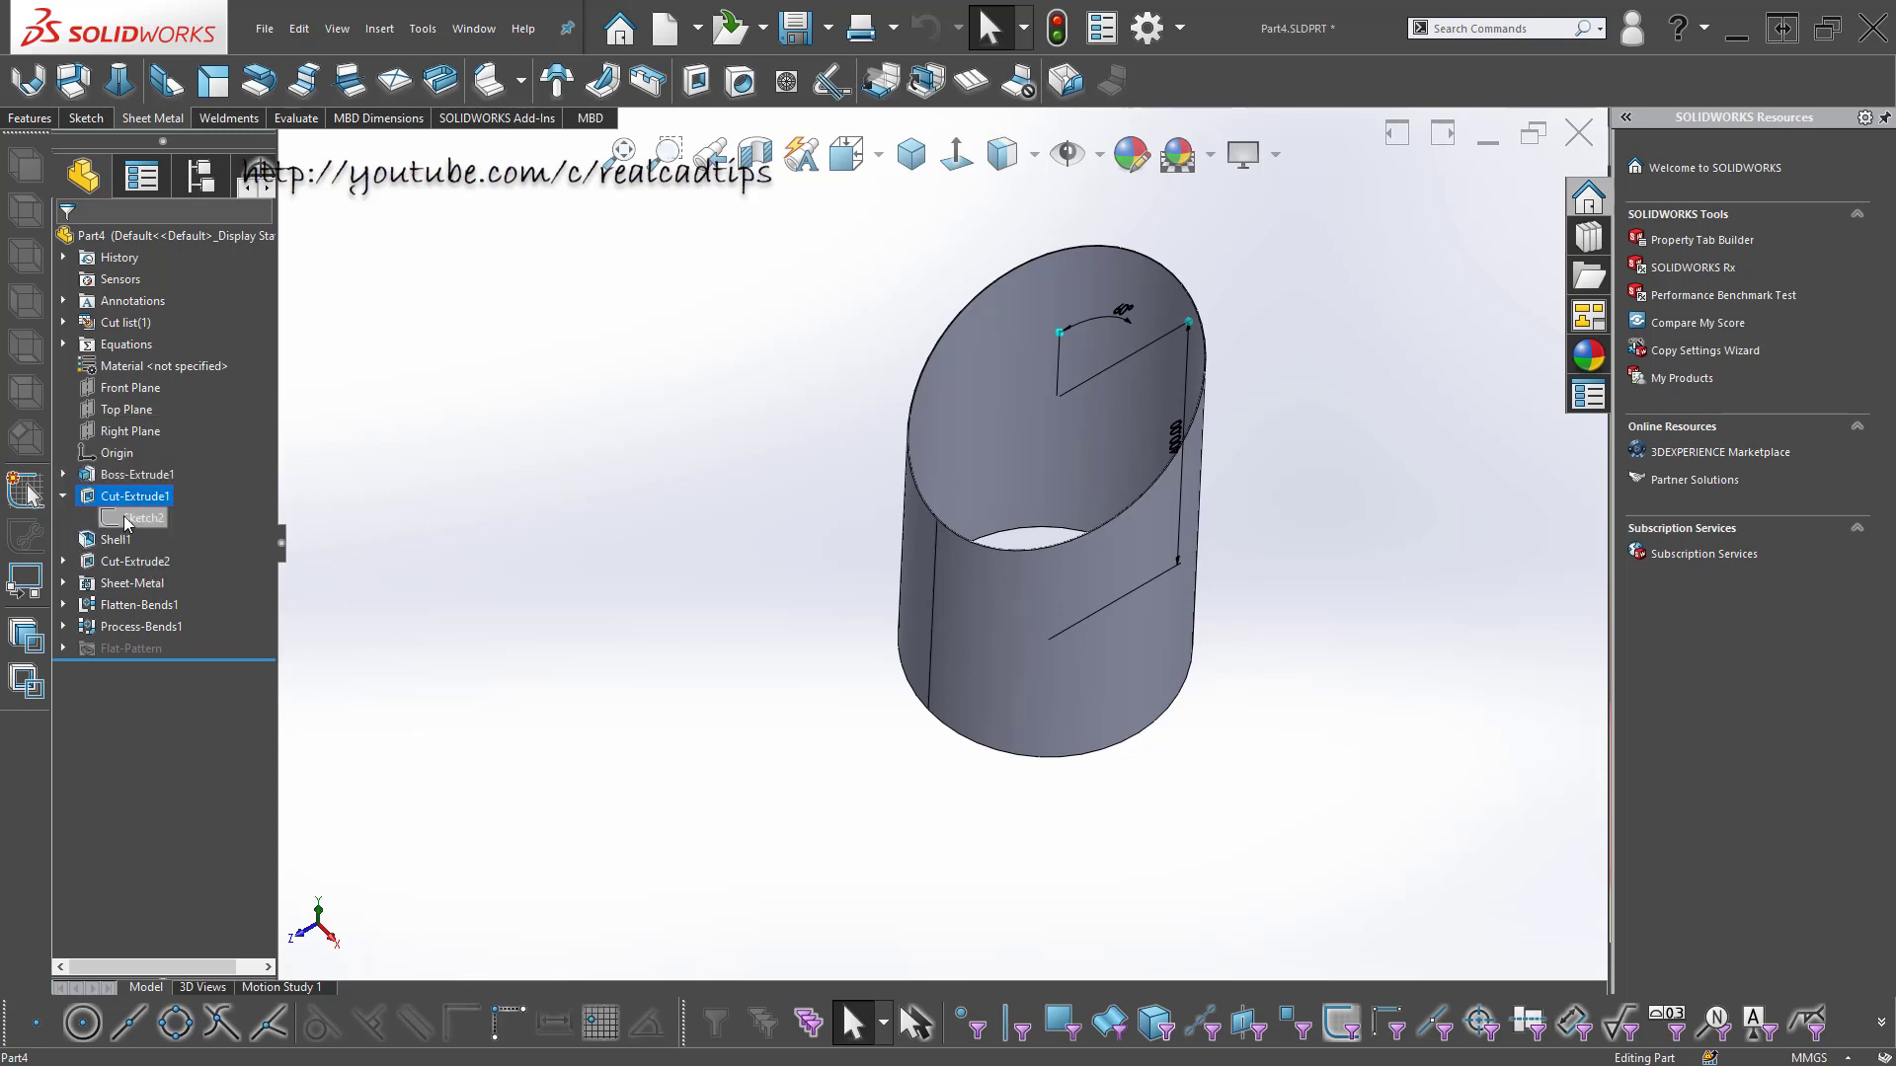
left_click(142, 456)
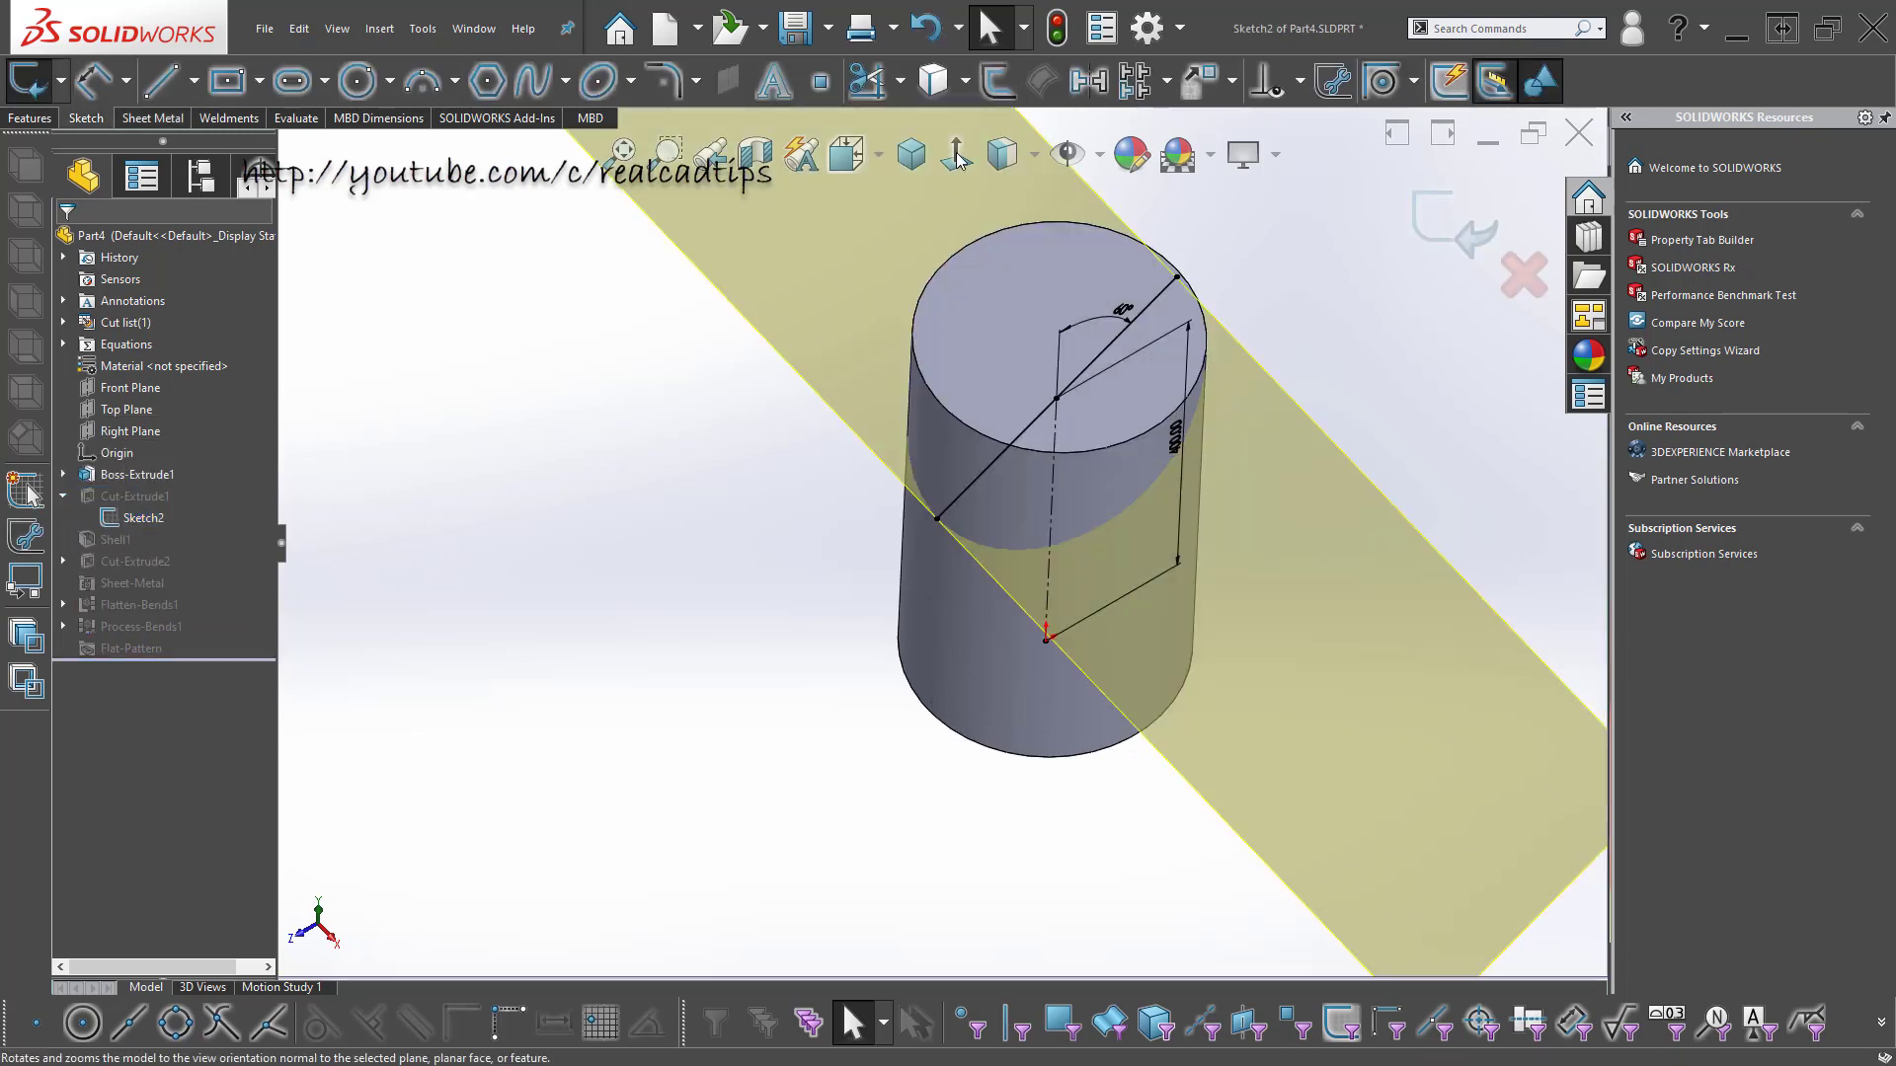
- Drag the 60° cut angle to about 75.04° and rebuild the part
scroll(1230, 237, "down", 3)
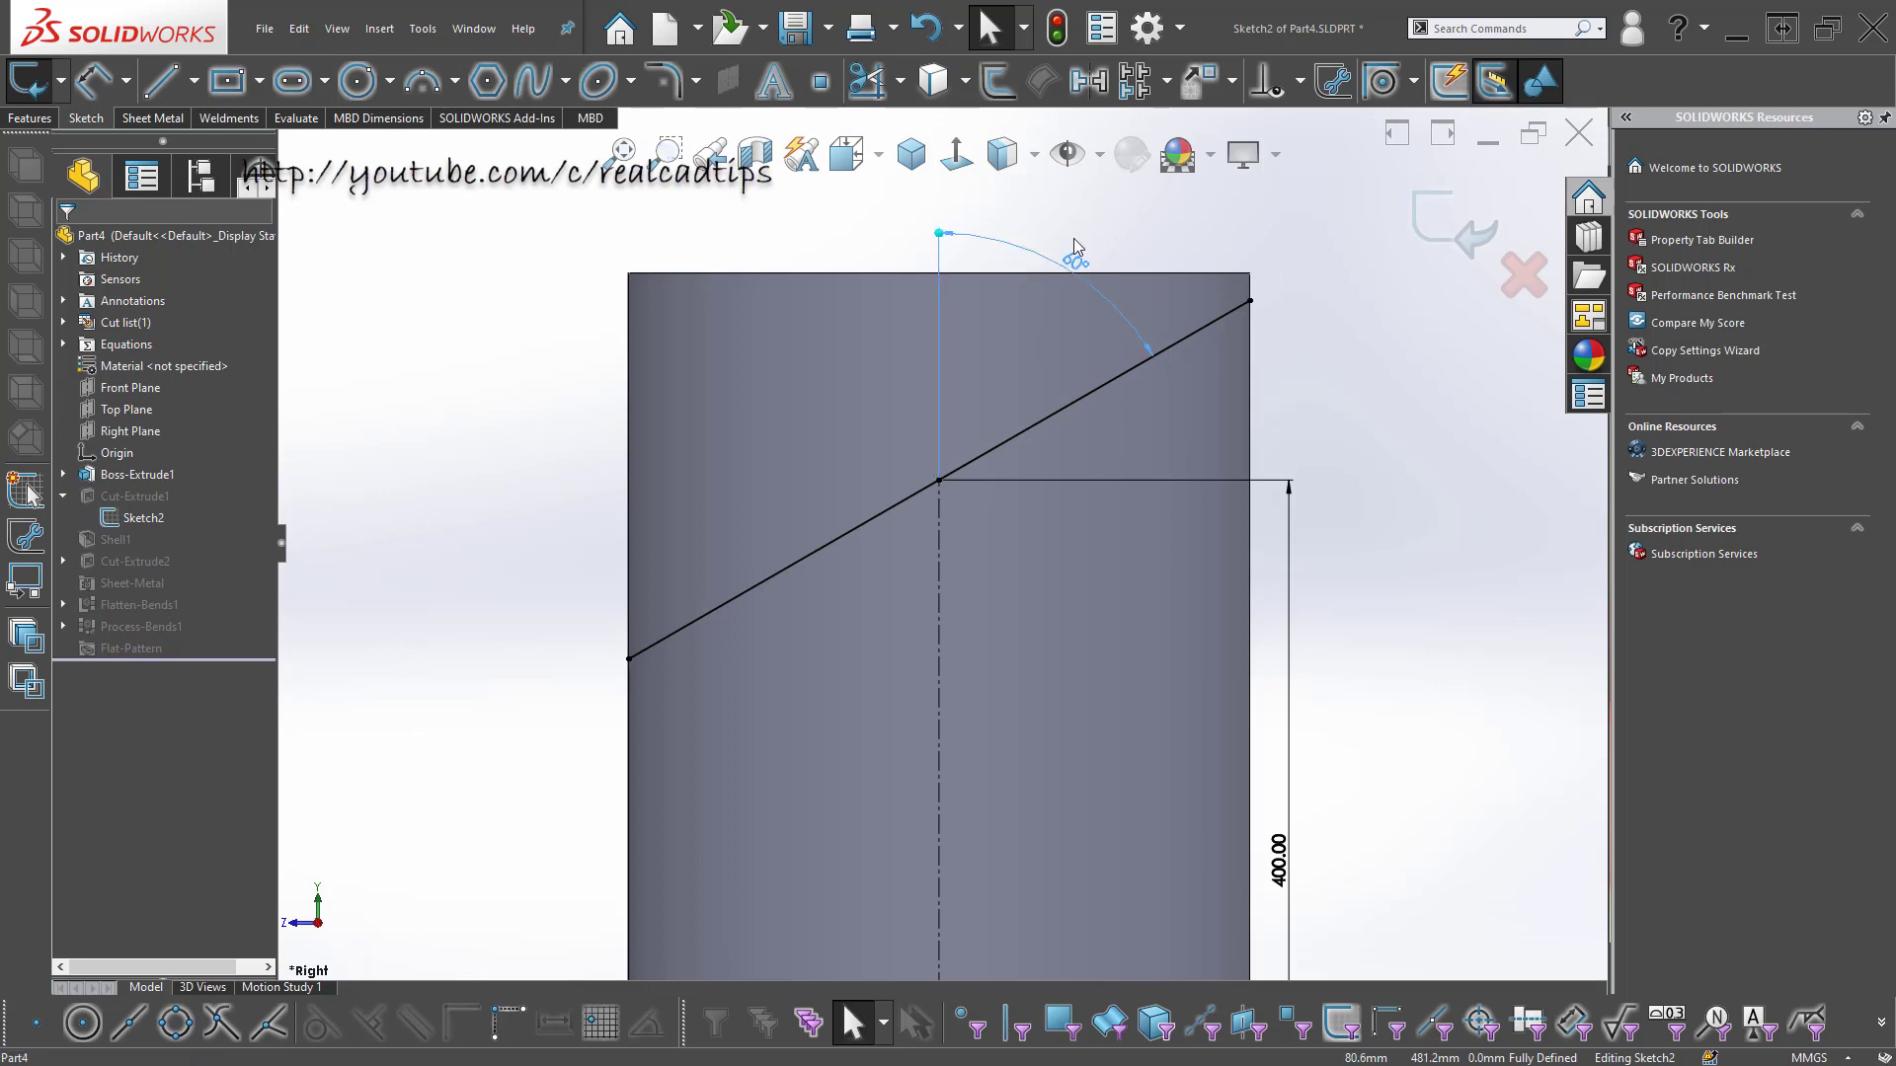
left_click(952, 209)
mouse_move(939, 208)
left_mouse_down()
mouse_move(966, 216)
mouse_move(884, 242)
left_mouse_up()
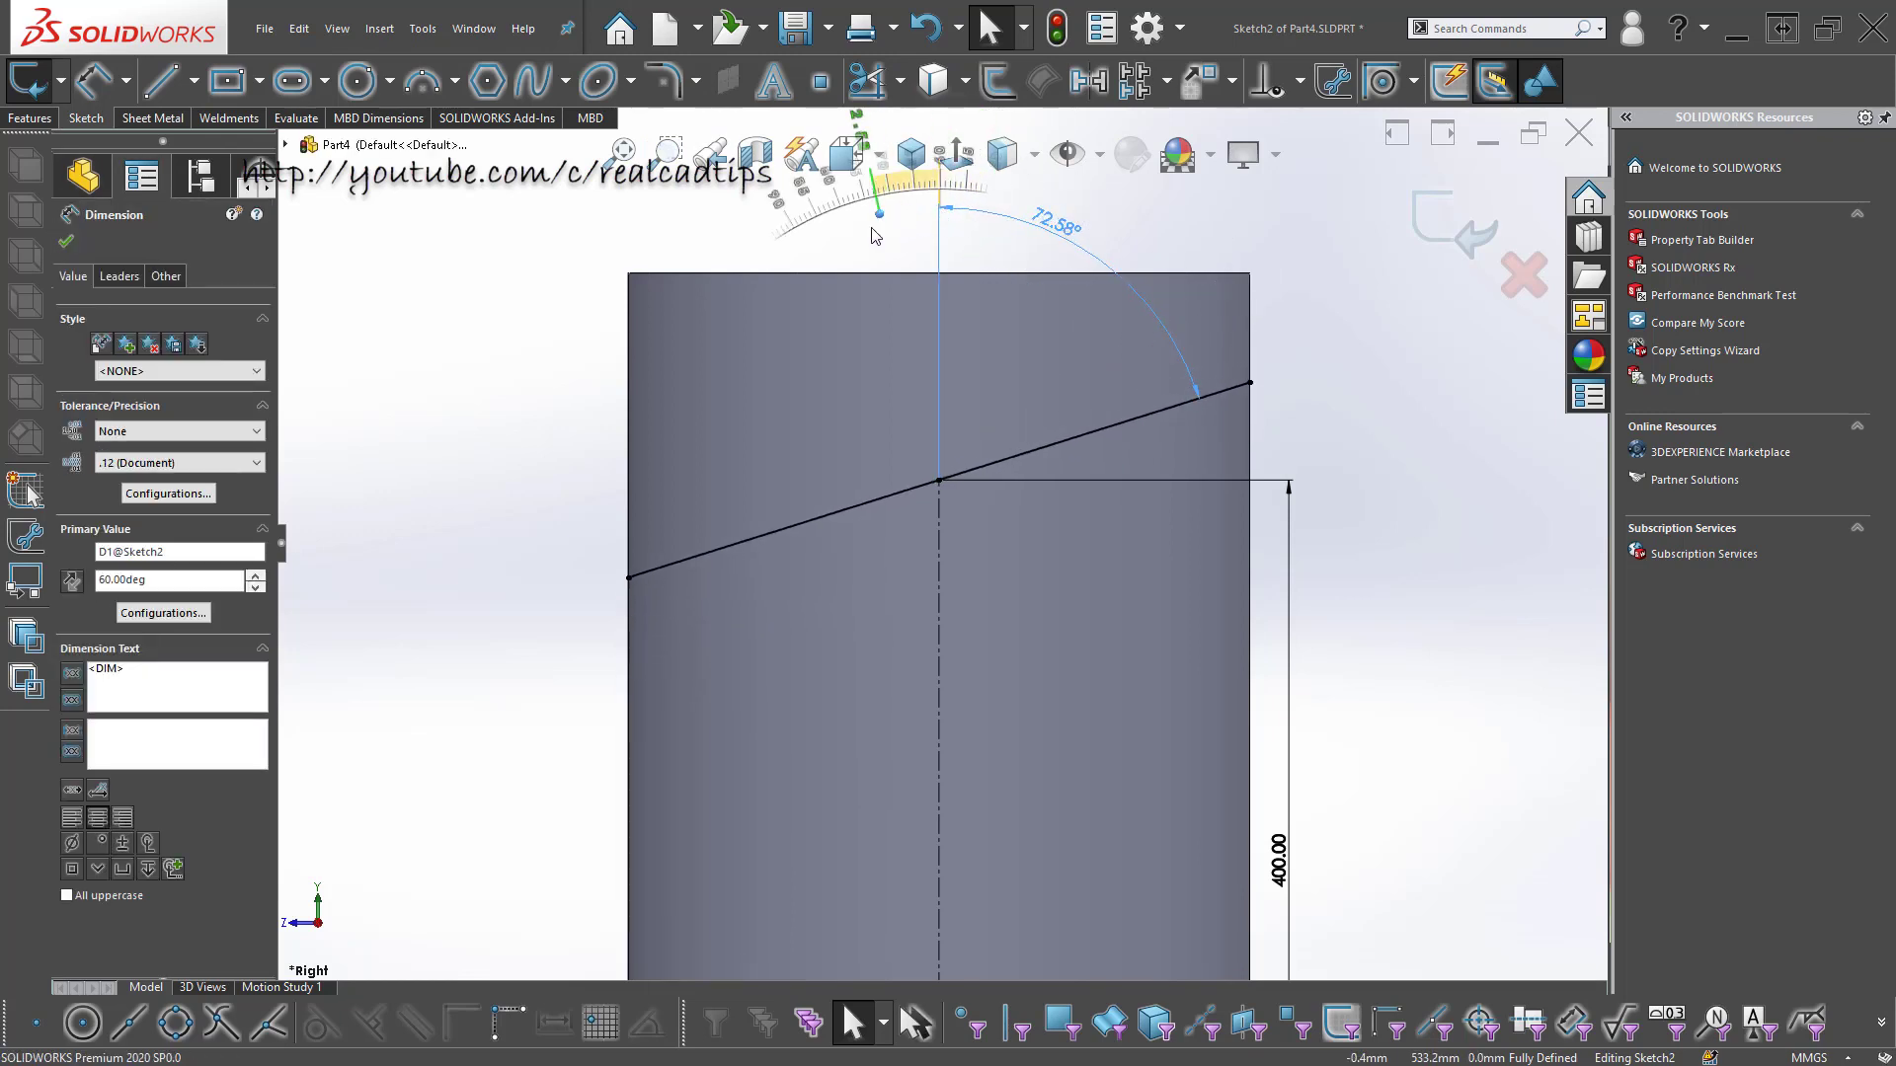
left_click(1324, 356)
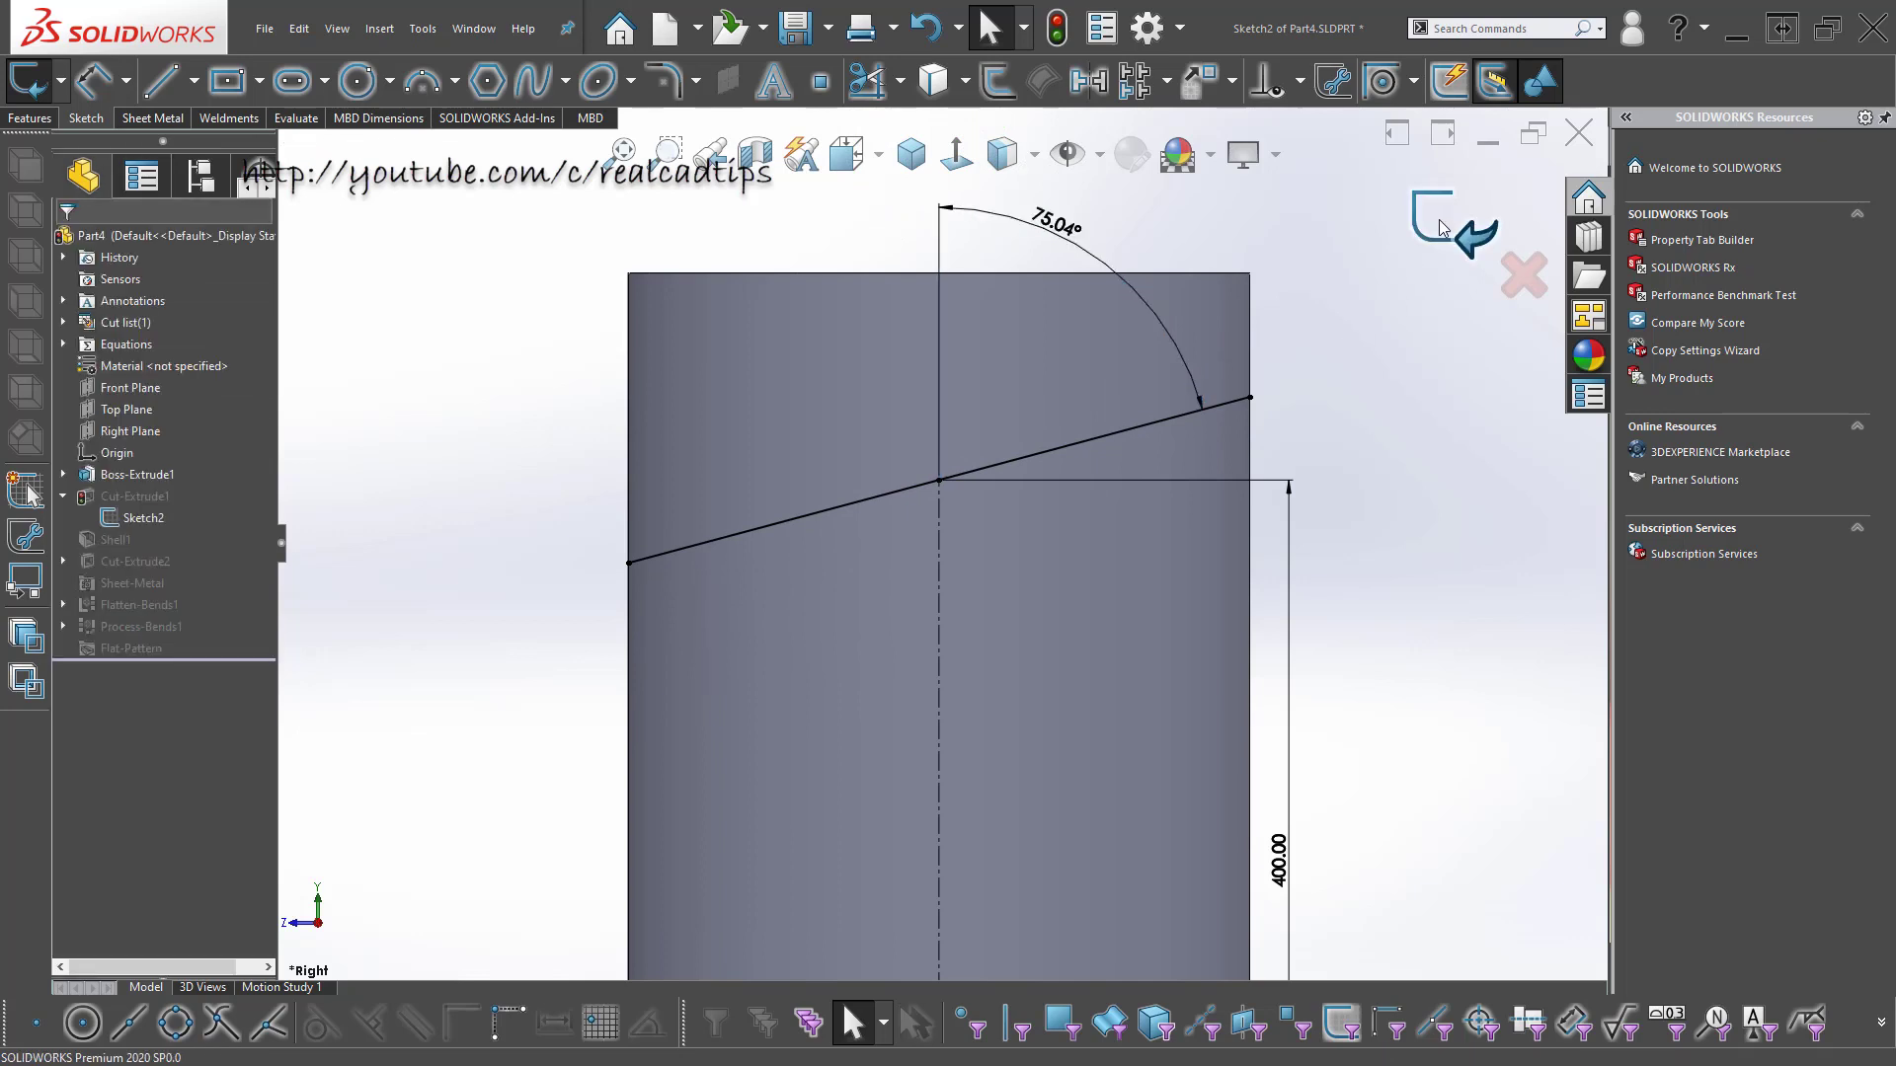
left_click(1439, 223)
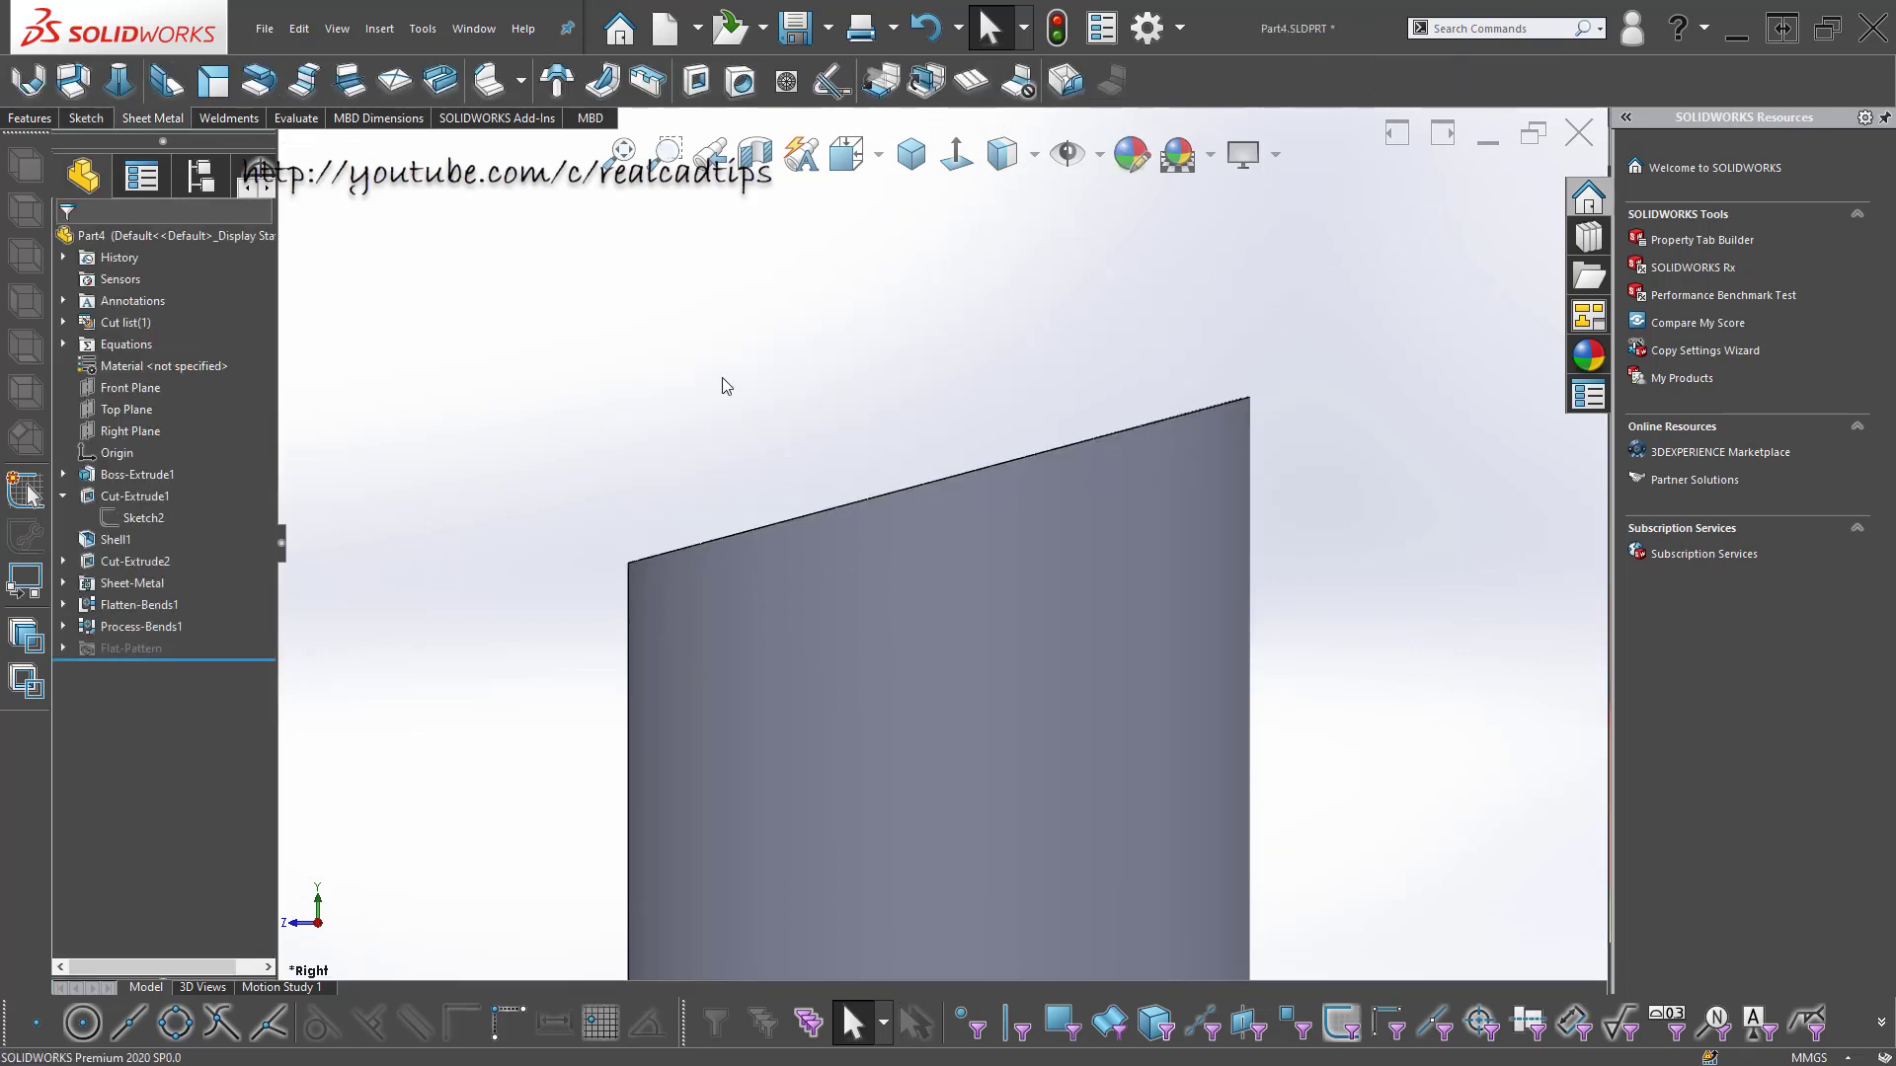
- Check the updated drawing, where the flat pattern is now 359.91 high
key("ctrl+s")
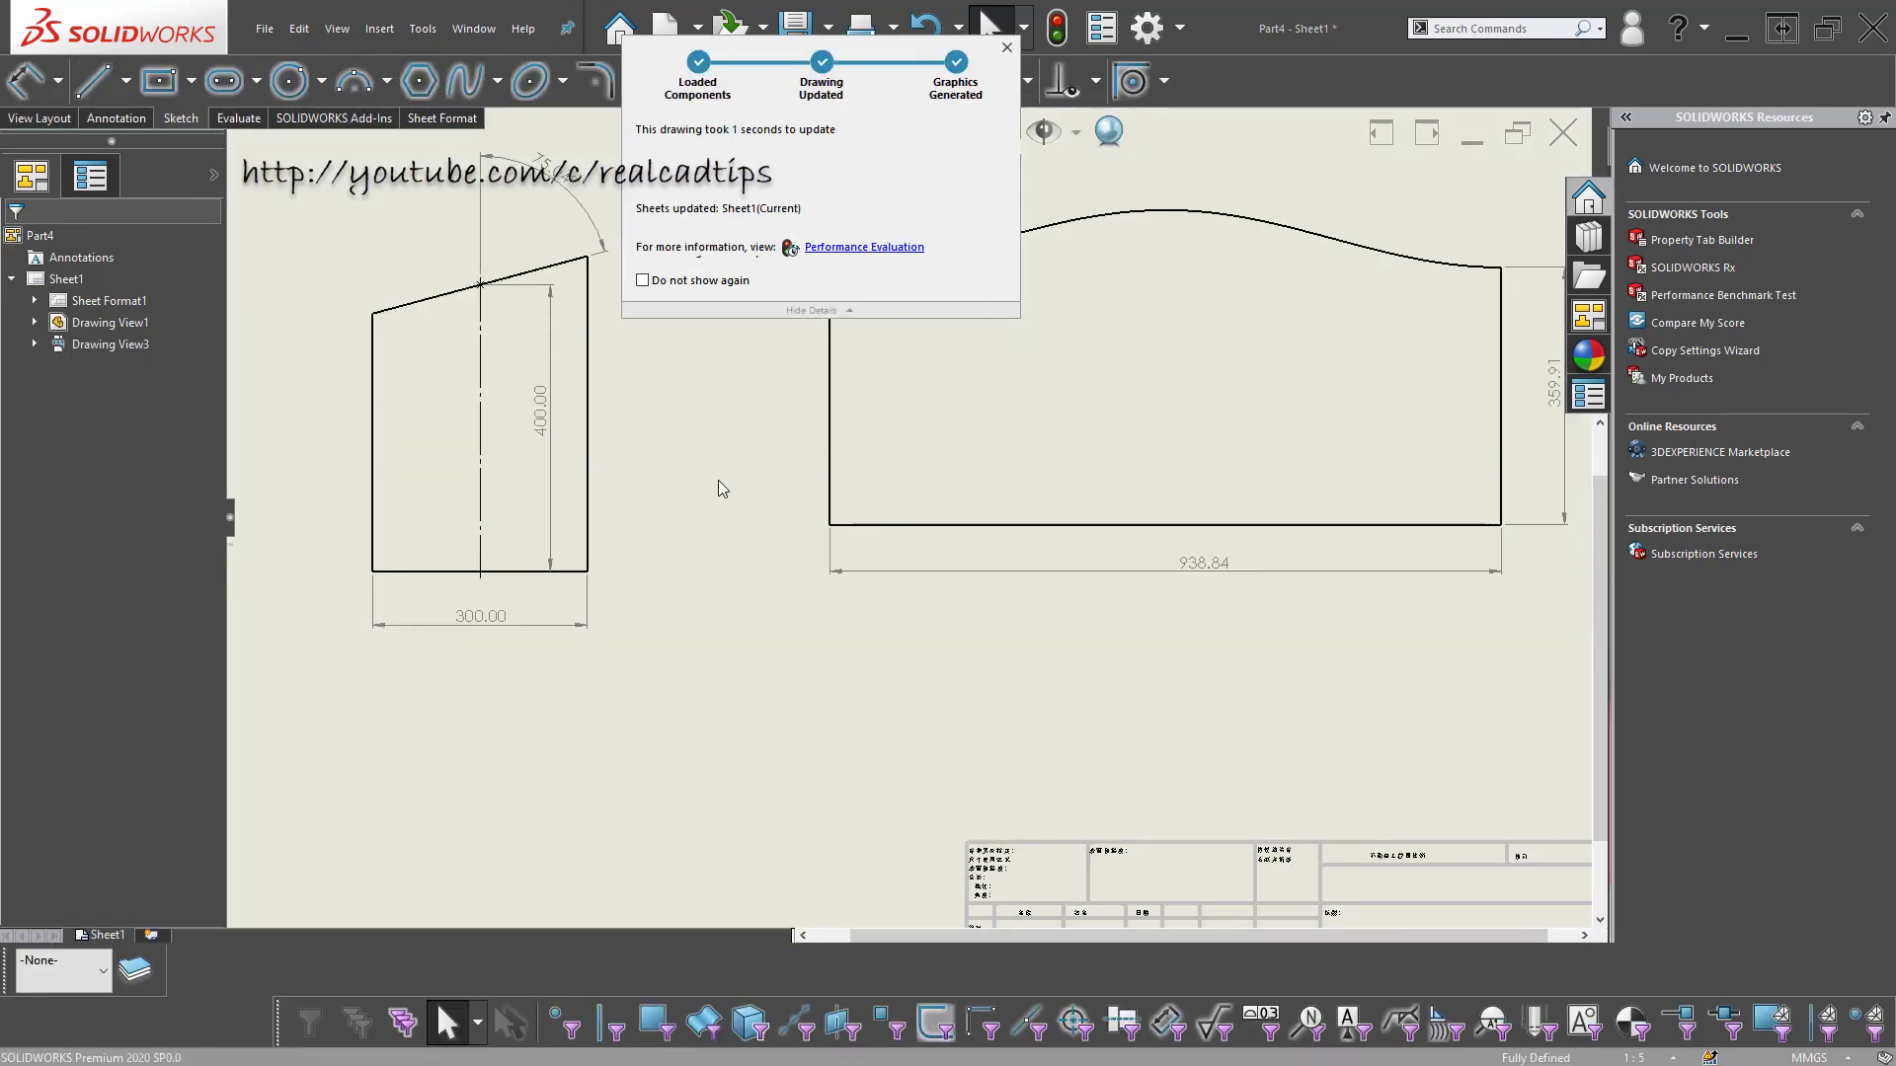
scroll(550, 246, "down", 1)
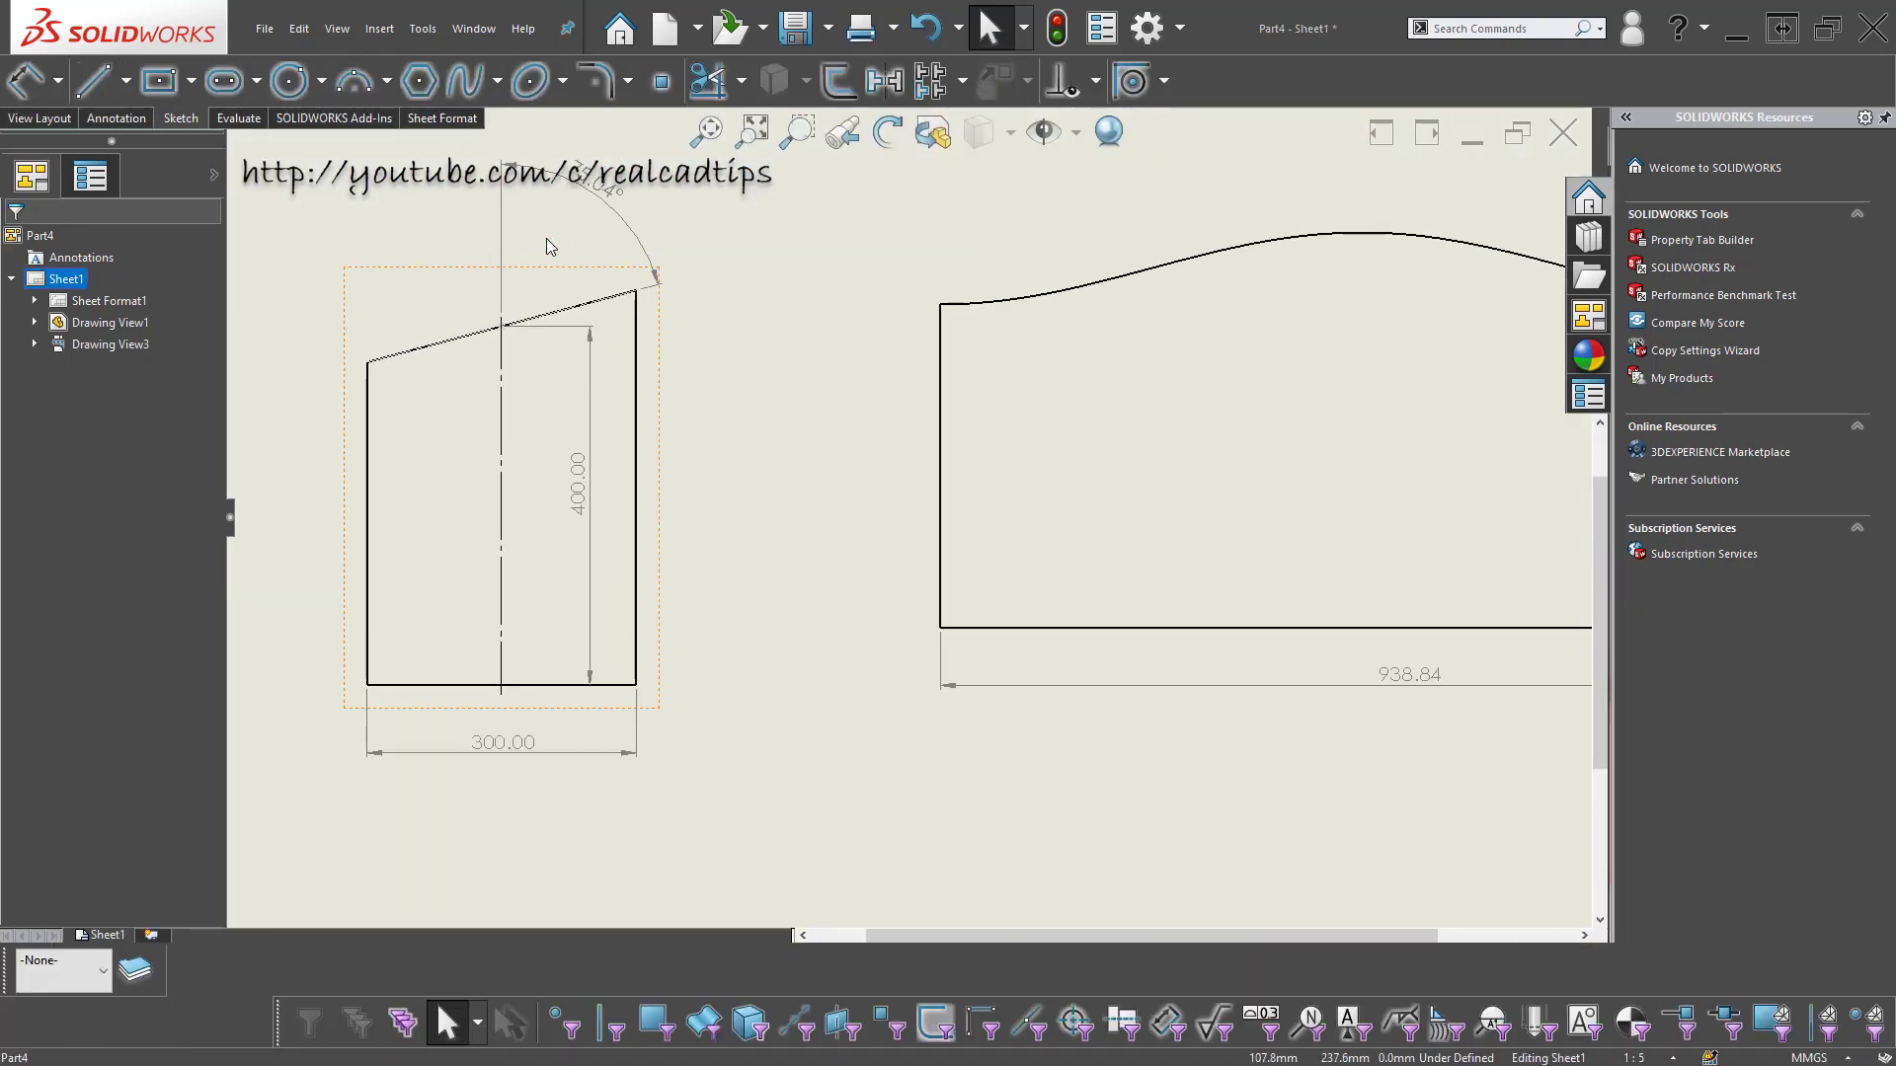
key("f")
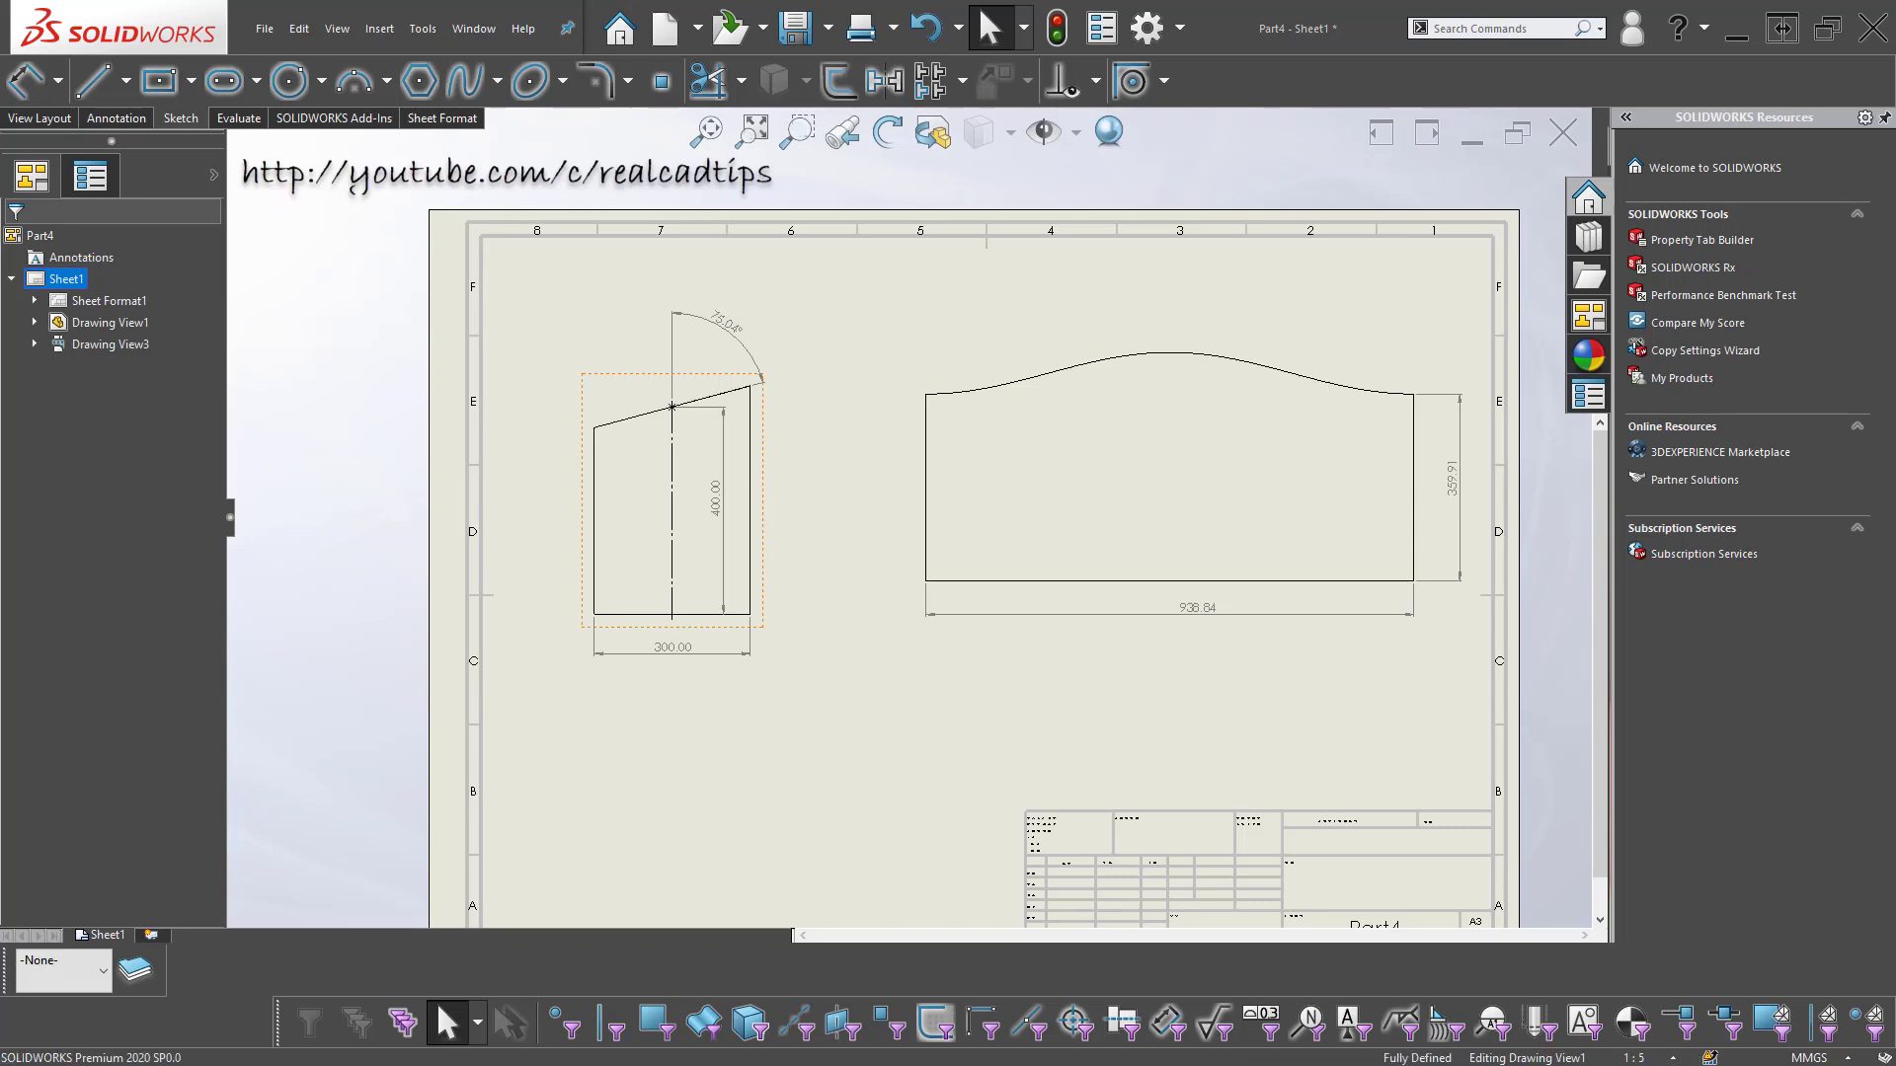
left_click(767, 482)
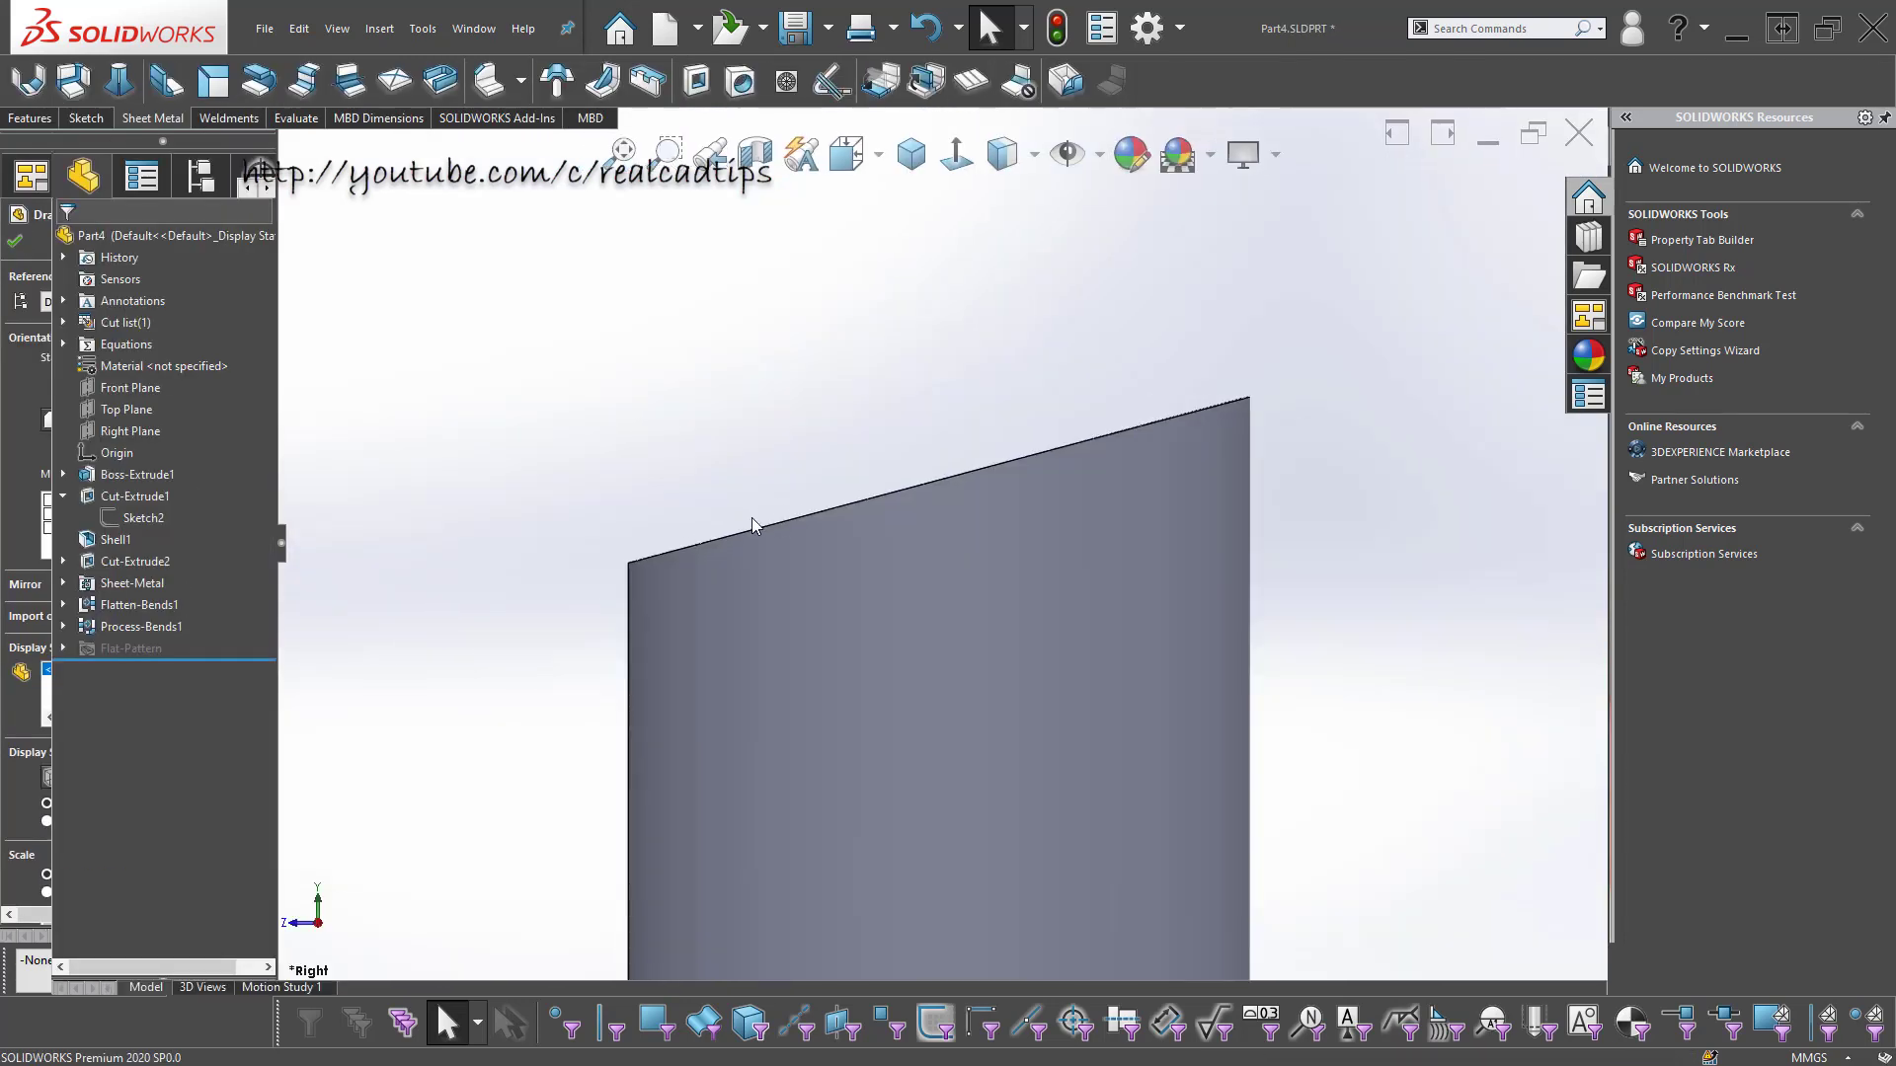
- Open the cut's sketch, Sketch2, for editing after leaving the base sketch unchanged
left_click(153, 481)
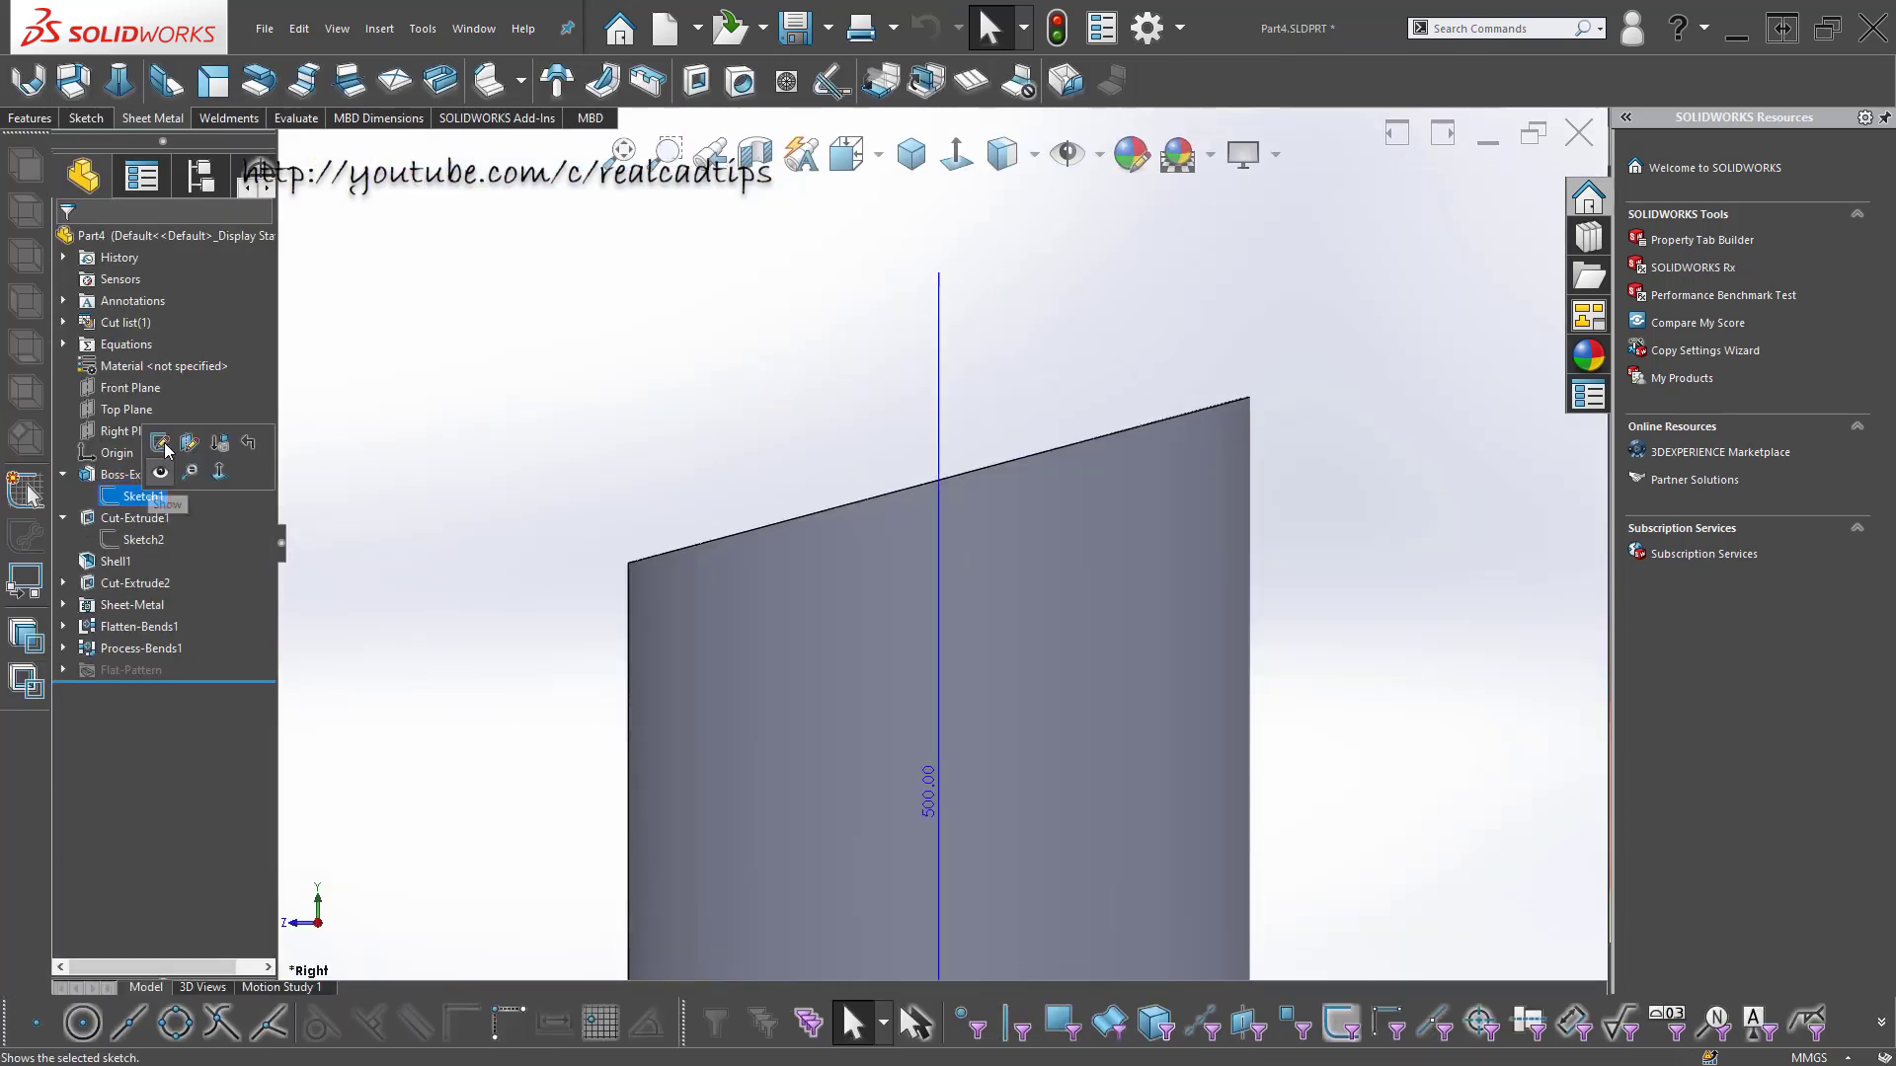
left_click(187, 442)
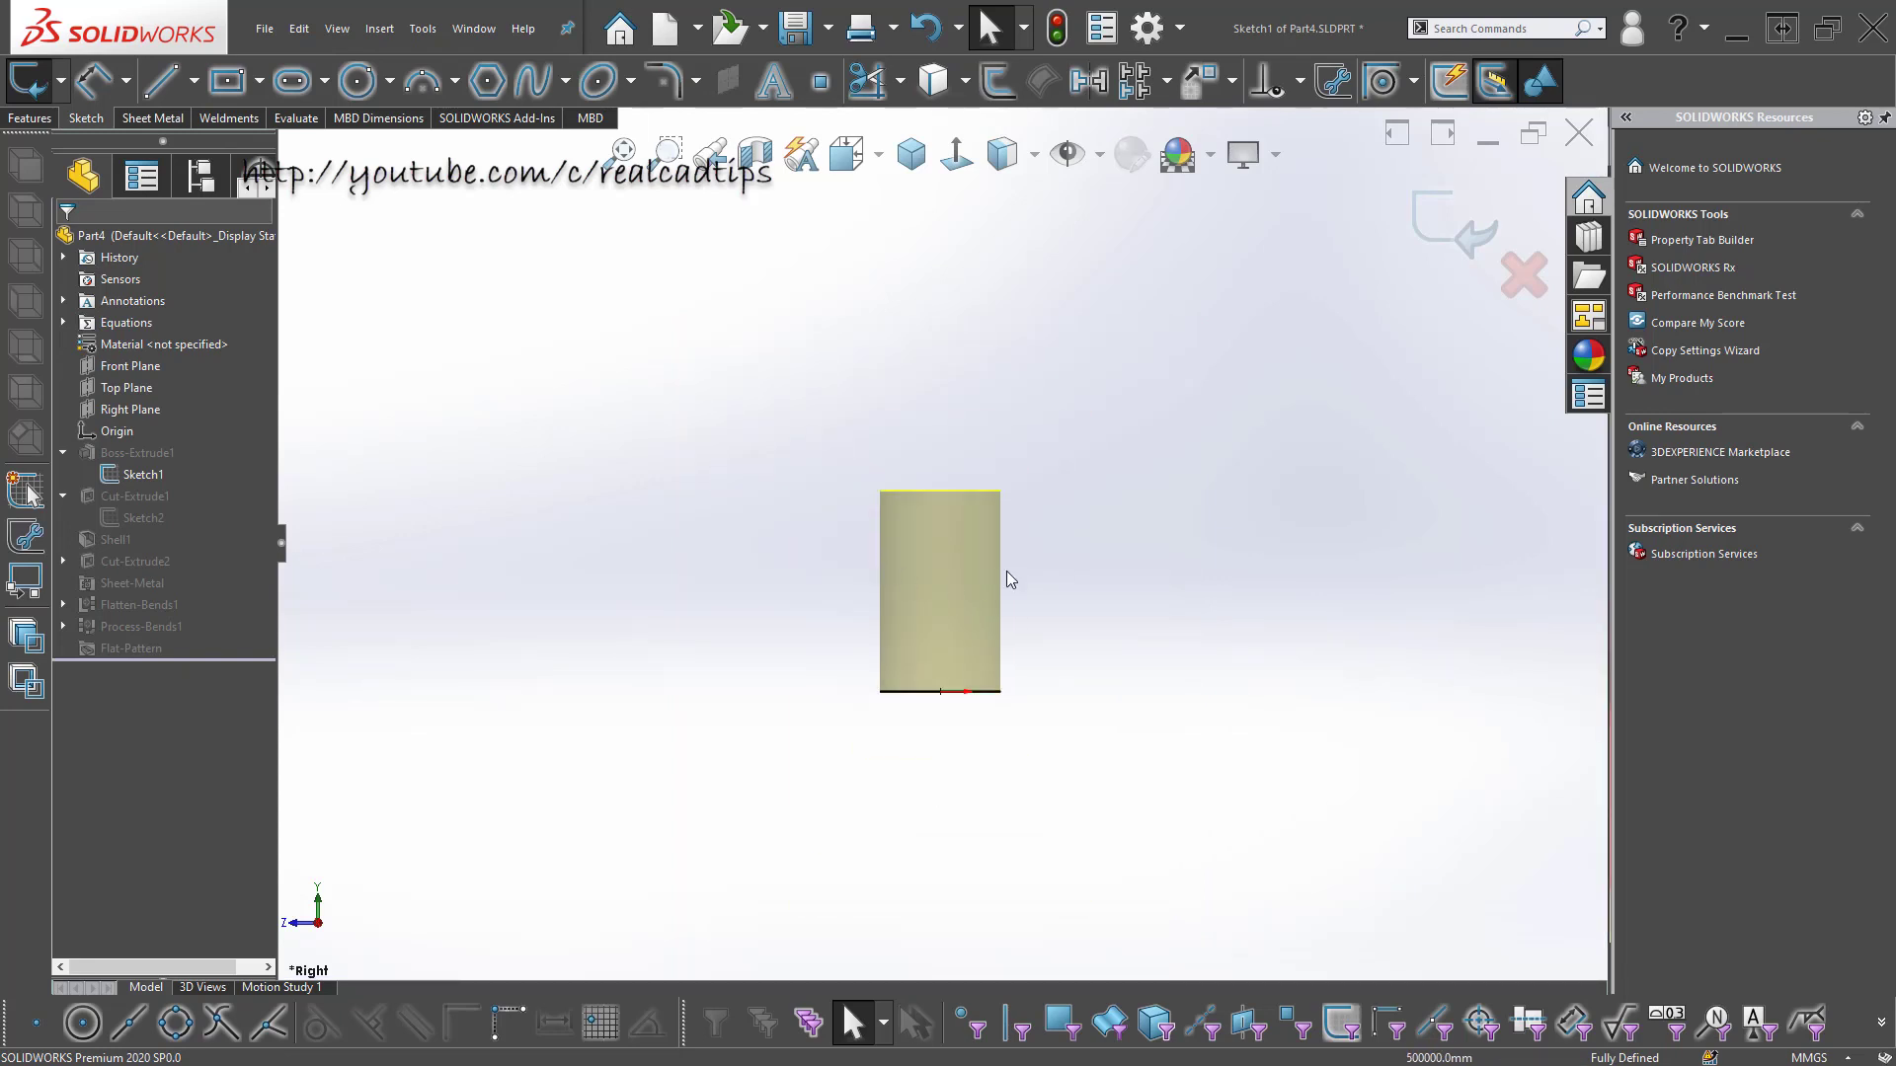
left_click(1426, 206)
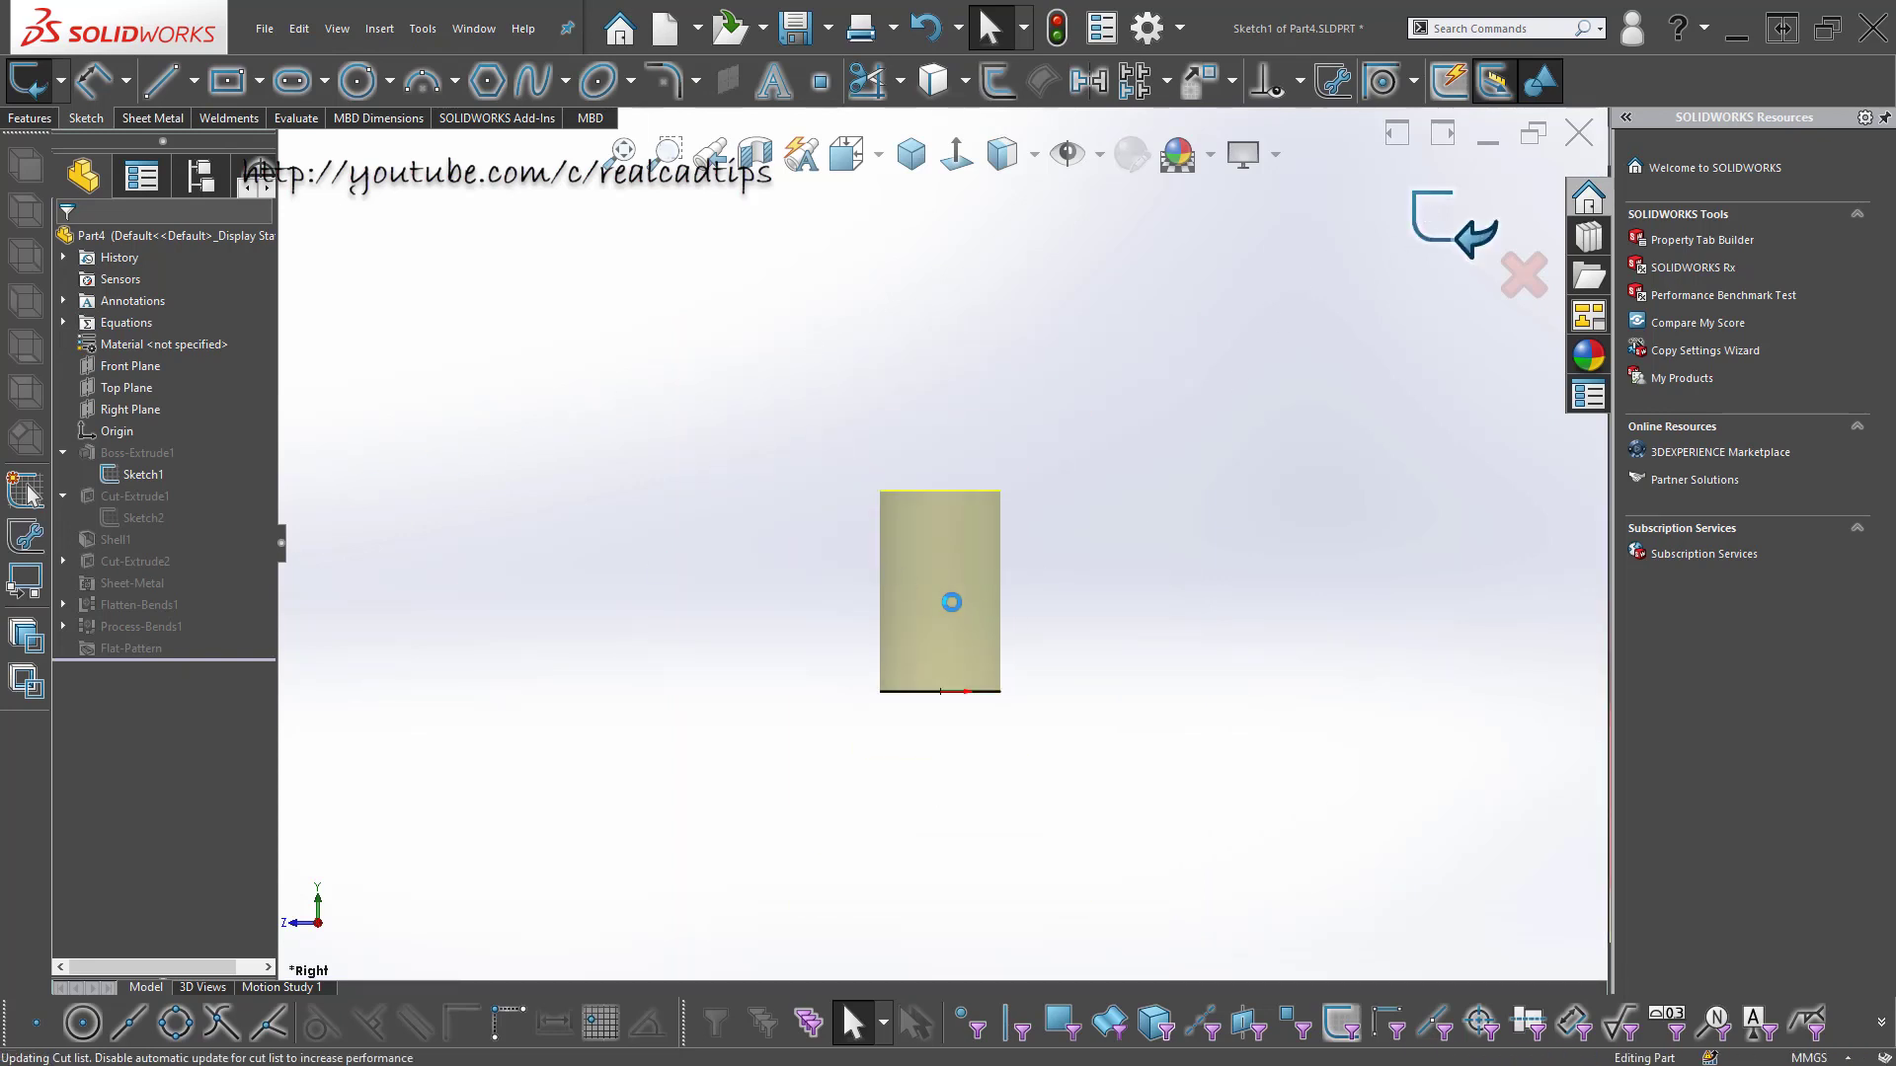
left_click(132, 540)
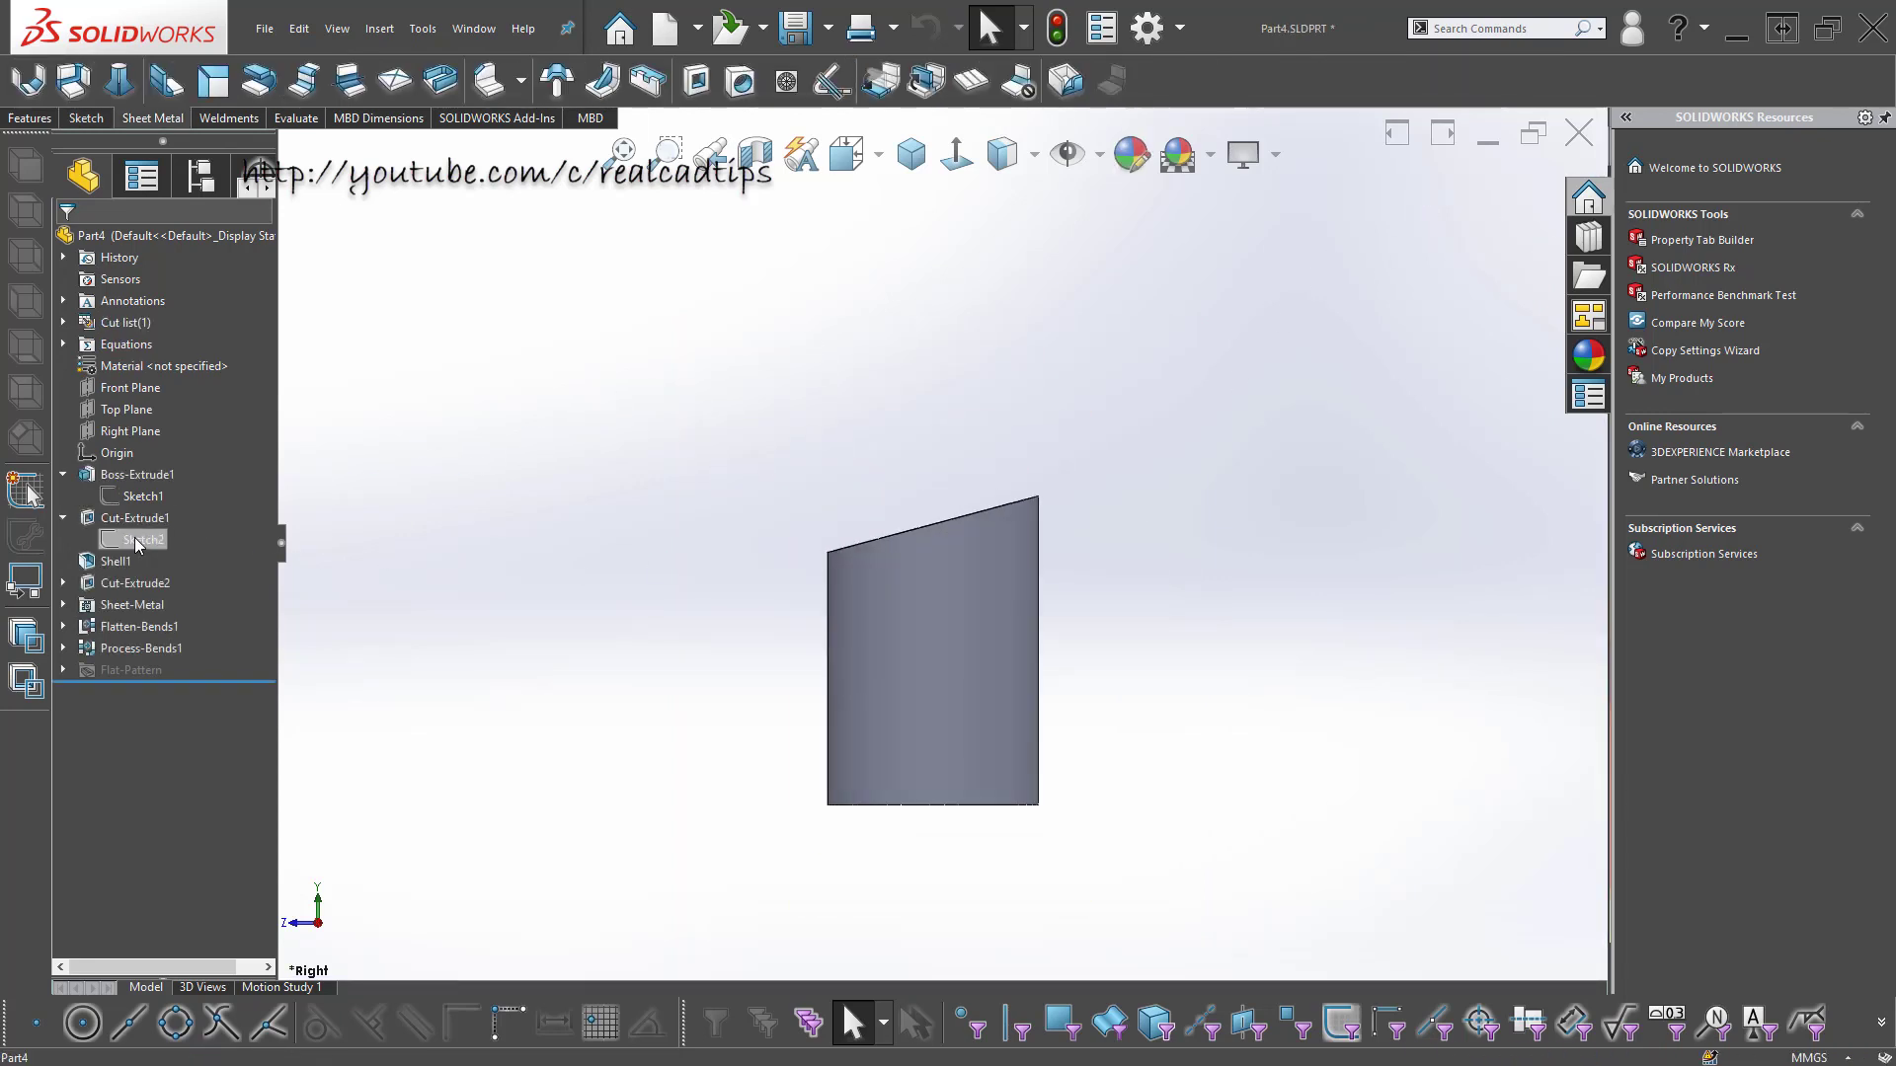
left_click(200, 511)
- Set the cut height to 360 and the angle to 80°, rebuild, and return to the drawing
double_click(1043, 657)
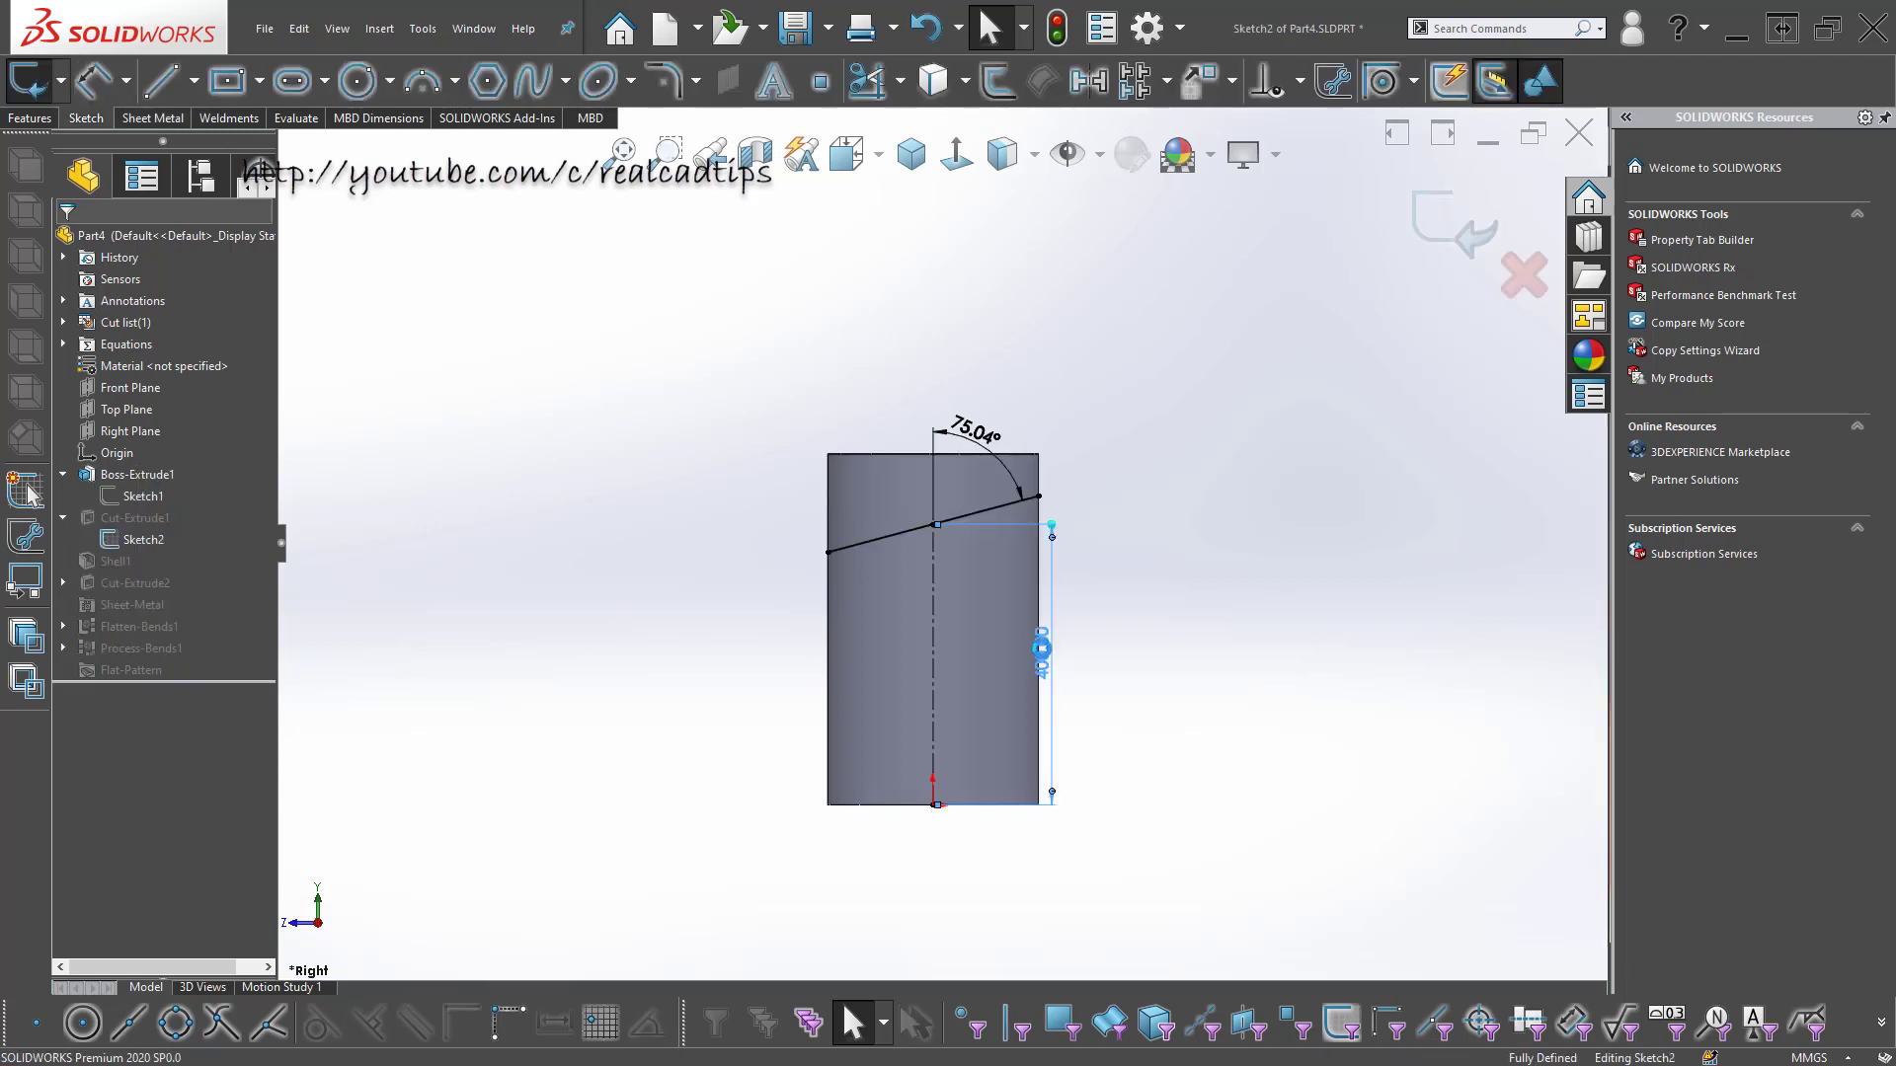
type("360")
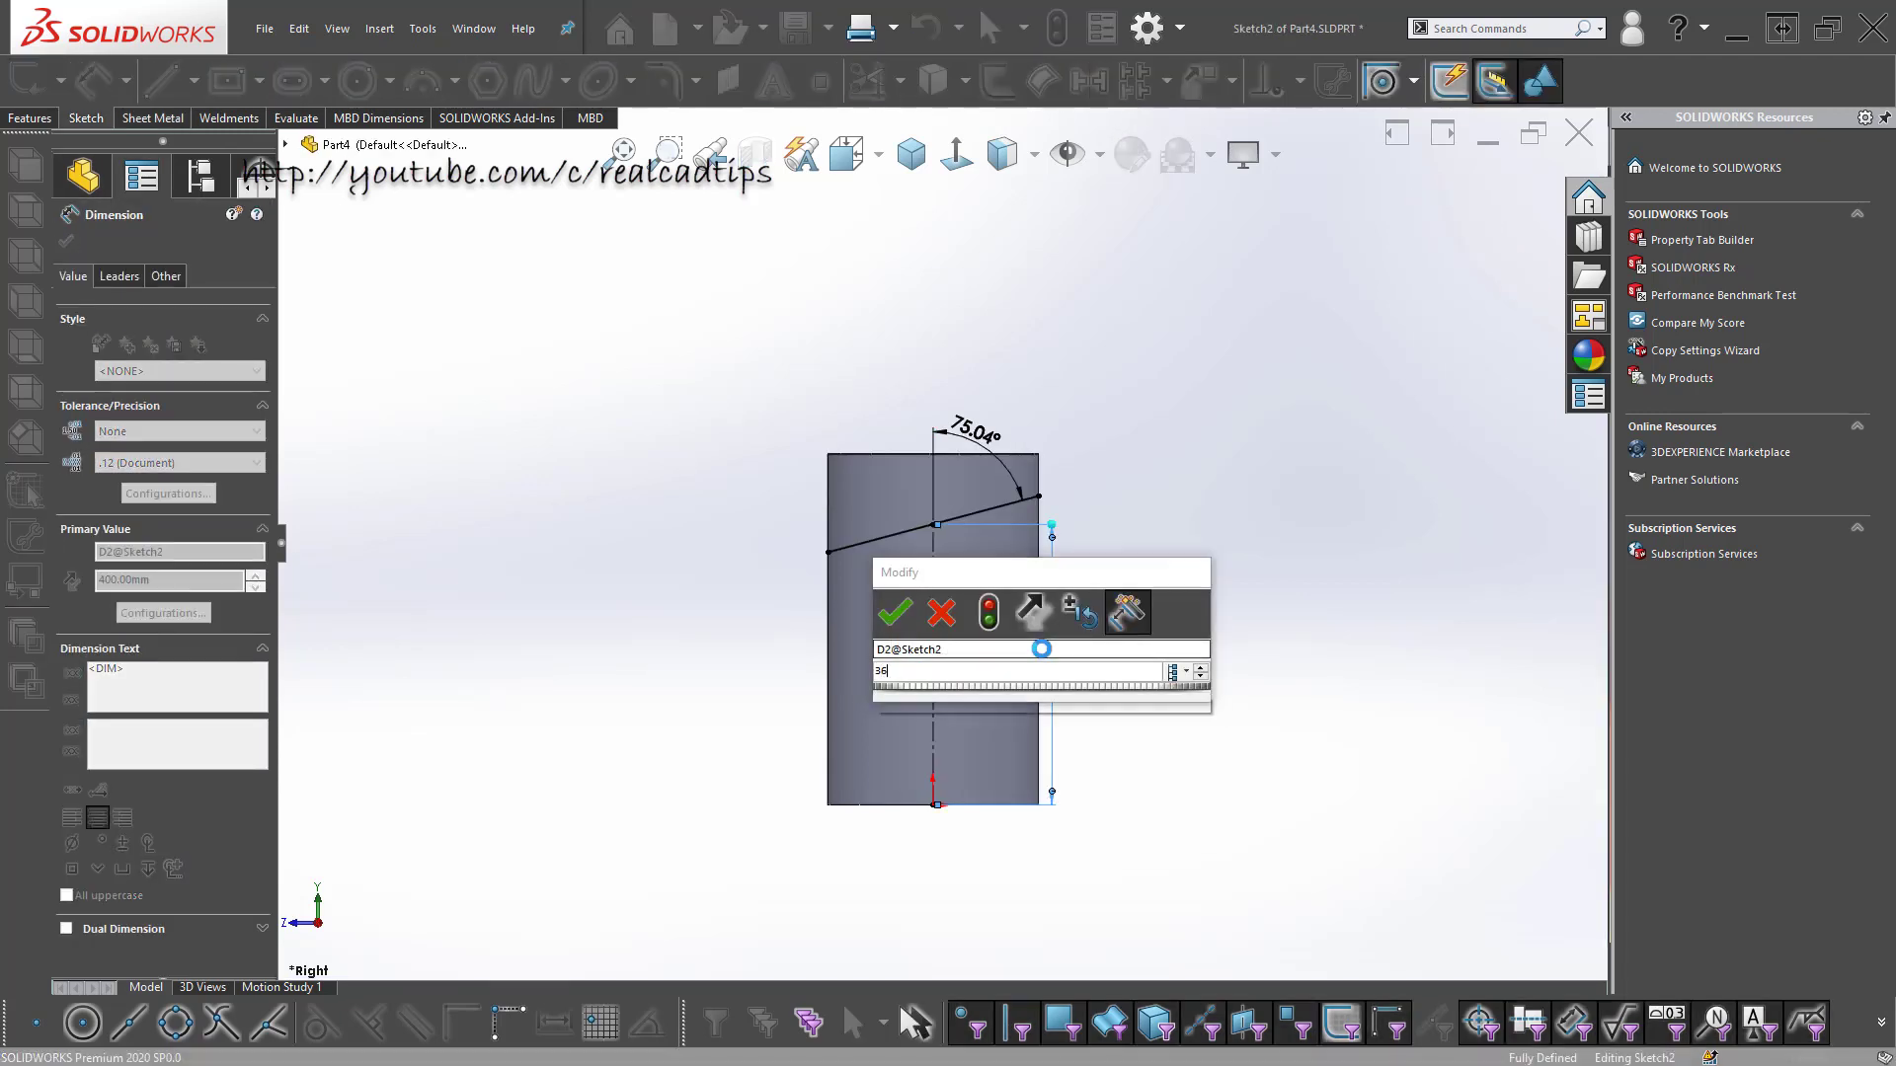
key("Return")
left_click(1246, 364)
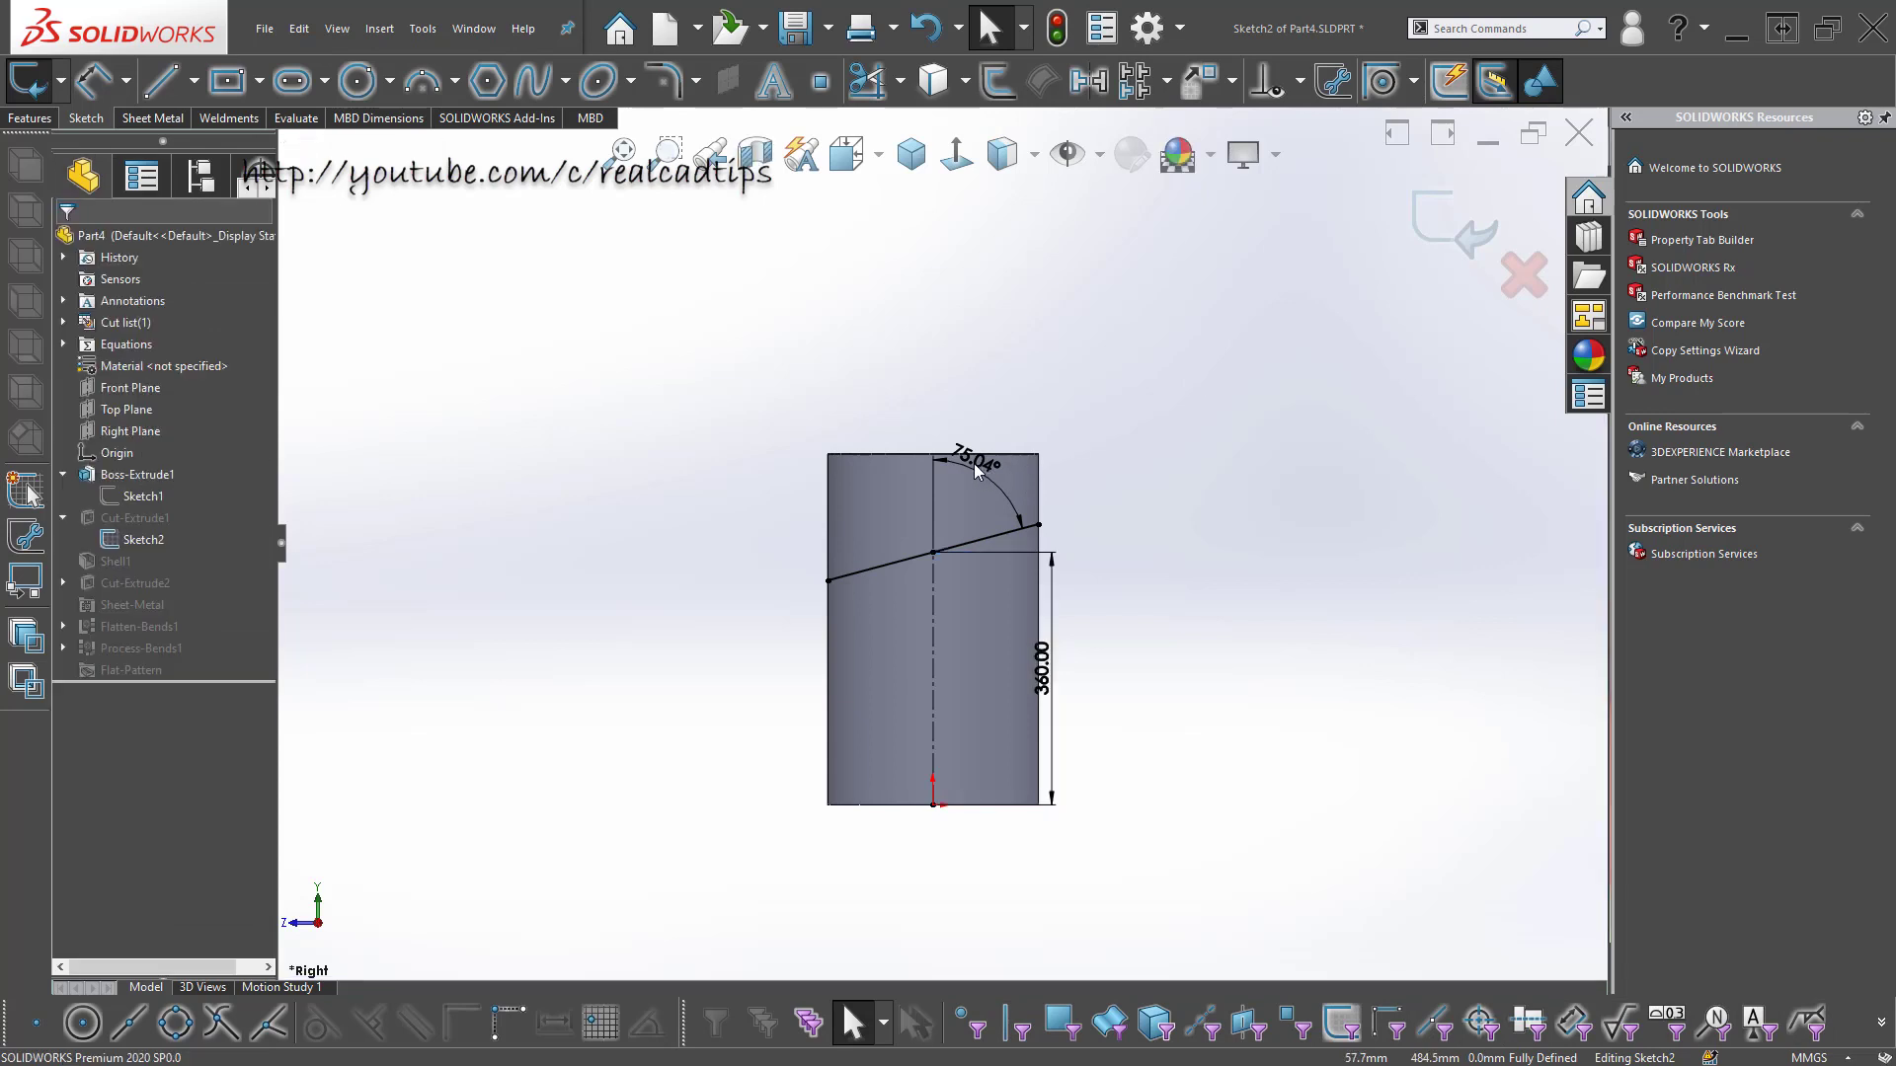
left_click(974, 461)
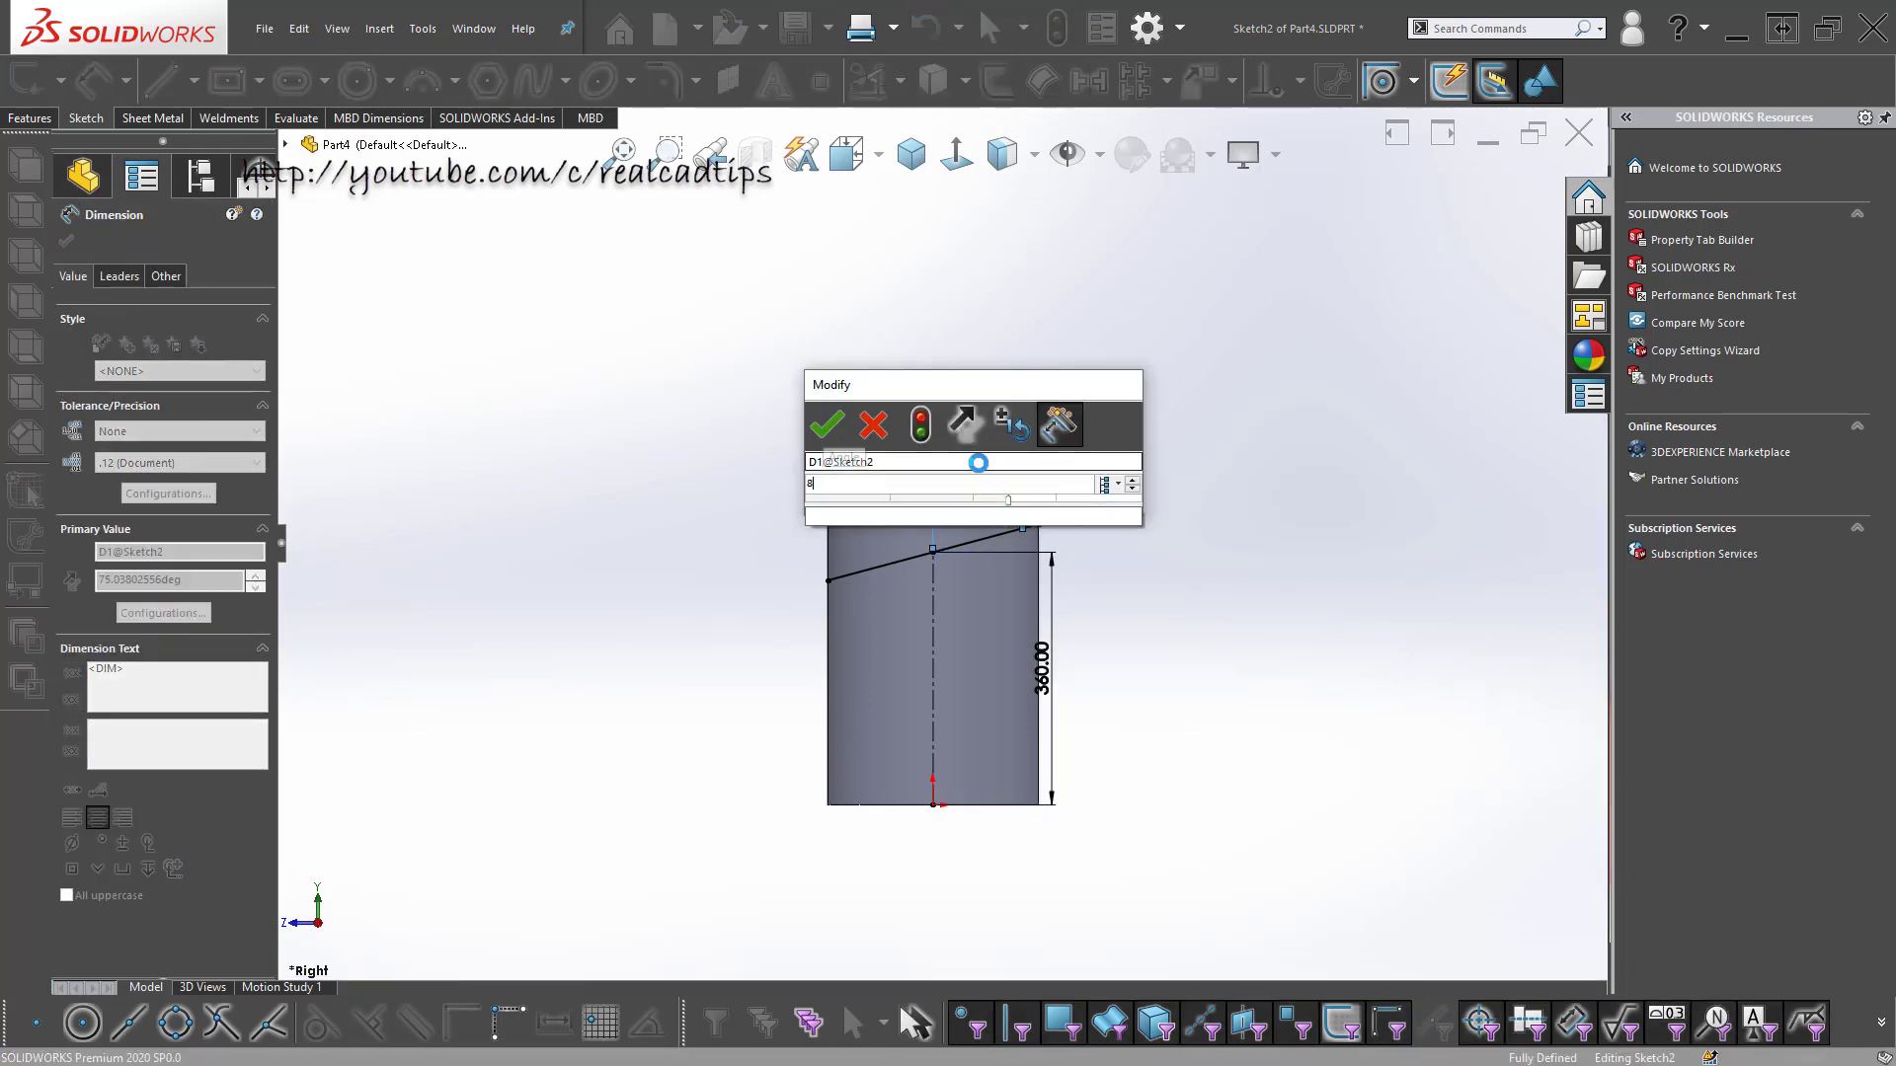
type("890")
type("0")
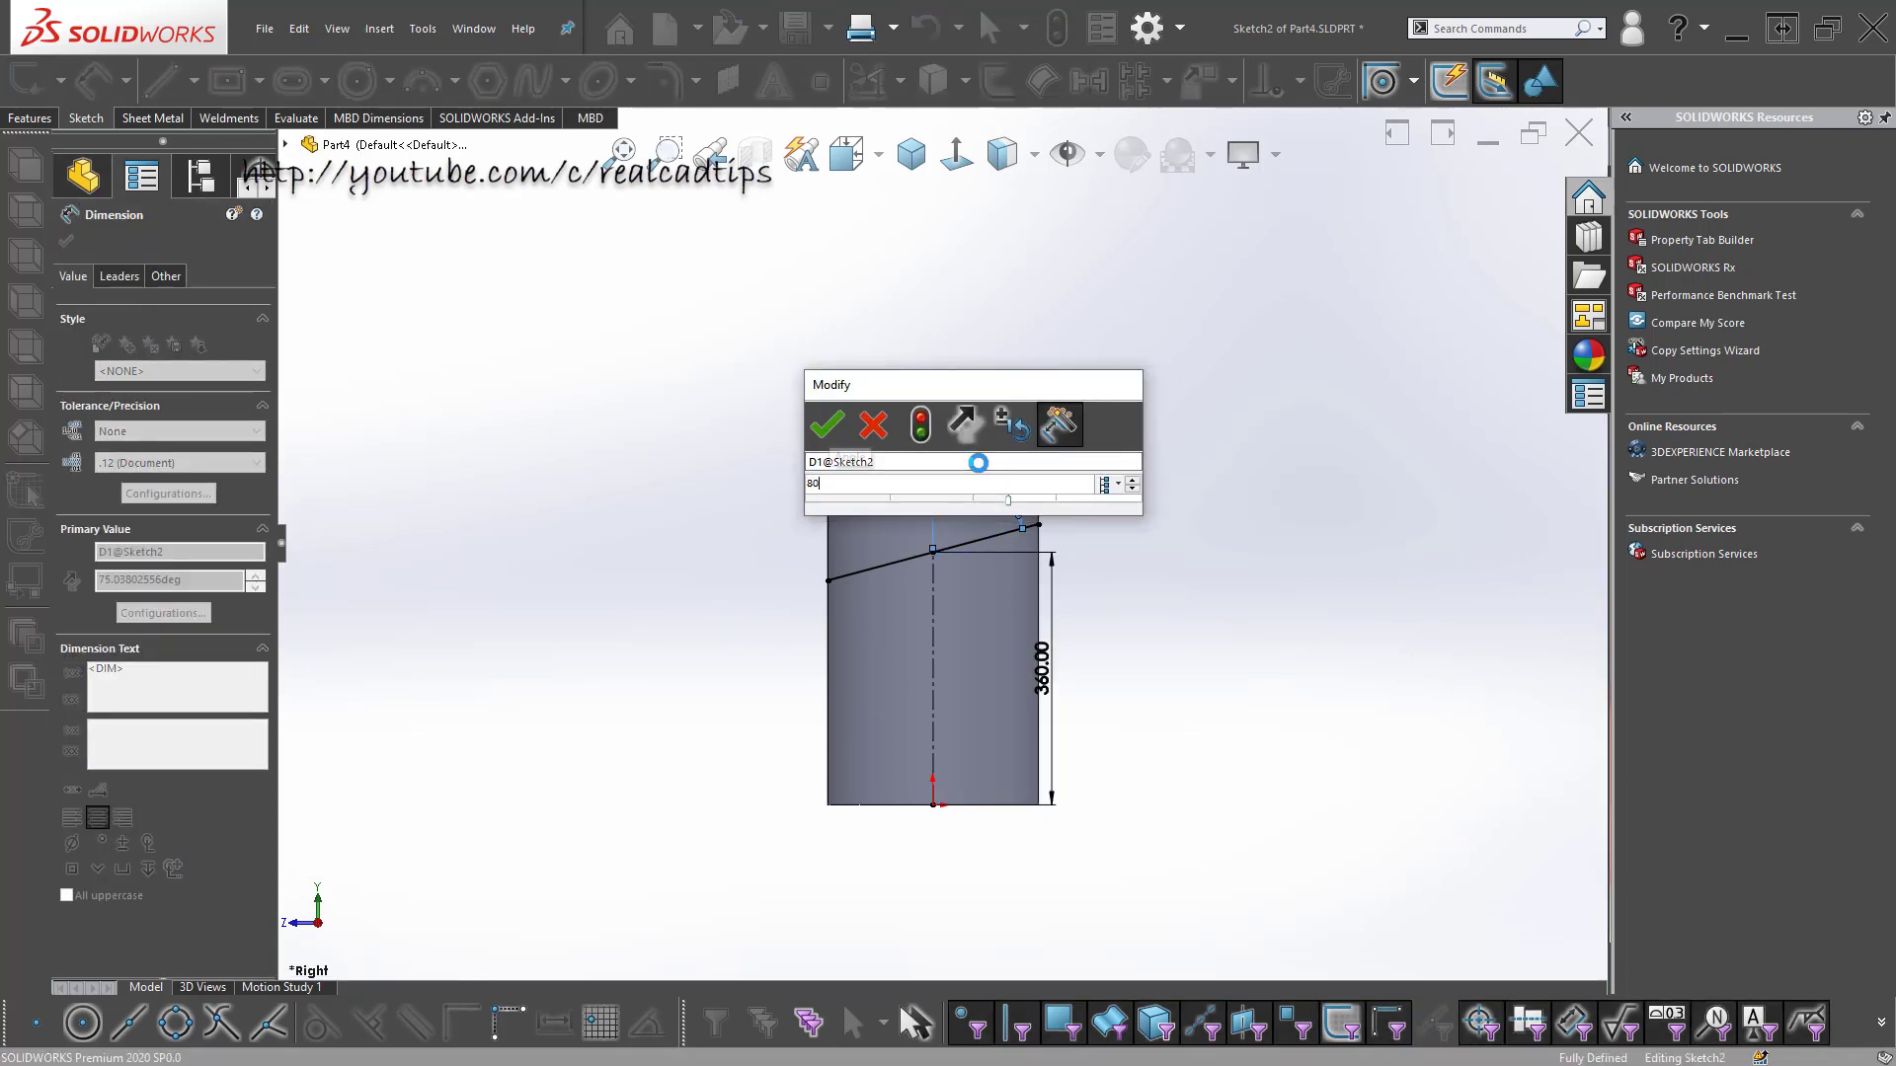
key("Return")
key("Escape")
left_click(1477, 213)
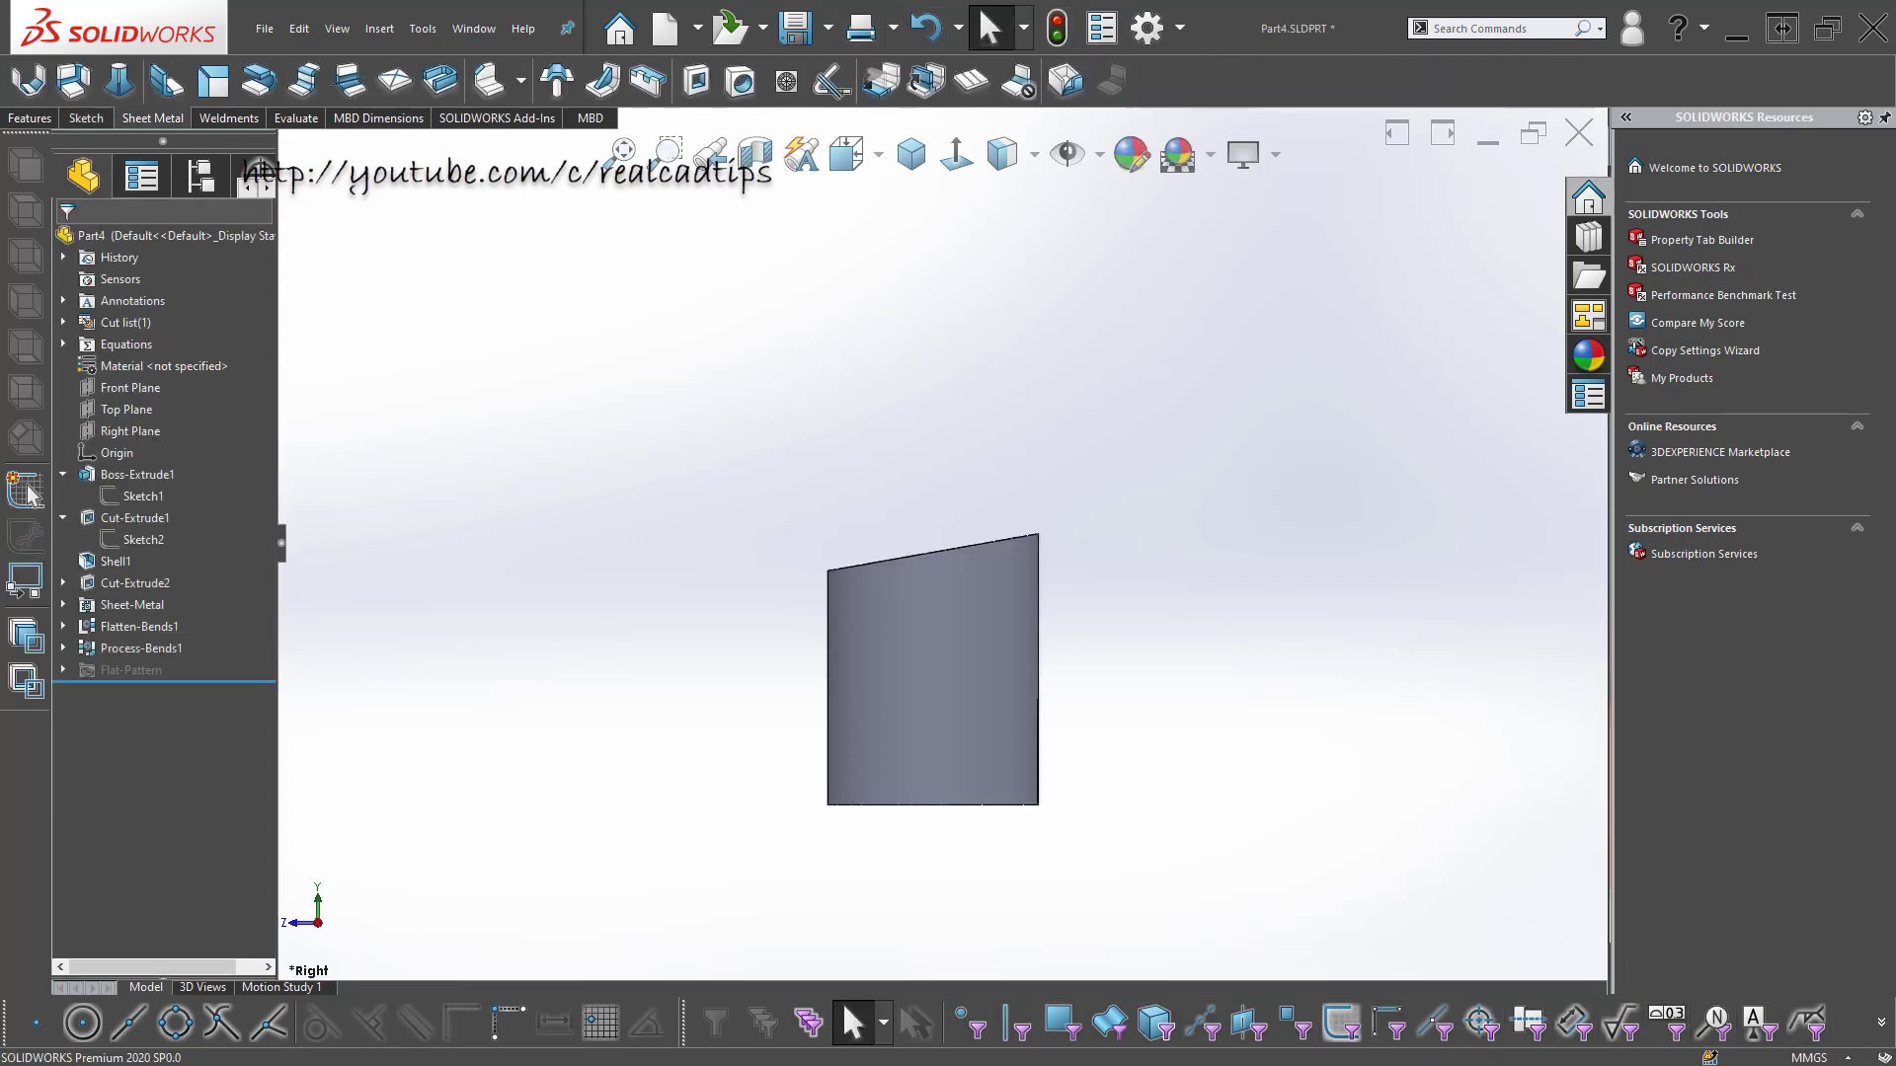
left_click(474, 28)
left_click(539, 312)
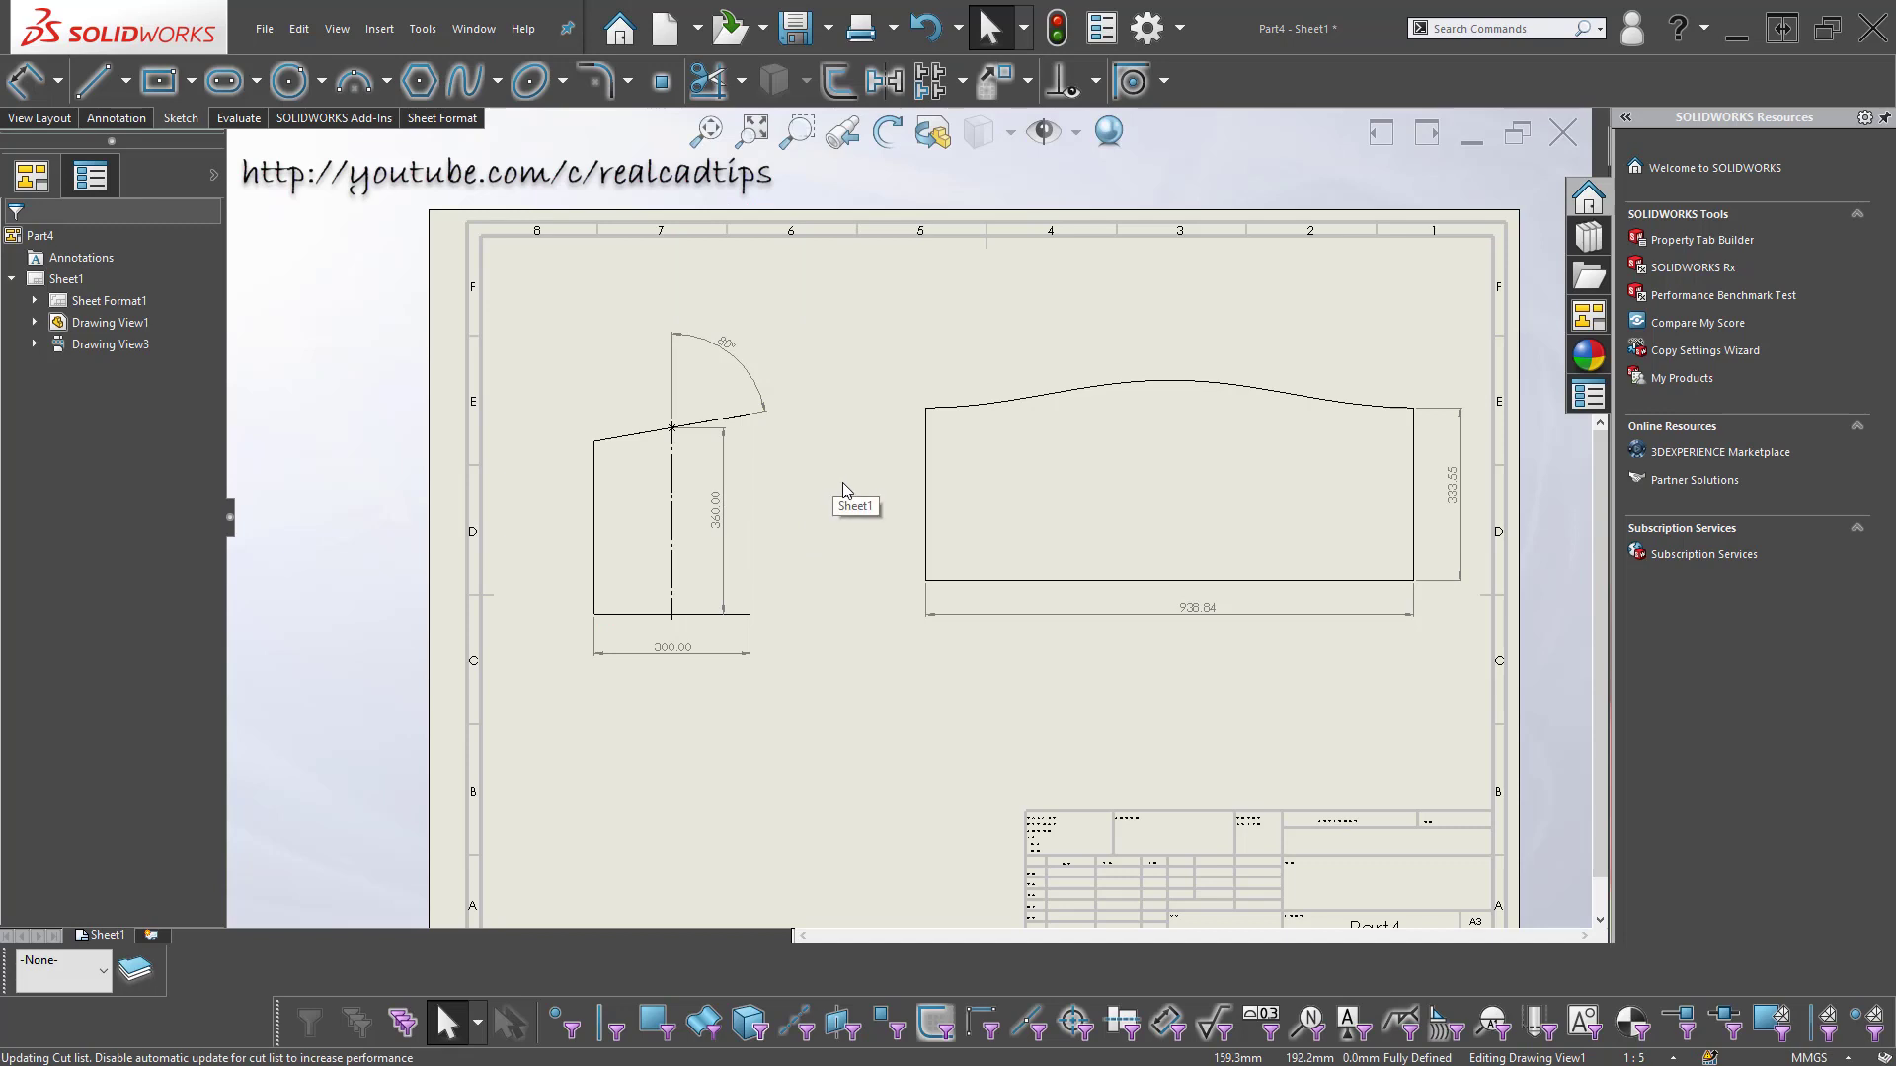
- Shift the 333.55-high flat-pattern view slightly left and fit the whole sheet
scroll(747, 514, "down", 3)
scroll(750, 514, "up", 6)
scroll(698, 464, "down", 2)
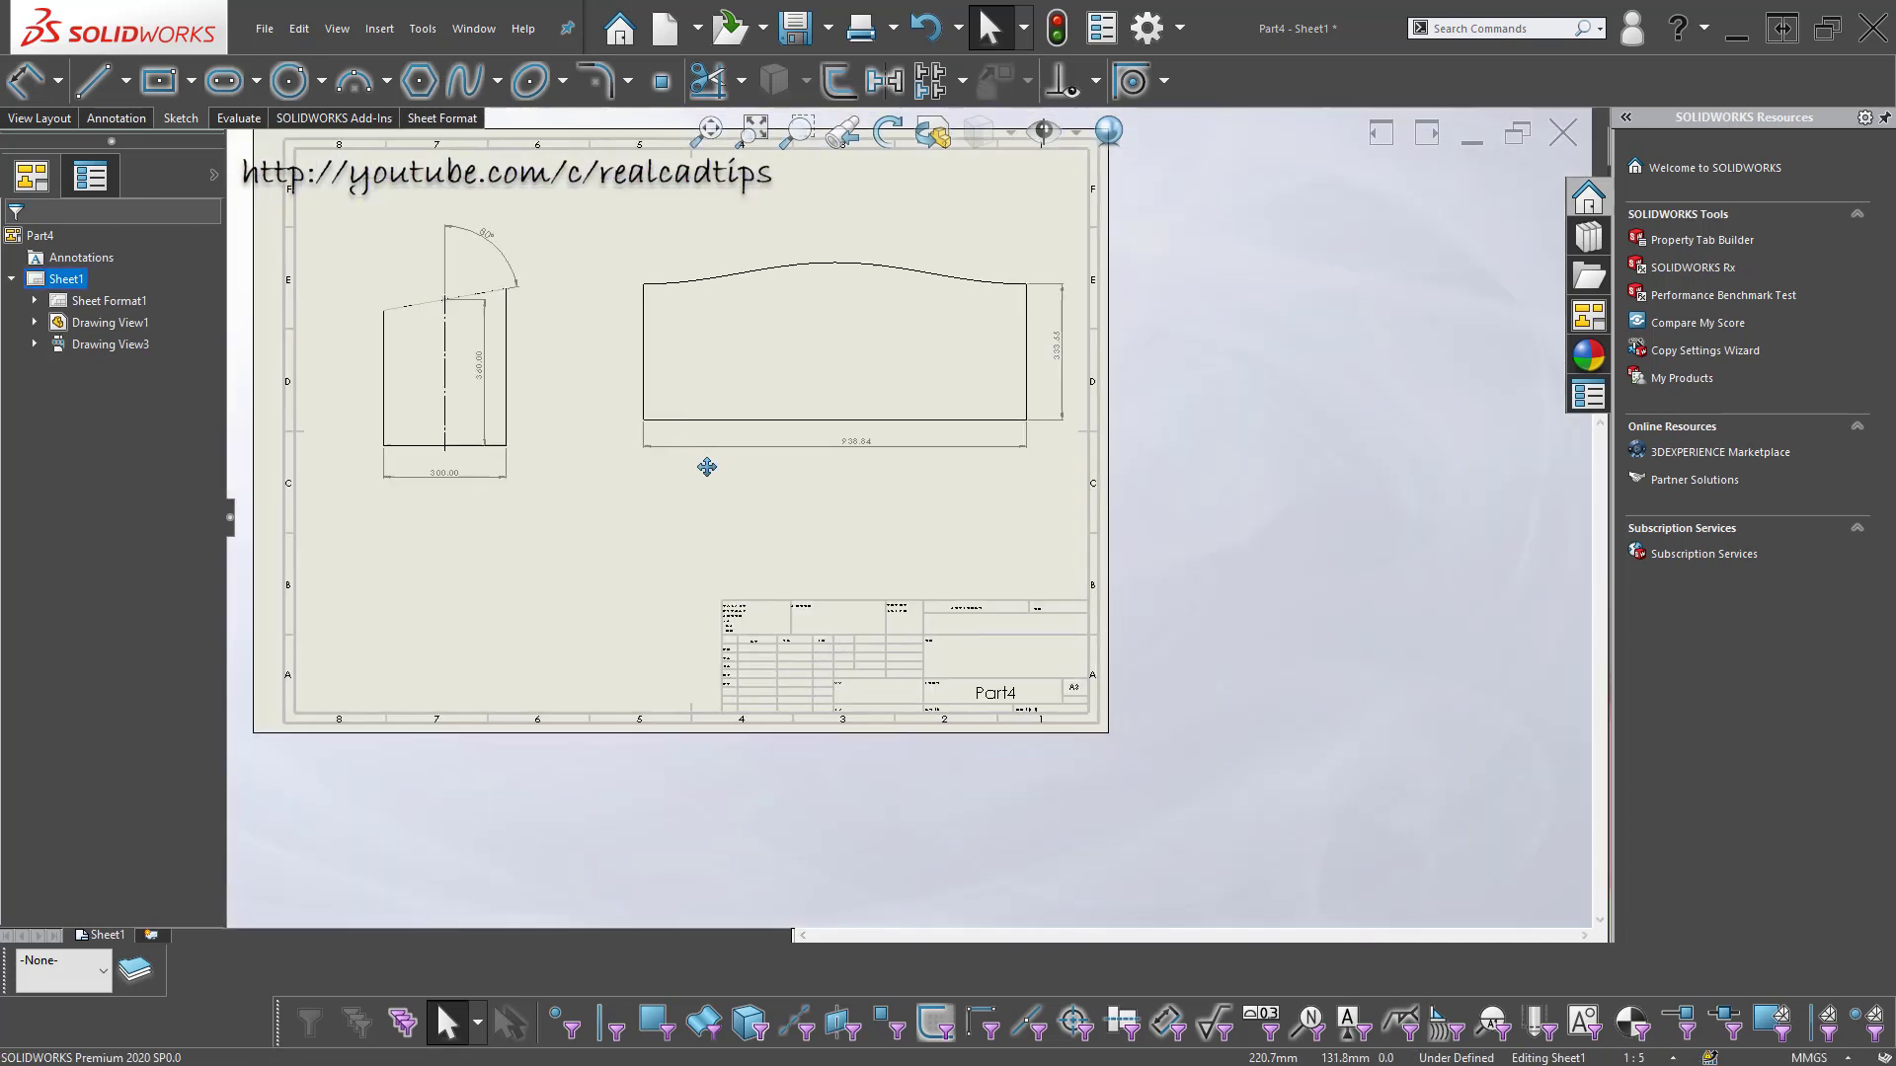
scroll(697, 442, "up", 1)
scroll(697, 443, "down", 2)
left_click_drag(696, 343, 627, 337)
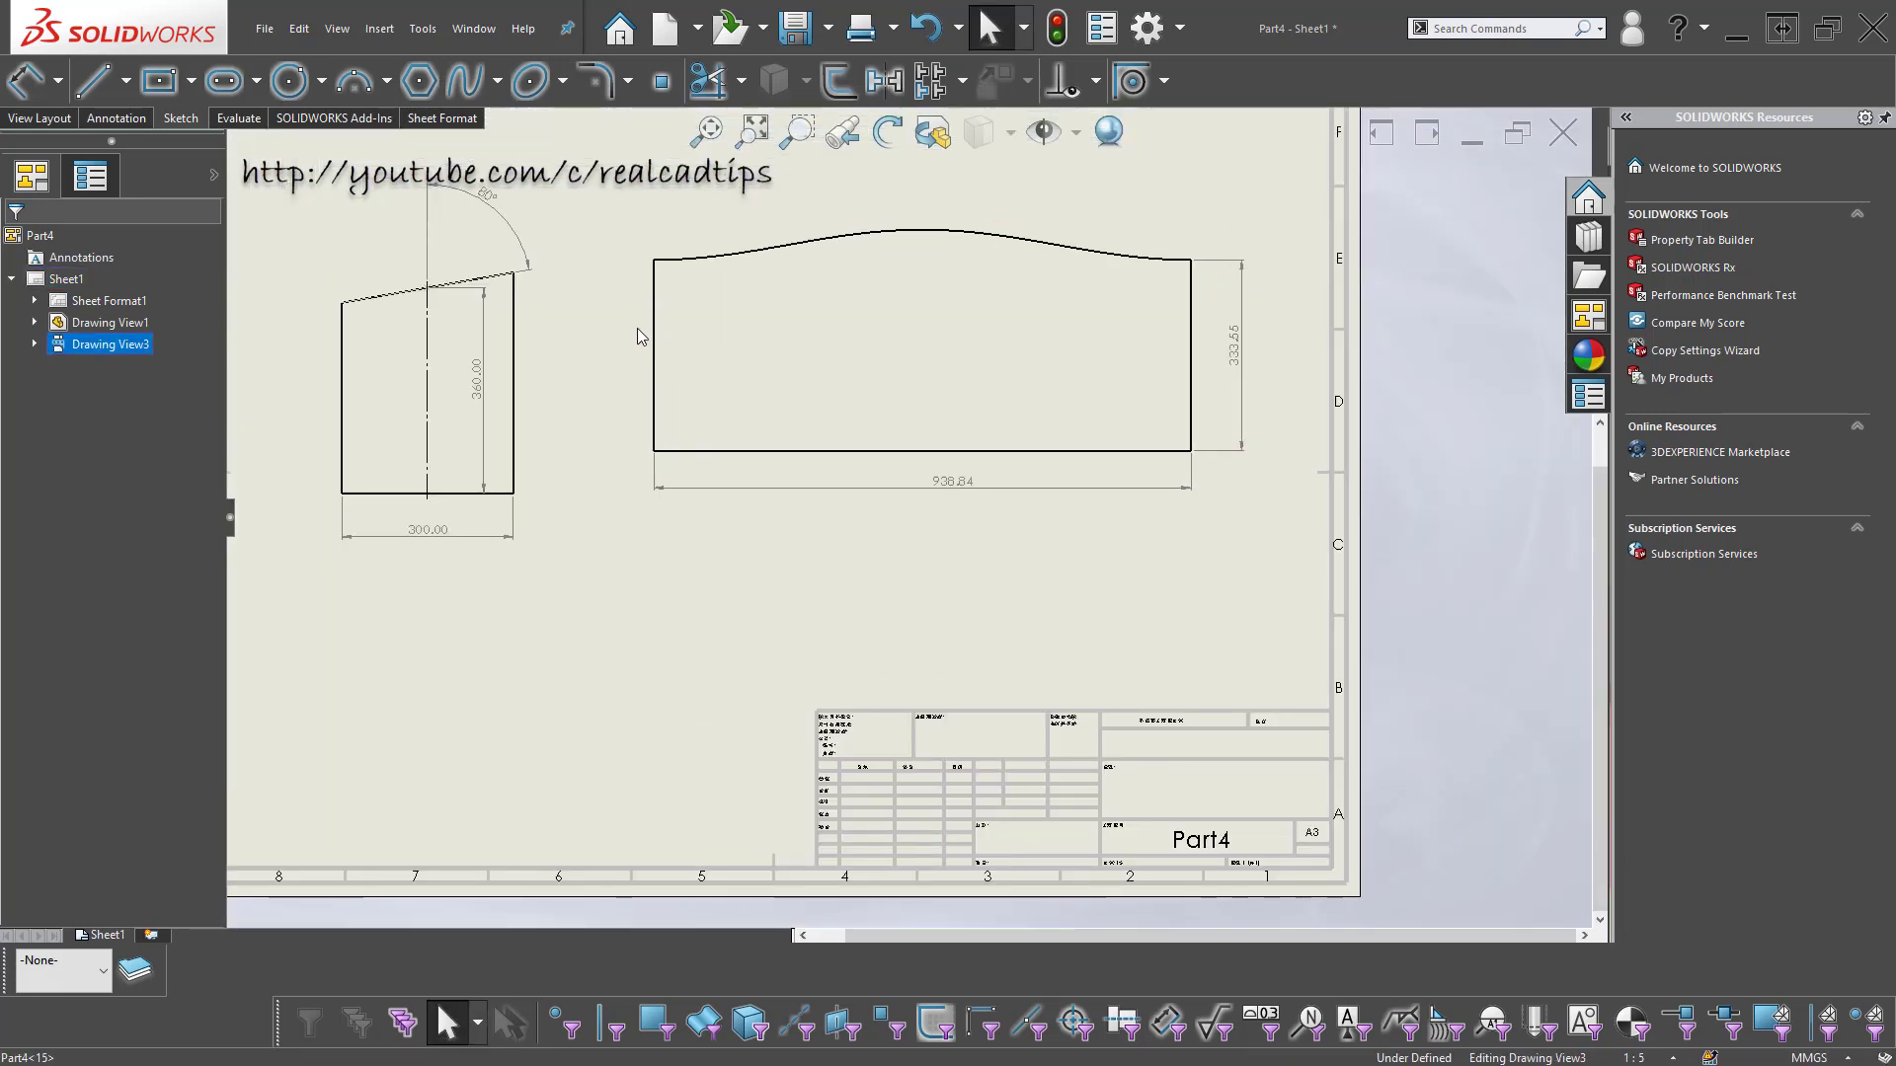
left_click(636, 619)
scroll(633, 609, "up", 3)
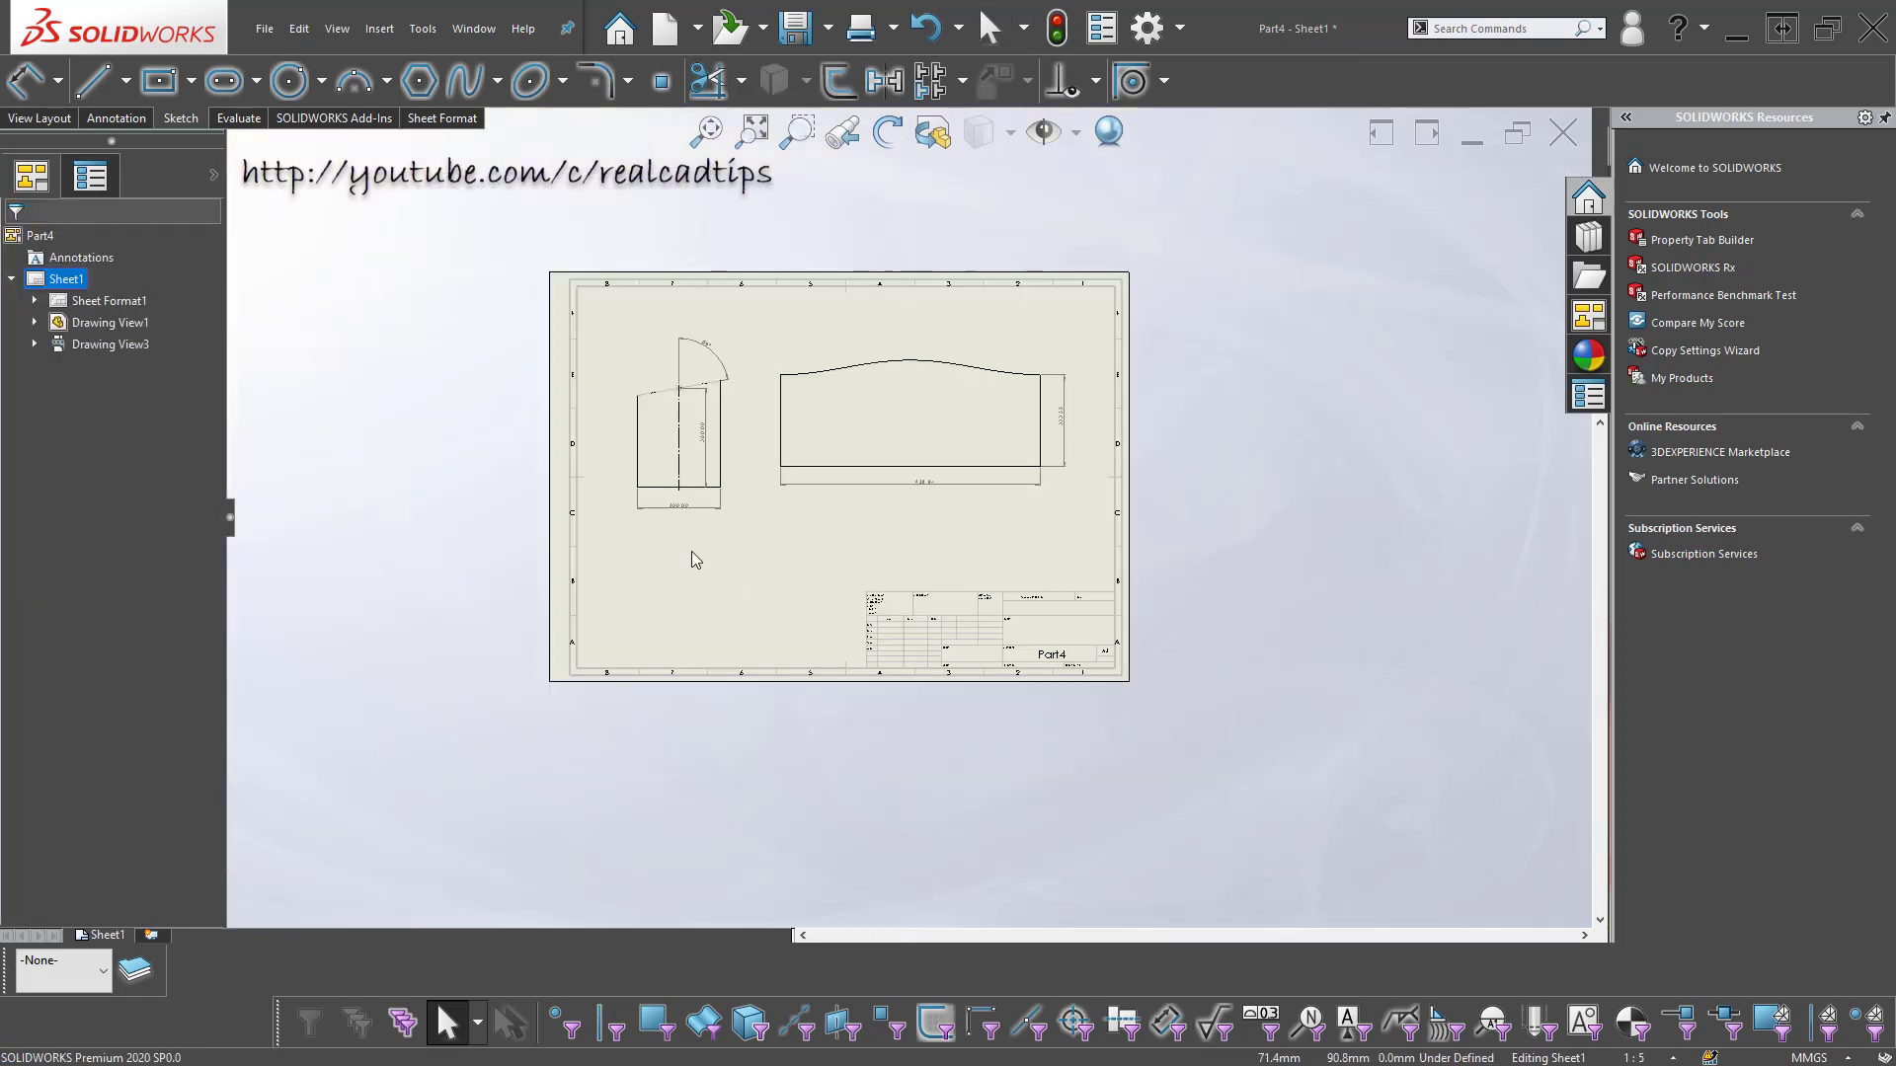
scroll(691, 551, "down", 1)
scroll(820, 527, "down", 1)
left_click(709, 156)
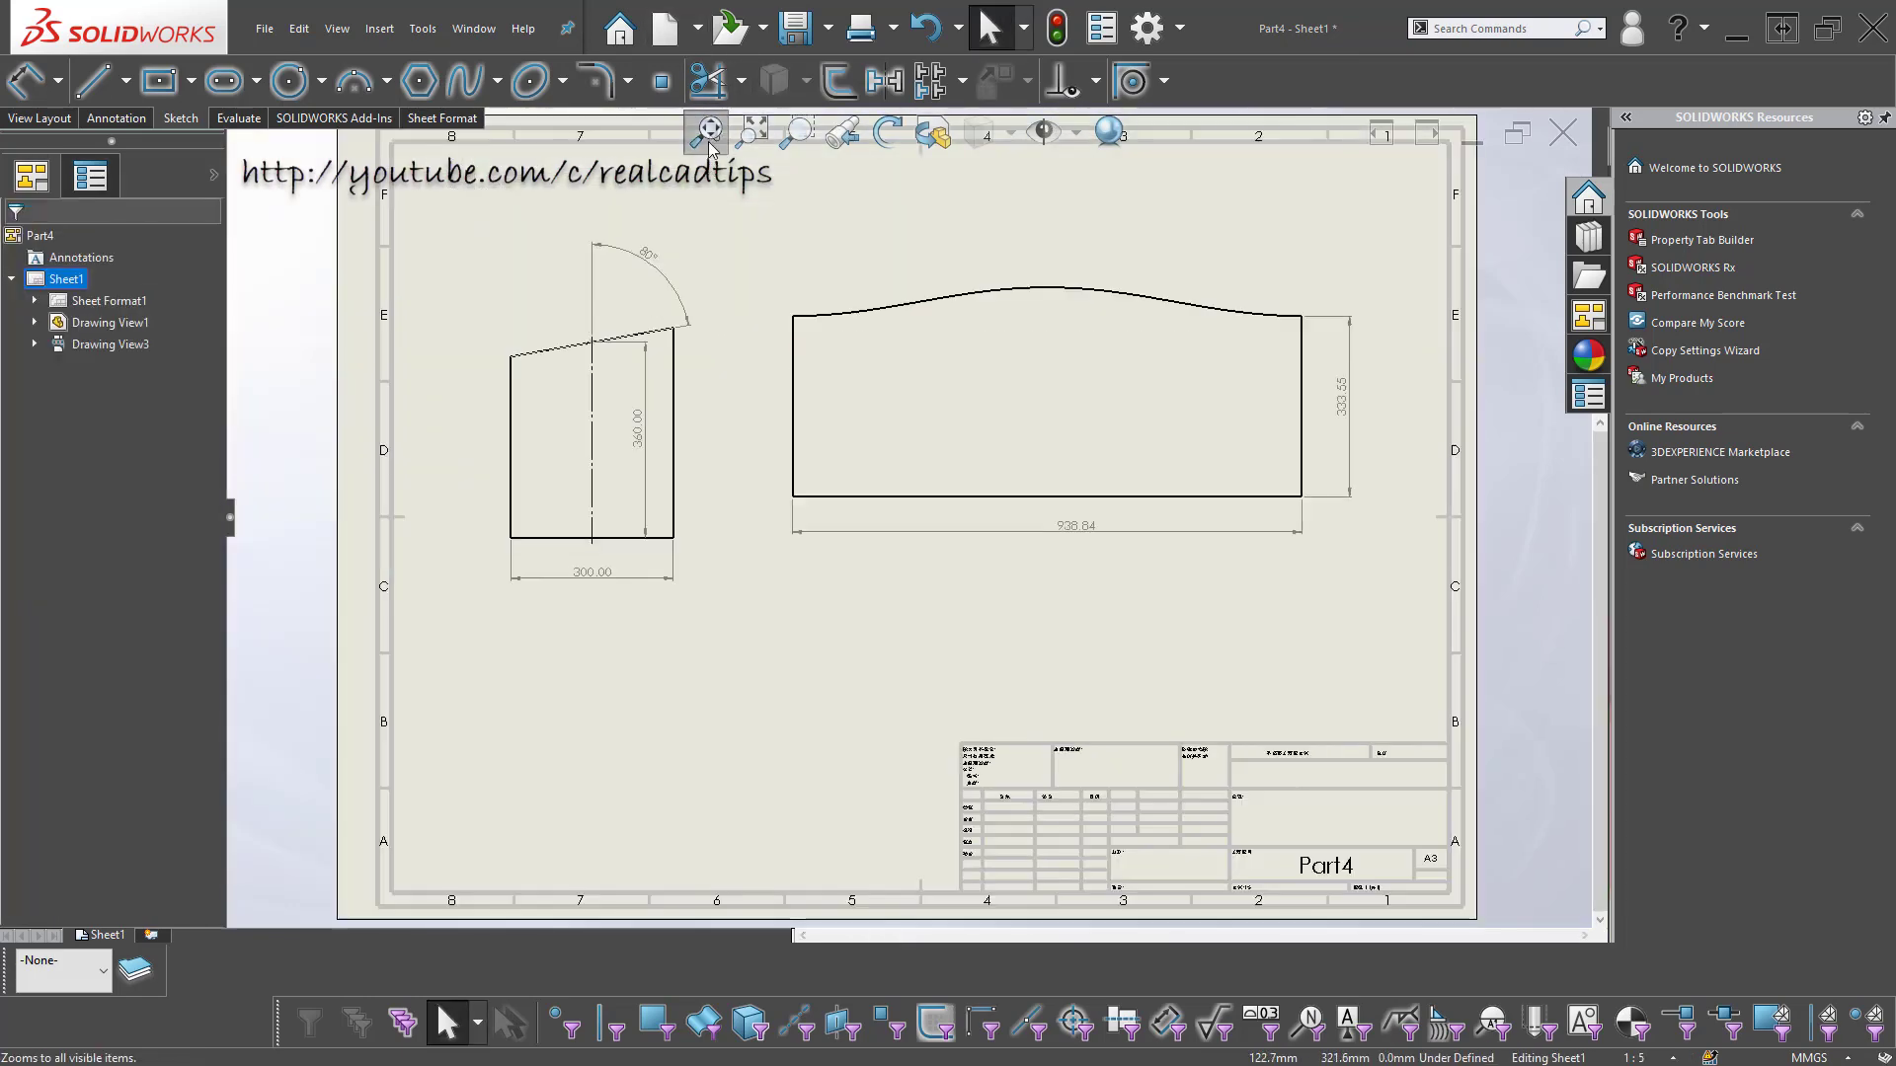